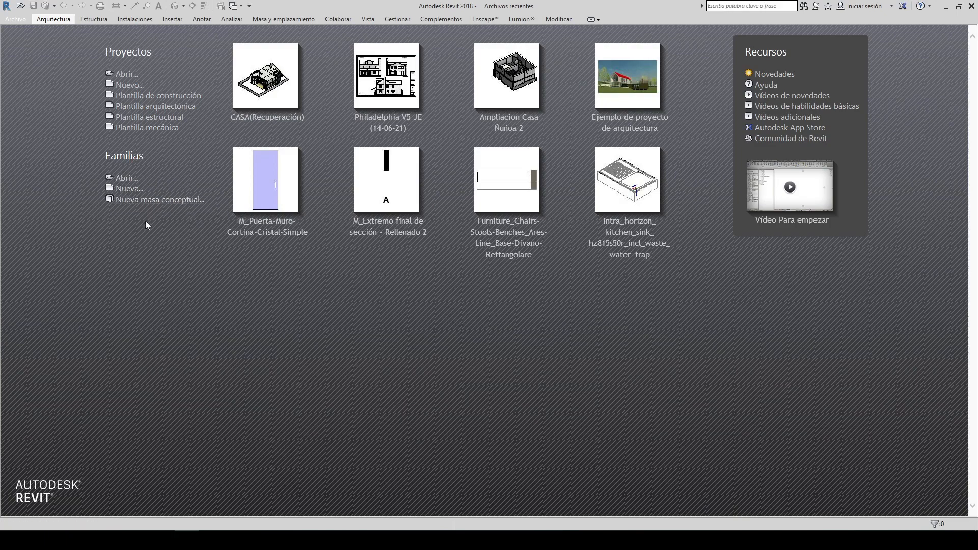
Step: Create a new project based on the Plantilla arquitectónica template
{"action": "left_click", "coordinate": [126, 87]}
{"action": "mouse_move", "coordinate": [462, 204]}
{"action": "left_mouse_down"}
{"action": "mouse_move", "coordinate": [451, 167]}
{"action": "mouse_move", "coordinate": [455, 213]}
{"action": "left_mouse_up"}
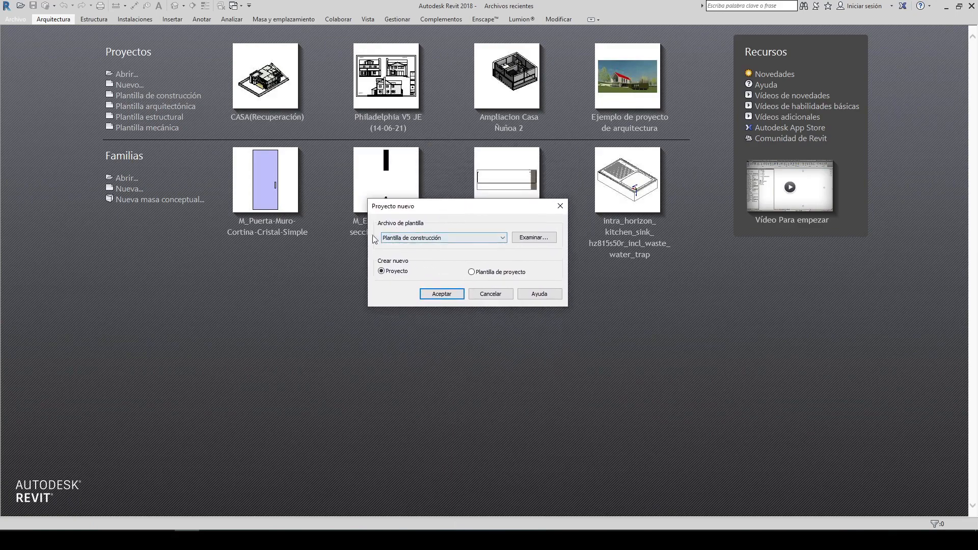
{"action": "left_click", "coordinate": [424, 237]}
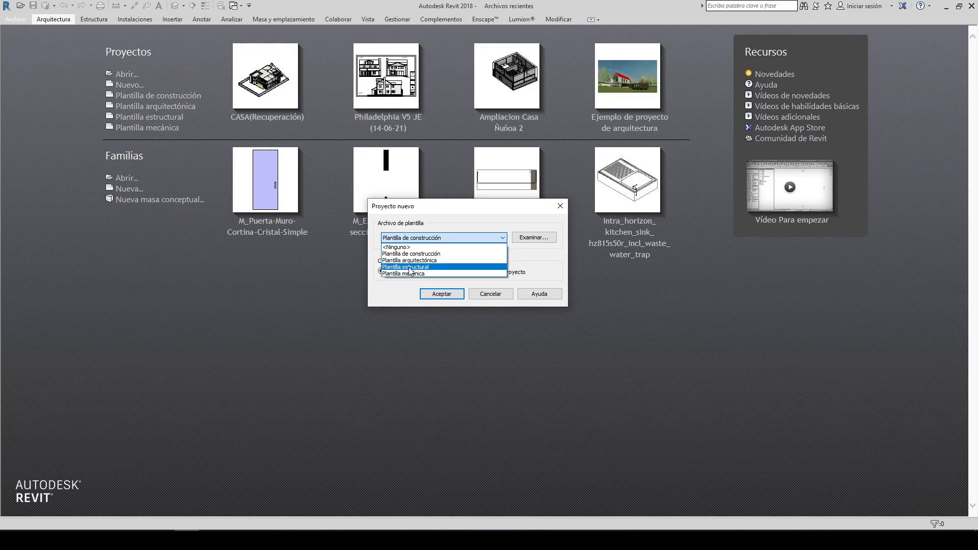
{"action": "left_click", "coordinate": [430, 260]}
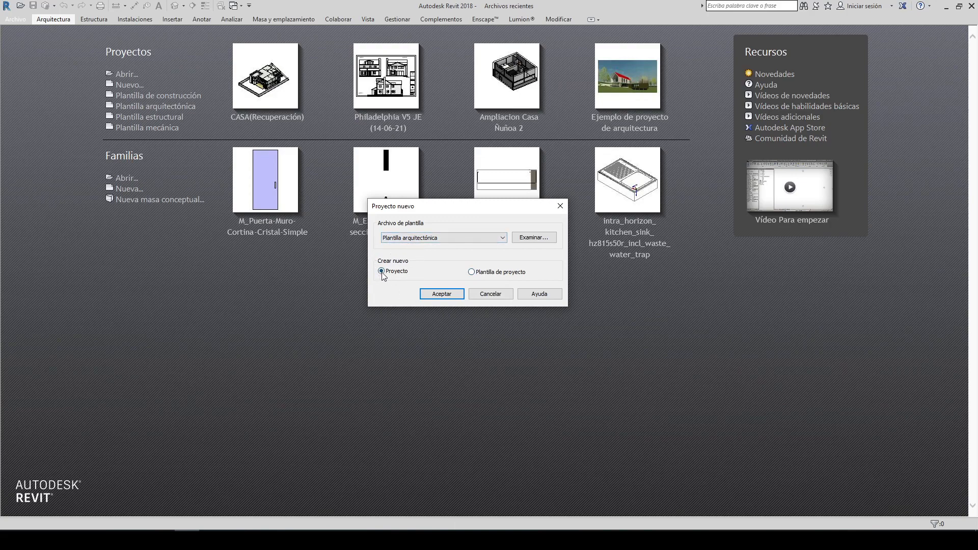
{"action": "left_click", "coordinate": [448, 295]}
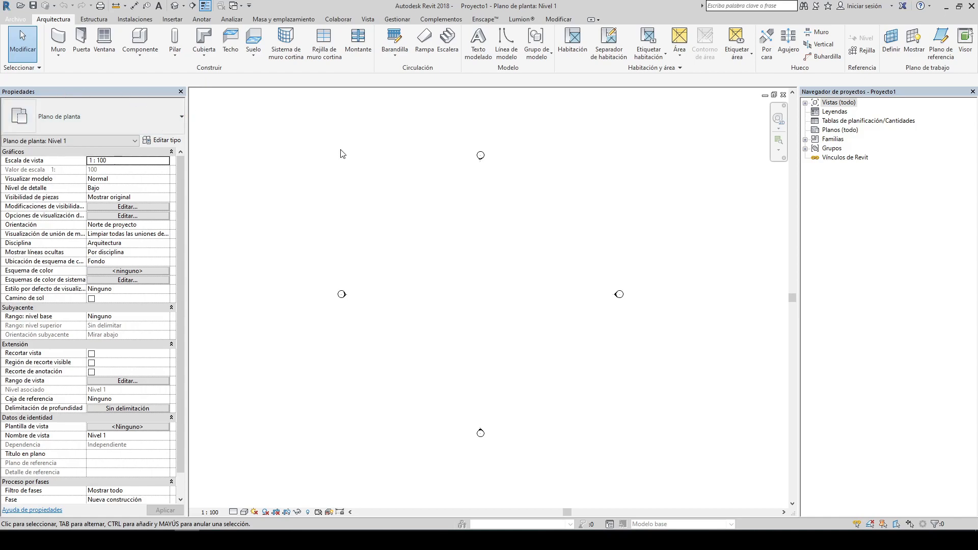
Step: Undock the Properties palette, dock it again beside the drawing area, and narrow its width
{"action": "left_click_drag", "start_coordinate": [341, 154], "coordinate": [365, 103]}
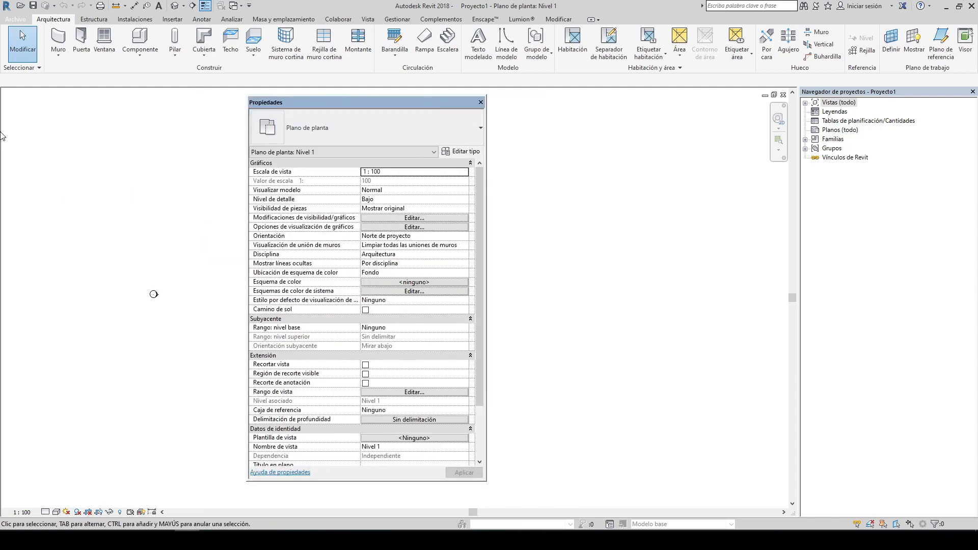
{"action": "left_click_drag", "start_coordinate": [1, 133], "coordinate": [1, 119]}
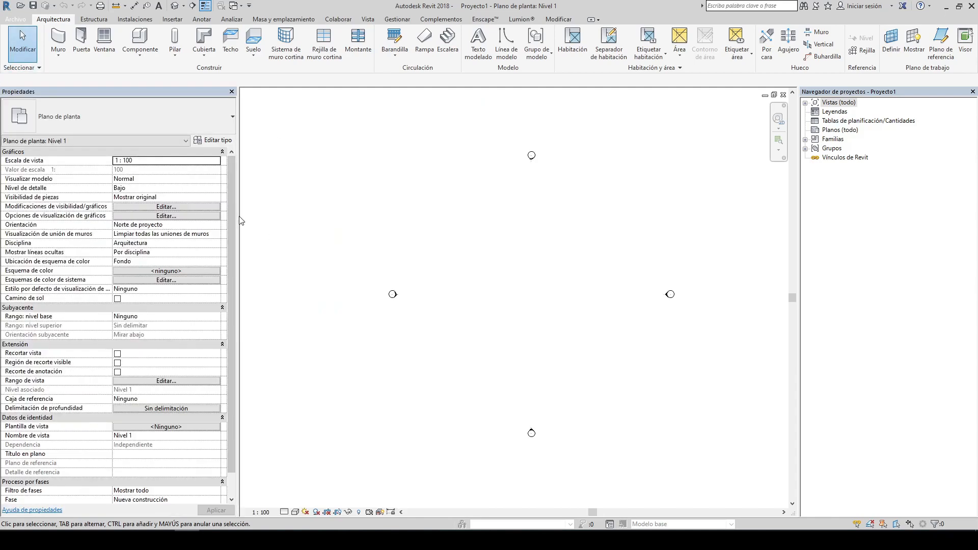
{"action": "left_click_drag", "start_coordinate": [240, 220], "coordinate": [223, 220]}
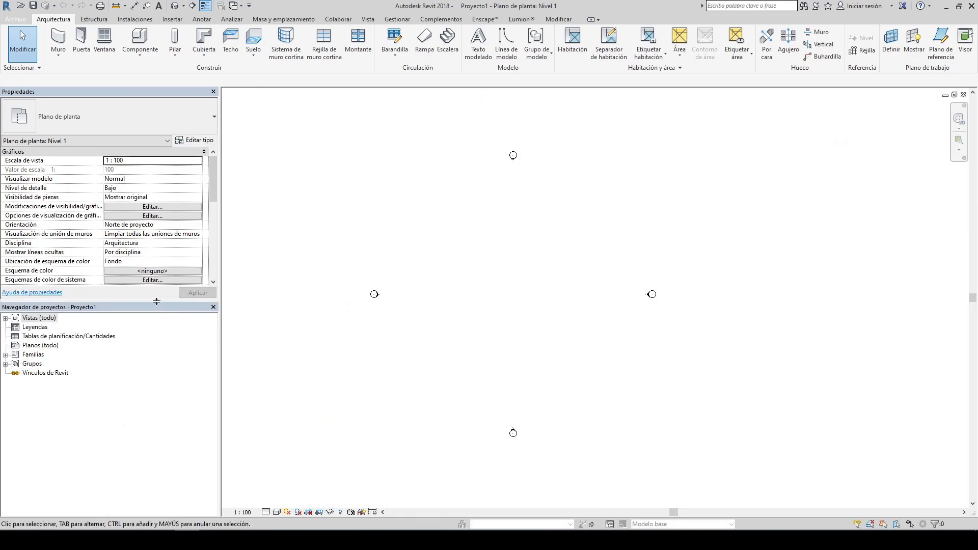
Step: Dock the Project Browser beneath the Properties palette and scroll through the view properties
{"action": "left_click_drag", "start_coordinate": [157, 301], "coordinate": [156, 328]}
{"action": "scroll", "coordinate": [145, 240], "scroll_direction": "down", "scroll_amount": 5}
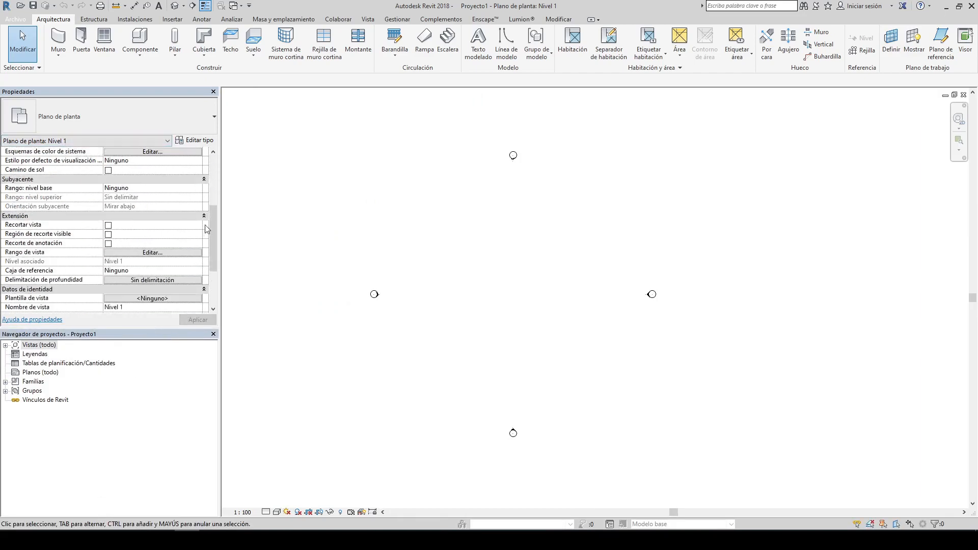
{"action": "left_click_drag", "start_coordinate": [206, 228], "coordinate": [221, 299]}
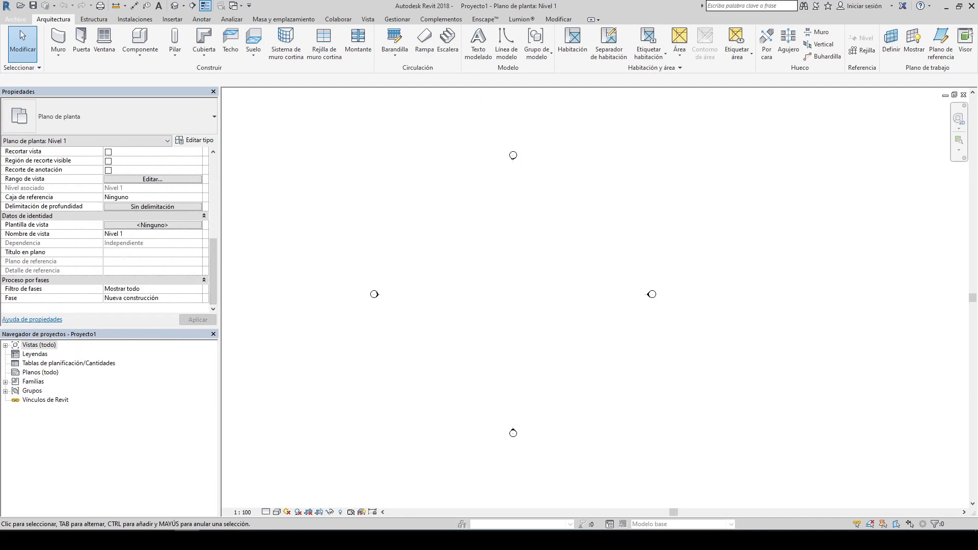
Step: Dock the Project Browser back in its own column and resize both the browser and Properties panels
{"action": "left_click_drag", "start_coordinate": [975, 167], "coordinate": [975, 168]}
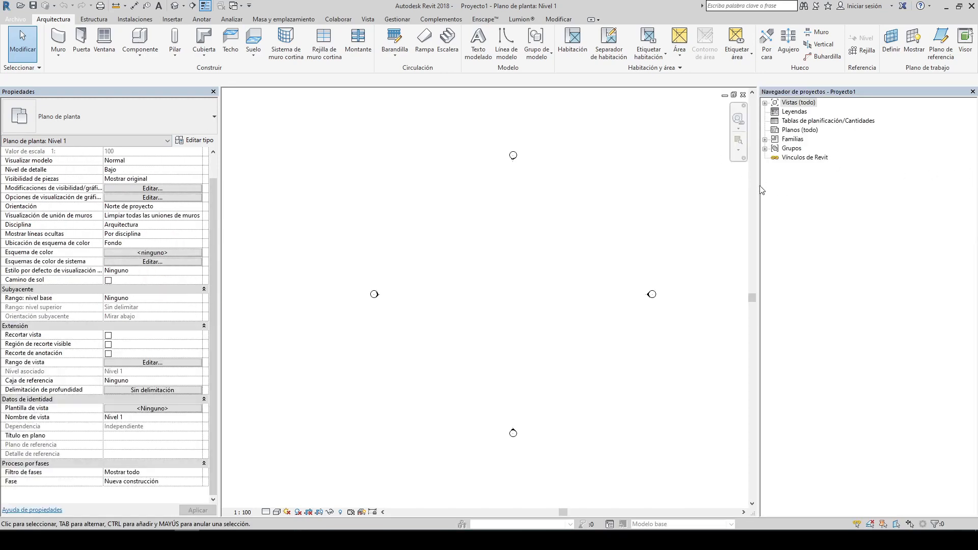
{"action": "left_click_drag", "start_coordinate": [757, 186], "coordinate": [772, 186]}
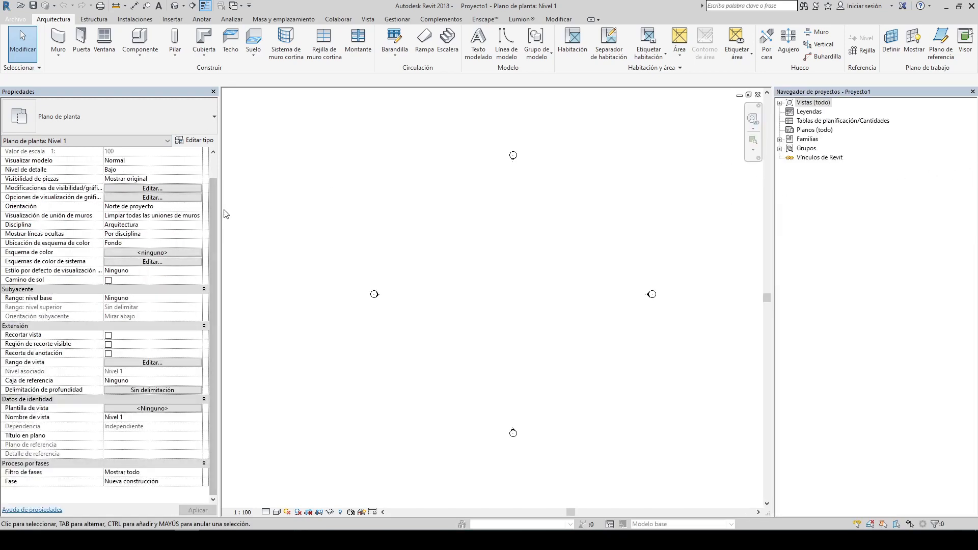
{"action": "left_click_drag", "start_coordinate": [222, 214], "coordinate": [215, 214]}
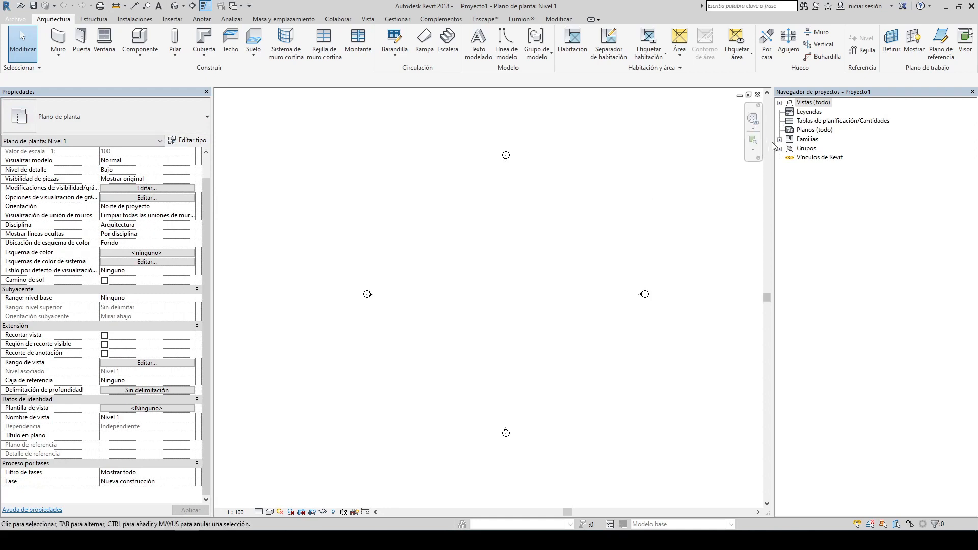
{"action": "left_click_drag", "start_coordinate": [774, 142], "coordinate": [770, 142]}
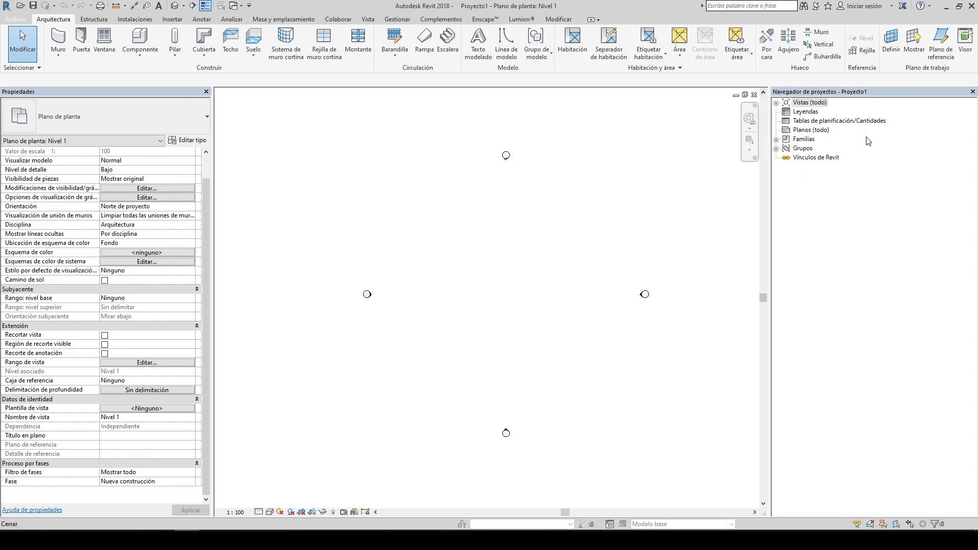
Step: Explore the Project Browser by expanding the view categories, sheets and the families list
{"action": "left_click", "coordinate": [778, 104]}
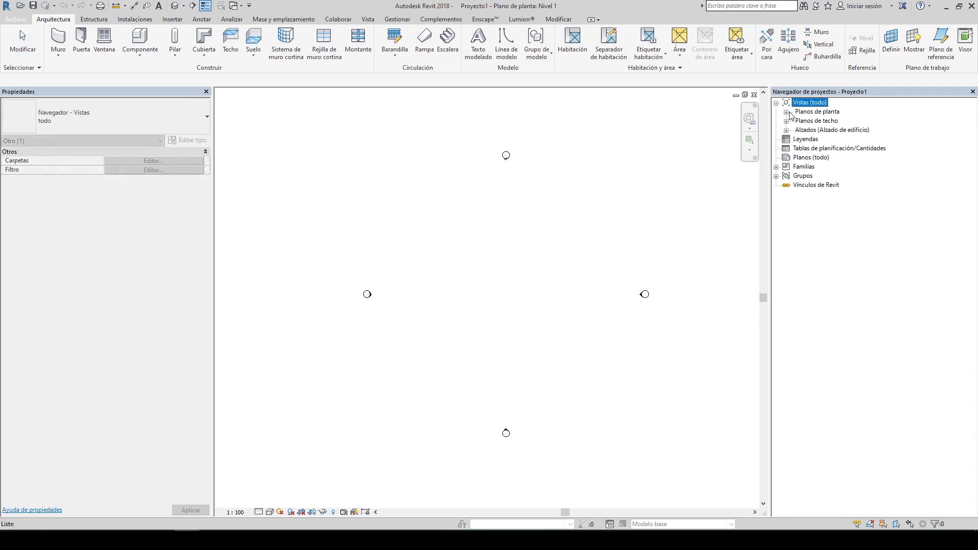
{"action": "left_click", "coordinate": [788, 112]}
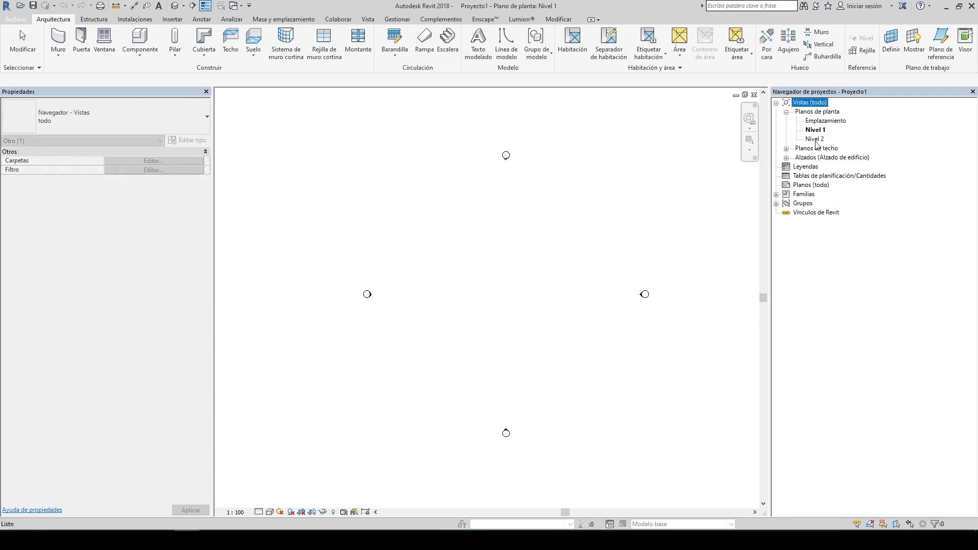
{"action": "left_click", "coordinate": [787, 112]}
{"action": "left_click", "coordinate": [787, 130]}
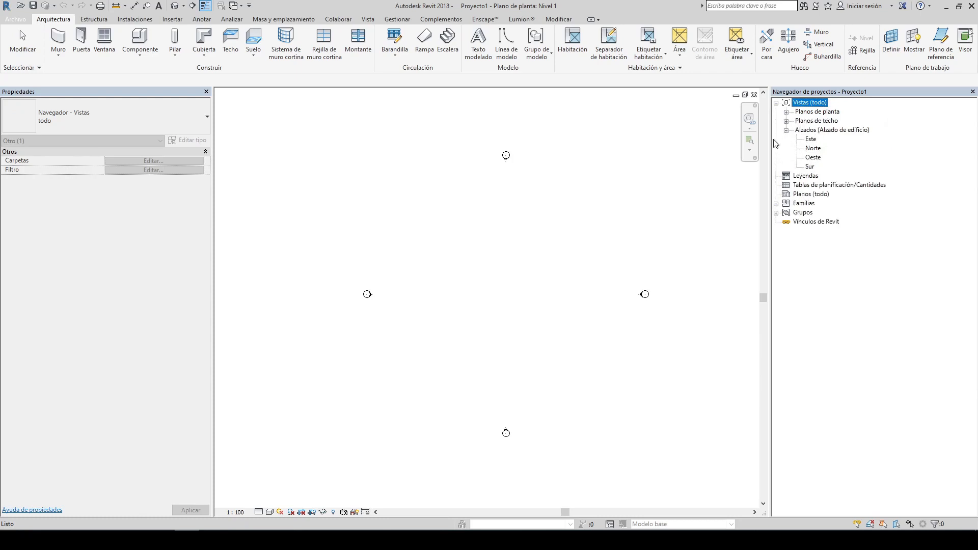
{"action": "left_click", "coordinate": [787, 131]}
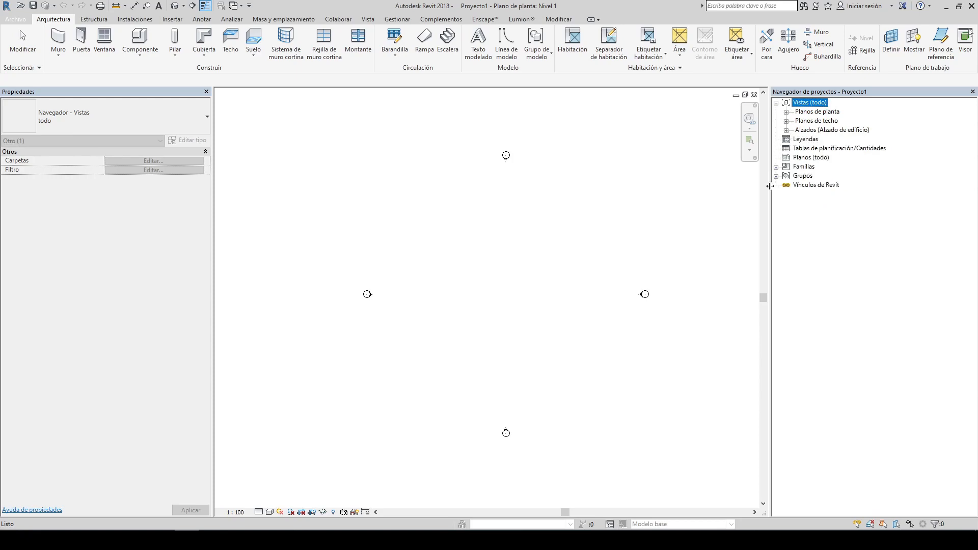
{"action": "left_click", "coordinate": [816, 157]}
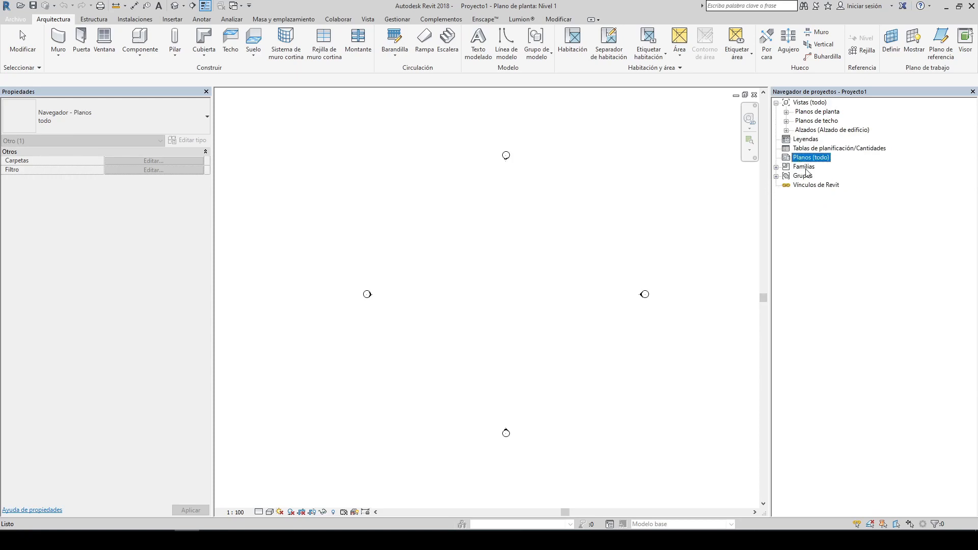
{"action": "left_click", "coordinate": [805, 167]}
{"action": "left_click", "coordinate": [776, 167]}
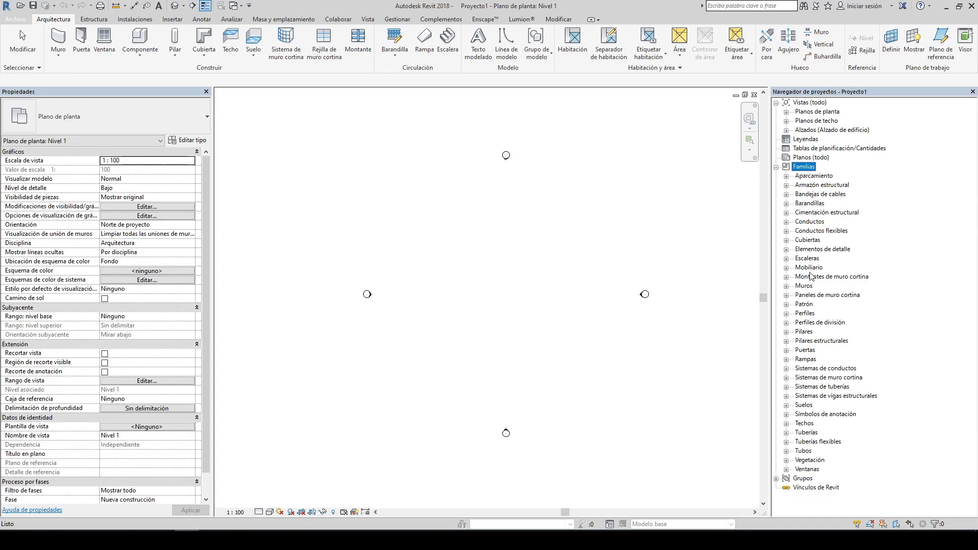
{"action": "left_click", "coordinate": [776, 168]}
{"action": "left_click", "coordinate": [708, 201]}
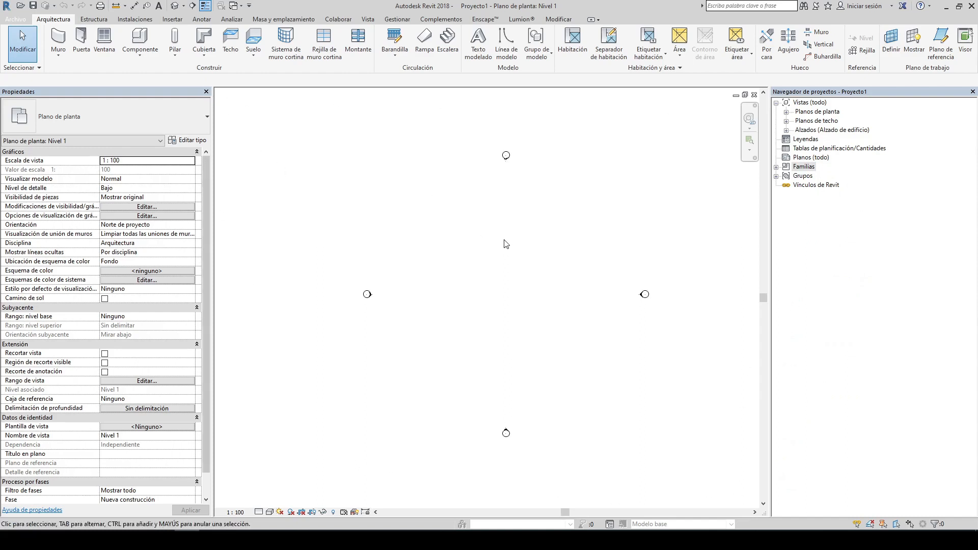
{"action": "middle_click_drag", "start_coordinate": [514, 269], "coordinate": [501, 269]}
Step: Expand the floor plan, ceiling plan and elevation groups and open the Este elevation view
{"action": "left_click", "coordinate": [787, 112]}
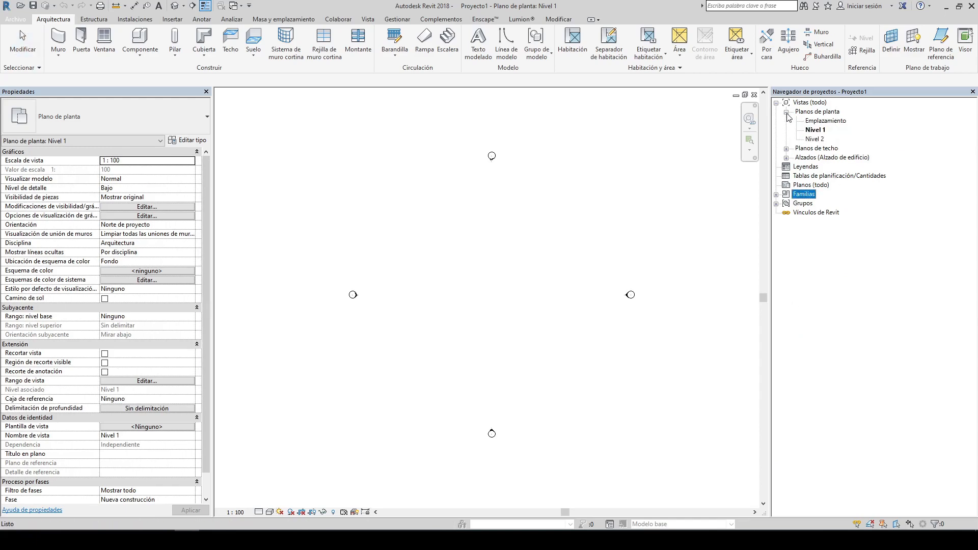
{"action": "left_click", "coordinate": [816, 131]}
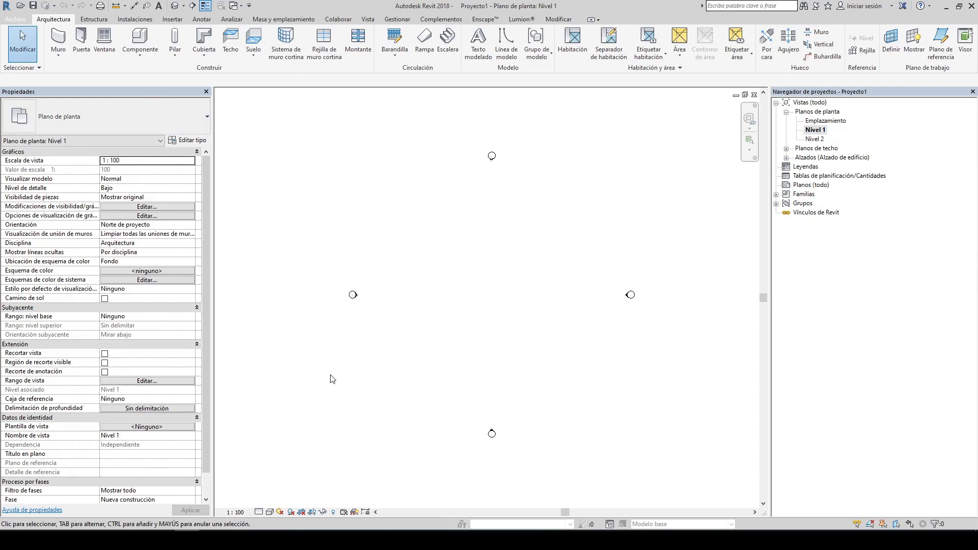
{"action": "left_click", "coordinate": [786, 149]}
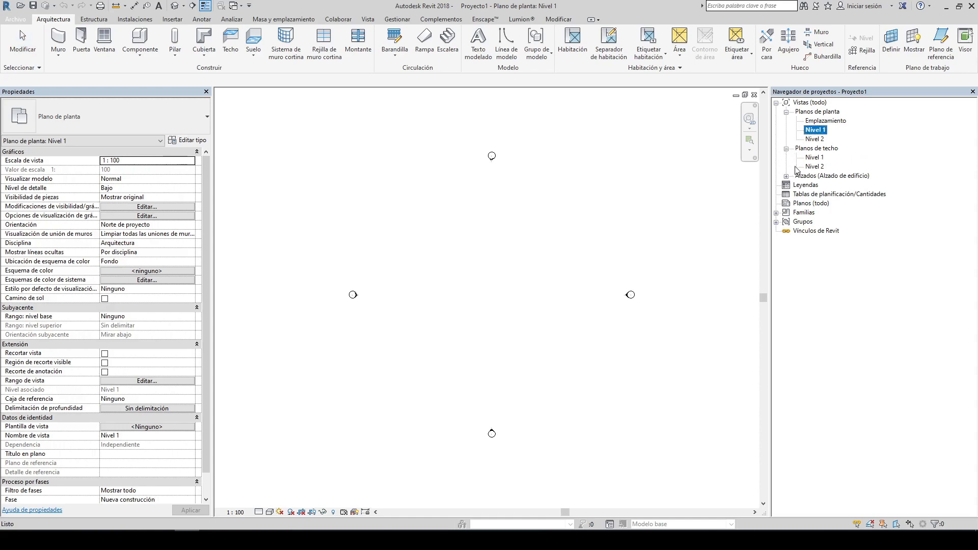
{"action": "left_click", "coordinate": [786, 176]}
{"action": "left_click", "coordinate": [808, 186]}
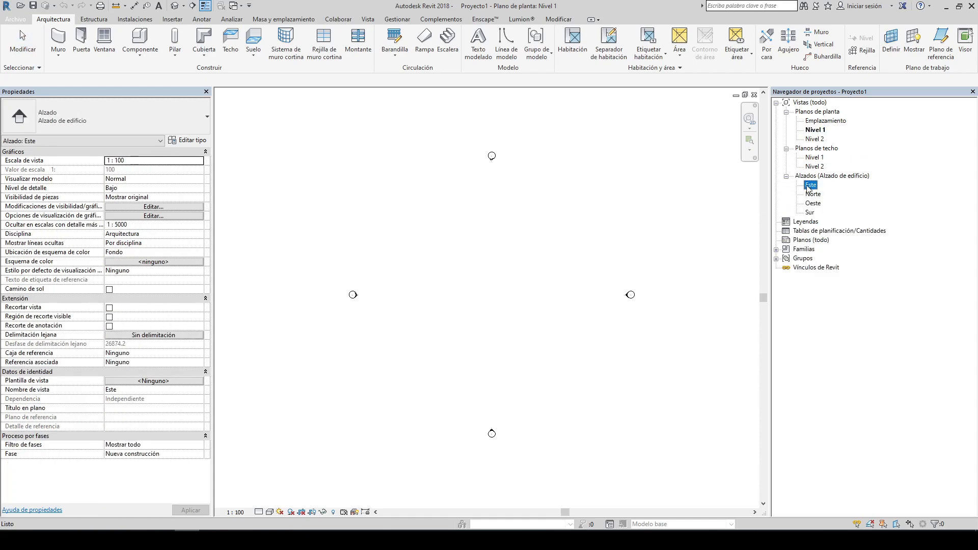
{"action": "double_click", "coordinate": [808, 186]}
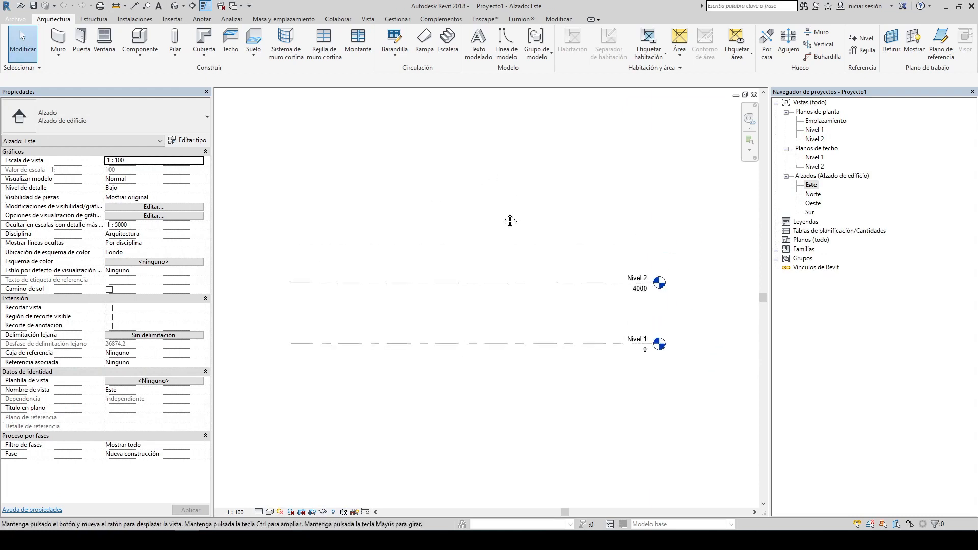
Step: Open the Nivel 1 floor plan view
{"action": "middle_click_drag", "start_coordinate": [510, 221], "coordinate": [508, 233]}
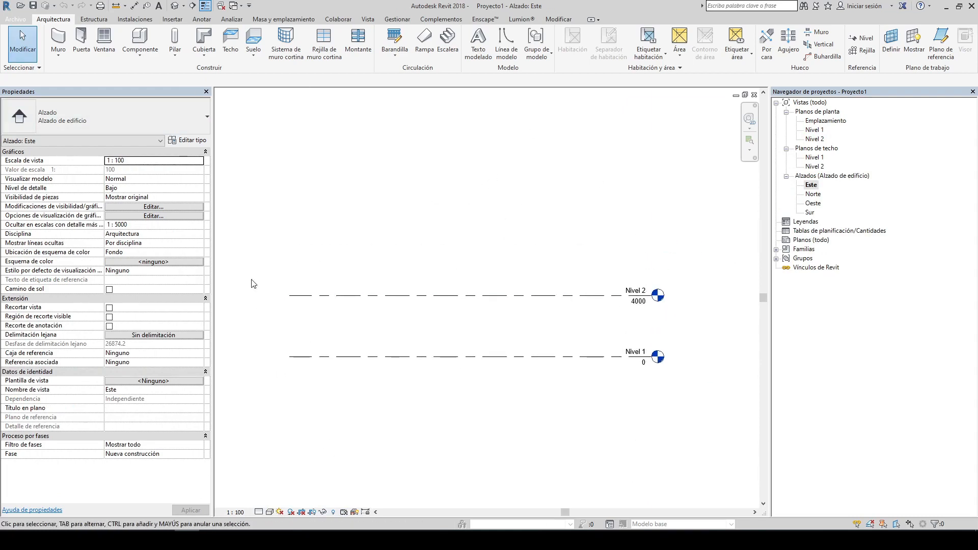
{"action": "scroll", "coordinate": [585, 288], "scroll_direction": "down", "scroll_amount": 1}
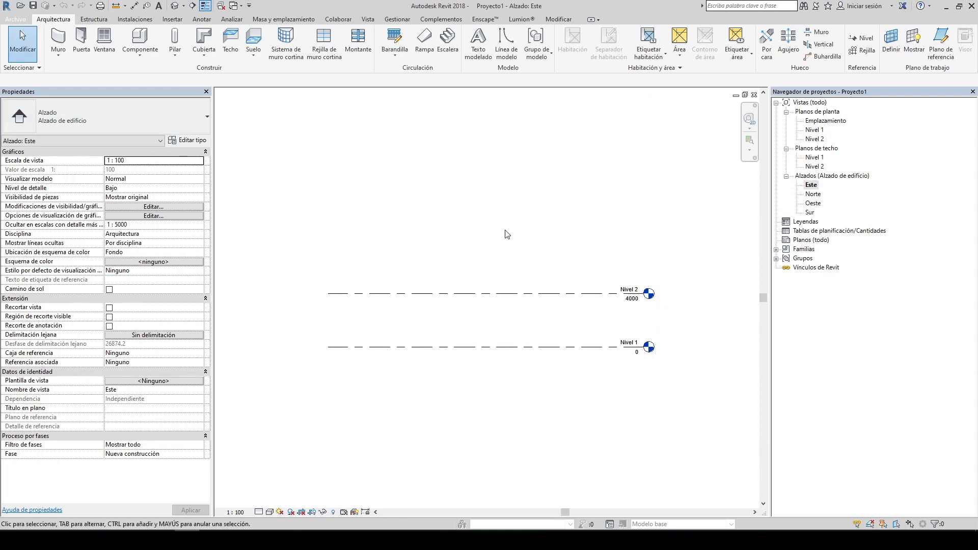
{"action": "middle_click_drag", "start_coordinate": [505, 230], "coordinate": [511, 232]}
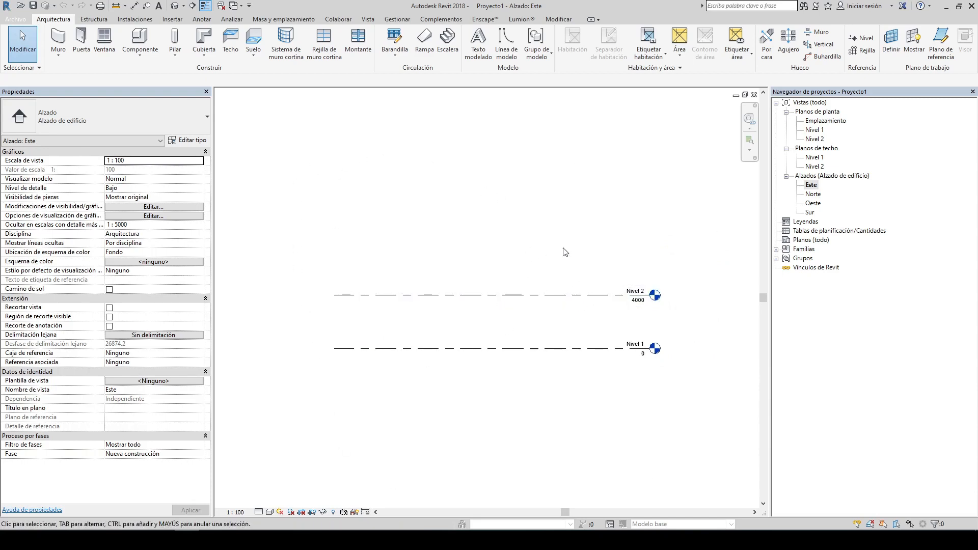
{"action": "middle_click_drag", "start_coordinate": [518, 170], "coordinate": [514, 181]}
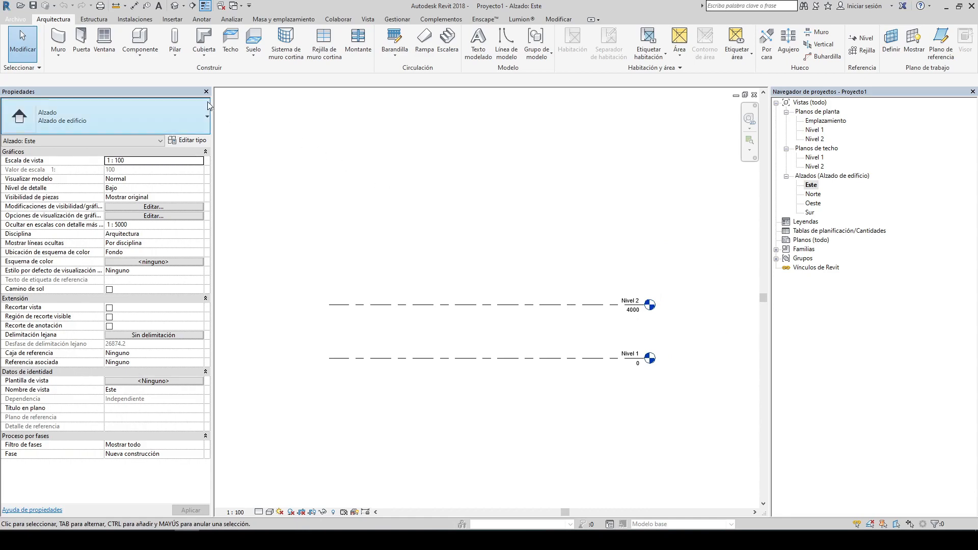
{"action": "double_click", "coordinate": [814, 130]}
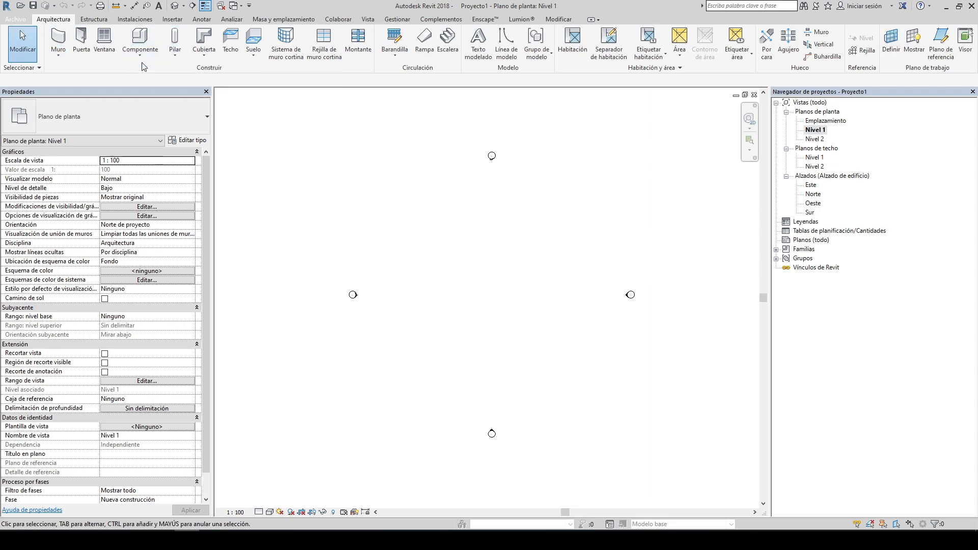
Step: Browse the architecture tools including the Suelo options, then the structure and systems tool sets
{"action": "left_click", "coordinate": [157, 60]}
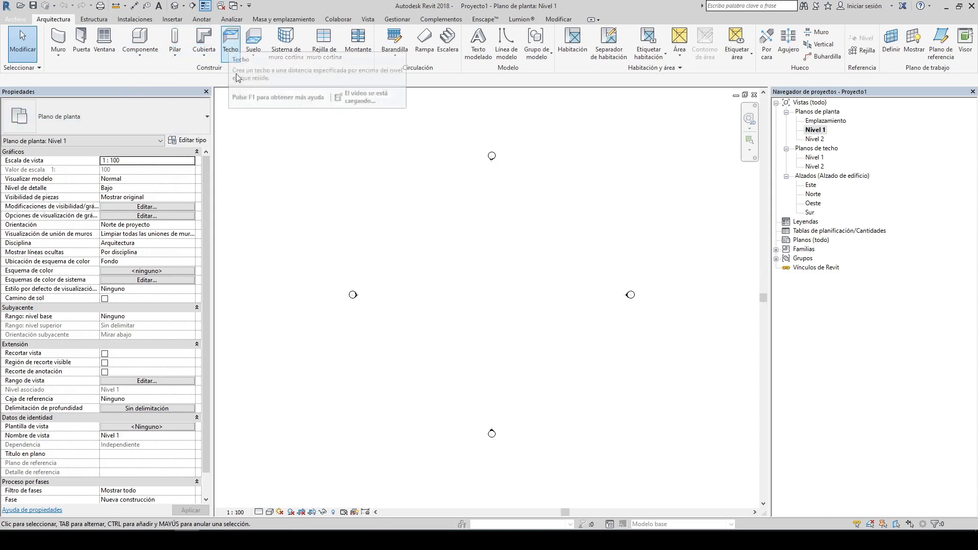
{"action": "left_click", "coordinate": [259, 56]}
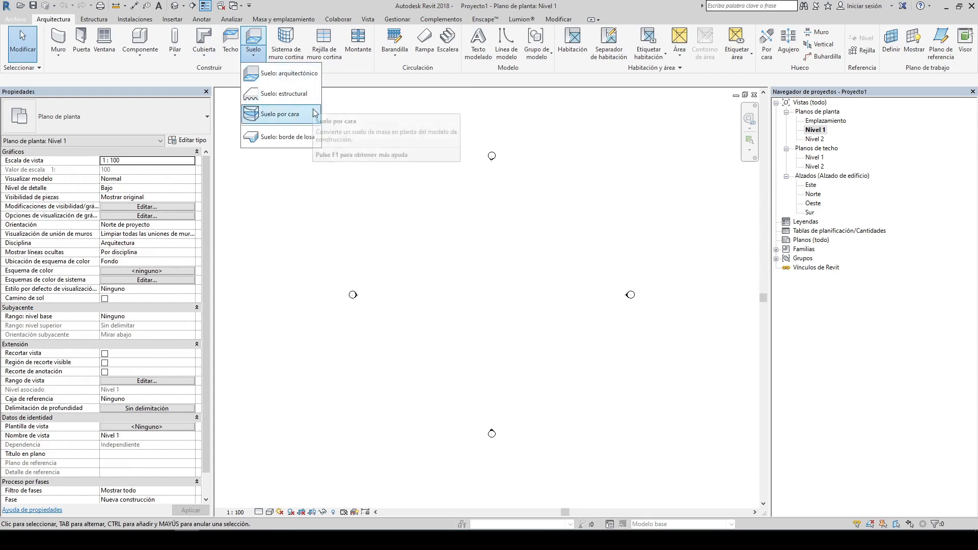
{"action": "left_click", "coordinate": [399, 192]}
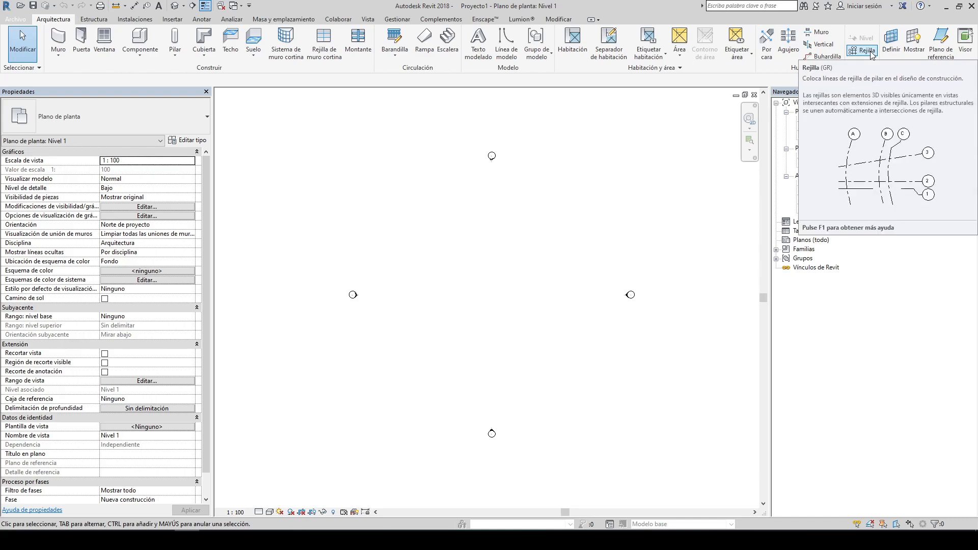
{"action": "left_click", "coordinate": [93, 20]}
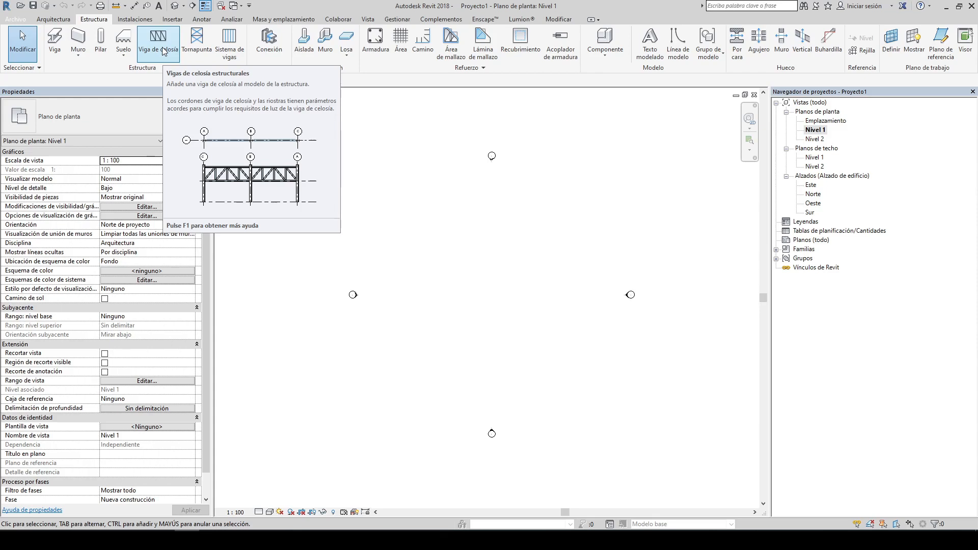
{"action": "left_click", "coordinate": [128, 22]}
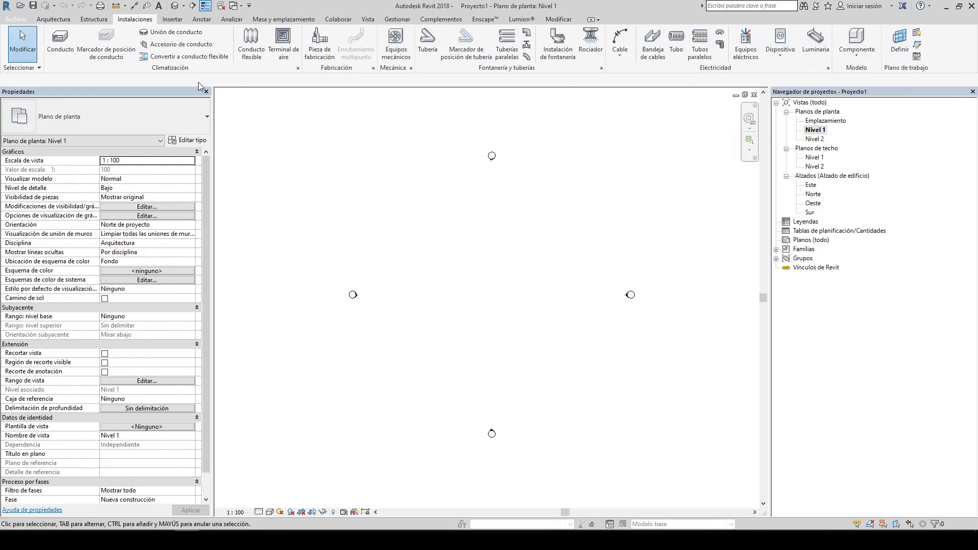
Step: Browse the Insertar, Anotar, Analizar, Masa y emplazamiento and Colaborar tool sets
{"action": "left_click", "coordinate": [167, 22]}
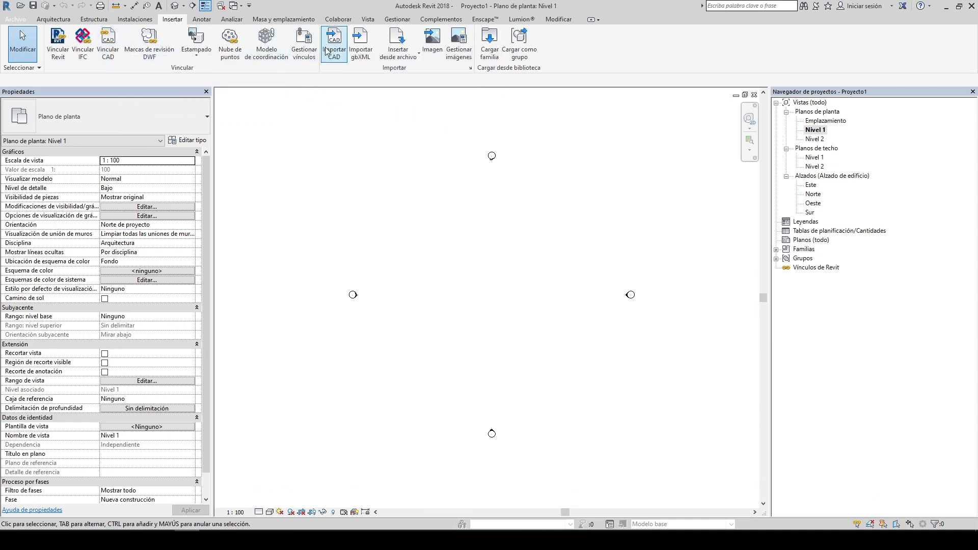
{"action": "left_click", "coordinate": [202, 21]}
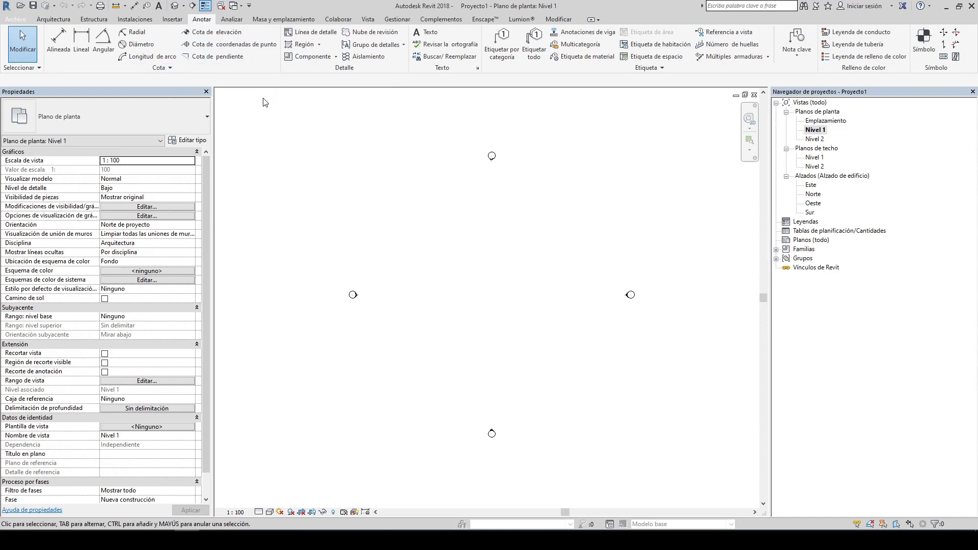
{"action": "left_click", "coordinate": [223, 22]}
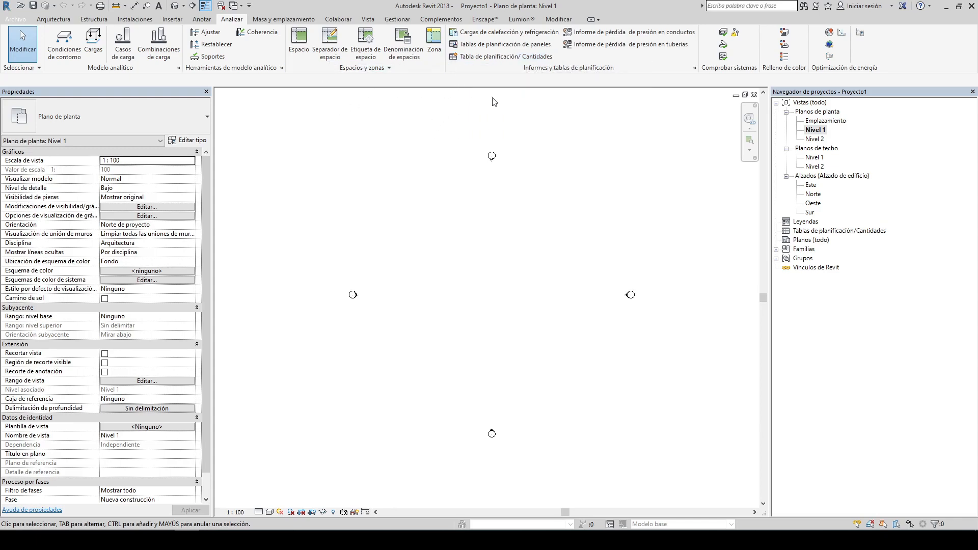
{"action": "left_click", "coordinate": [296, 19]}
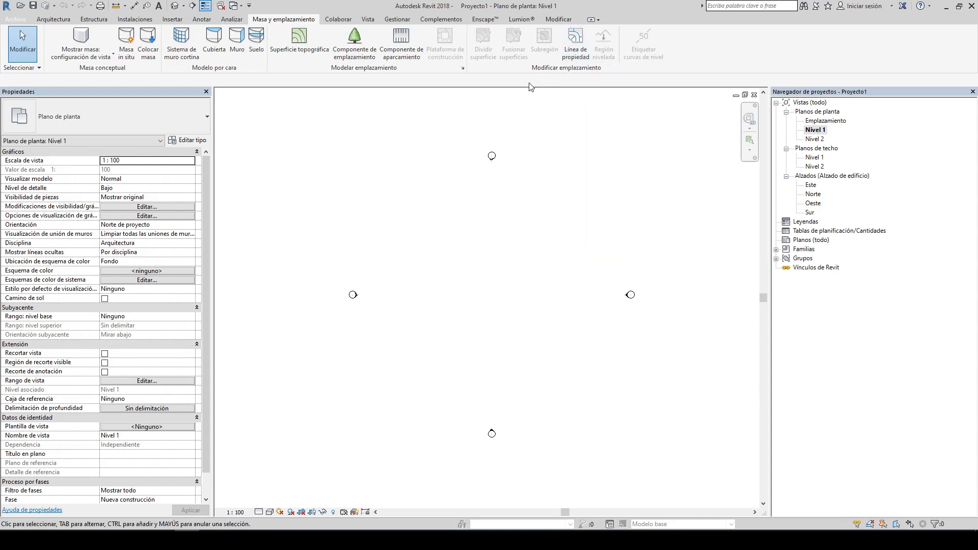
{"action": "left_click", "coordinate": [337, 19]}
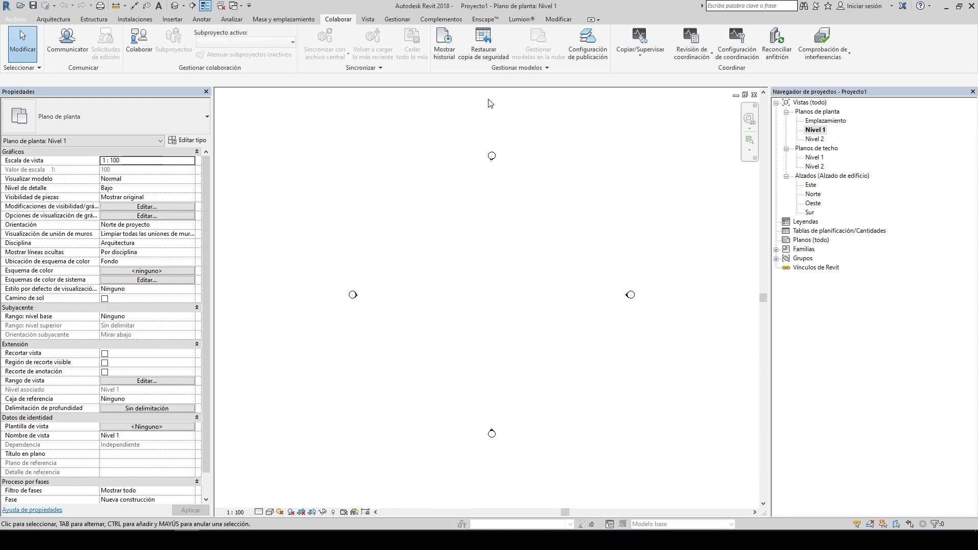
Step: Browse the Vista tool set, including the 3D view options and the plan view types
{"action": "left_click", "coordinate": [369, 20]}
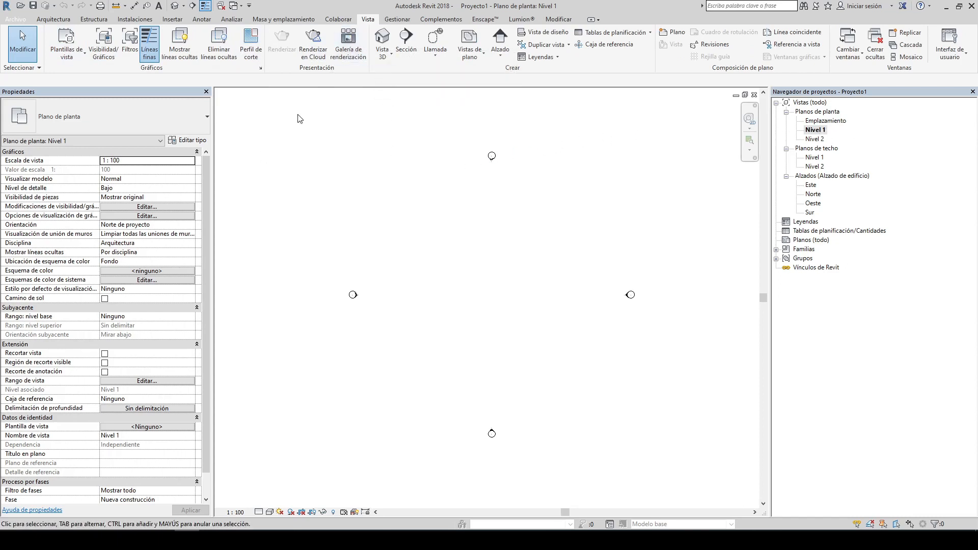
{"action": "left_click", "coordinate": [390, 59]}
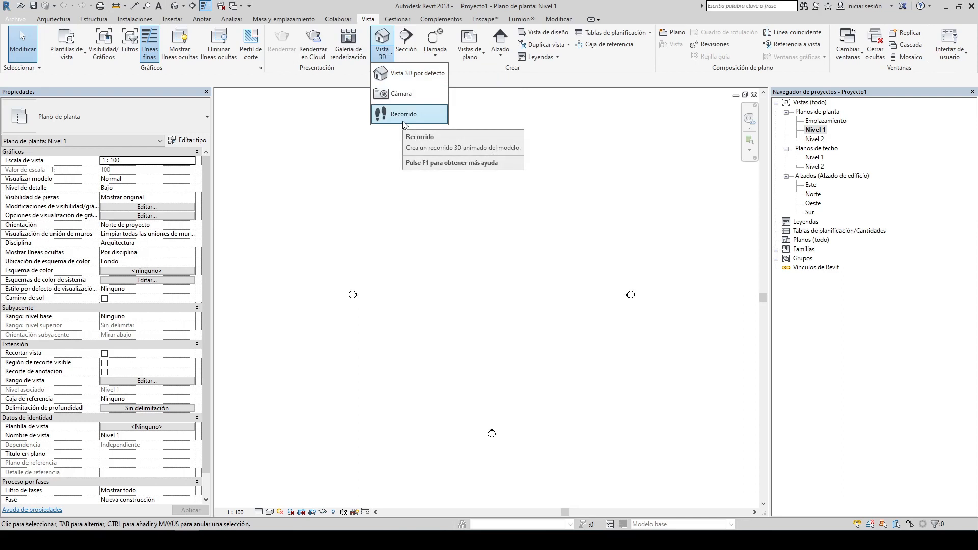
{"action": "left_click", "coordinate": [359, 220]}
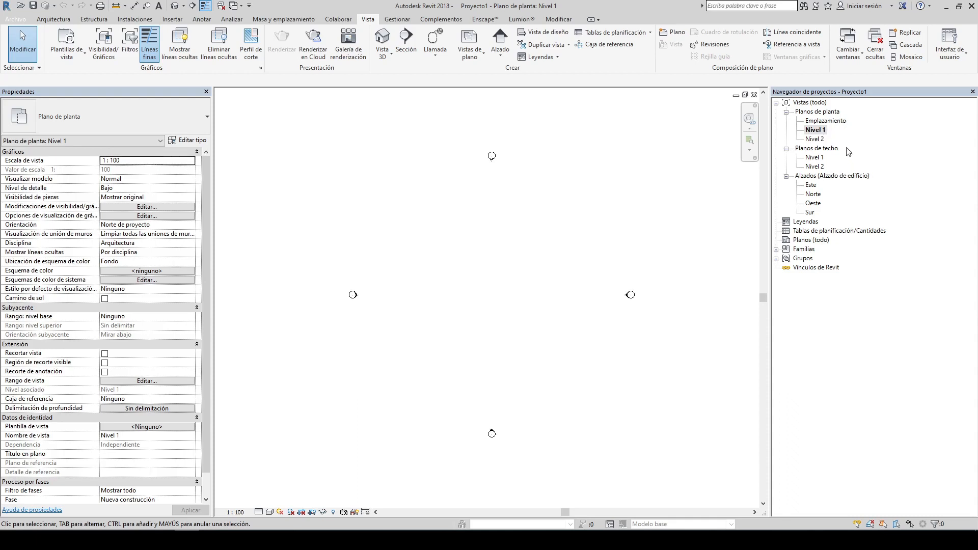
{"action": "left_click", "coordinate": [810, 129]}
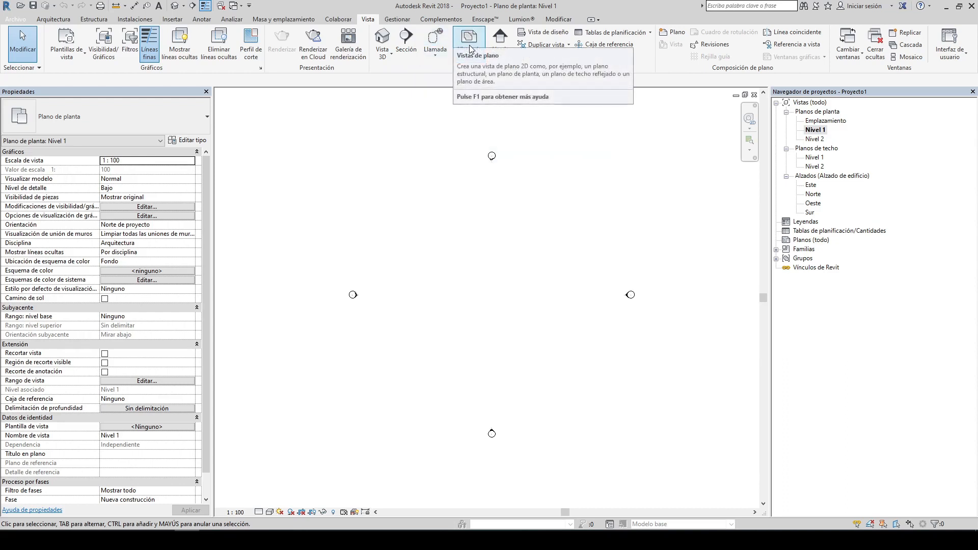
{"action": "left_click", "coordinate": [473, 62]}
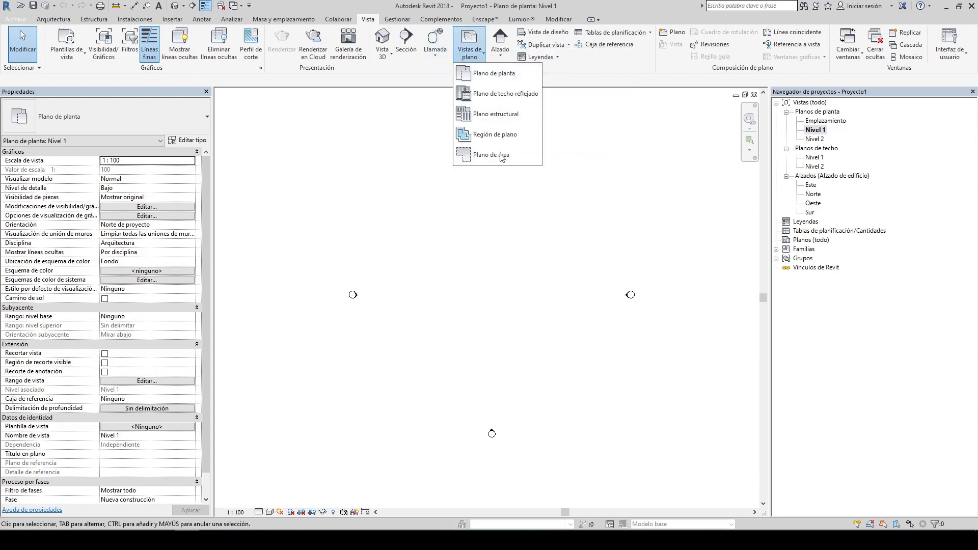
{"action": "left_click", "coordinate": [508, 199]}
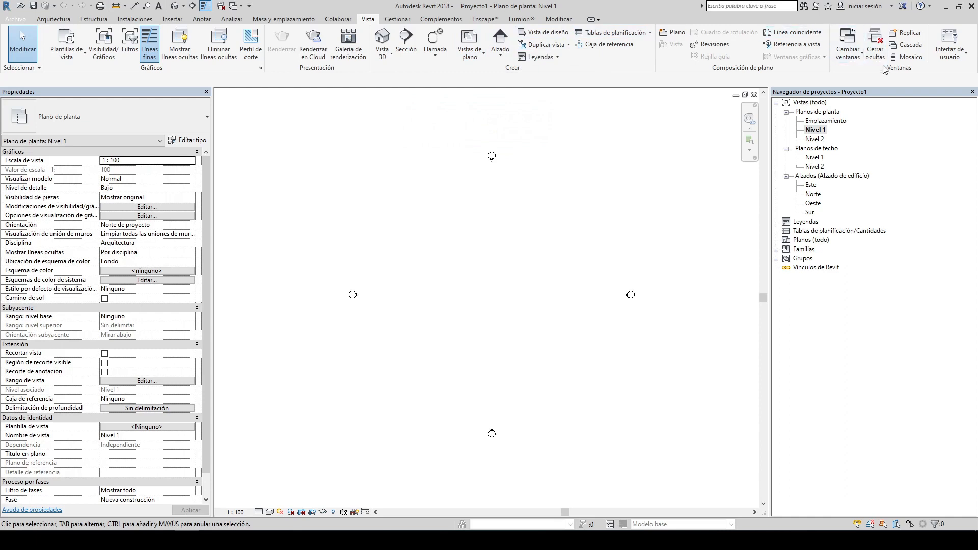
Step: Browse the Gestionar tool set, including the additional settings and the project position options
{"action": "left_click", "coordinate": [397, 21]}
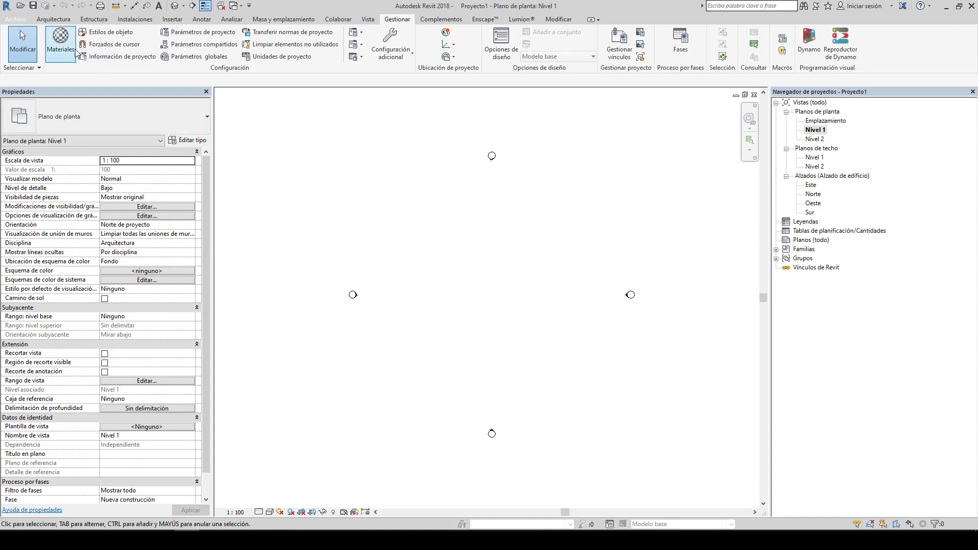
{"action": "left_click", "coordinate": [61, 60]}
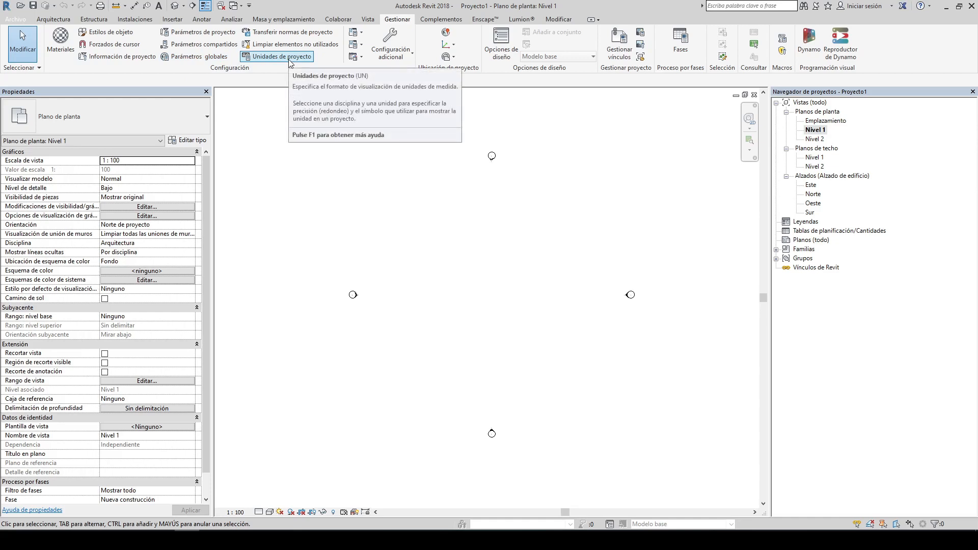
{"action": "left_click", "coordinate": [405, 54]}
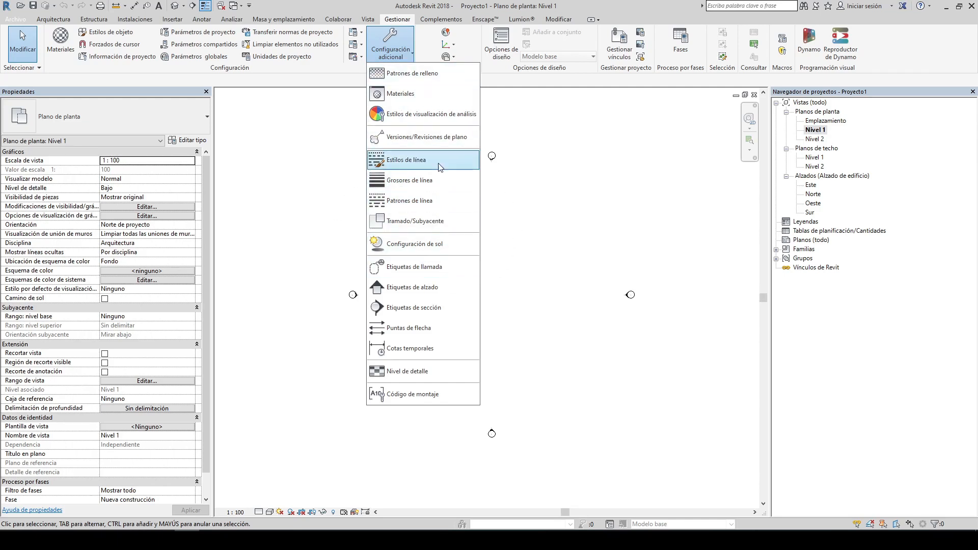
{"action": "left_click", "coordinate": [525, 204]}
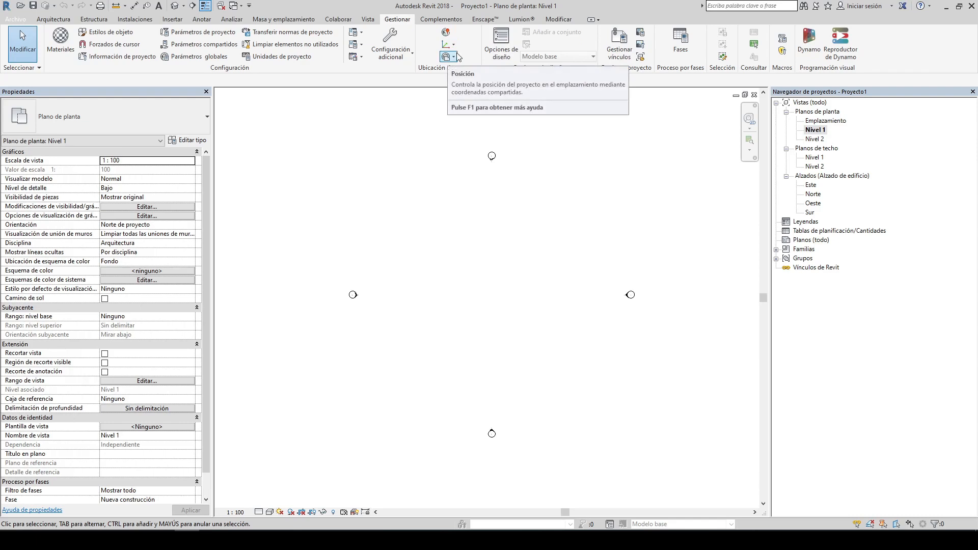
{"action": "left_click", "coordinate": [453, 57]}
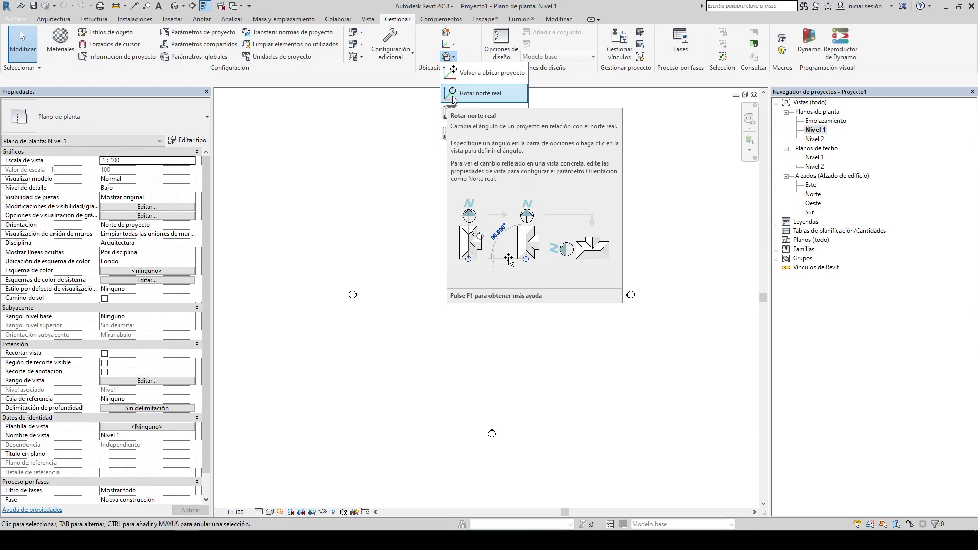
{"action": "left_click", "coordinate": [417, 104]}
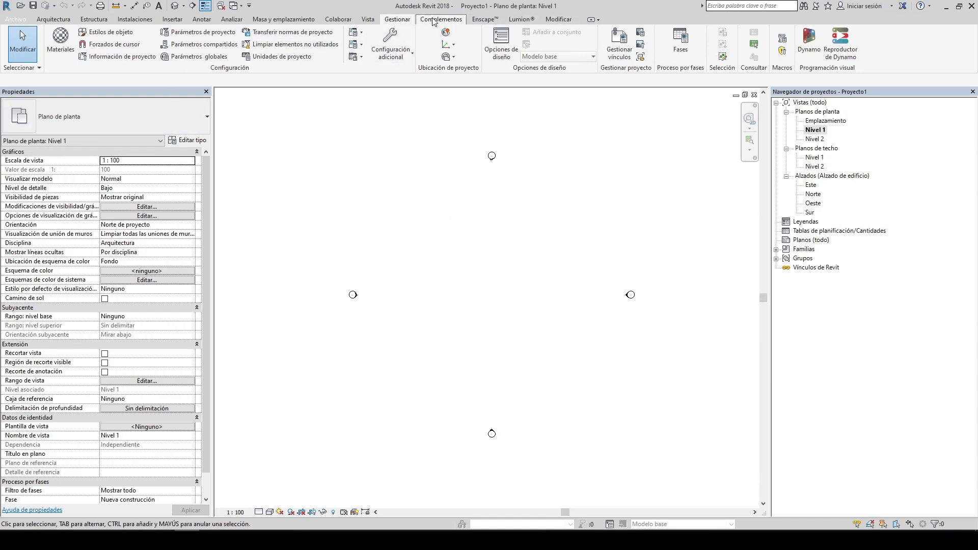
{"action": "left_click", "coordinate": [559, 20]}
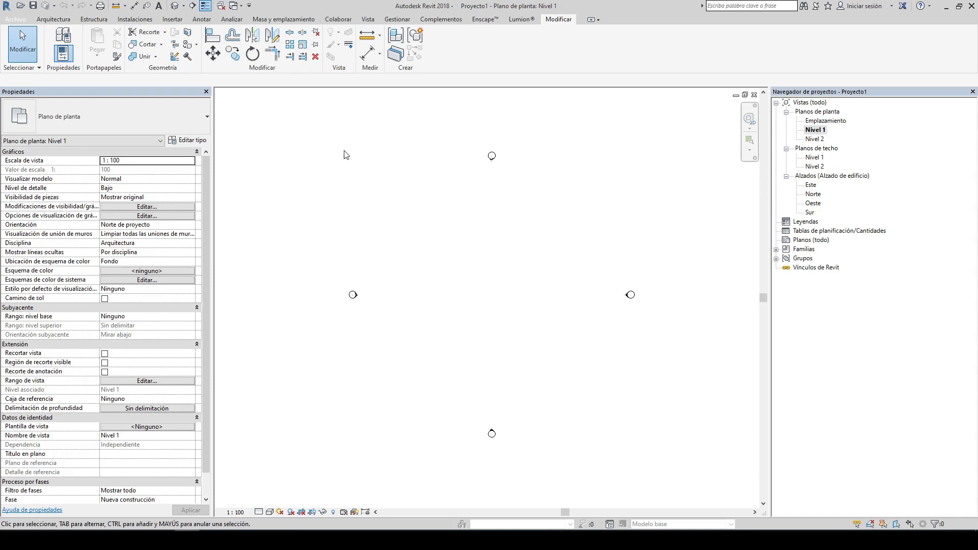
{"action": "left_click", "coordinate": [396, 20]}
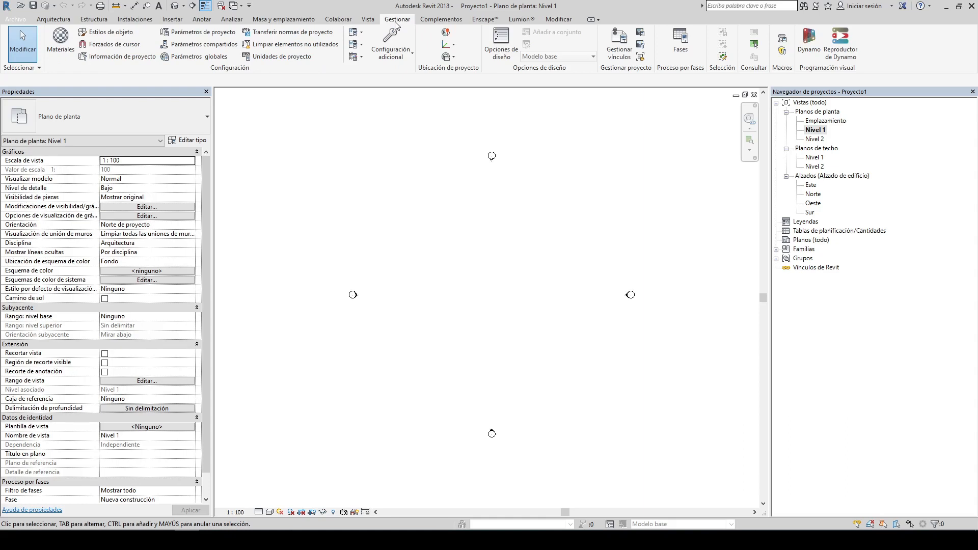
Step: Set the project length units to centimetres with 2 decimal places
{"action": "left_click", "coordinate": [265, 56]}
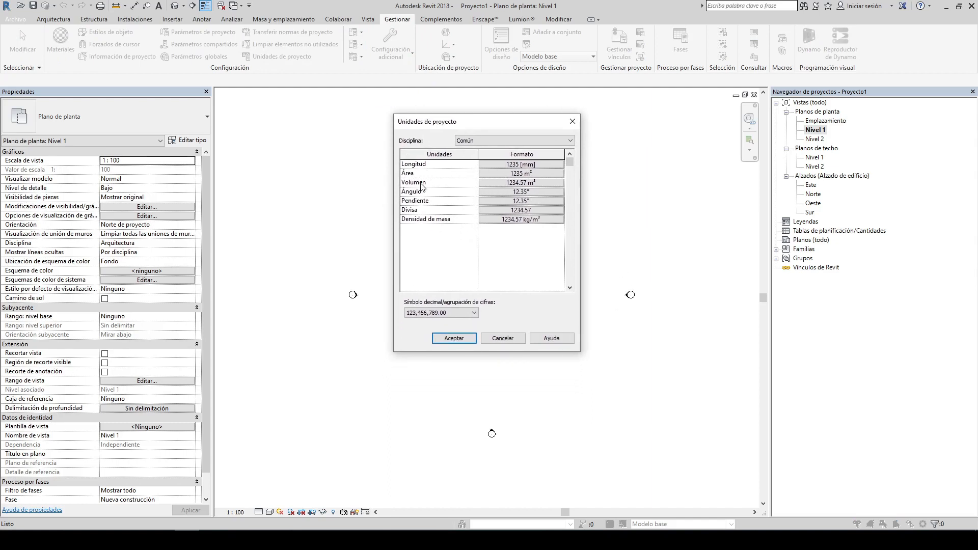
{"action": "left_click", "coordinate": [506, 165]}
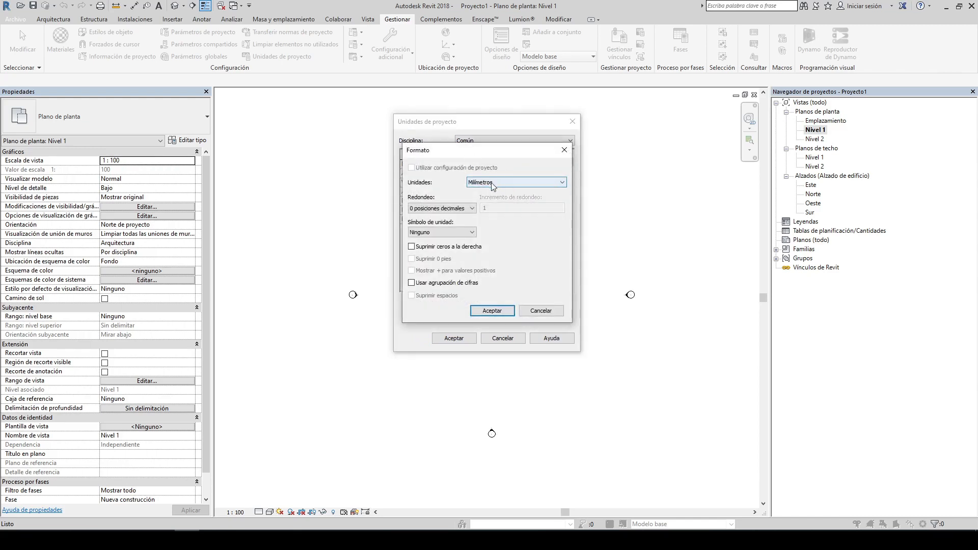
{"action": "left_click", "coordinate": [480, 184]}
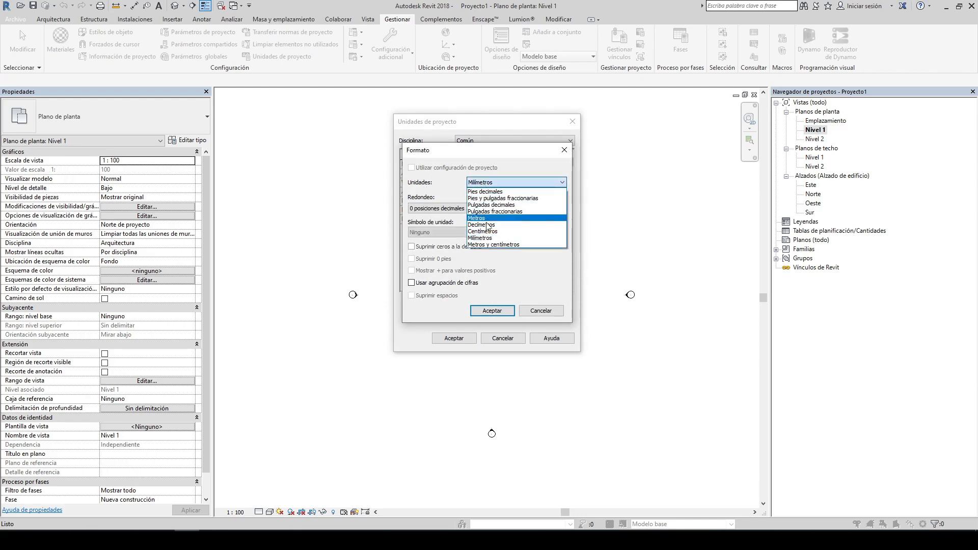
{"action": "left_click", "coordinate": [483, 232]}
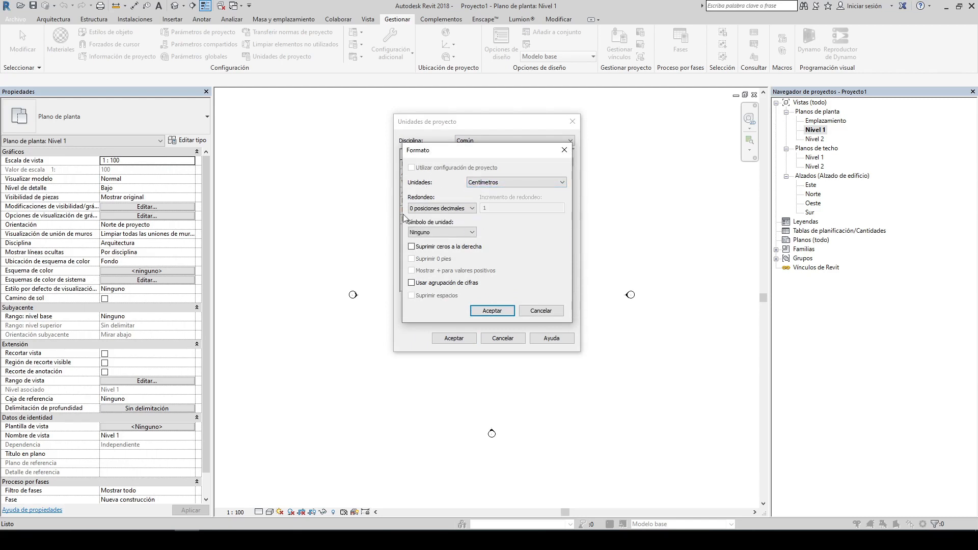
{"action": "left_click", "coordinate": [431, 208]}
{"action": "left_click", "coordinate": [430, 250]}
{"action": "left_click", "coordinate": [433, 232]}
{"action": "left_click", "coordinate": [426, 249]}
{"action": "left_click", "coordinate": [492, 310]}
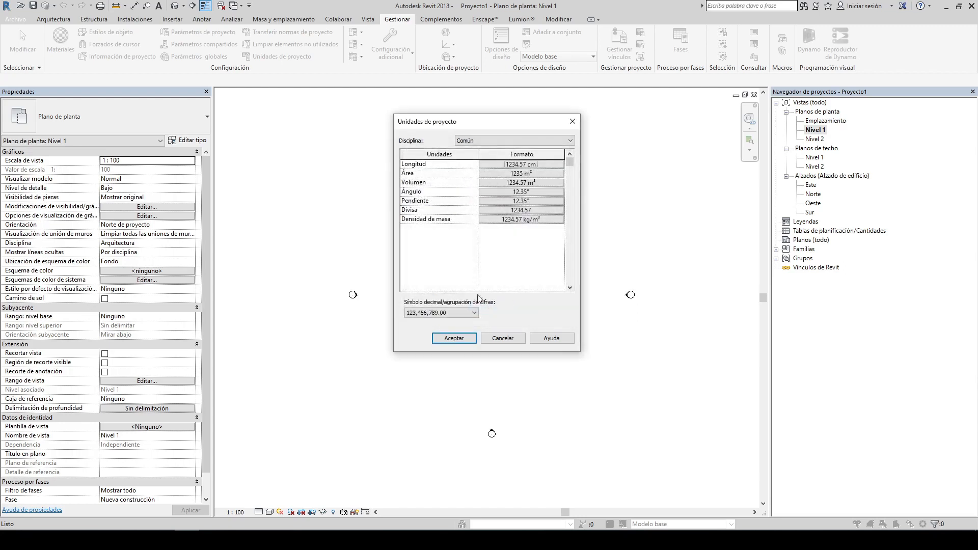
Step: Set the project slope units to percentage
{"action": "left_click", "coordinate": [499, 201]}
{"action": "left_click", "coordinate": [499, 187]}
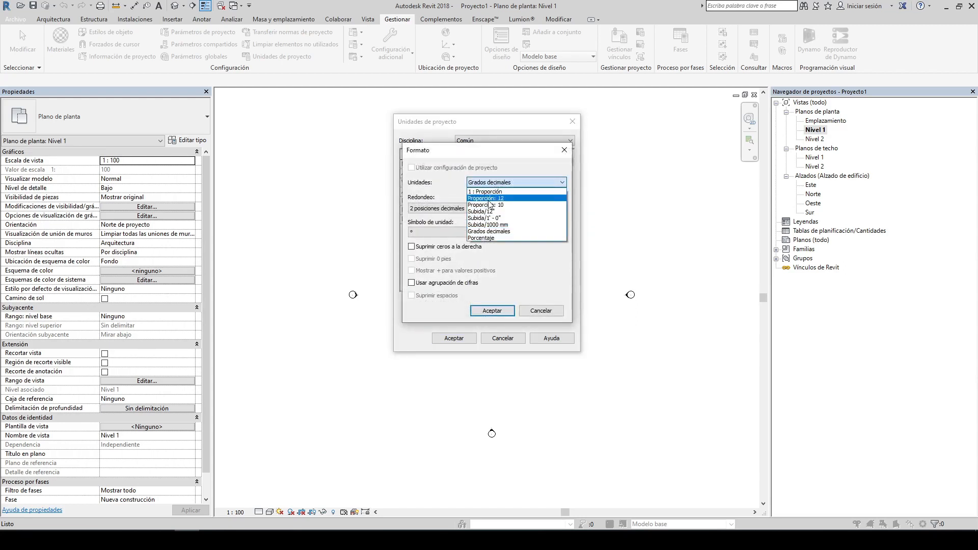
{"action": "left_click", "coordinate": [484, 241]}
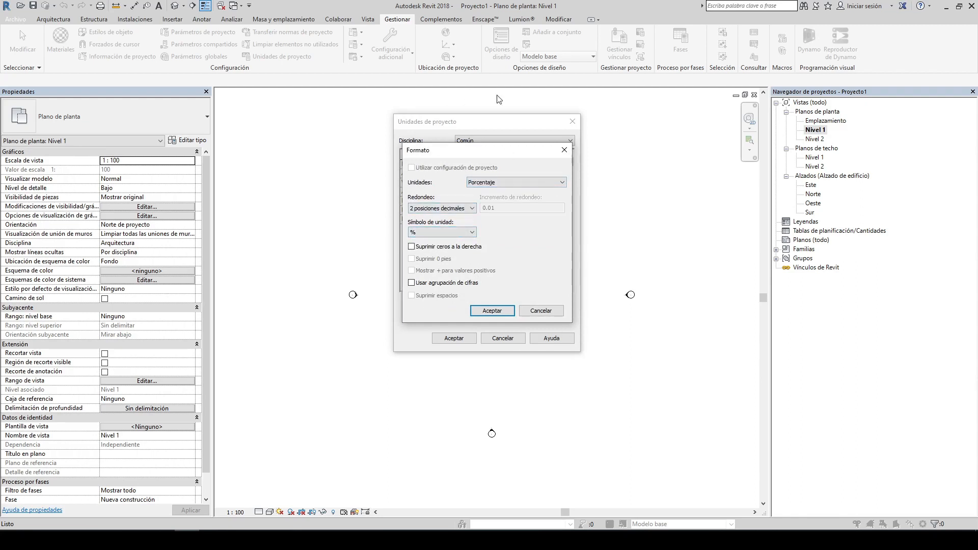
{"action": "left_click", "coordinate": [492, 310]}
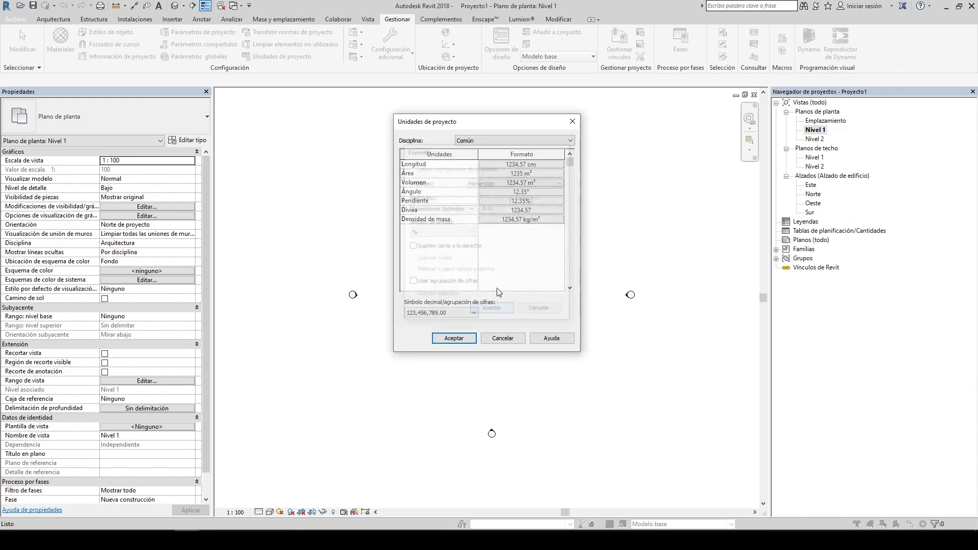
Step: Open the area format settings, close them, and accept the project units
{"action": "left_click", "coordinate": [515, 174]}
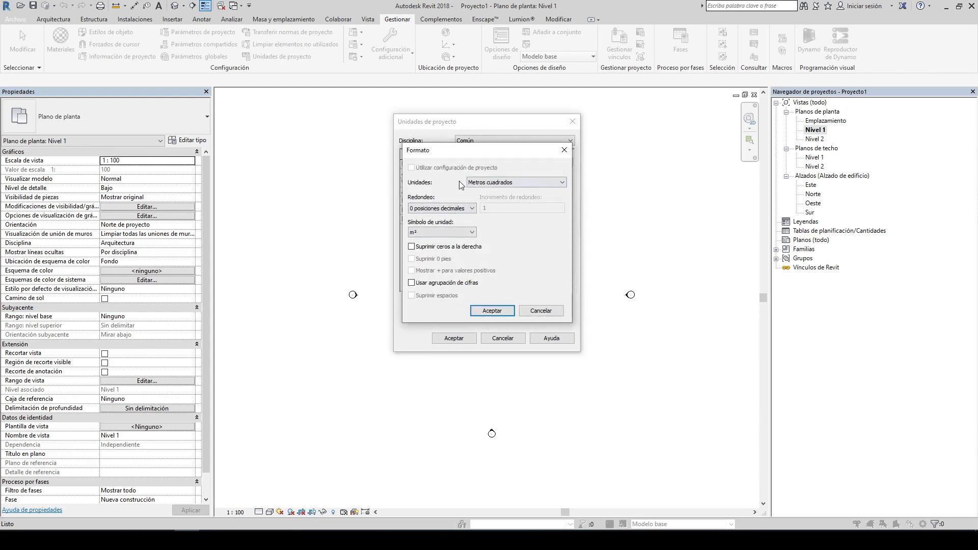
{"action": "left_click_drag", "start_coordinate": [439, 151], "coordinate": [441, 145]}
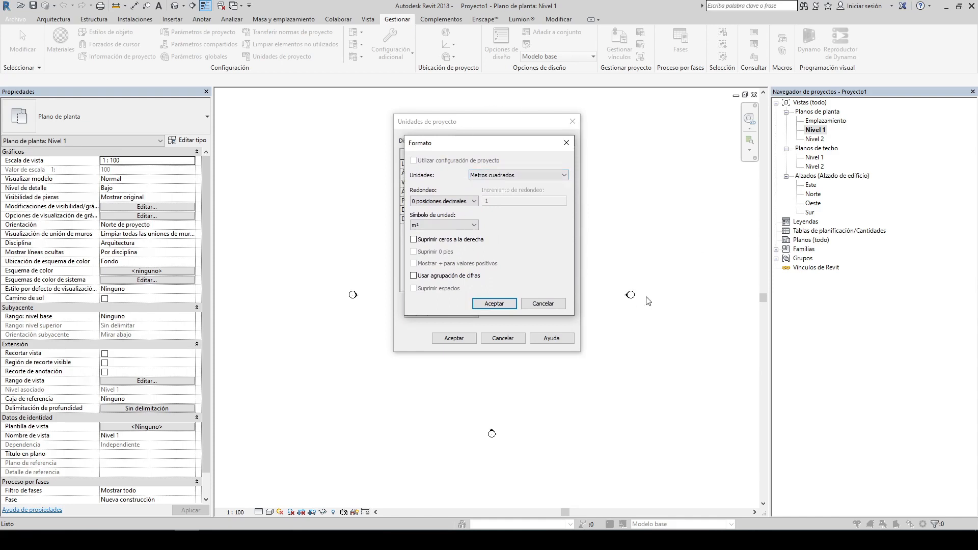
{"action": "left_click", "coordinate": [494, 304]}
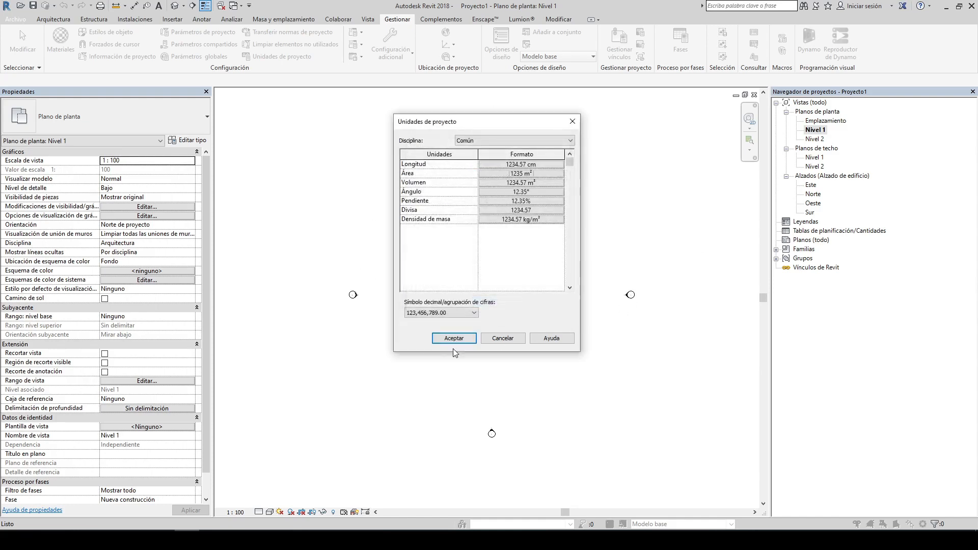
{"action": "left_click", "coordinate": [454, 338]}
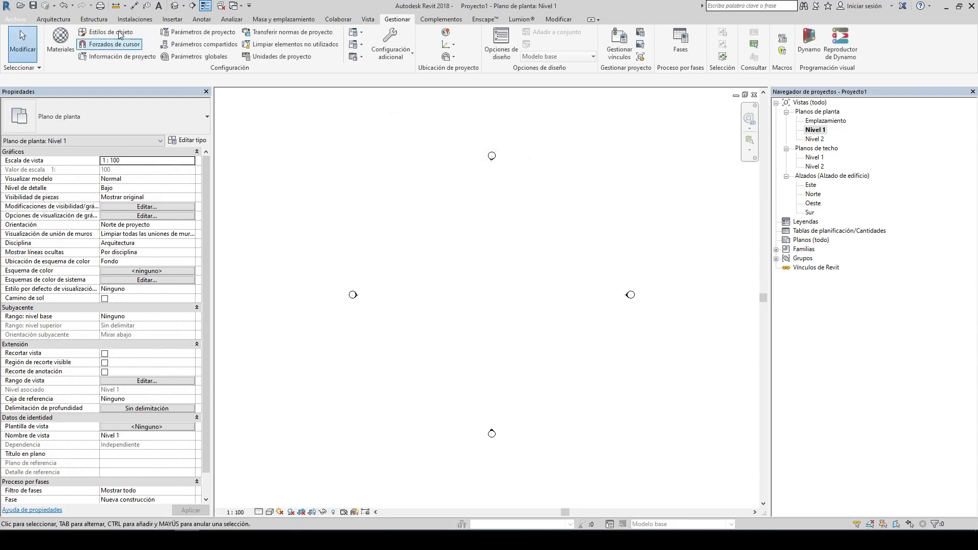
Step: Draw a vertical grid line in the Nivel 1 plan with the Grid tool
{"action": "left_click", "coordinate": [53, 18]}
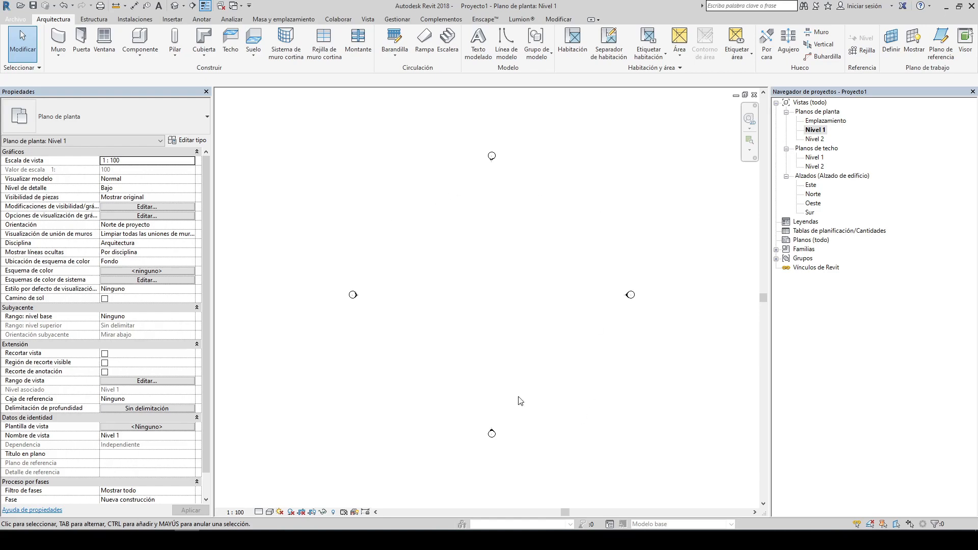
{"action": "left_click", "coordinate": [863, 51]}
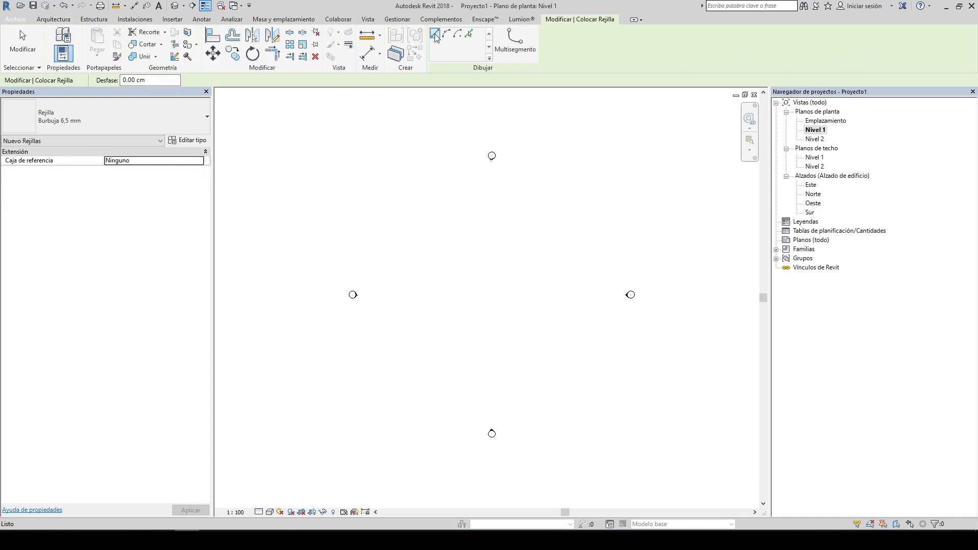
{"action": "left_click", "coordinate": [436, 202]}
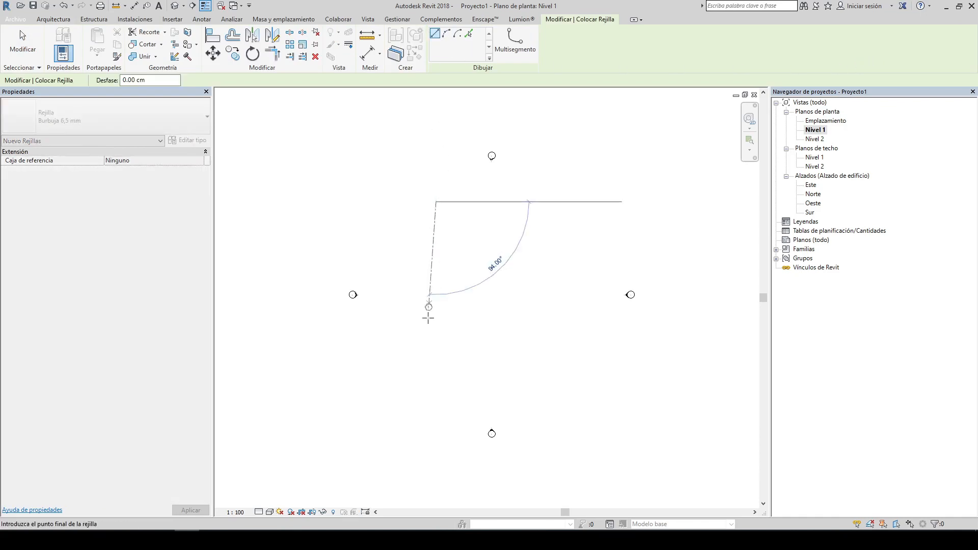
{"action": "left_click", "coordinate": [436, 393]}
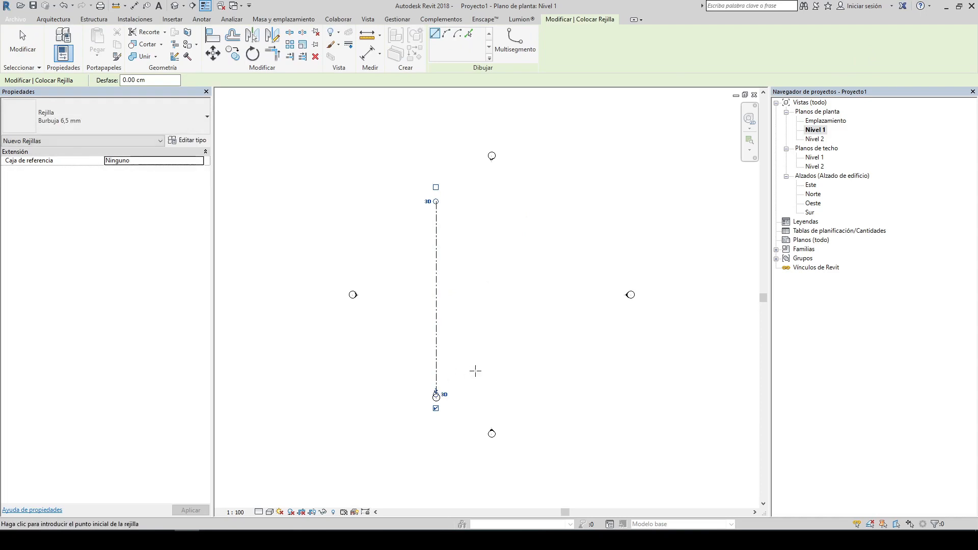
Step: Draw a second vertical grid line about 1000 cm to the right of the first one
{"action": "left_click", "coordinate": [491, 202]}
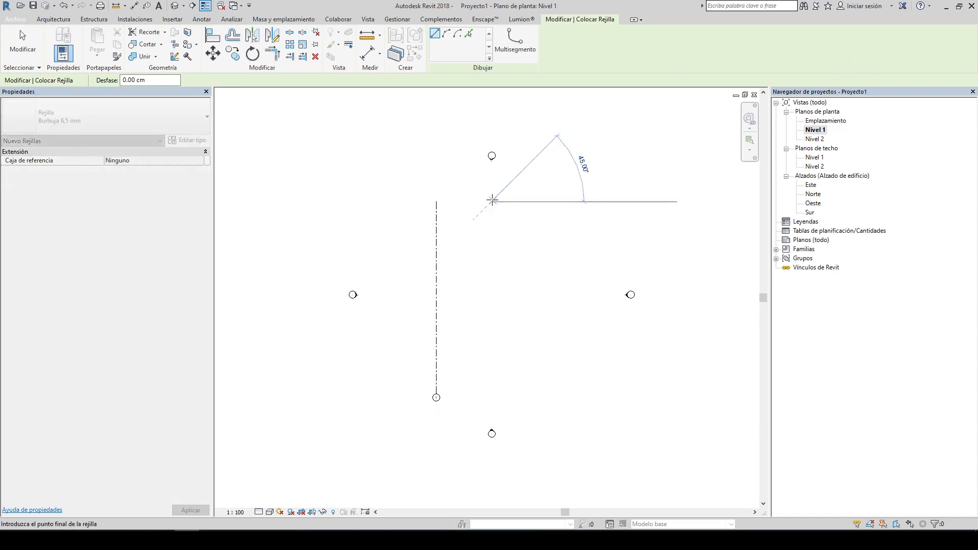
{"action": "left_click", "coordinate": [491, 395]}
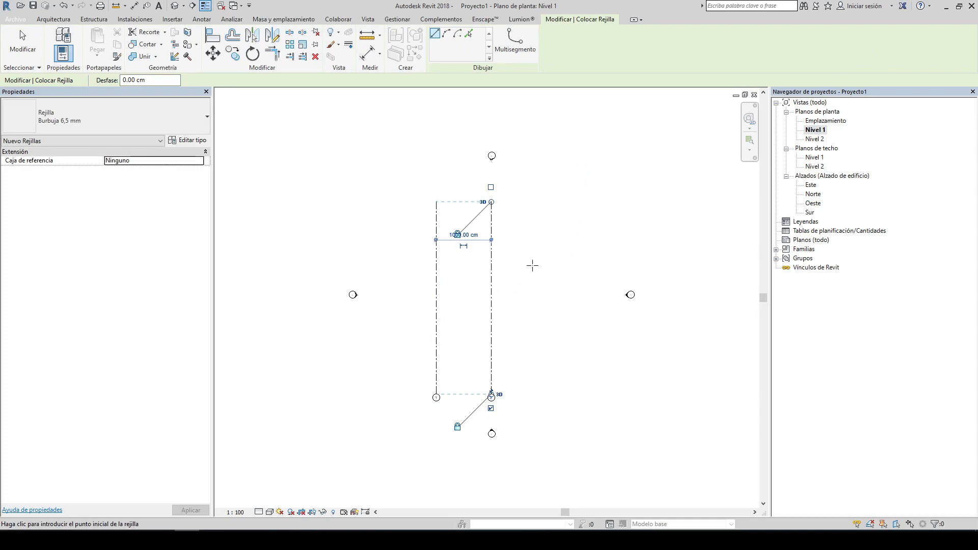
{"action": "key", "text": "Escape"}
{"action": "key", "text": "Escape"}
Step: Copy grid line 2 a distance of 250 cm to the right to create grid line 3
{"action": "scroll", "coordinate": [504, 296], "scroll_direction": "up", "scroll_amount": 1}
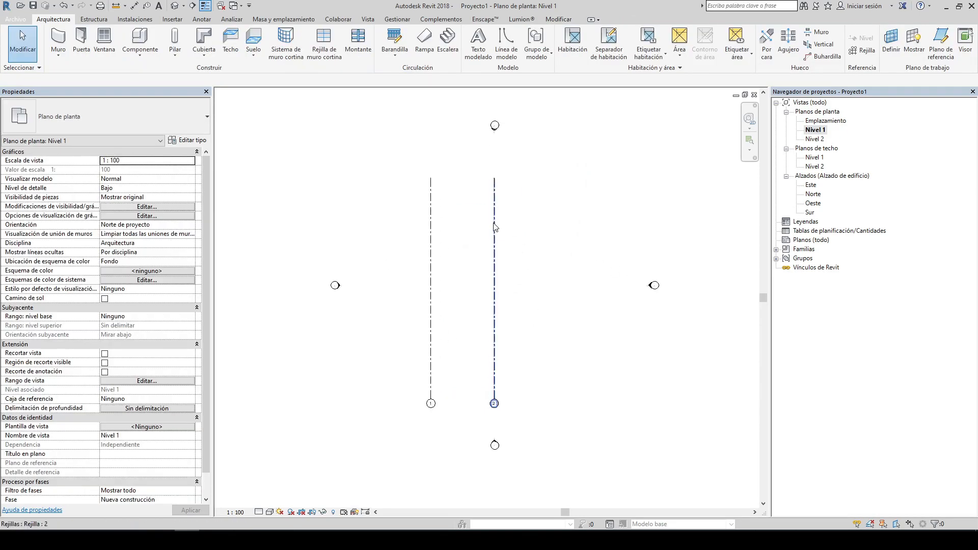
{"action": "middle_click_drag", "start_coordinate": [508, 309], "coordinate": [517, 228]}
{"action": "left_click", "coordinate": [493, 251]}
{"action": "scroll", "coordinate": [453, 156], "scroll_direction": "up", "scroll_amount": 2}
{"action": "left_click", "coordinate": [451, 169]}
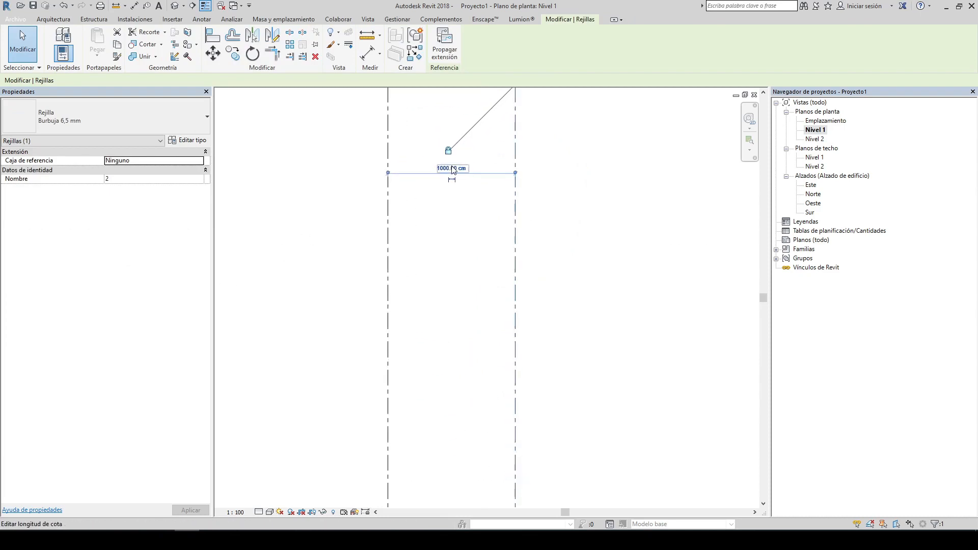
{"action": "scroll", "coordinate": [450, 172], "scroll_direction": "down", "scroll_amount": 2}
{"action": "middle_click_drag", "start_coordinate": [508, 182], "coordinate": [503, 181]}
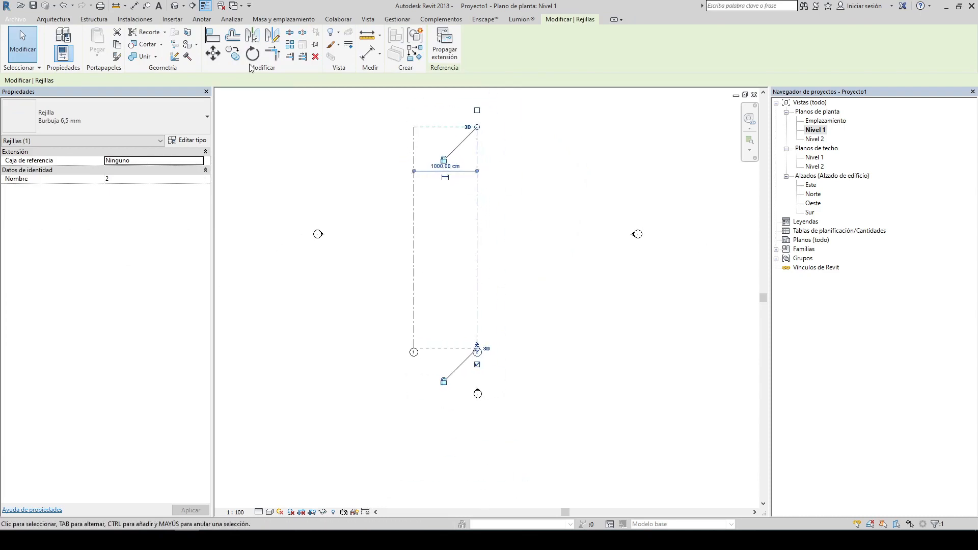
{"action": "left_click", "coordinate": [233, 57]}
{"action": "left_click", "coordinate": [414, 241]}
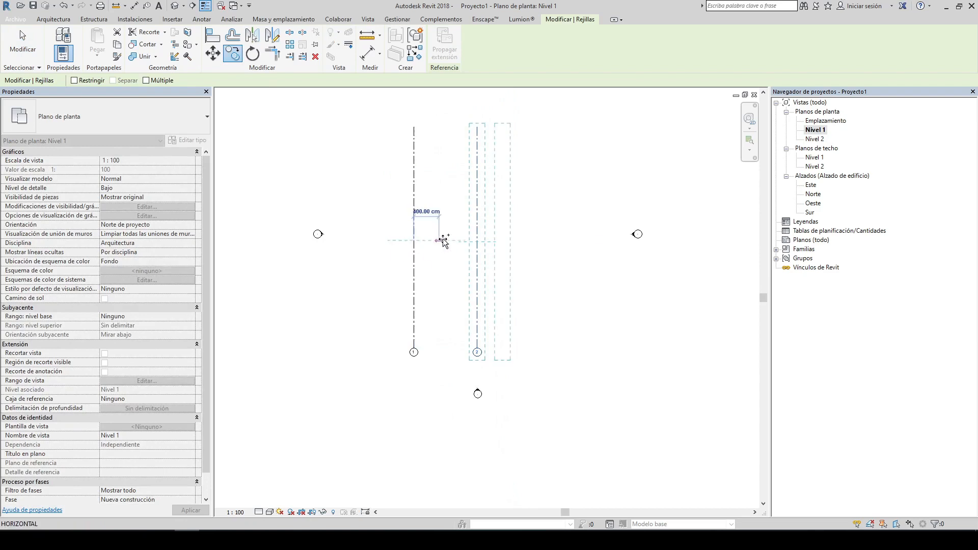
{"action": "type", "text": "3"}
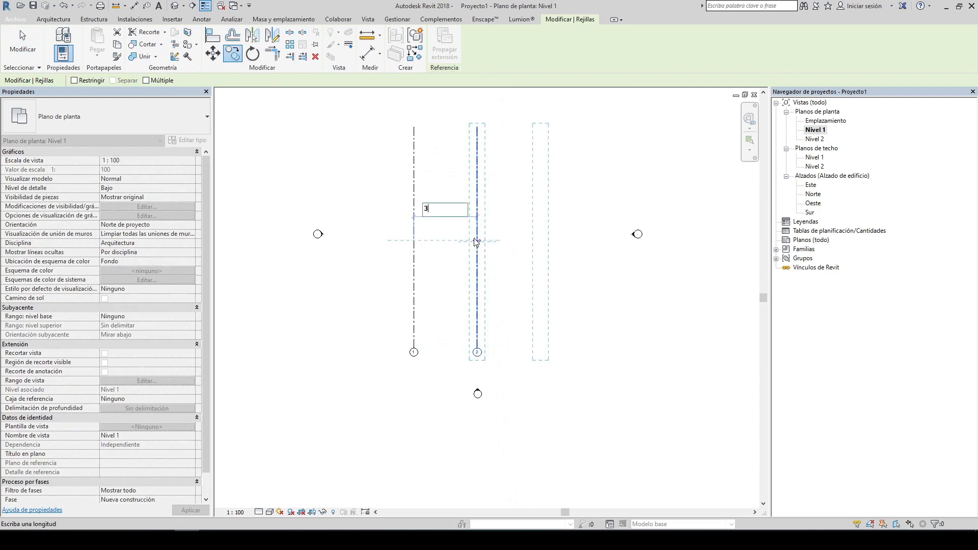
{"action": "type", "text": "00"}
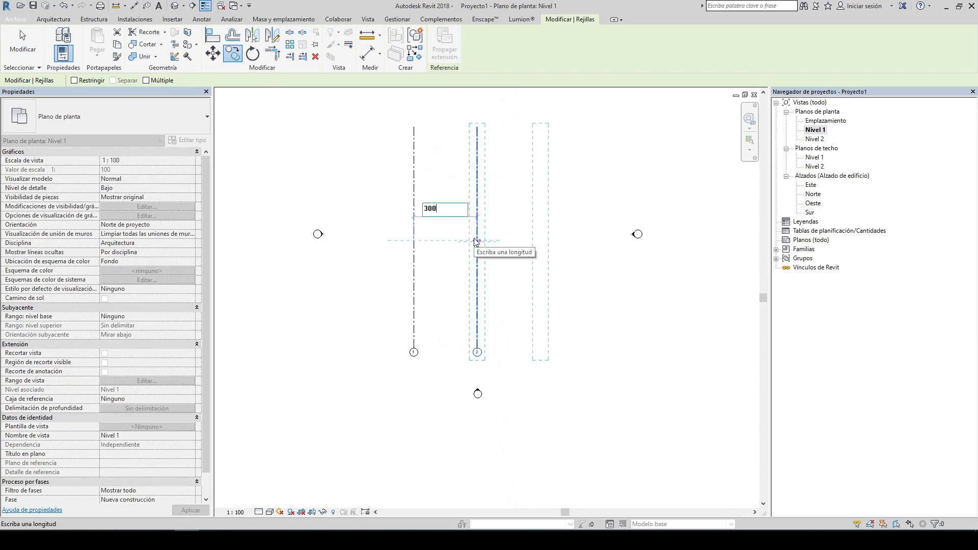
{"action": "key", "text": "BackSpace"}
{"action": "key", "text": "BackSpace"}
{"action": "key", "text": "Return"}
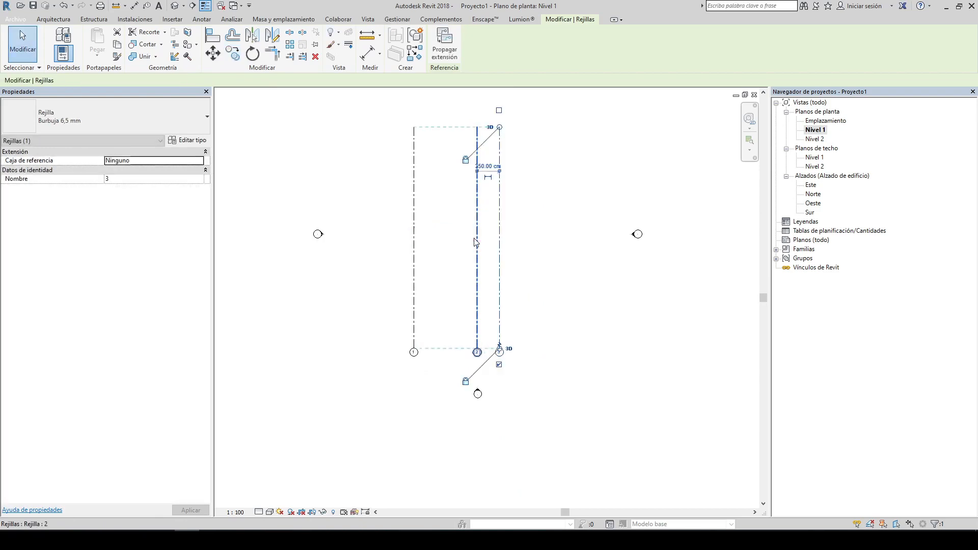
{"action": "key", "text": "Escape"}
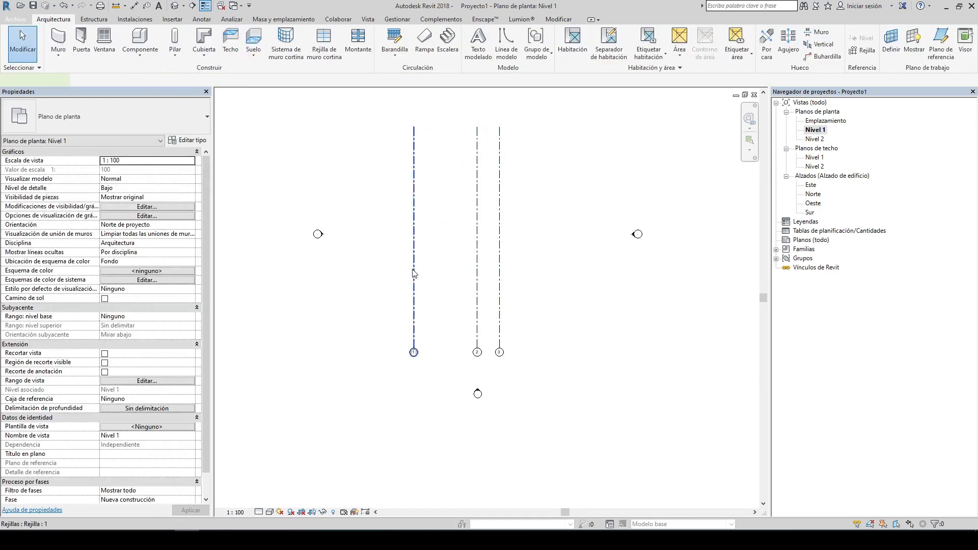
{"action": "left_click", "coordinate": [414, 270]}
{"action": "left_click", "coordinate": [448, 163]}
{"action": "type", "text": "500"}
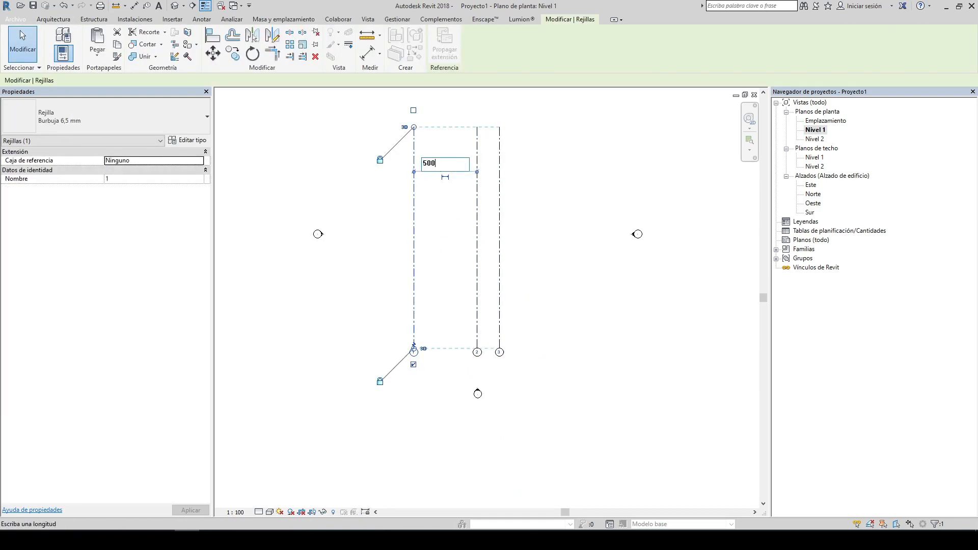
{"action": "key", "text": "Escape"}
{"action": "key", "text": "Escape"}
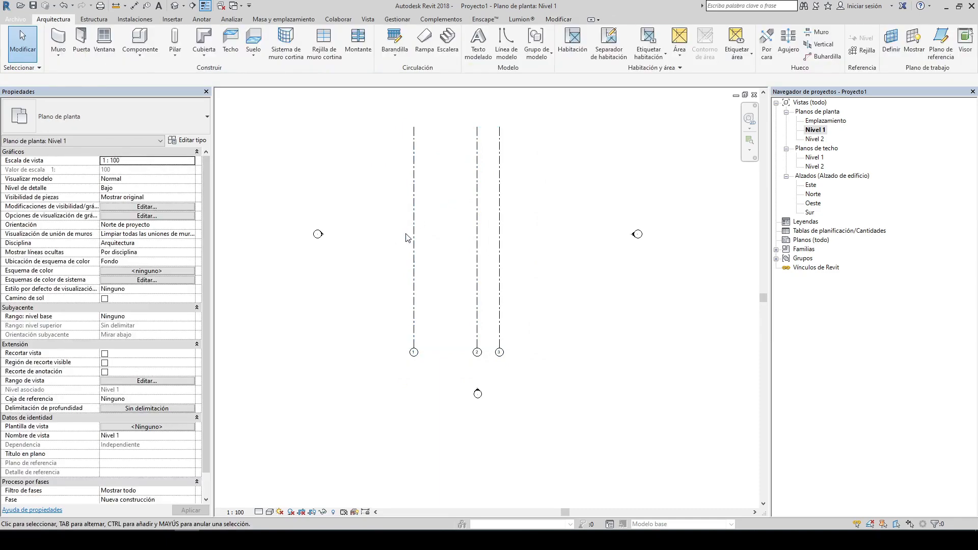
Step: Set the spacing between grid lines 1 and 2 to 500 cm
{"action": "left_click", "coordinate": [414, 236]}
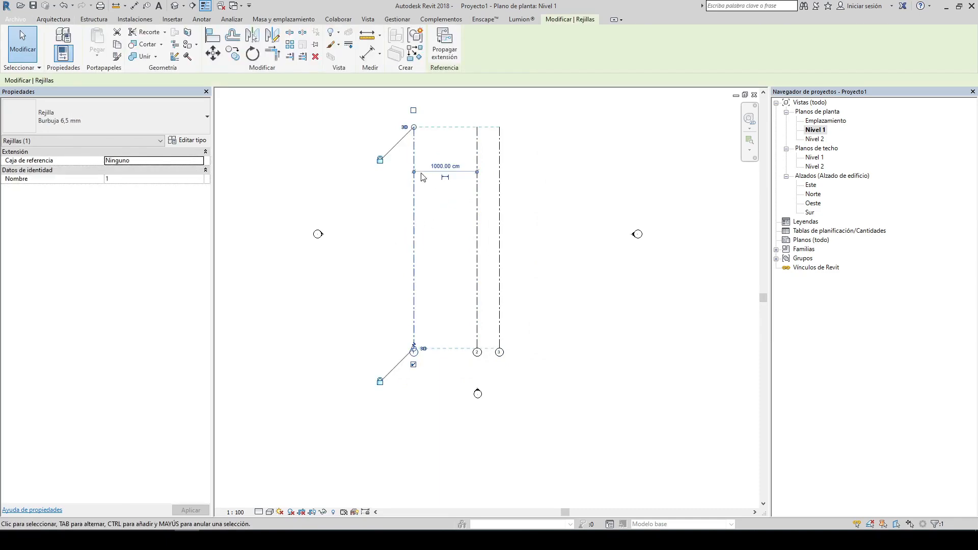
{"action": "scroll", "coordinate": [422, 176], "scroll_direction": "up", "scroll_amount": 4}
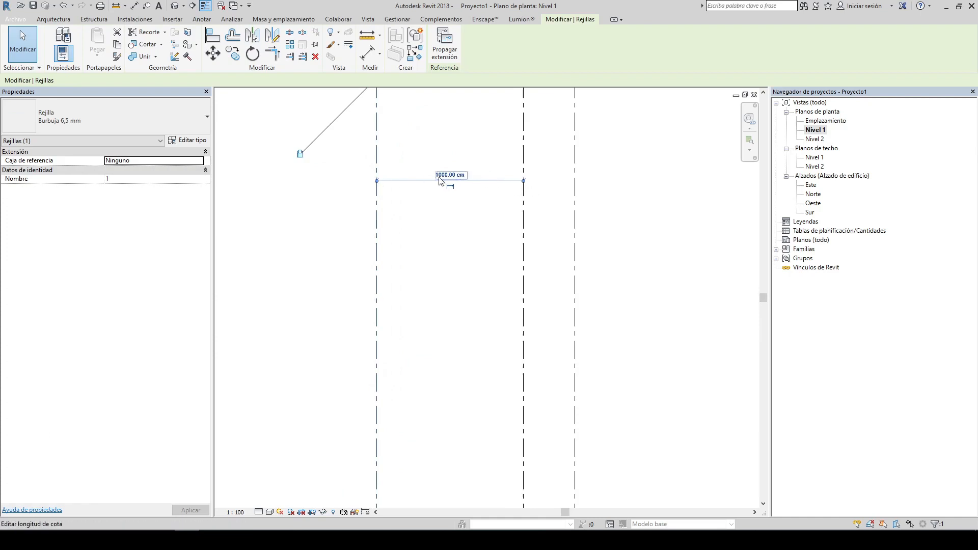
{"action": "middle_click_drag", "start_coordinate": [474, 168], "coordinate": [475, 233]}
{"action": "left_click", "coordinate": [453, 238]}
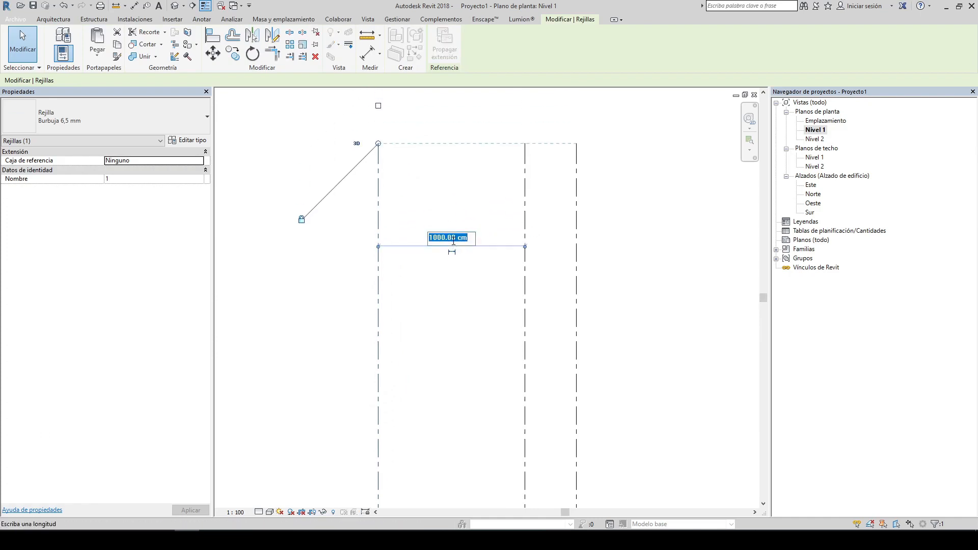
{"action": "type", "text": "500"}
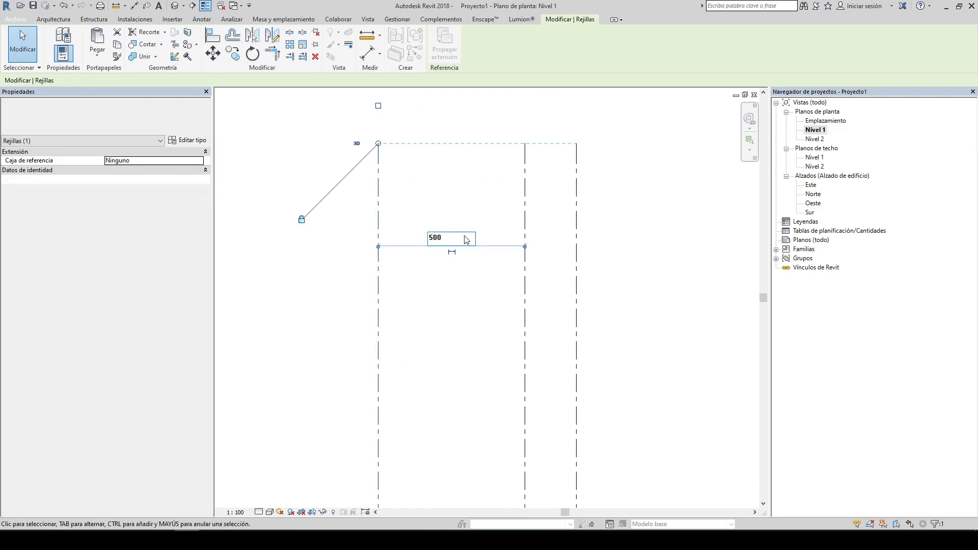
{"action": "key", "text": "Return"}
{"action": "left_click", "coordinate": [413, 335]}
Step: Draw a horizontal grid line across the vertical grid lines with the Grid tool
{"action": "scroll", "coordinate": [503, 172], "scroll_direction": "down", "scroll_amount": 2}
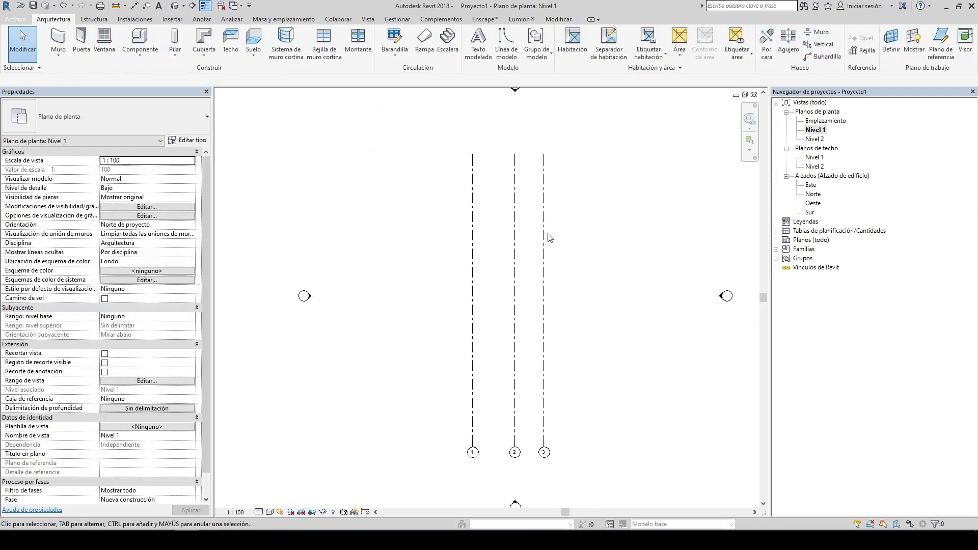
{"action": "middle_click_drag", "start_coordinate": [567, 251], "coordinate": [537, 238]}
{"action": "scroll", "coordinate": [478, 451], "scroll_direction": "up", "scroll_amount": 4}
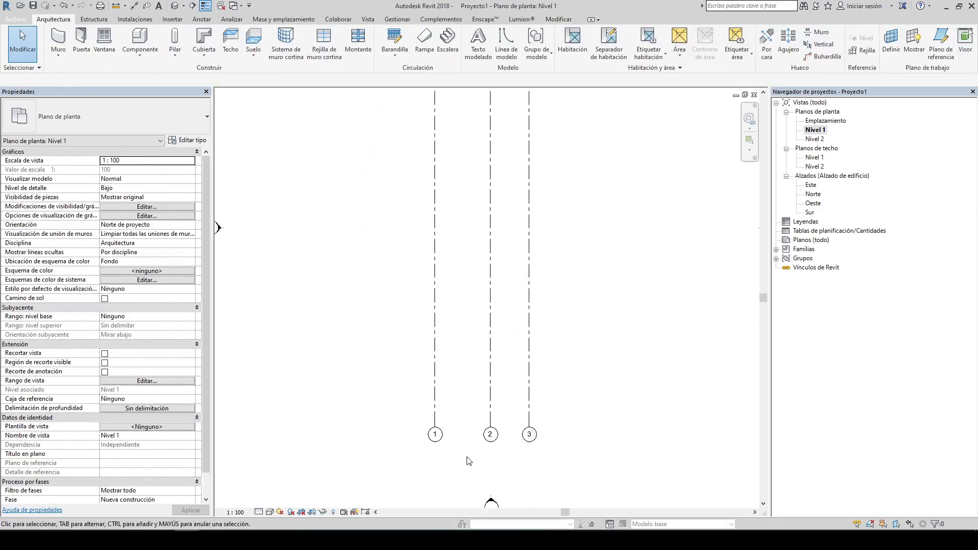
{"action": "scroll", "coordinate": [443, 411], "scroll_direction": "up", "scroll_amount": 2}
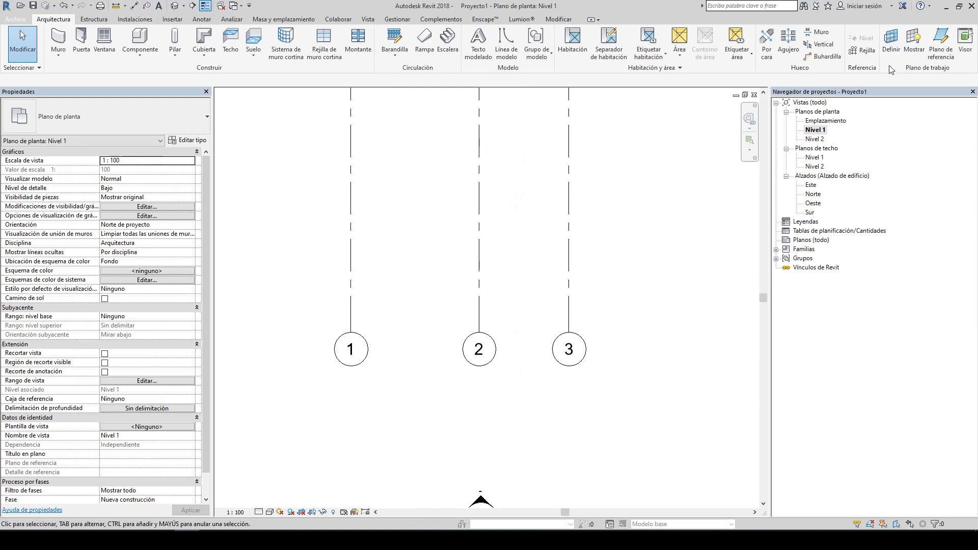
{"action": "left_click", "coordinate": [862, 53]}
{"action": "scroll", "coordinate": [454, 208], "scroll_direction": "down", "scroll_amount": 3}
{"action": "middle_click_drag", "start_coordinate": [504, 257], "coordinate": [562, 301]}
{"action": "left_click", "coordinate": [613, 271]}
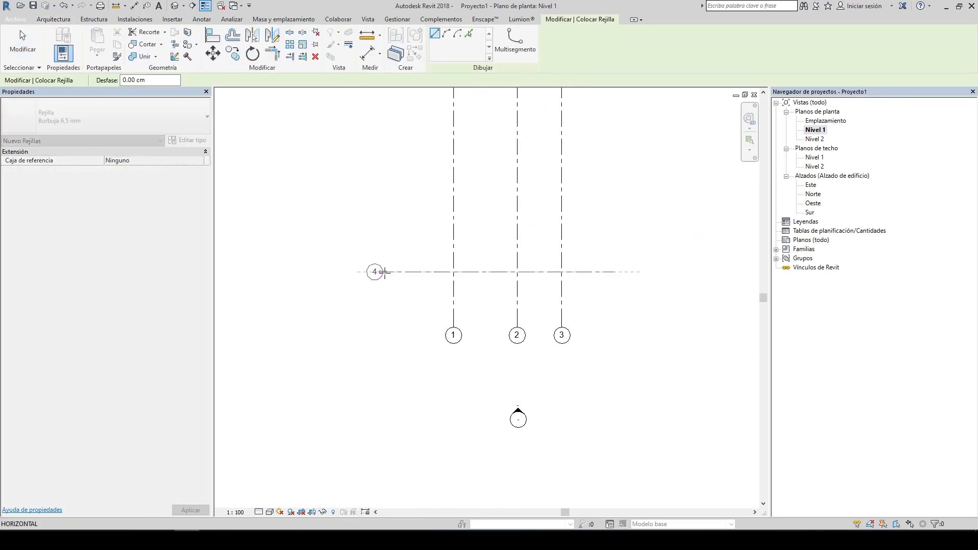
{"action": "left_click", "coordinate": [416, 272]}
{"action": "key", "text": "Escape"}
{"action": "key", "text": "Escape"}
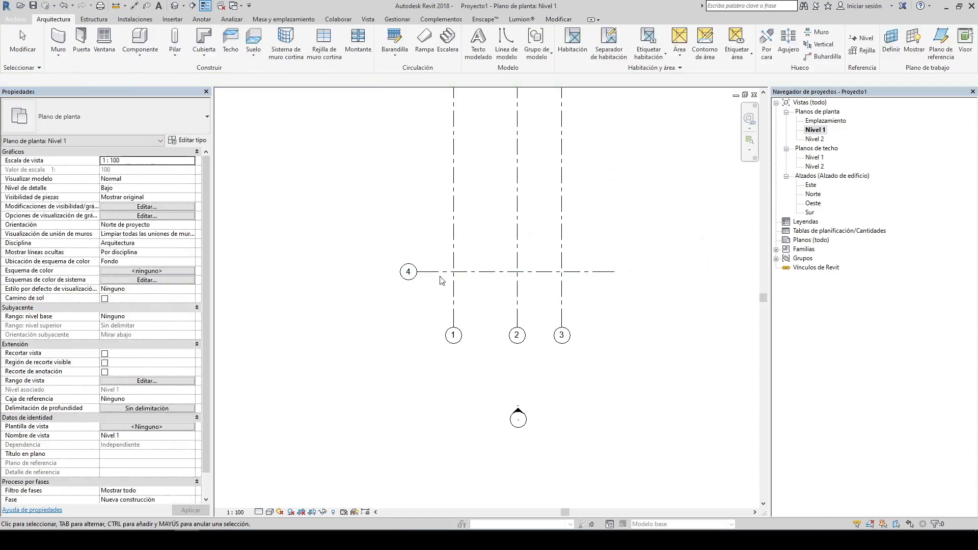
Step: Rename the horizontal grid line's bubble to A
{"action": "left_click", "coordinate": [408, 271]}
{"action": "scroll", "coordinate": [410, 271], "scroll_direction": "up", "scroll_amount": 3}
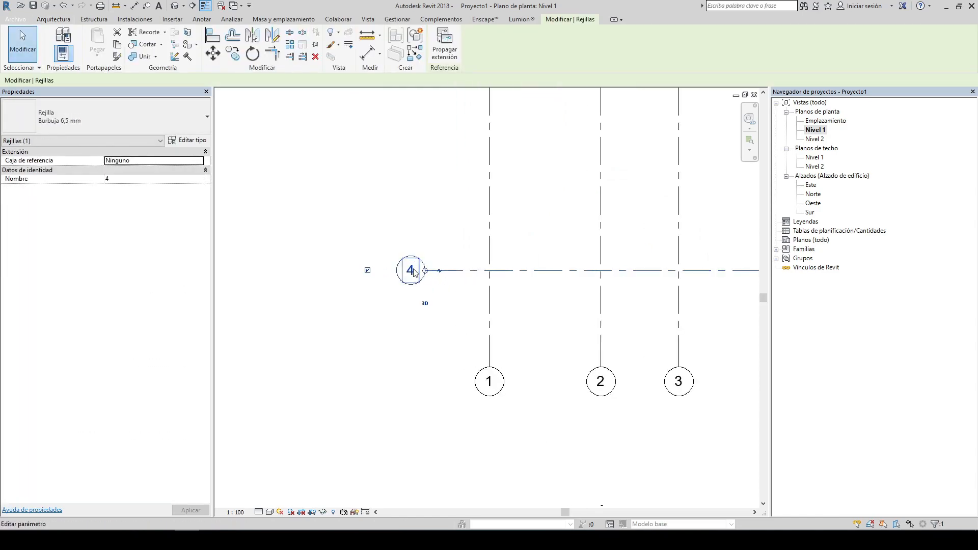
{"action": "scroll", "coordinate": [414, 273], "scroll_direction": "up", "scroll_amount": 2}
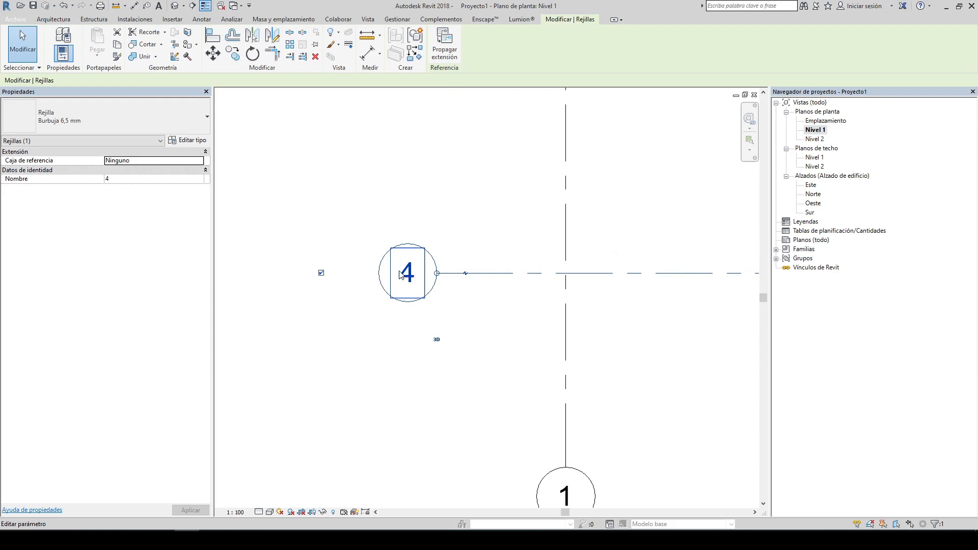
{"action": "left_click", "coordinate": [409, 278]}
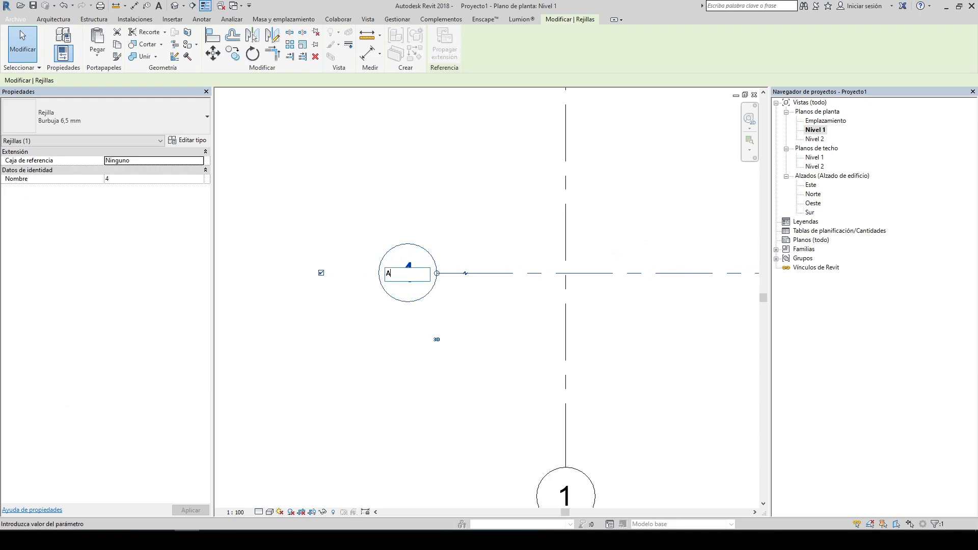
{"action": "key", "text": "Return"}
{"action": "scroll", "coordinate": [357, 300], "scroll_direction": "down", "scroll_amount": 3}
{"action": "left_click", "coordinate": [327, 209]}
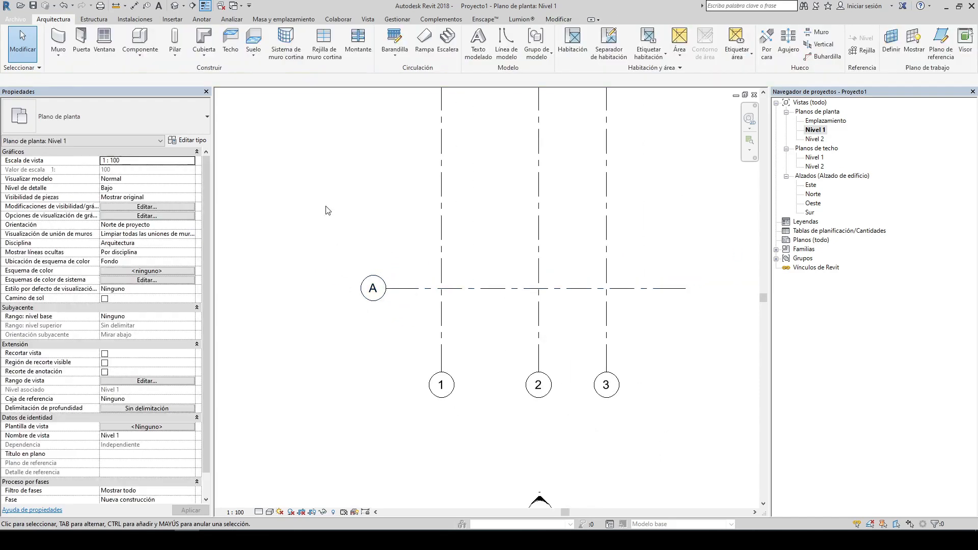
Step: Copy grid line A 500 cm upward to create grid line B
{"action": "left_click", "coordinate": [444, 268]}
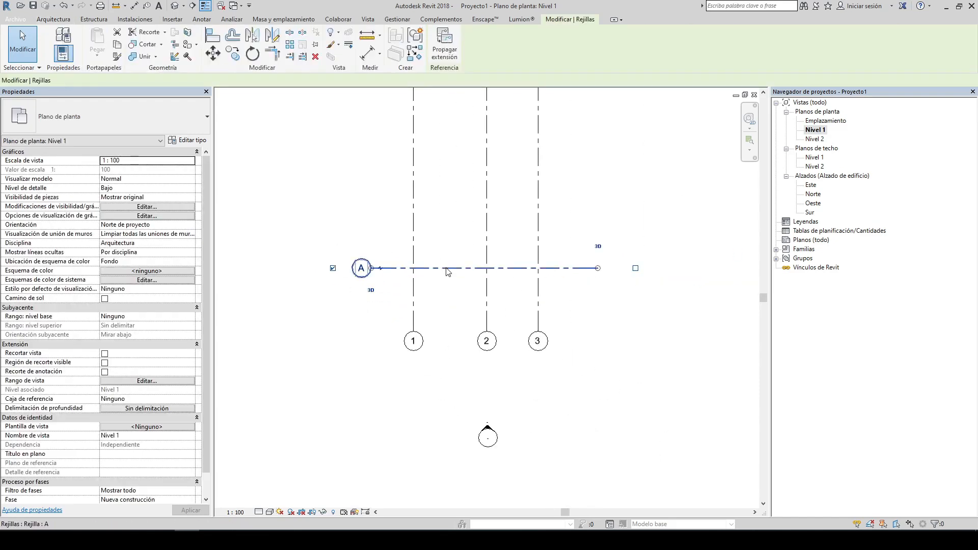
{"action": "left_click", "coordinate": [232, 55]}
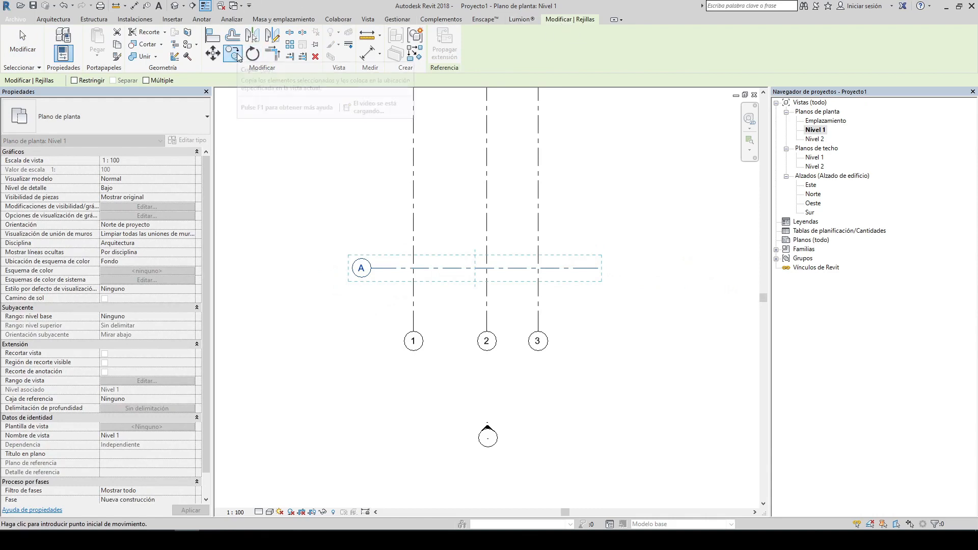
{"action": "left_click", "coordinate": [446, 268]}
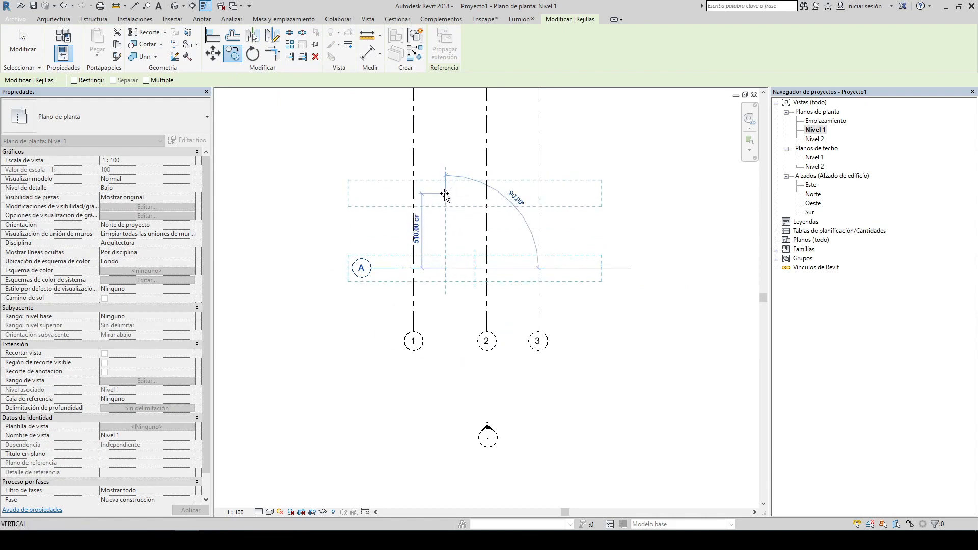
{"action": "scroll", "coordinate": [445, 195], "scroll_direction": "up", "scroll_amount": 3}
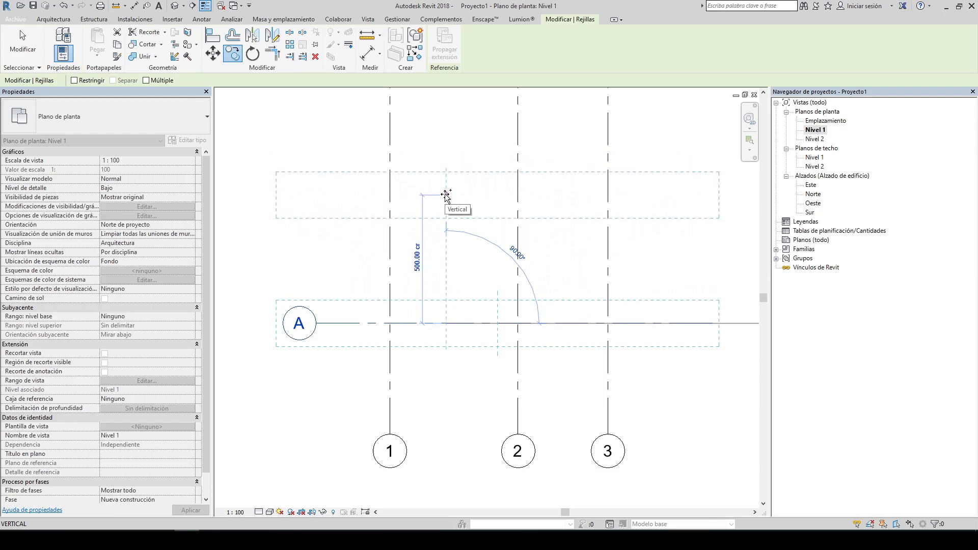
{"action": "left_click", "coordinate": [446, 196]}
{"action": "left_click", "coordinate": [324, 242]}
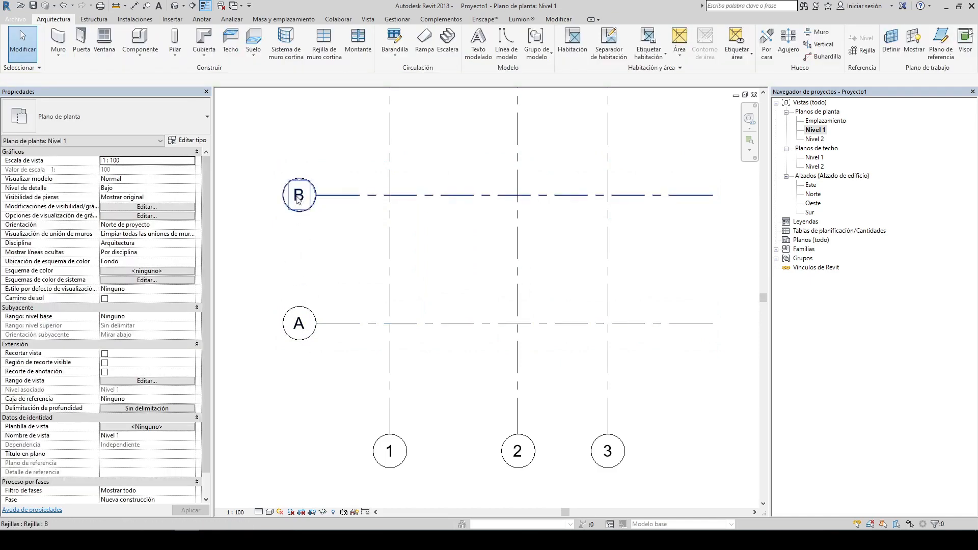
Step: Copy grid line B 350 cm upward to create grid line C
{"action": "scroll", "coordinate": [362, 220], "scroll_direction": "down", "scroll_amount": 2}
{"action": "left_click", "coordinate": [331, 208]}
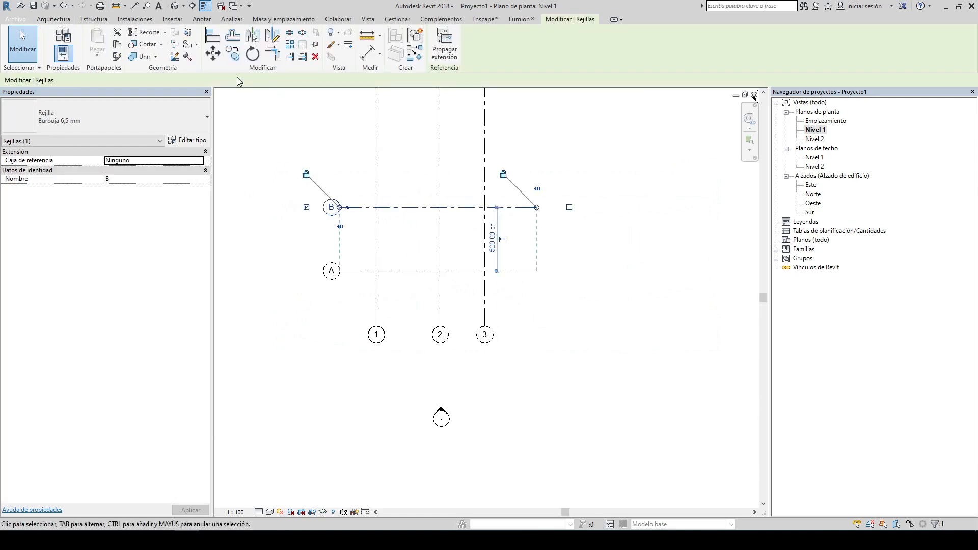
{"action": "left_click", "coordinate": [230, 56]}
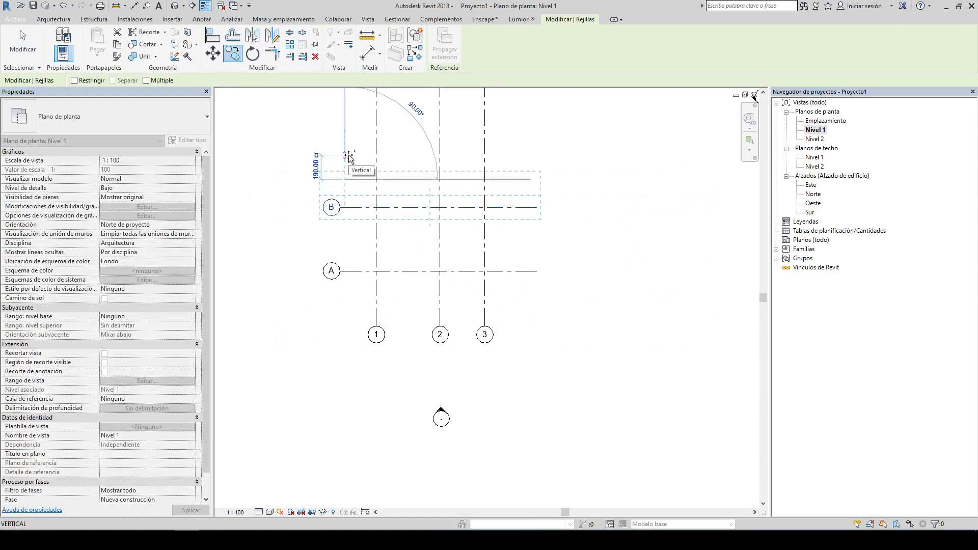
{"action": "type", "text": "350"}
{"action": "key", "text": "Return"}
{"action": "key", "text": "Escape"}
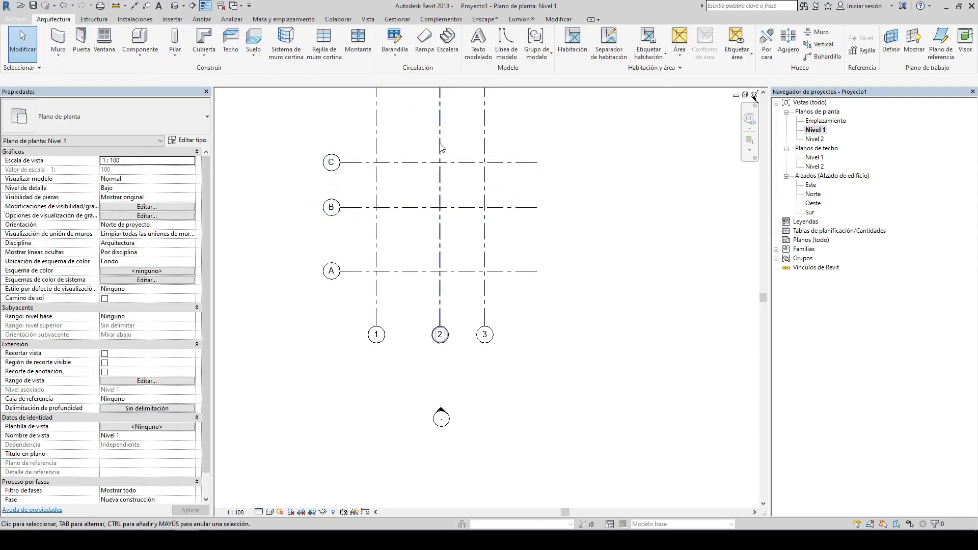
Step: Examine the complete layout of numbered and lettered grid lines in the Nivel 1 plan
{"action": "scroll", "coordinate": [440, 144], "scroll_direction": "up", "scroll_amount": 2}
{"action": "middle_click_drag", "start_coordinate": [454, 193], "coordinate": [489, 264]}
{"action": "scroll", "coordinate": [488, 263], "scroll_direction": "down", "scroll_amount": 4}
{"action": "scroll", "coordinate": [460, 292], "scroll_direction": "up", "scroll_amount": 3}
{"action": "middle_click_drag", "start_coordinate": [469, 300], "coordinate": [469, 325]}
{"action": "scroll", "coordinate": [470, 249], "scroll_direction": "down", "scroll_amount": 3}
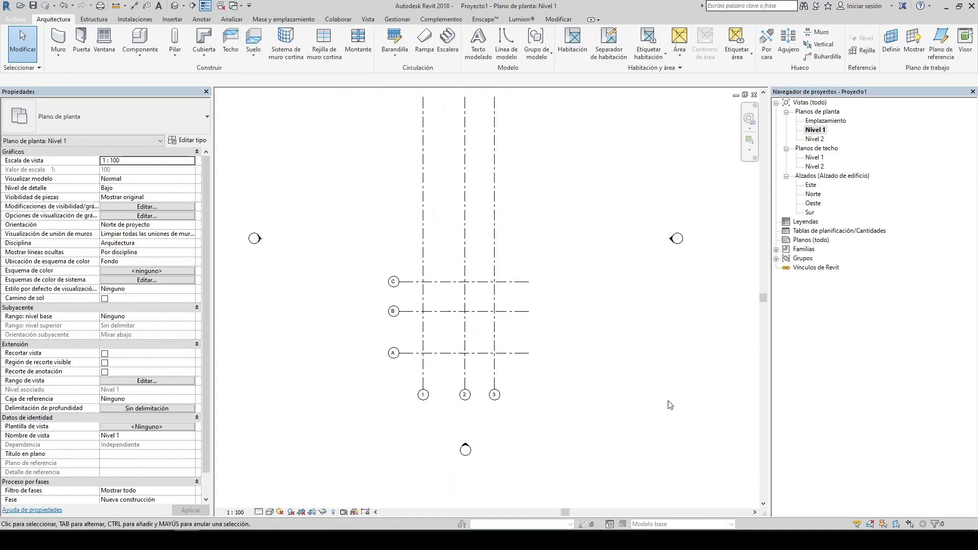
{"action": "middle_click_drag", "start_coordinate": [568, 314], "coordinate": [548, 265]}
{"action": "scroll", "coordinate": [526, 289], "scroll_direction": "down", "scroll_amount": 2}
{"action": "scroll", "coordinate": [535, 299], "scroll_direction": "up", "scroll_amount": 2}
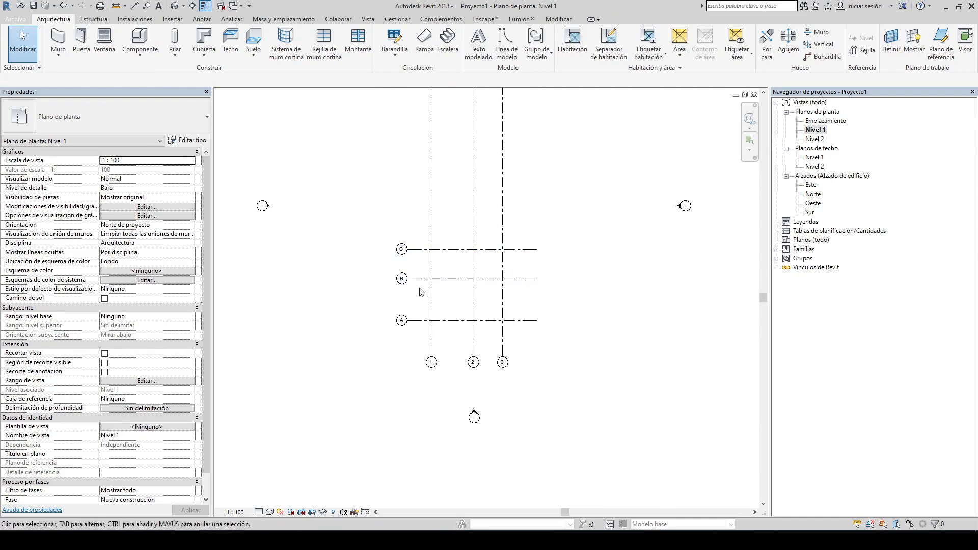
Step: Examine the grid layout in the Nivel 1 plan
{"action": "scroll", "coordinate": [415, 281], "scroll_direction": "up", "scroll_amount": 3}
{"action": "scroll", "coordinate": [374, 198], "scroll_direction": "down", "scroll_amount": 2}
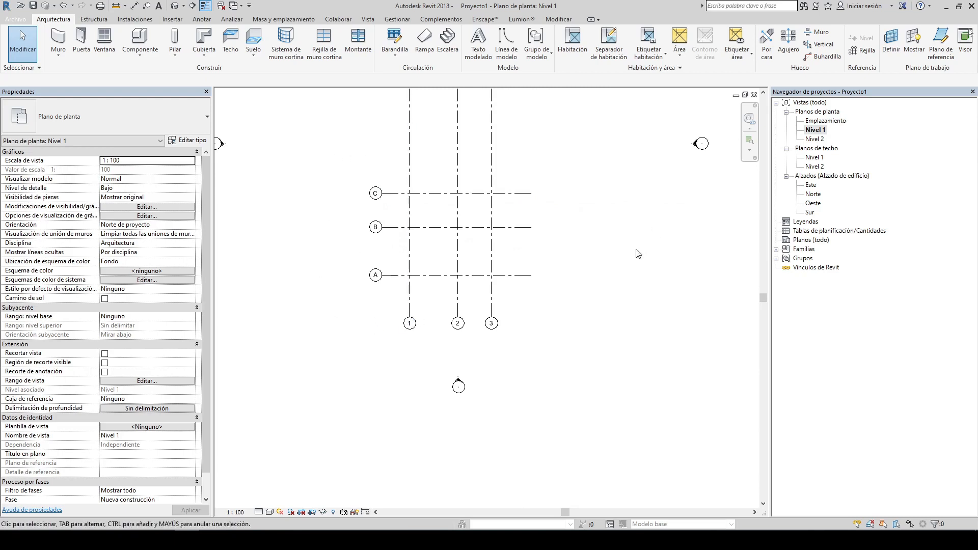
{"action": "middle_click_drag", "start_coordinate": [375, 151], "coordinate": [408, 250]}
{"action": "scroll", "coordinate": [408, 250], "scroll_direction": "down", "scroll_amount": 1}
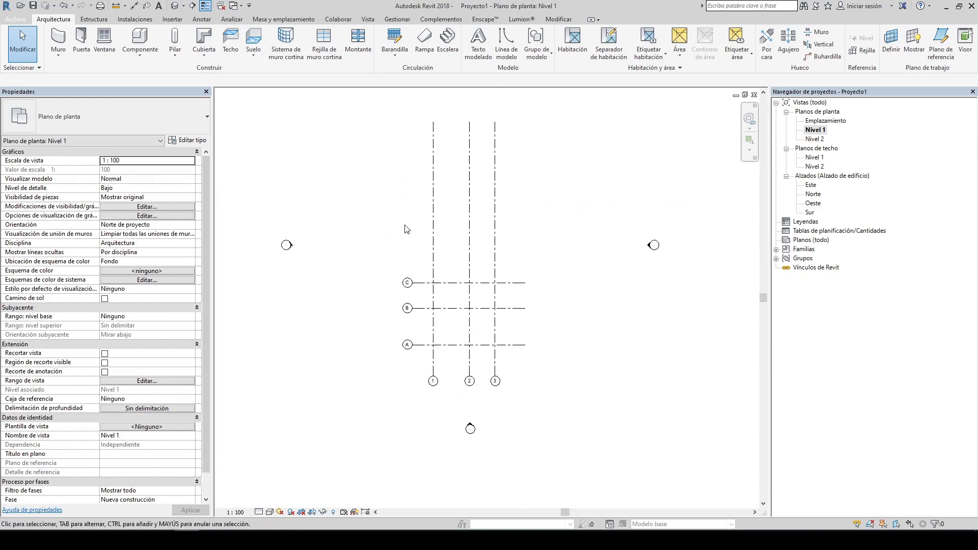
{"action": "middle_click_drag", "start_coordinate": [440, 194], "coordinate": [426, 227]}
{"action": "scroll", "coordinate": [439, 228], "scroll_direction": "down", "scroll_amount": 2}
{"action": "scroll", "coordinate": [427, 219], "scroll_direction": "up", "scroll_amount": 1}
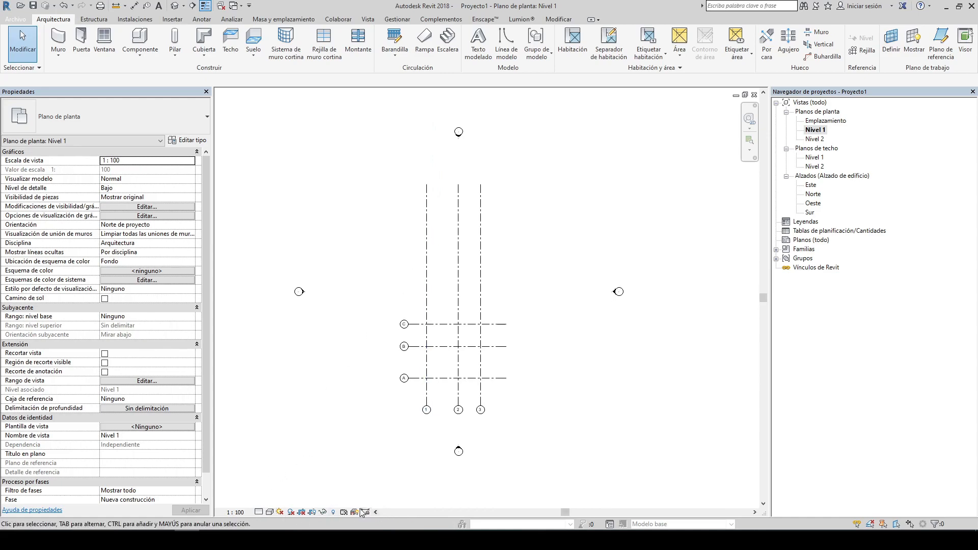
{"action": "left_click", "coordinate": [242, 513]}
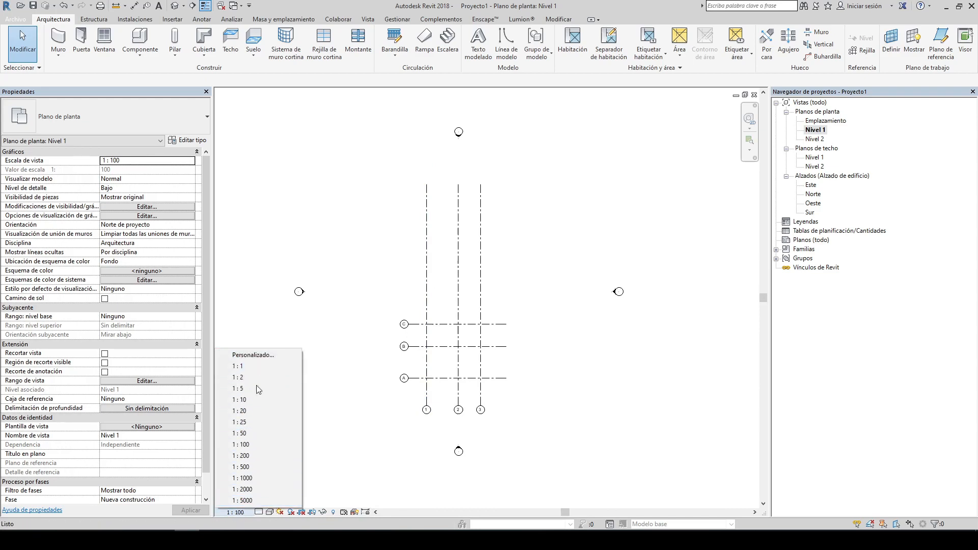
{"action": "left_click", "coordinate": [250, 356]}
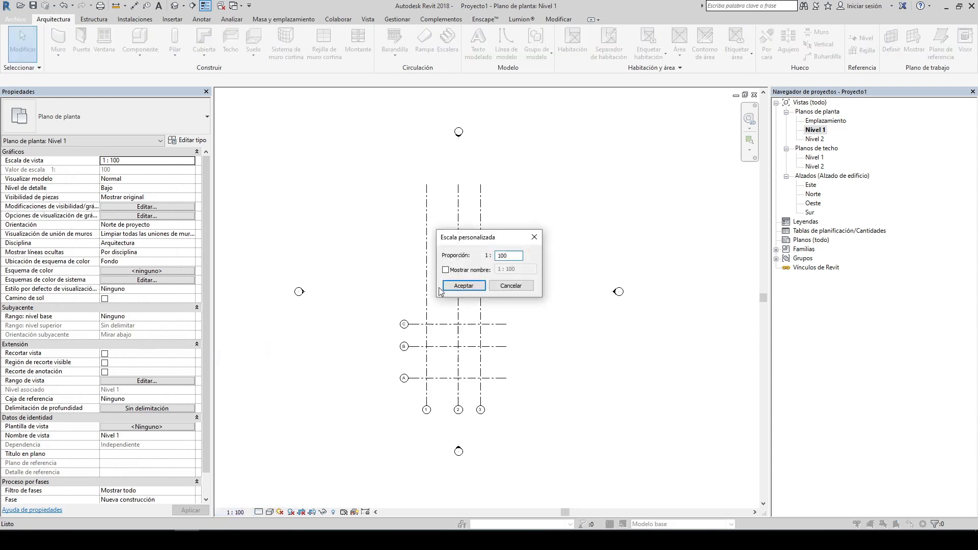
{"action": "left_click", "coordinate": [535, 238]}
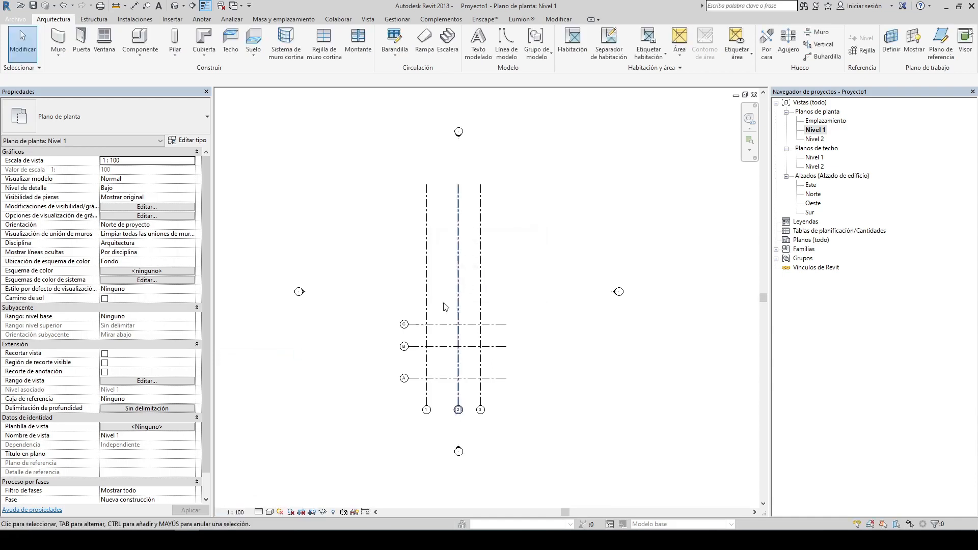
Step: Switch the Nivel 1 plan's view scale between 1:50 and 1:100 to compare the grid bubbles
{"action": "left_click", "coordinate": [241, 512]}
{"action": "left_click", "coordinate": [256, 437]}
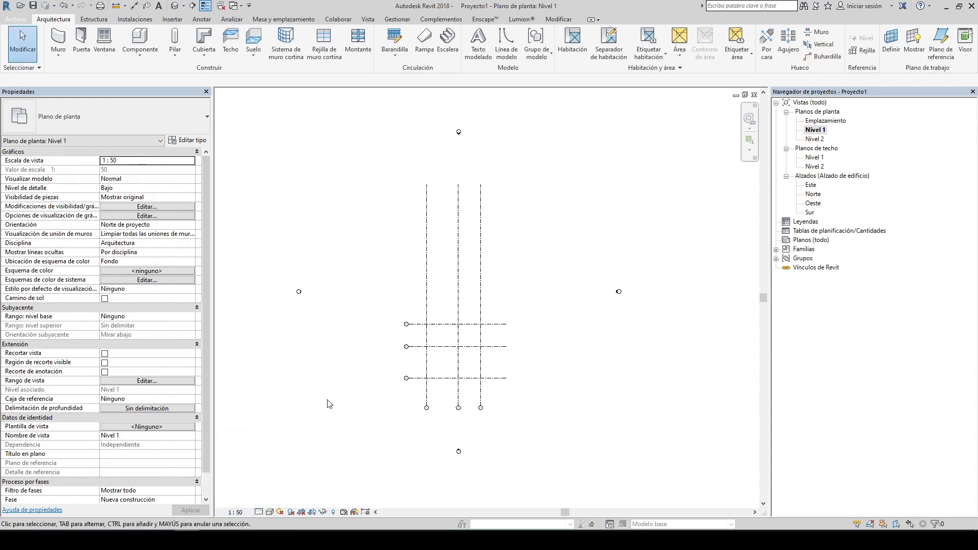
{"action": "scroll", "coordinate": [427, 405], "scroll_direction": "up", "scroll_amount": 10}
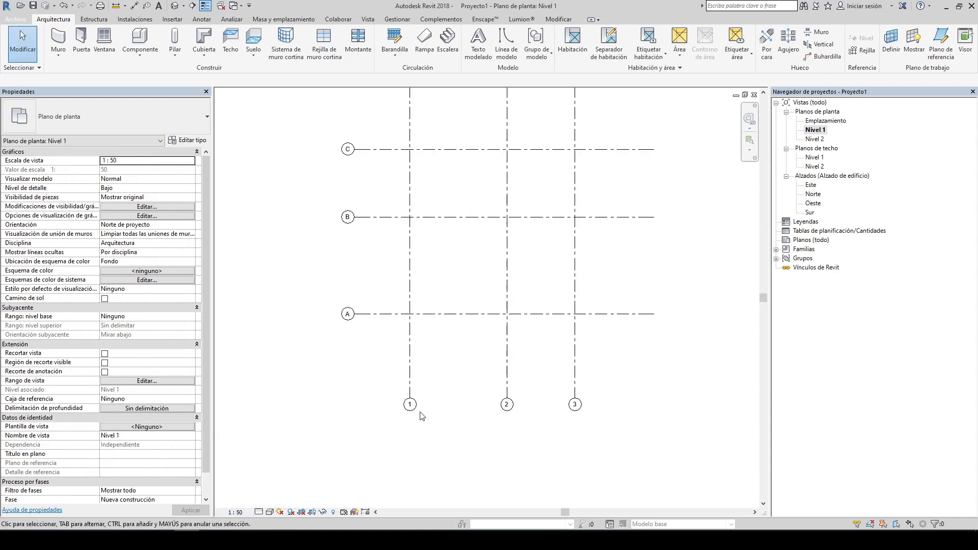
{"action": "left_click", "coordinate": [240, 512]}
{"action": "left_click", "coordinate": [246, 447]}
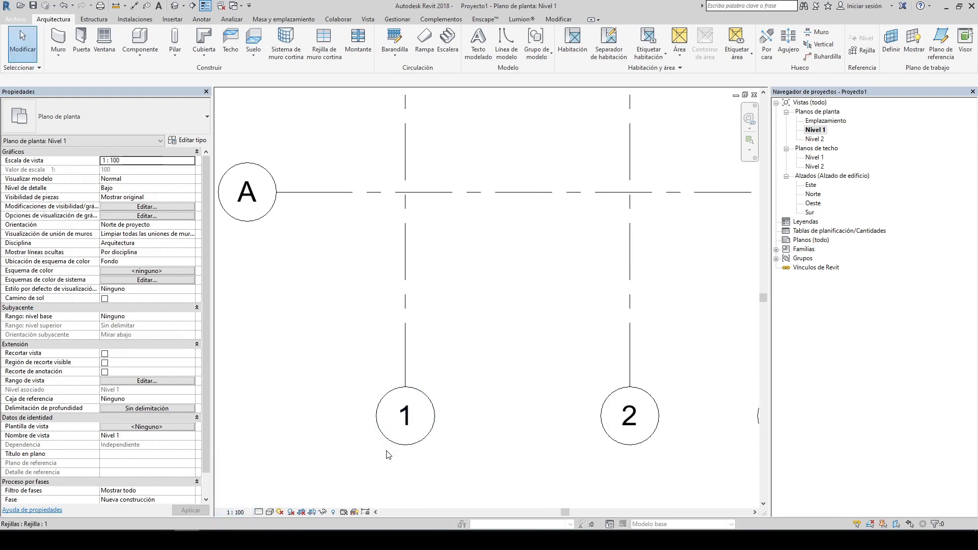
{"action": "left_click", "coordinate": [237, 513]}
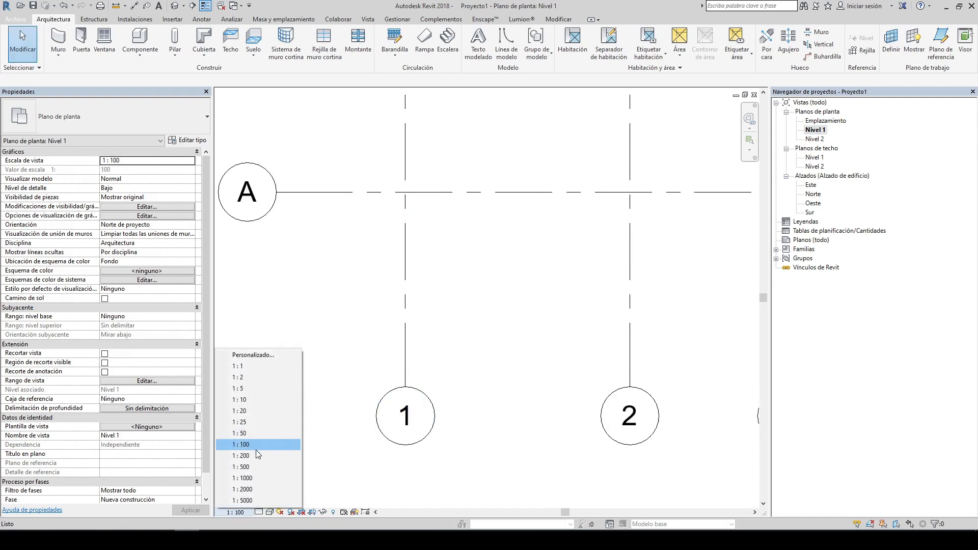
{"action": "left_click", "coordinate": [252, 434]}
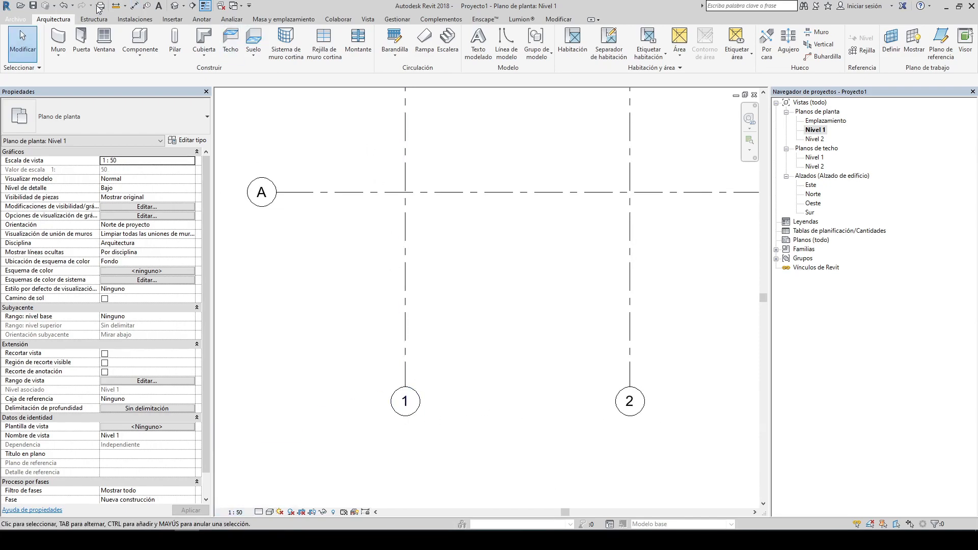
{"action": "left_click", "coordinate": [114, 7]}
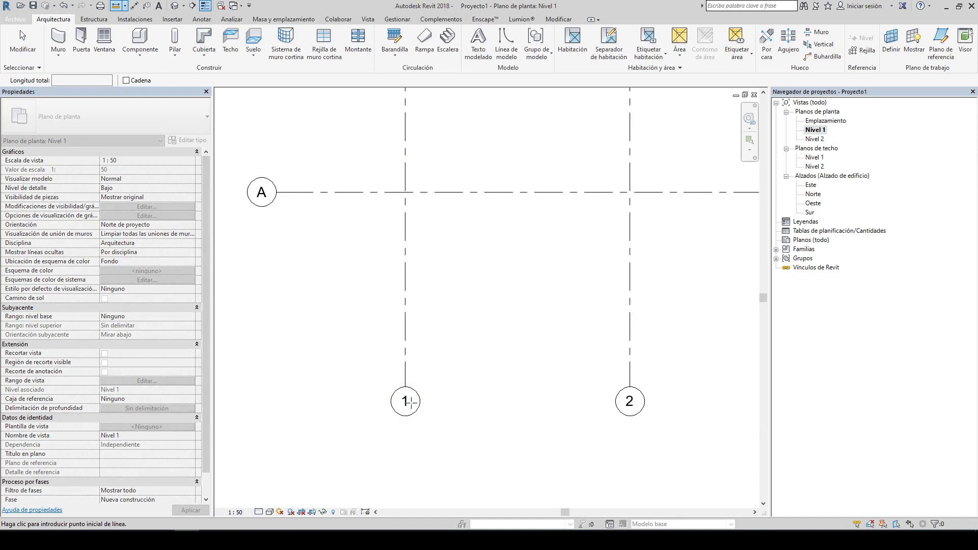
{"action": "left_click", "coordinate": [405, 388]}
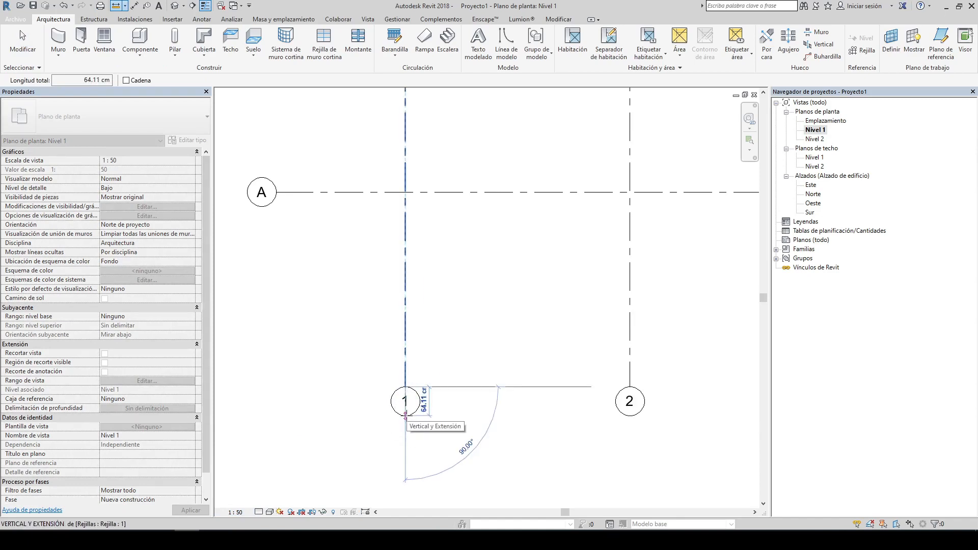
{"action": "key", "text": "Escape"}
{"action": "key", "text": "Escape"}
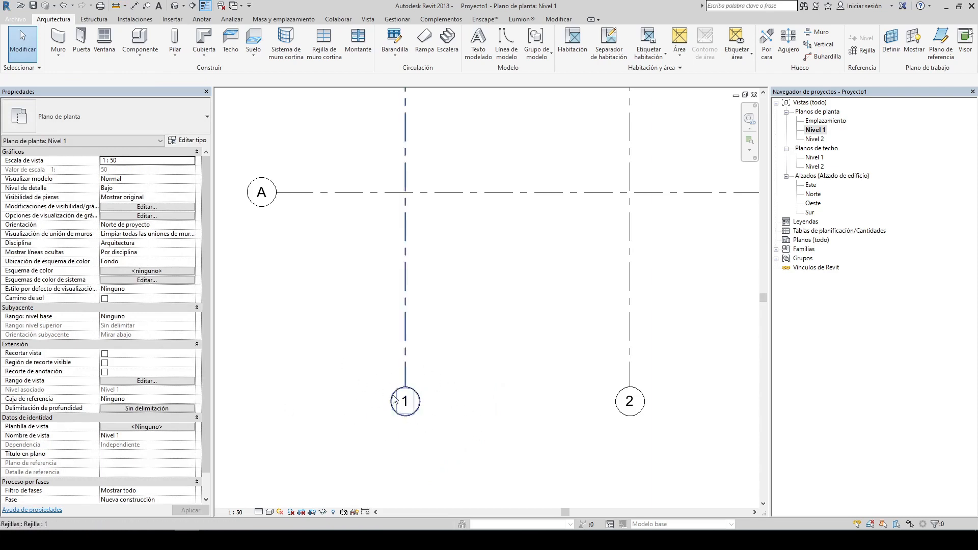
Step: Set the Nivel 1 plan's view scale to 1:200
{"action": "left_click", "coordinate": [239, 507]}
{"action": "left_click", "coordinate": [242, 456]}
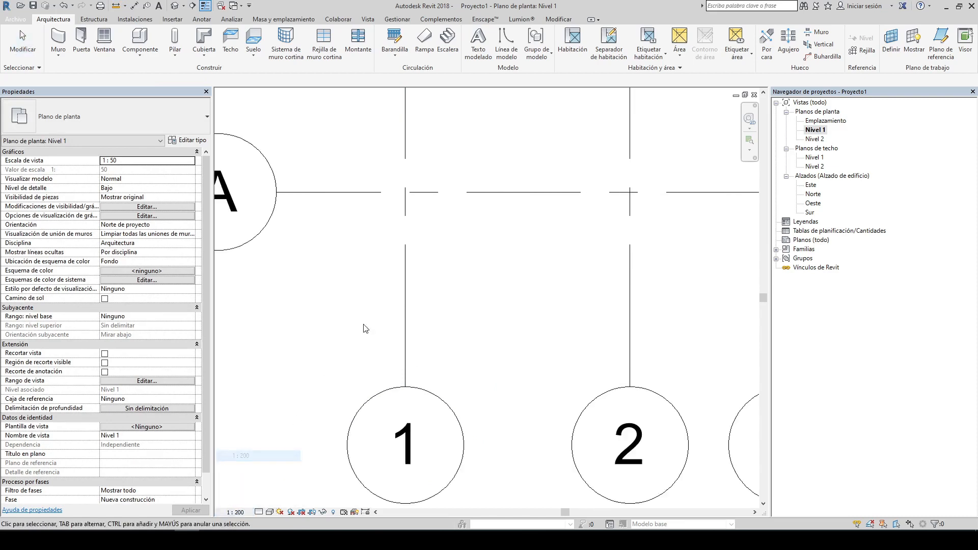
{"action": "scroll", "coordinate": [365, 328], "scroll_direction": "down", "scroll_amount": 6}
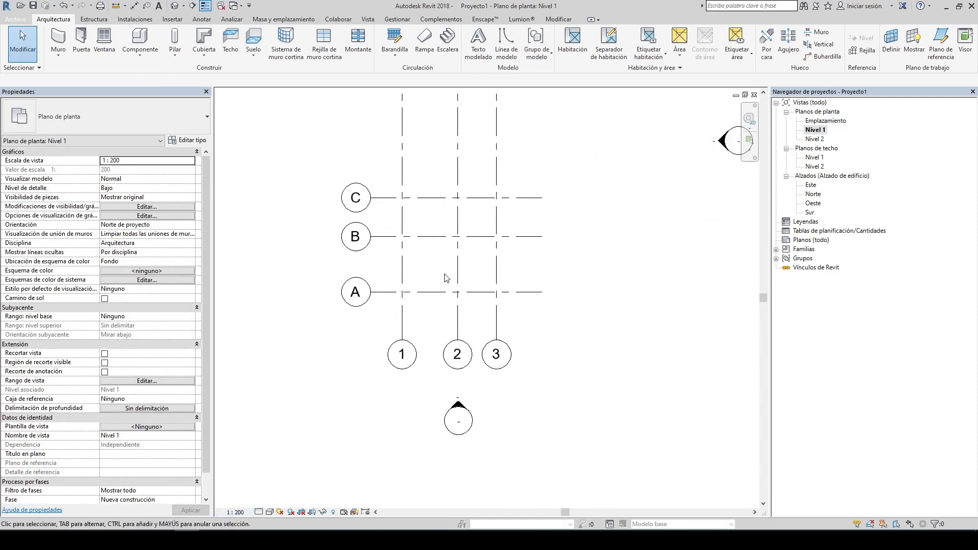
{"action": "scroll", "coordinate": [444, 279], "scroll_direction": "up", "scroll_amount": 1}
Step: Set the Nivel 1 plan's view scale to 1:50
{"action": "left_click", "coordinate": [235, 512]}
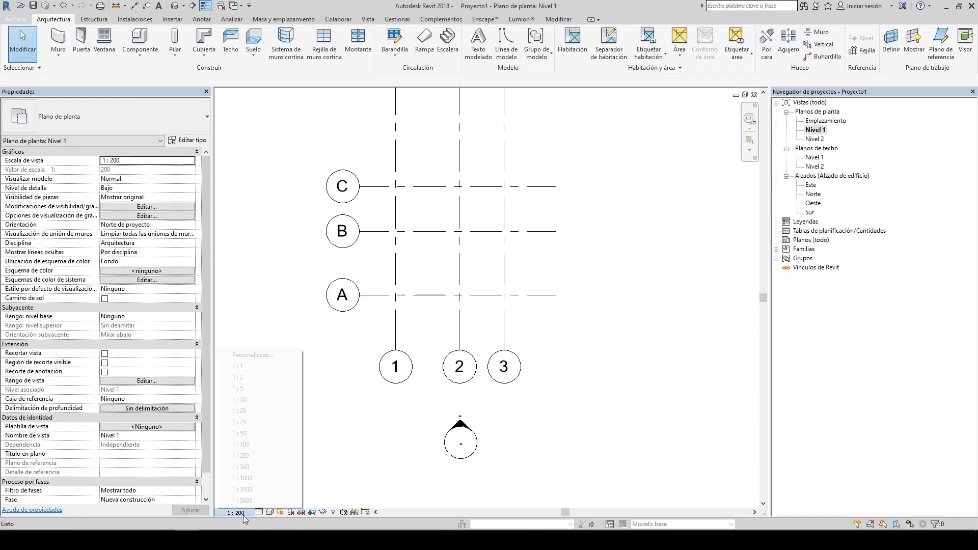
{"action": "left_click", "coordinate": [257, 433]}
{"action": "middle_click_drag", "start_coordinate": [576, 224], "coordinate": [509, 360]}
{"action": "scroll", "coordinate": [469, 335], "scroll_direction": "down", "scroll_amount": 1}
{"action": "scroll", "coordinate": [508, 360], "scroll_direction": "down", "scroll_amount": 1}
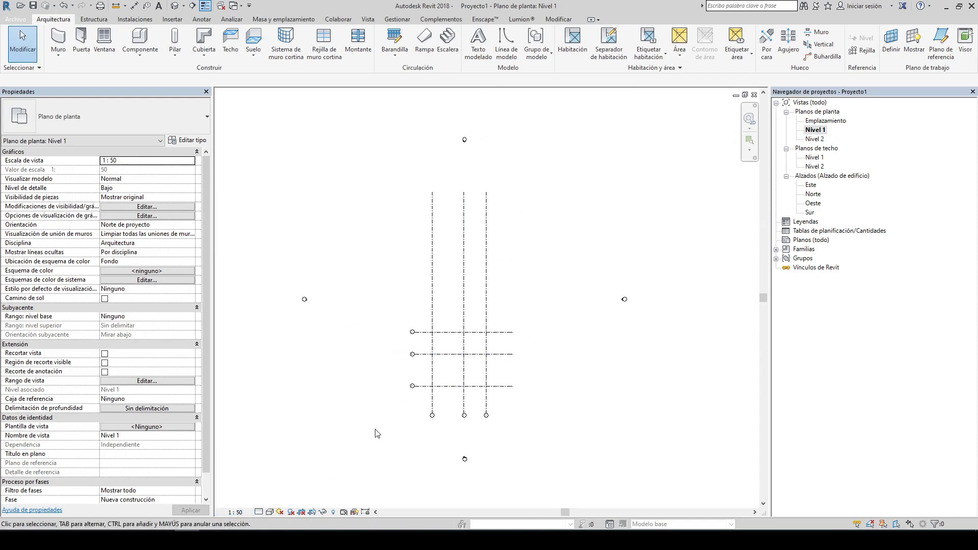
{"action": "middle_click_drag", "start_coordinate": [525, 258], "coordinate": [517, 254]}
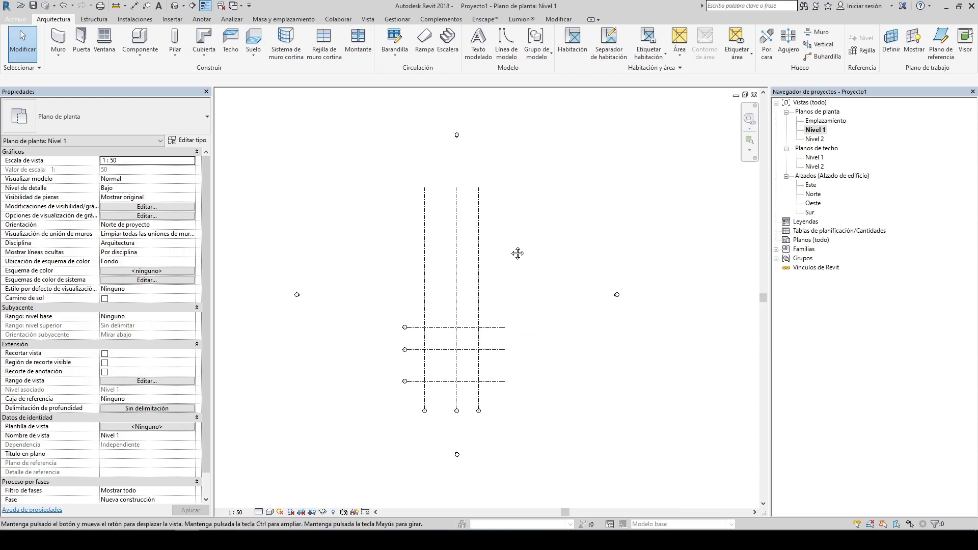
Step: Open the Norte elevation and select the grid lines there to inspect their spacing
{"action": "double_click", "coordinate": [813, 194]}
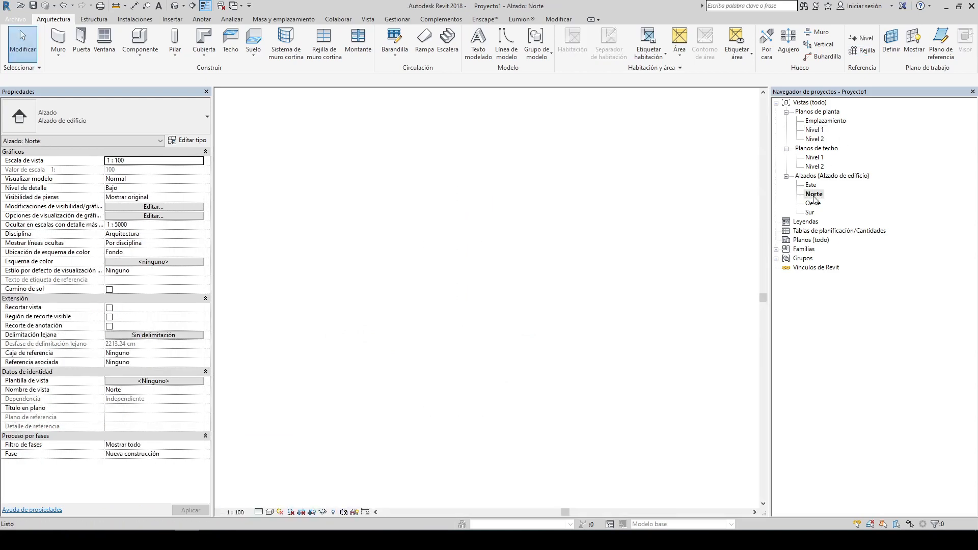
{"action": "scroll", "coordinate": [456, 189], "scroll_direction": "down", "scroll_amount": 2}
{"action": "scroll", "coordinate": [632, 200], "scroll_direction": "up", "scroll_amount": 1}
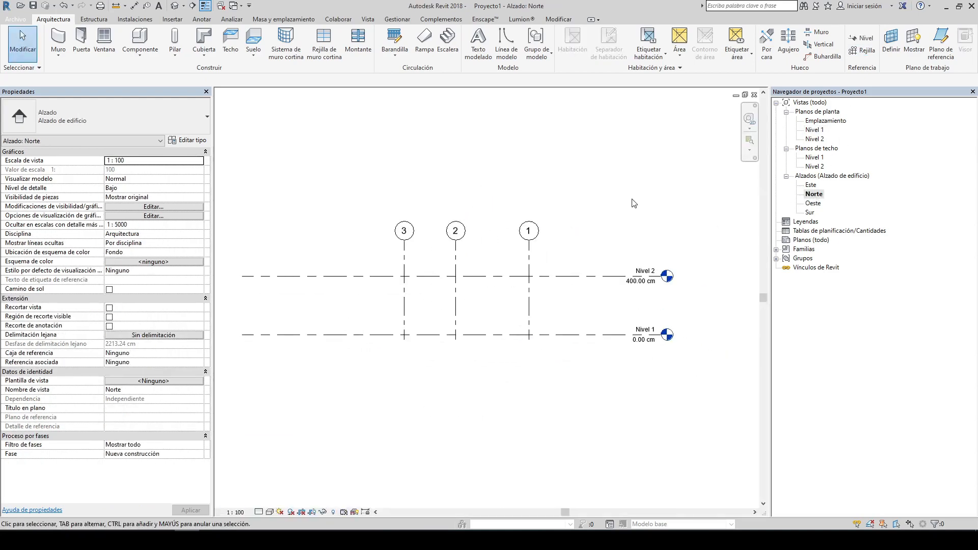
{"action": "middle_click_drag", "start_coordinate": [639, 206], "coordinate": [630, 204]}
{"action": "scroll", "coordinate": [547, 223], "scroll_direction": "up", "scroll_amount": 1}
{"action": "left_click", "coordinate": [515, 254]}
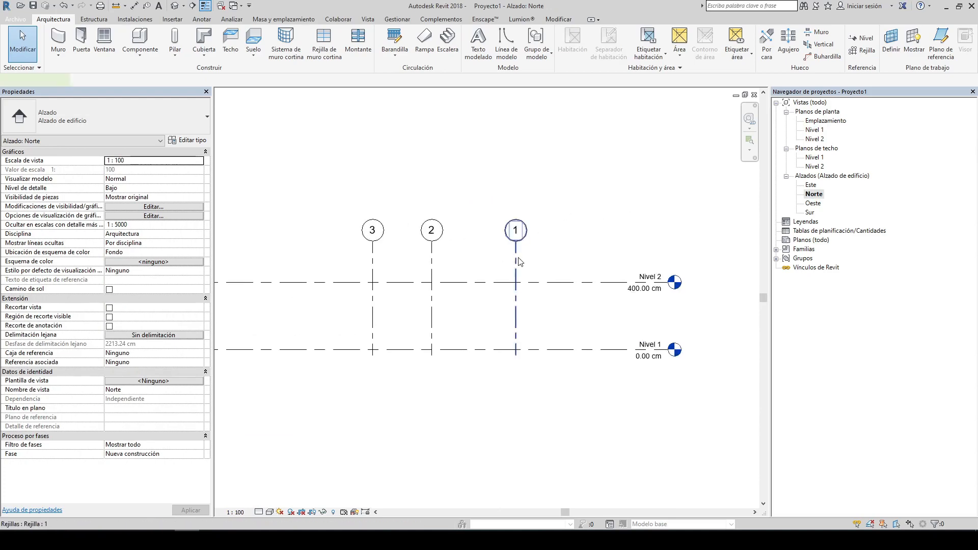
{"action": "left_click", "coordinate": [448, 176]}
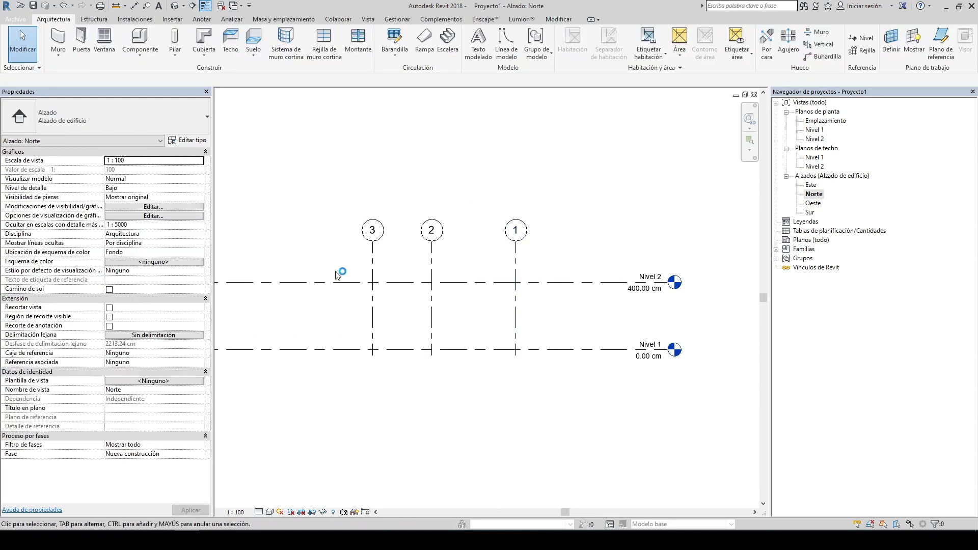
{"action": "left_click_drag", "start_coordinate": [688, 175], "coordinate": [318, 260]}
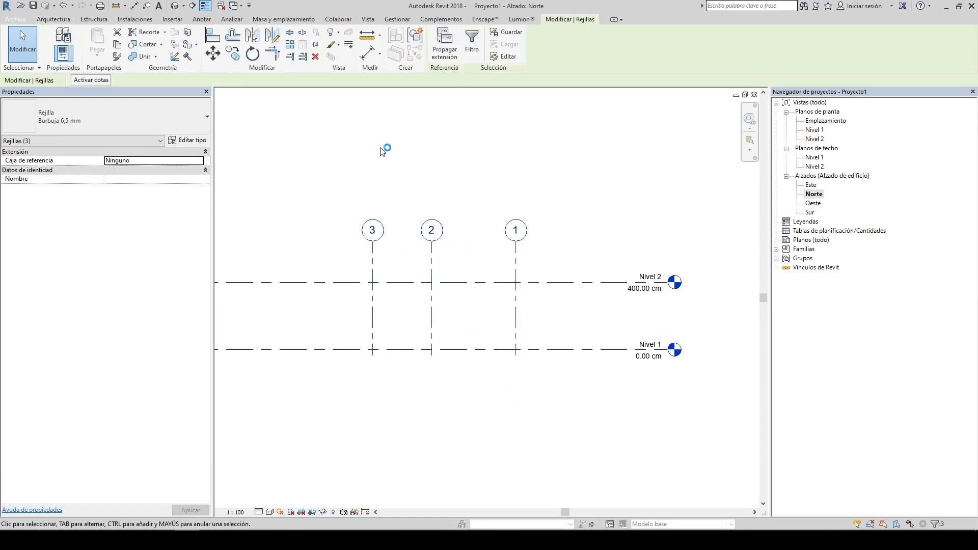
{"action": "left_click", "coordinate": [384, 148]}
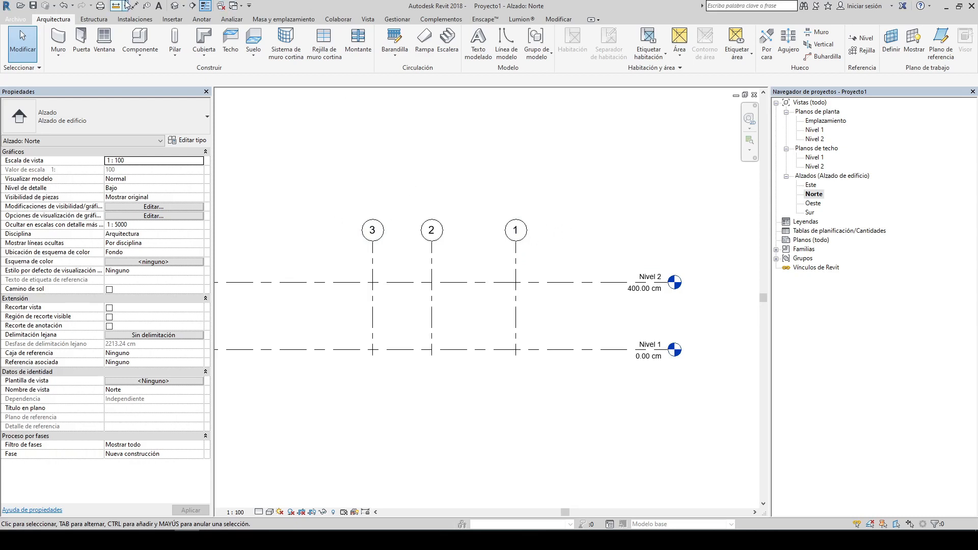
{"action": "left_click", "coordinate": [515, 269]}
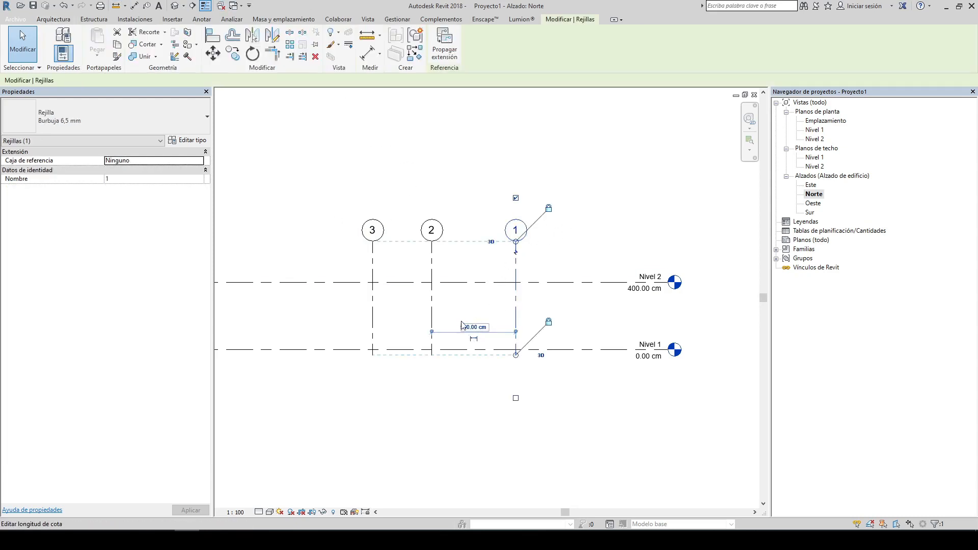
{"action": "left_click", "coordinate": [433, 311]}
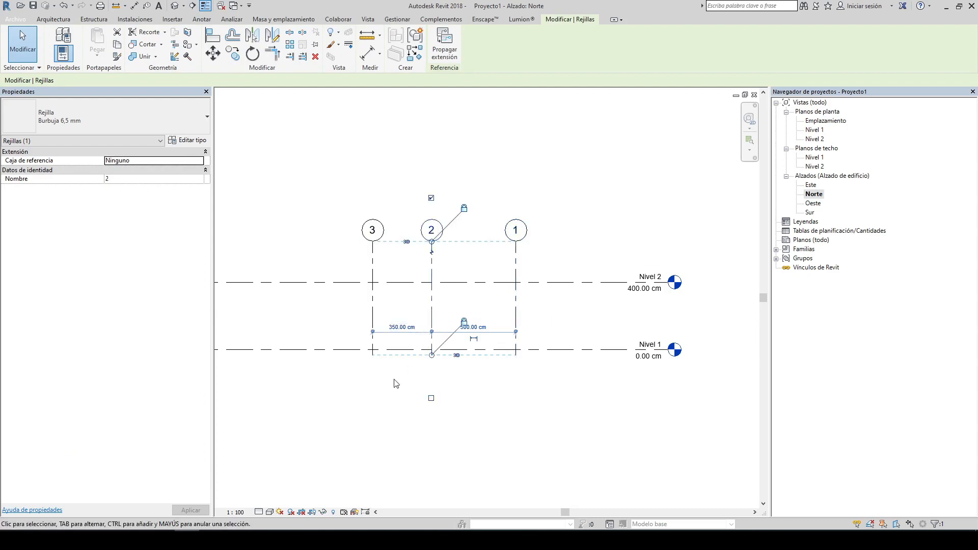
{"action": "left_click", "coordinate": [393, 381]}
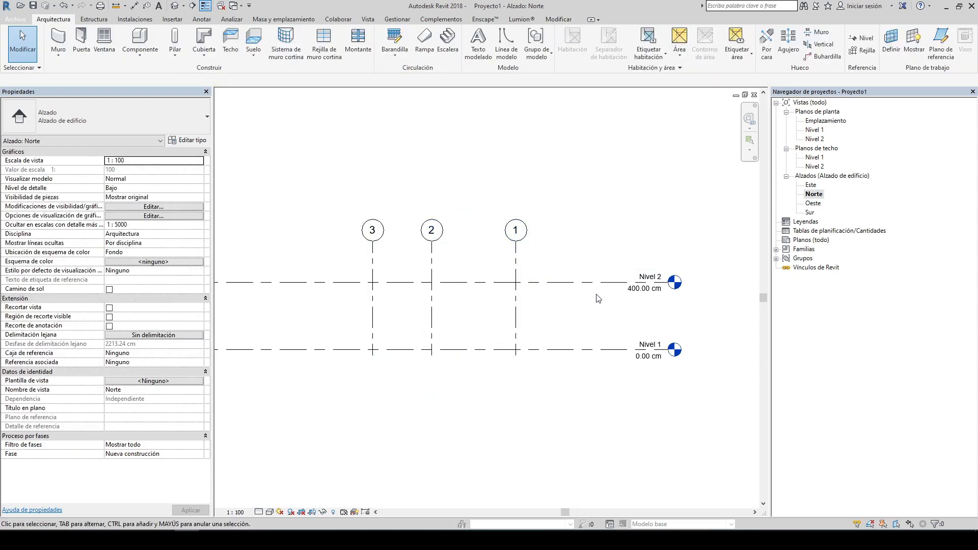
{"action": "middle_click_drag", "start_coordinate": [539, 308], "coordinate": [532, 295]}
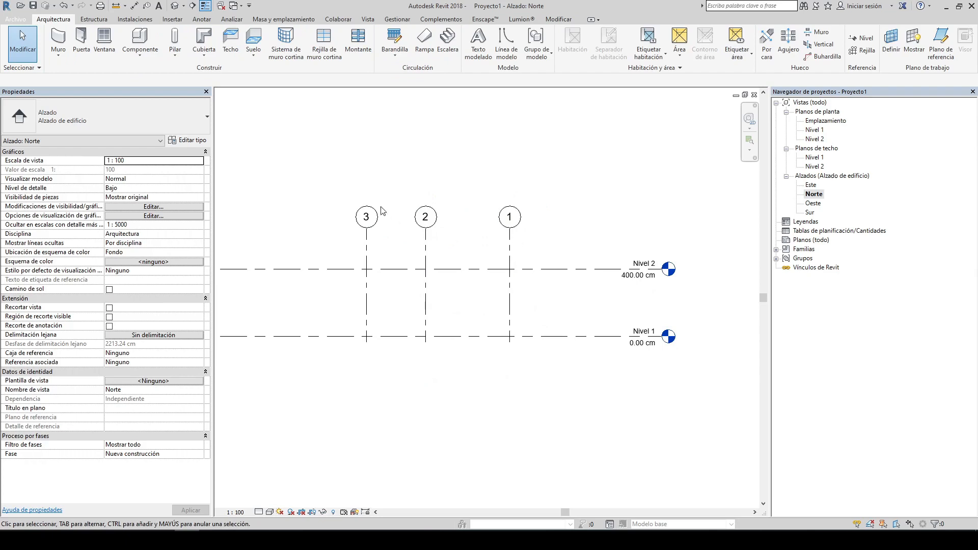
Step: Set the Norte elevation's view scale to 1:50
{"action": "left_click", "coordinate": [238, 512]}
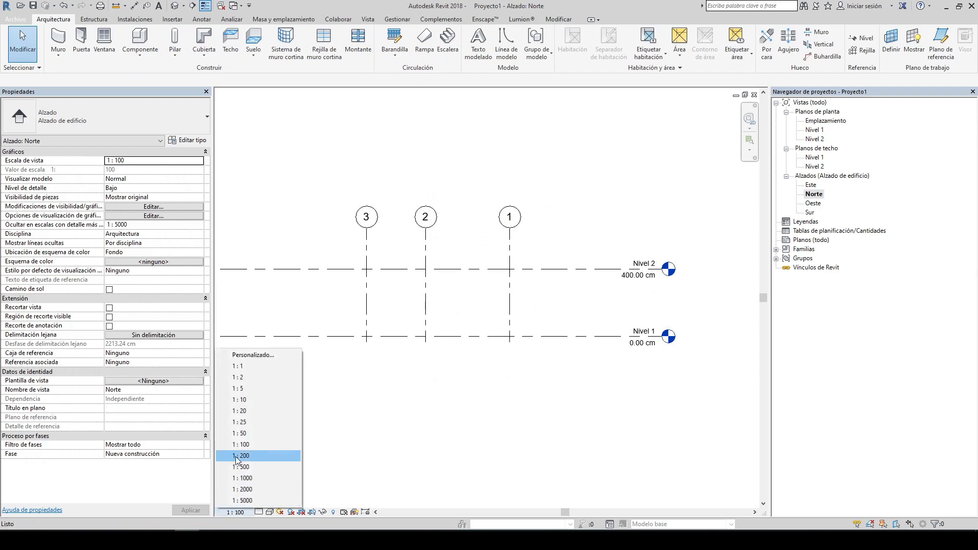
{"action": "left_click", "coordinate": [239, 434]}
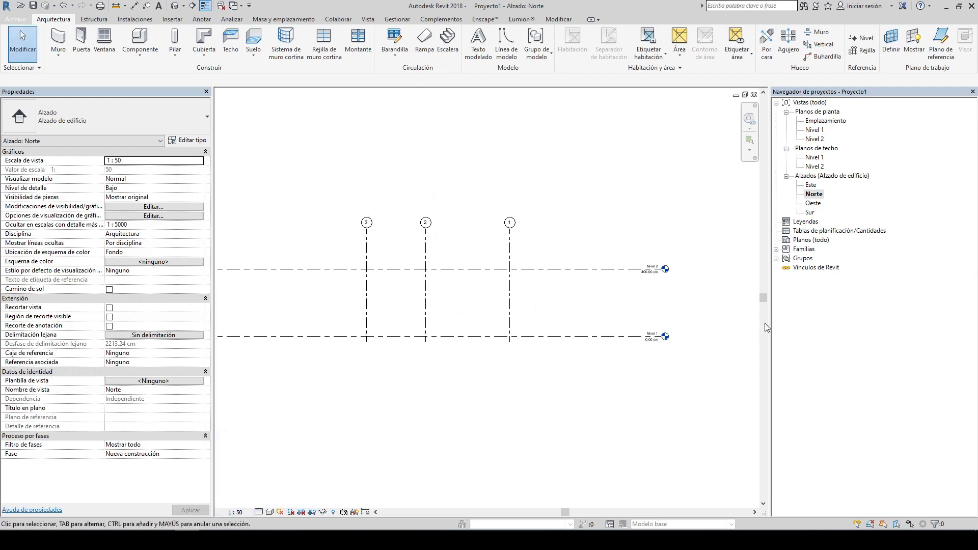
{"action": "scroll", "coordinate": [455, 282], "scroll_direction": "up", "scroll_amount": 3}
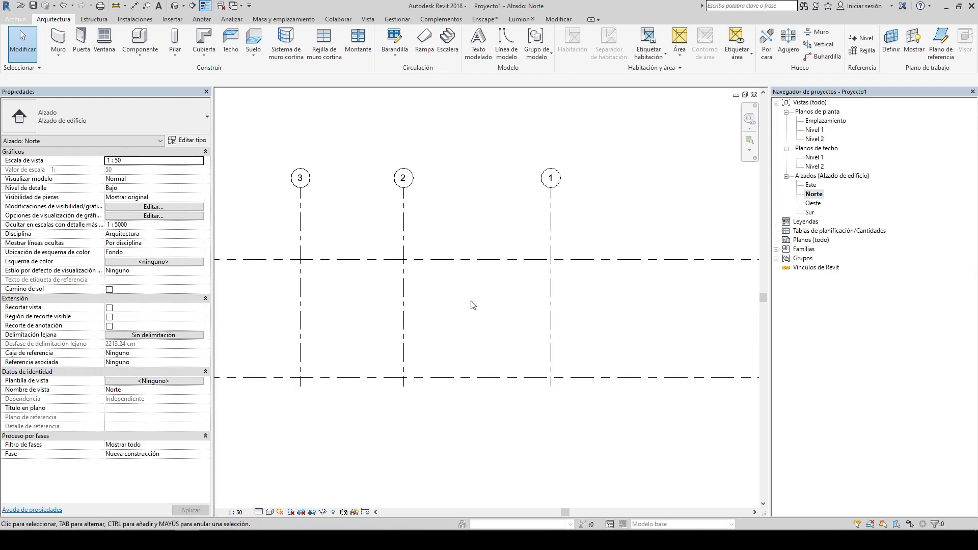
{"action": "scroll", "coordinate": [461, 196], "scroll_direction": "down", "scroll_amount": 2}
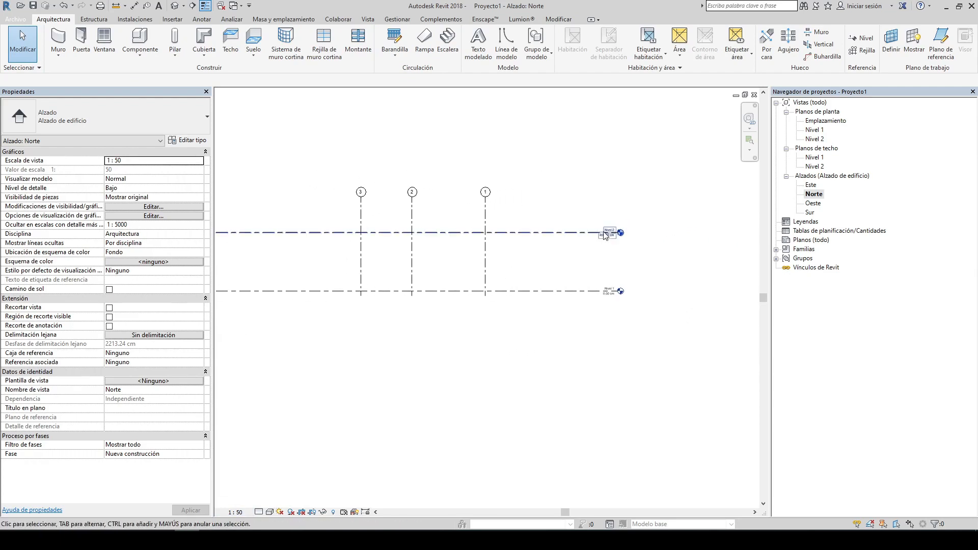
{"action": "scroll", "coordinate": [602, 259], "scroll_direction": "up", "scroll_amount": 3}
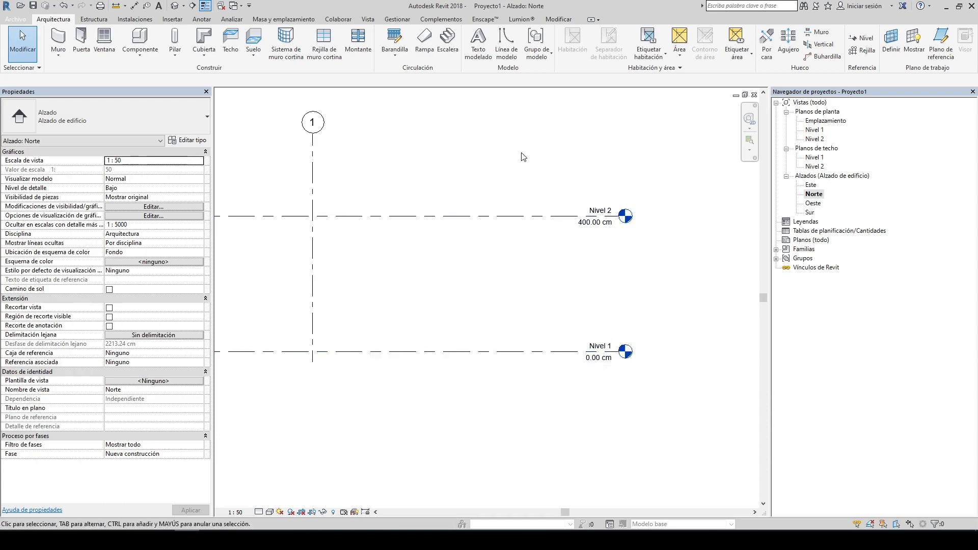
{"action": "middle_click_drag", "start_coordinate": [550, 212], "coordinate": [566, 255]}
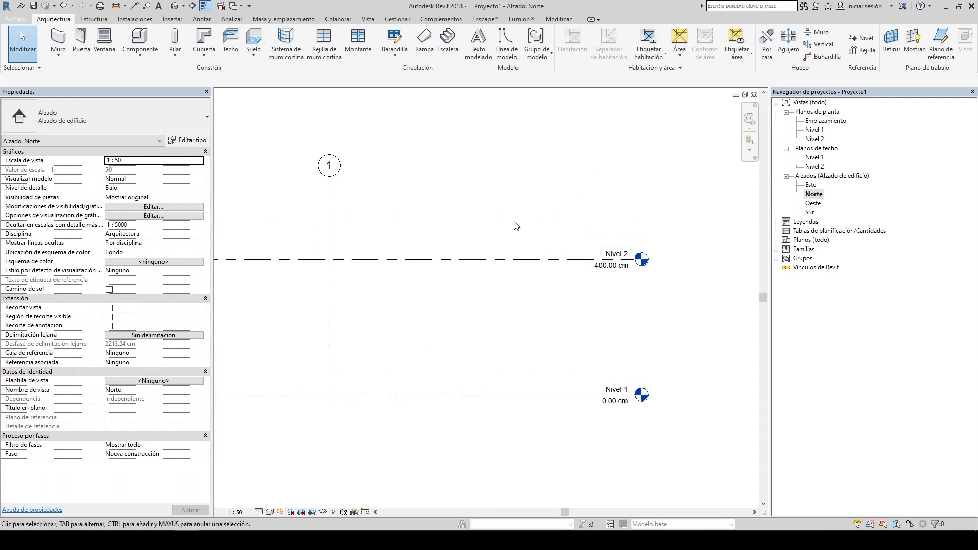
Step: Copy the Nivel 2 level 400 cm upward to make a level at 800 cm
{"action": "left_click", "coordinate": [473, 259]}
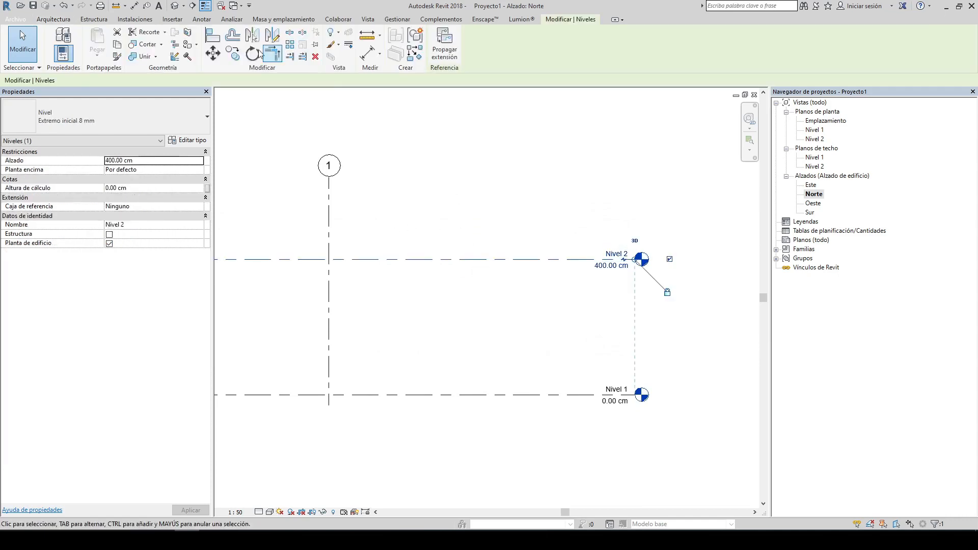
{"action": "left_click", "coordinate": [238, 58]}
{"action": "left_click", "coordinate": [512, 395]}
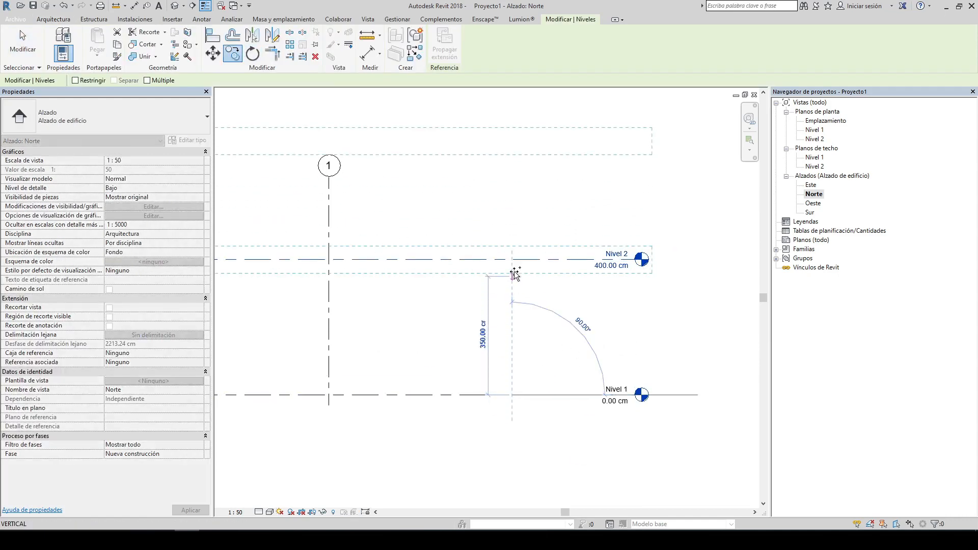
{"action": "left_click", "coordinate": [516, 260]}
{"action": "scroll", "coordinate": [512, 261], "scroll_direction": "down", "scroll_amount": 2}
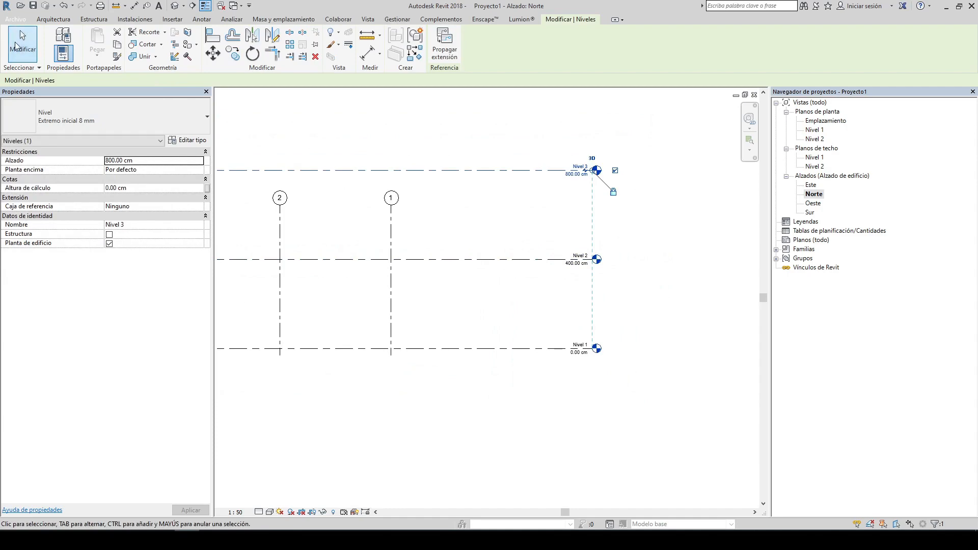
Step: Select the copied top level and undo the copy
{"action": "left_click", "coordinate": [533, 143]}
{"action": "scroll", "coordinate": [664, 222], "scroll_direction": "up", "scroll_amount": 2}
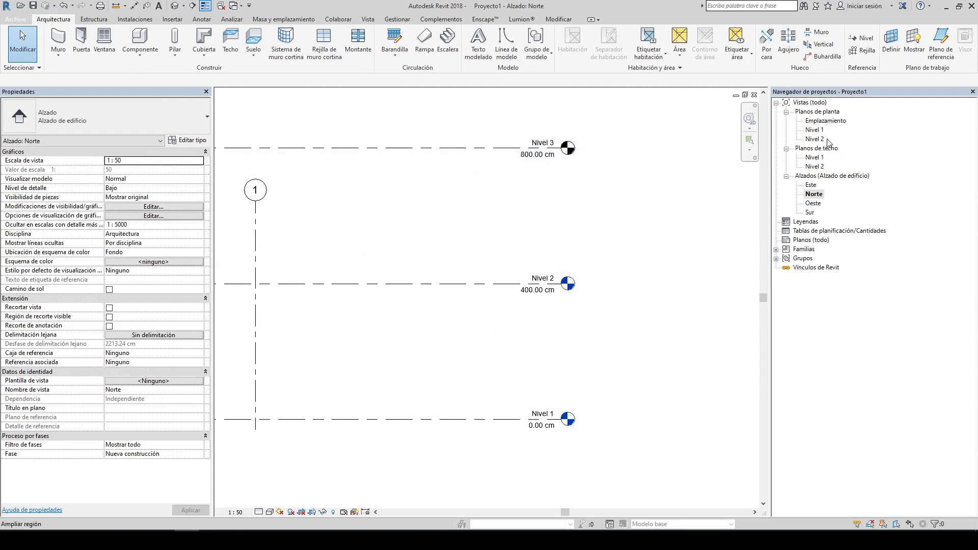
{"action": "left_click", "coordinate": [502, 148]}
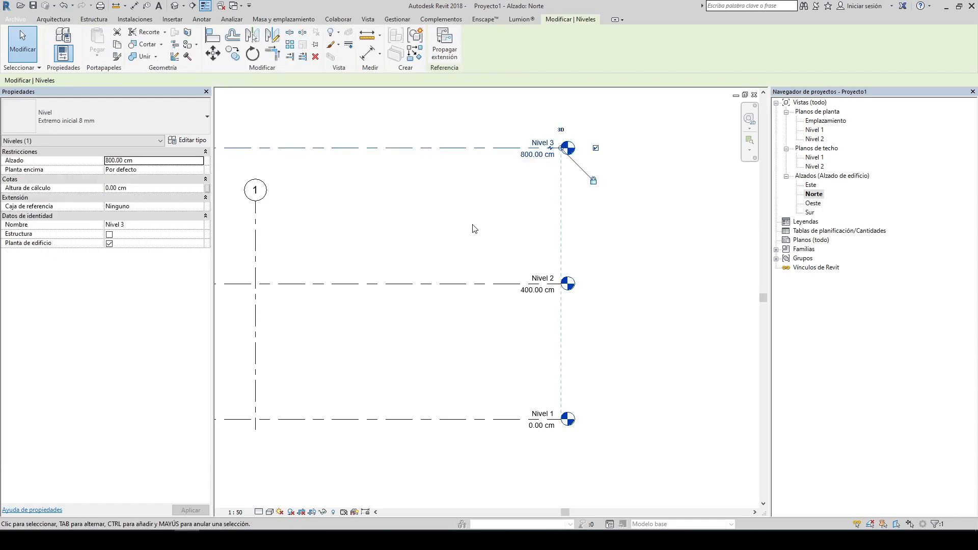
{"action": "left_click", "coordinate": [396, 198]}
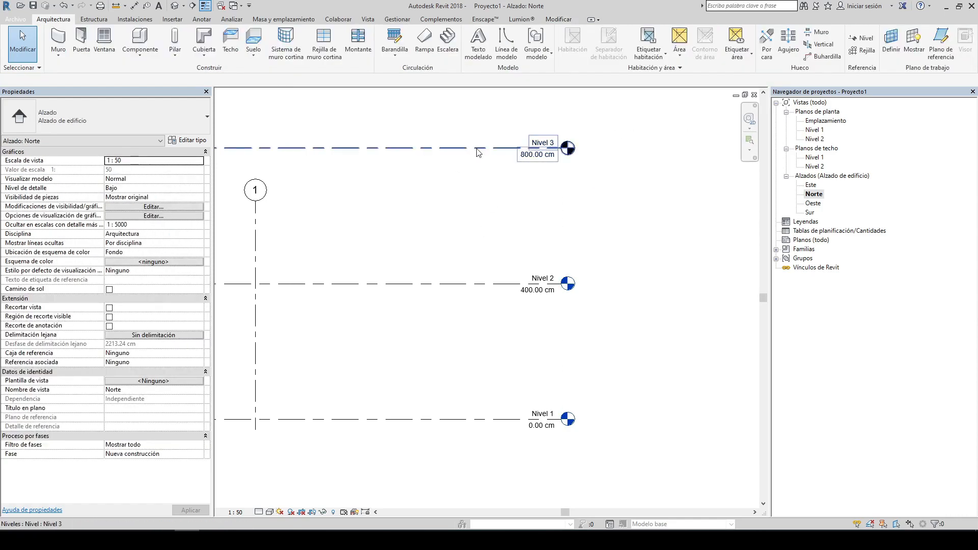
{"action": "left_click", "coordinate": [63, 6]}
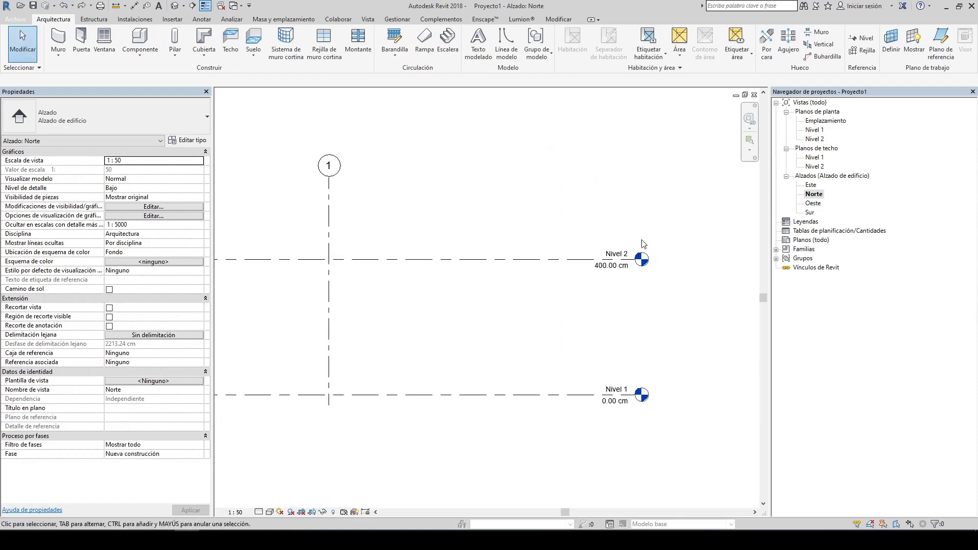
Step: Draw a new level with the Level tool 310 cm above Nivel 2, at 710 cm
{"action": "left_click", "coordinate": [862, 39]}
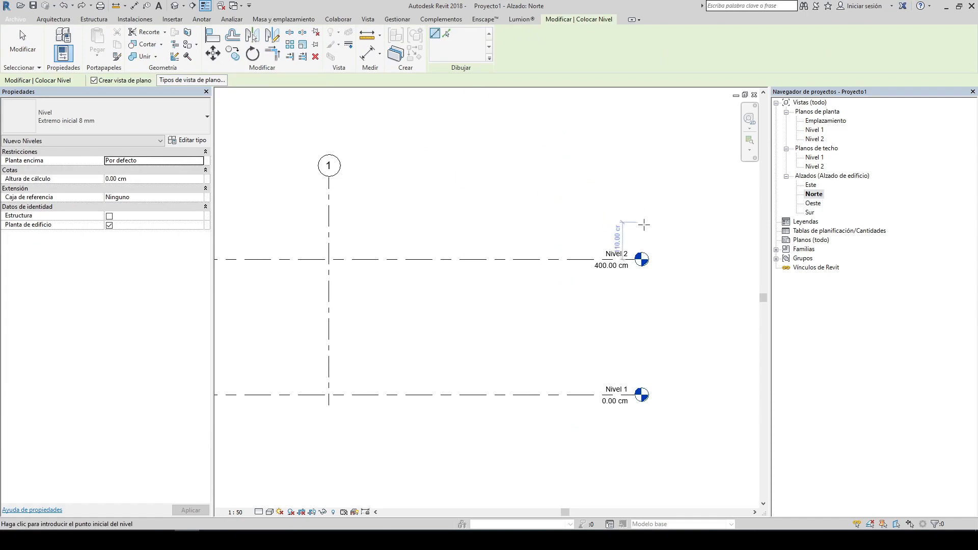
{"action": "scroll", "coordinate": [642, 225], "scroll_direction": "down", "scroll_amount": 3}
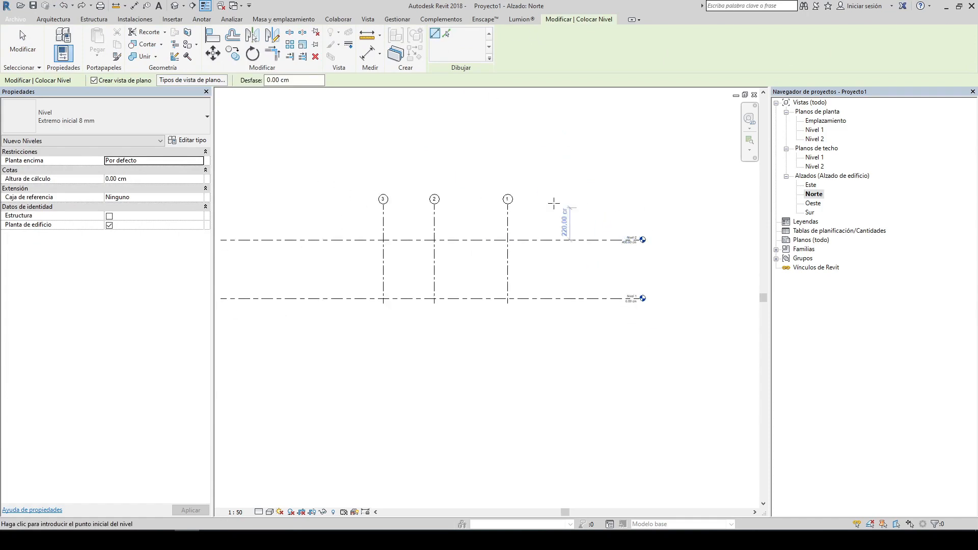
{"action": "left_click", "coordinate": [221, 194]}
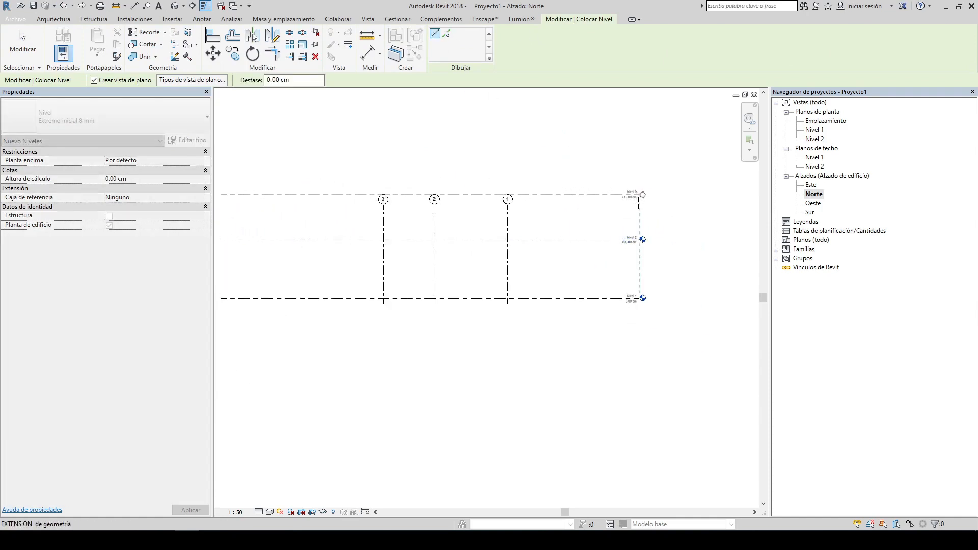
{"action": "left_click", "coordinate": [639, 201]}
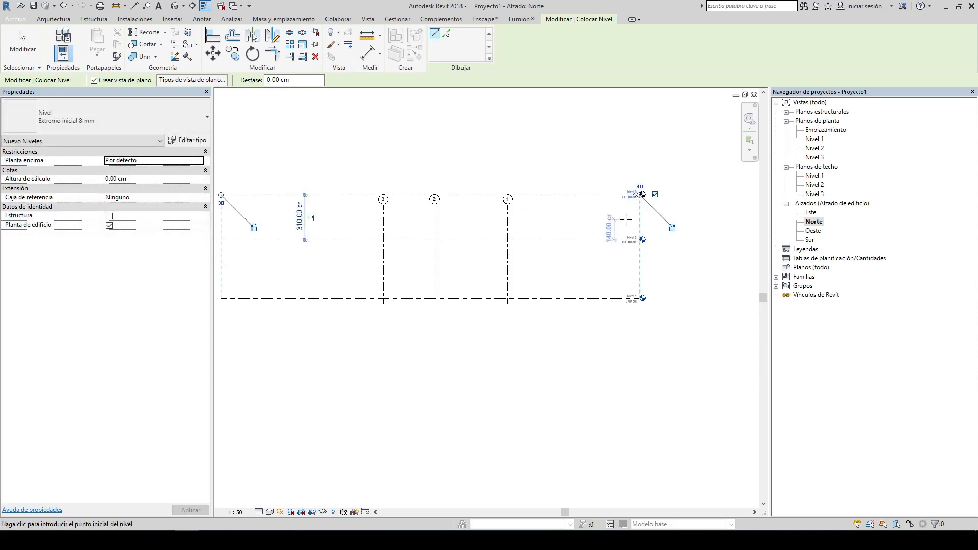
{"action": "key", "text": "Escape"}
{"action": "key", "text": "Escape"}
{"action": "scroll", "coordinate": [632, 209], "scroll_direction": "up", "scroll_amount": 5}
{"action": "scroll", "coordinate": [599, 203], "scroll_direction": "up", "scroll_amount": 2}
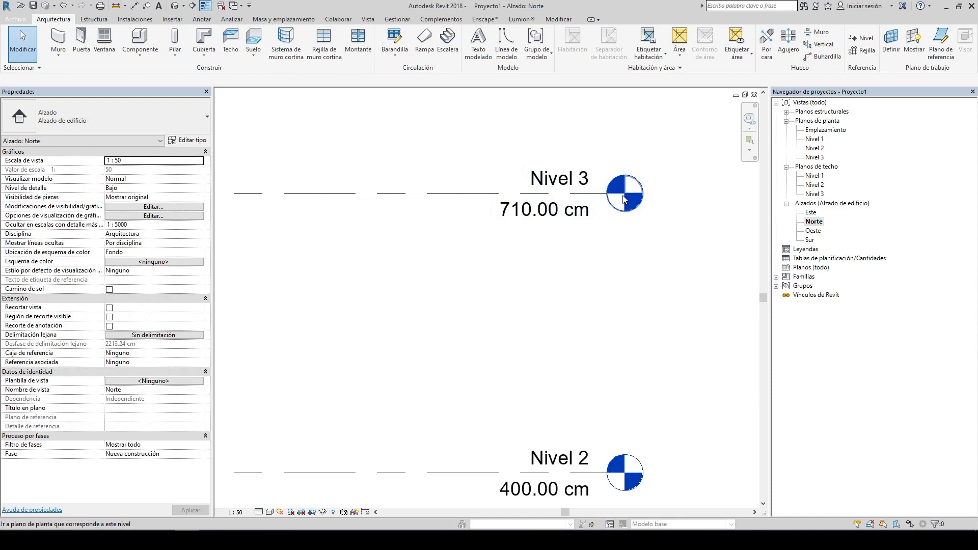
Step: Draw another level 420 cm above Nivel 3, at 1130 cm, spanning the grid lines
{"action": "left_click", "coordinate": [814, 158]}
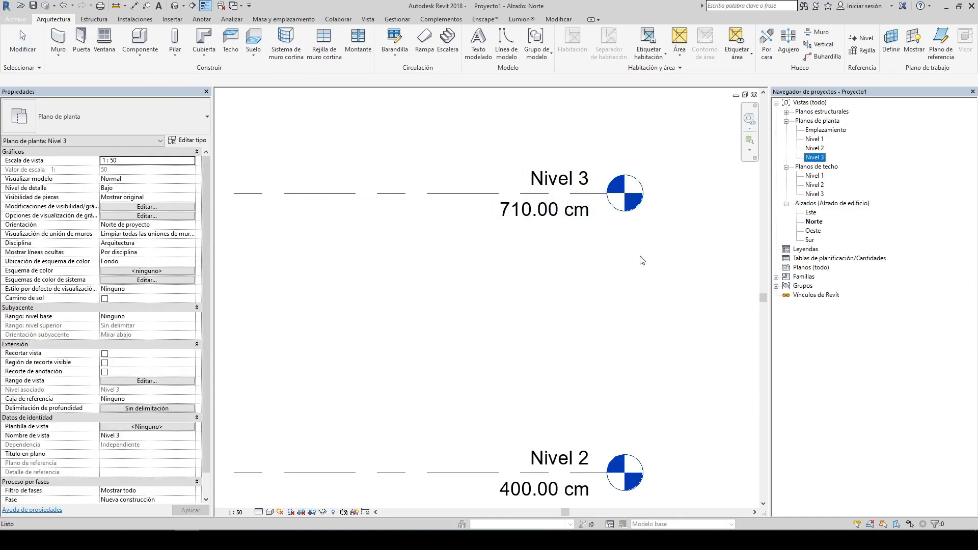
{"action": "left_click", "coordinate": [674, 170]}
{"action": "scroll", "coordinate": [523, 164], "scroll_direction": "down", "scroll_amount": 4}
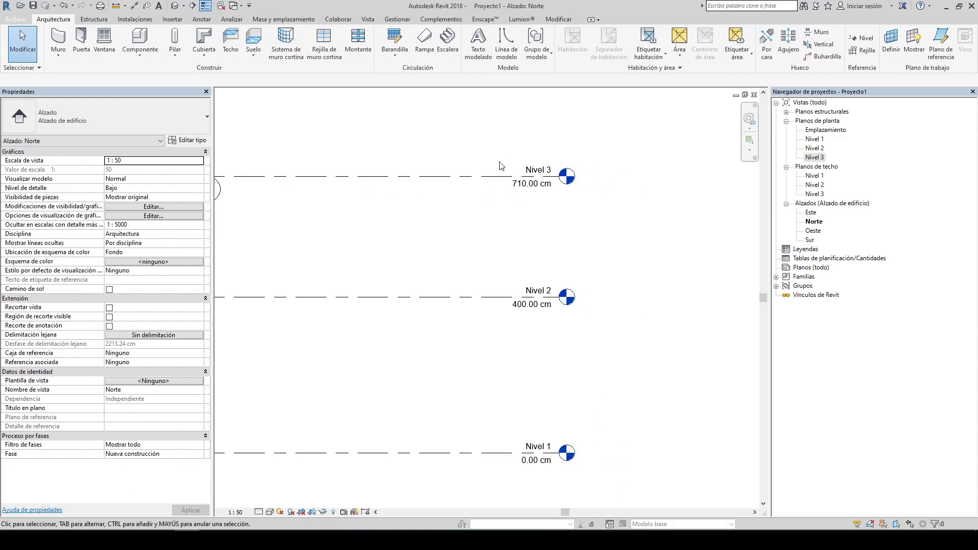
{"action": "left_click", "coordinate": [862, 39]}
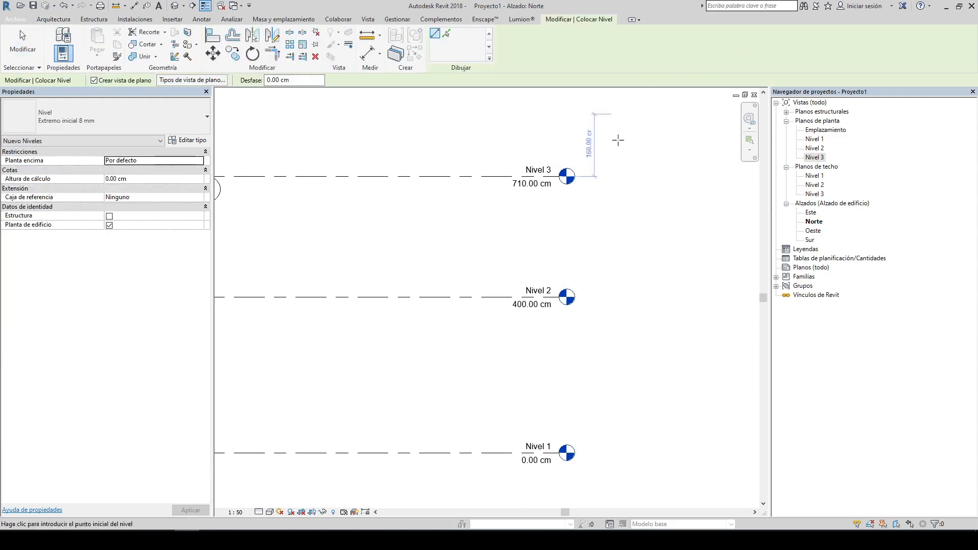
{"action": "scroll", "coordinate": [618, 140], "scroll_direction": "down", "scroll_amount": 3}
{"action": "left_click", "coordinate": [286, 119]}
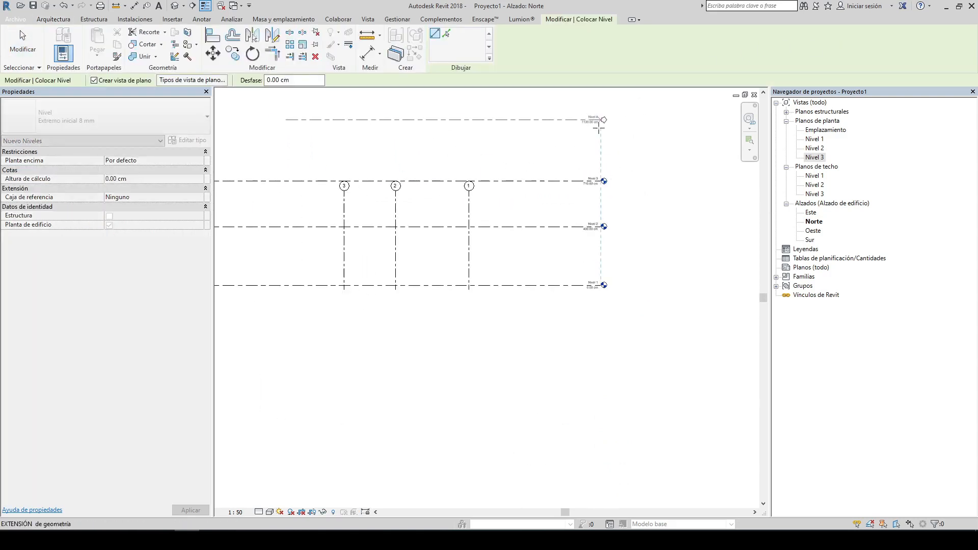
{"action": "left_click", "coordinate": [599, 126]}
{"action": "key", "text": "Escape"}
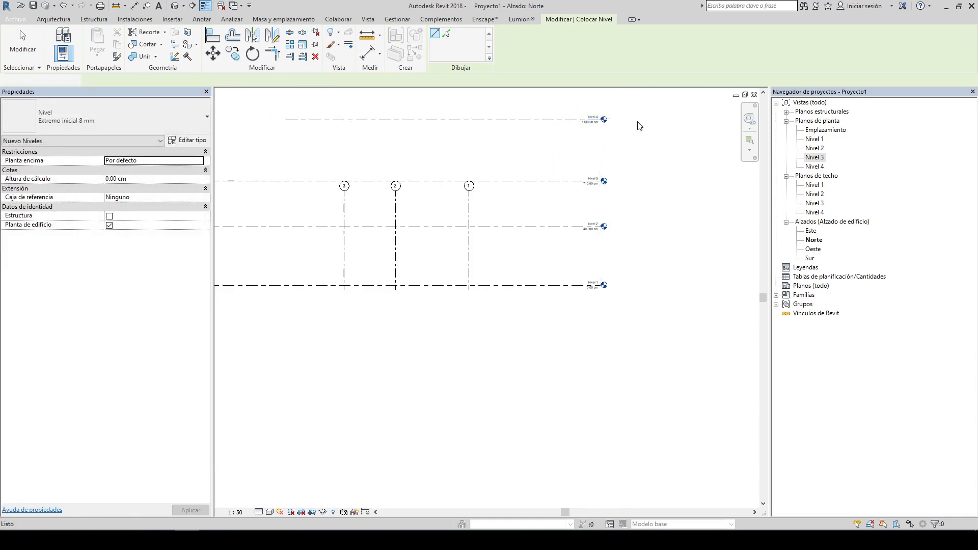
Step: Collapse the ceiling plan and elevation branches in the project browser
{"action": "scroll", "coordinate": [639, 126], "scroll_direction": "up", "scroll_amount": 4}
{"action": "left_click", "coordinate": [814, 167]}
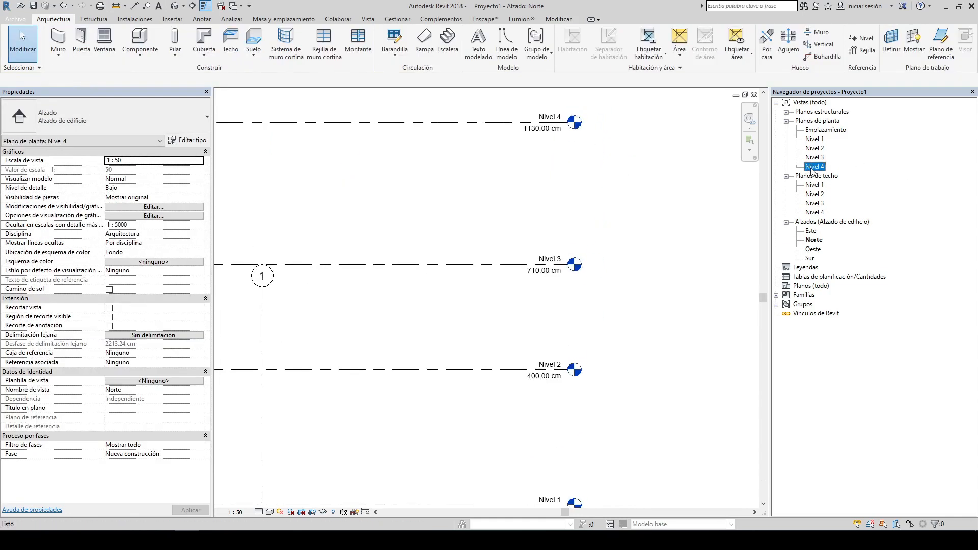
{"action": "left_click", "coordinate": [786, 176]}
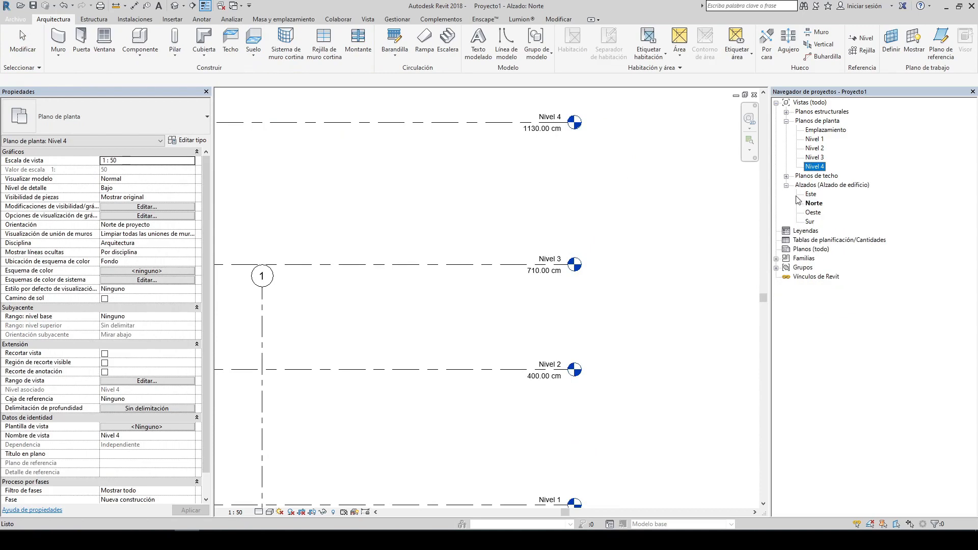
{"action": "left_click", "coordinate": [786, 186]}
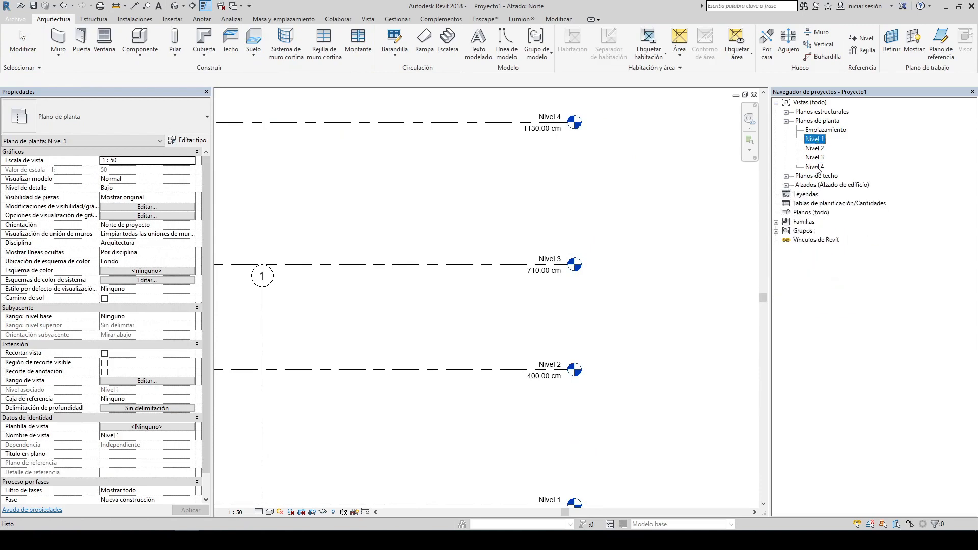
Step: Extend the top ends of the grid lines above the new Nivel 4 level in the Norte elevation
{"action": "left_click", "coordinate": [619, 177]}
{"action": "scroll", "coordinate": [619, 177], "scroll_direction": "down", "scroll_amount": 4}
{"action": "left_click", "coordinate": [467, 237]}
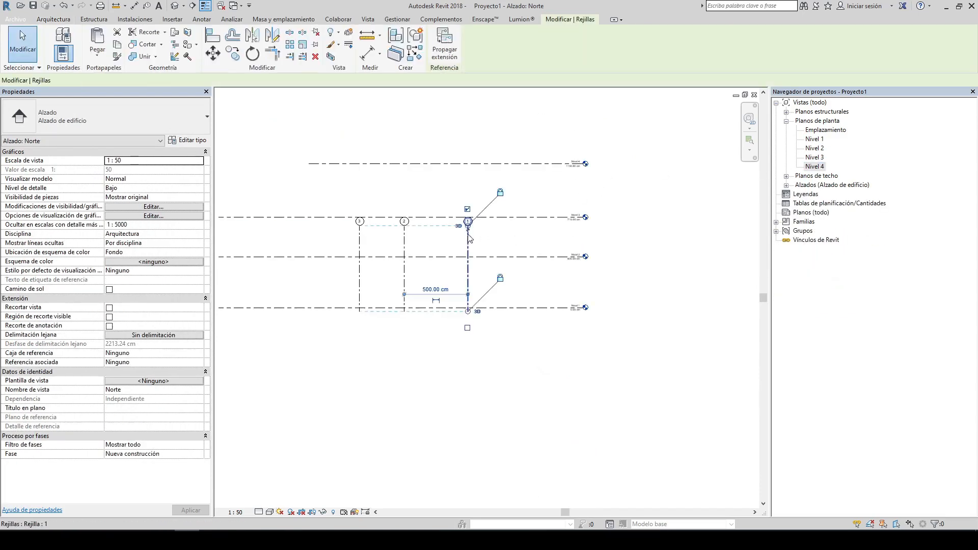
{"action": "scroll", "coordinate": [467, 227], "scroll_direction": "up", "scroll_amount": 3}
{"action": "left_click_drag", "start_coordinate": [468, 224], "coordinate": [482, 103]}
{"action": "middle_click_drag", "start_coordinate": [499, 206], "coordinate": [518, 228]}
{"action": "left_click_drag", "start_coordinate": [489, 399], "coordinate": [491, 421]}
{"action": "left_click", "coordinate": [561, 331]}
{"action": "scroll", "coordinate": [563, 333], "scroll_direction": "down", "scroll_amount": 3}
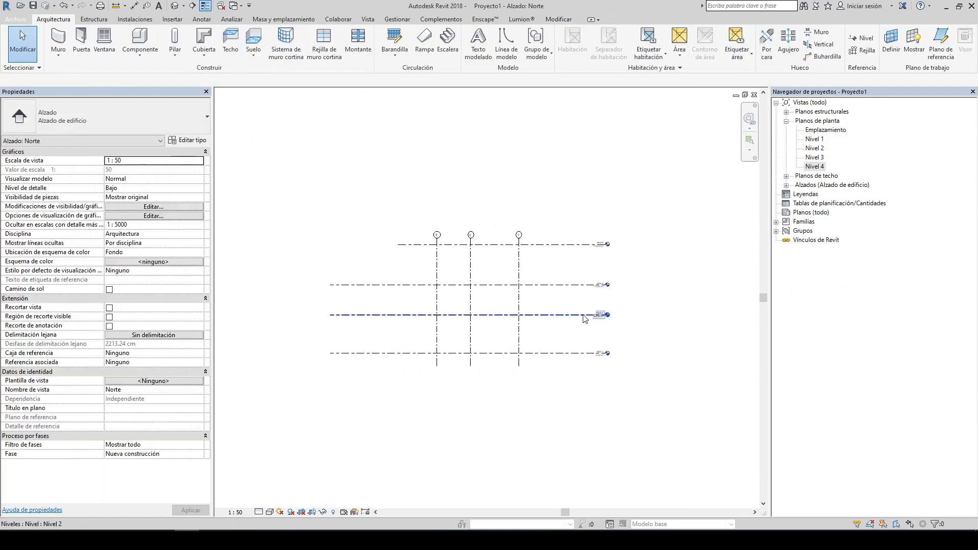
Step: Examine the Nivel 4 level's ends and the upper levels around the grid lines
{"action": "scroll", "coordinate": [486, 192], "scroll_direction": "up", "scroll_amount": 2}
{"action": "left_click", "coordinate": [435, 208]}
{"action": "left_click", "coordinate": [435, 208]}
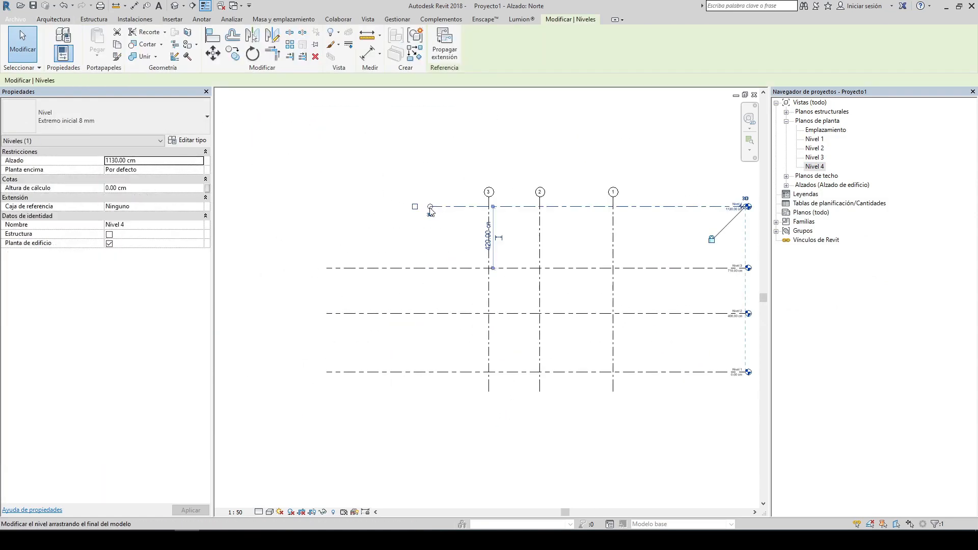
{"action": "left_click", "coordinate": [403, 247]}
{"action": "middle_click_drag", "start_coordinate": [740, 236], "coordinate": [482, 242]}
{"action": "scroll", "coordinate": [481, 211], "scroll_direction": "up", "scroll_amount": 6}
{"action": "left_click", "coordinate": [534, 258]}
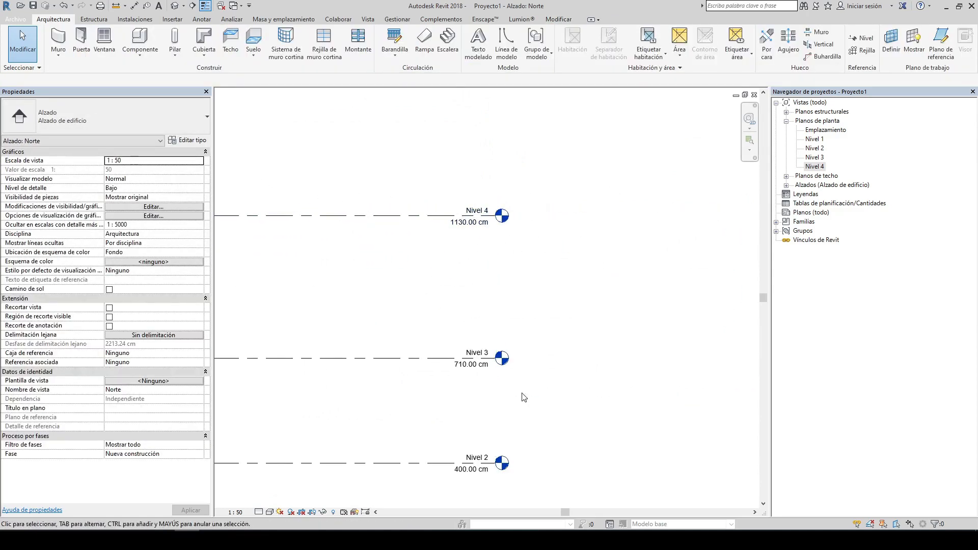
{"action": "middle_click_drag", "start_coordinate": [598, 326], "coordinate": [595, 236]}
{"action": "scroll", "coordinate": [481, 237], "scroll_direction": "down", "scroll_amount": 3}
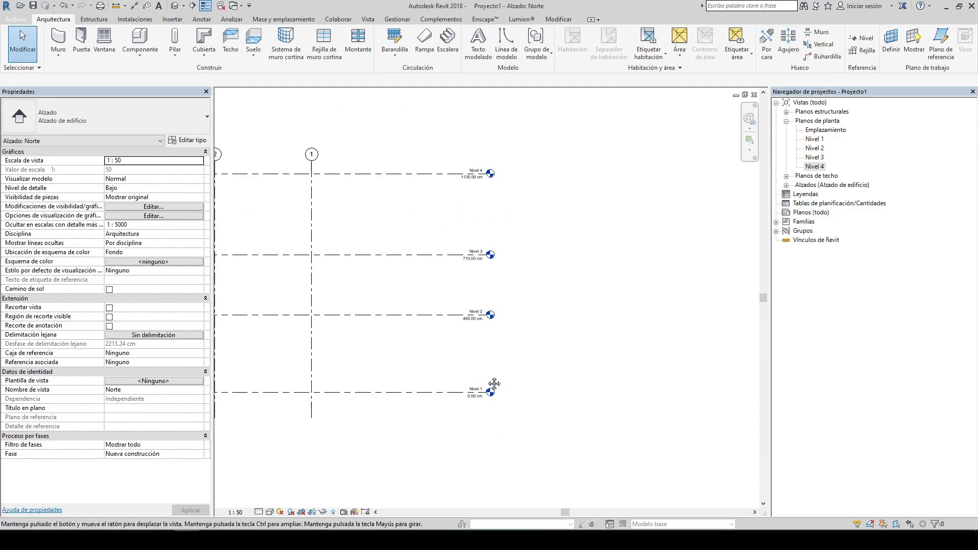
{"action": "scroll", "coordinate": [498, 389], "scroll_direction": "up", "scroll_amount": 5}
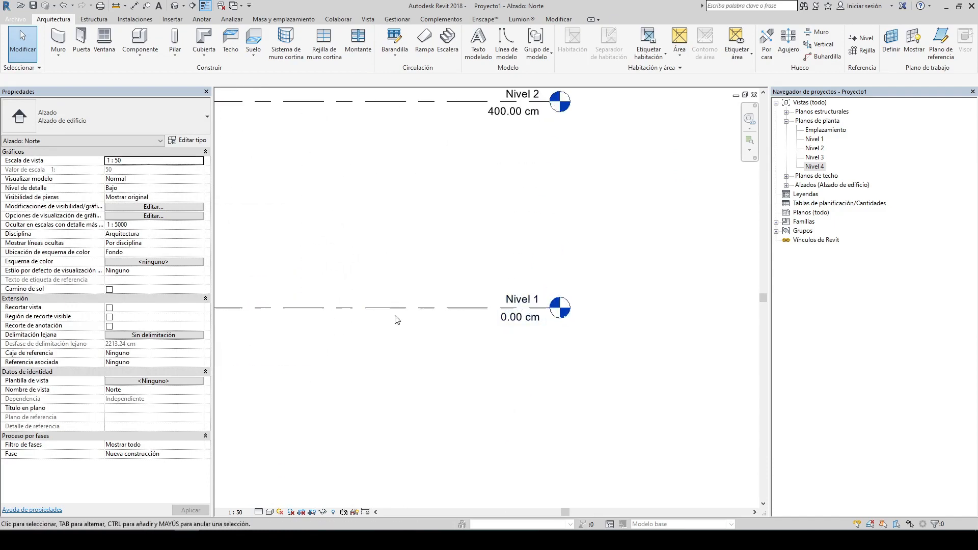
Step: Rename the Nivel 1 level as Nivel Calle together with its corresponding views, then undo the rename
{"action": "left_click", "coordinate": [540, 294]}
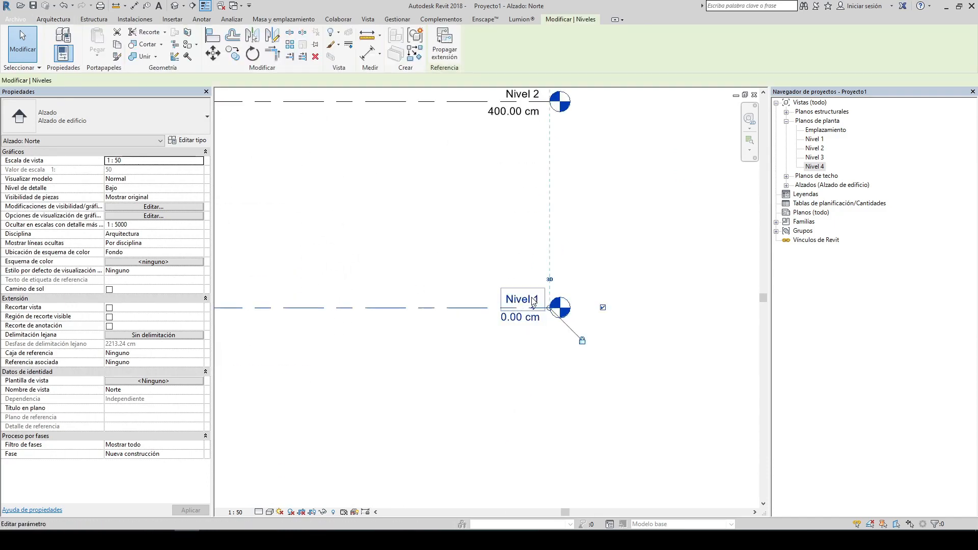
{"action": "left_click", "coordinate": [520, 299]}
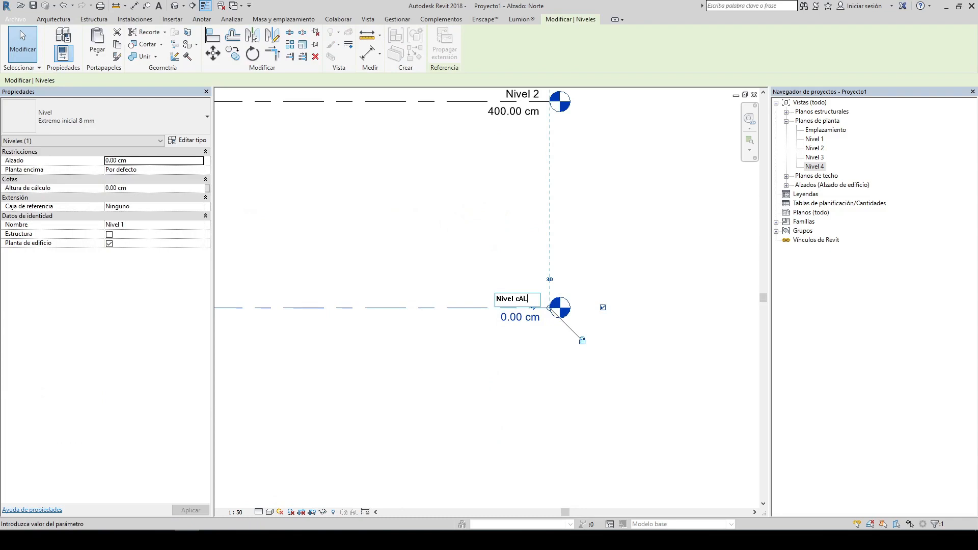
{"action": "type", "text": "Calle"}
{"action": "key", "text": "Return"}
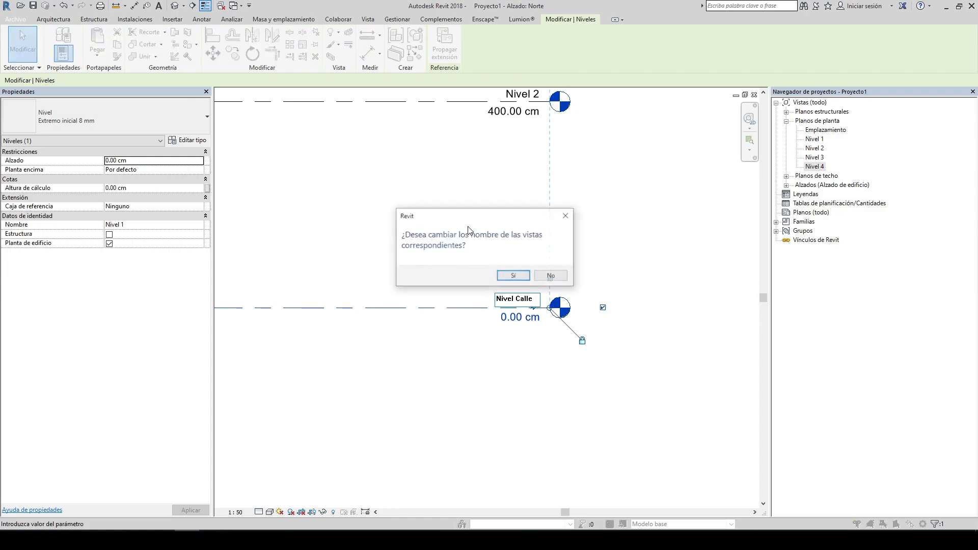
{"action": "left_click", "coordinate": [509, 278]}
{"action": "left_click", "coordinate": [564, 370]}
{"action": "scroll", "coordinate": [586, 387], "scroll_direction": "down", "scroll_amount": 3}
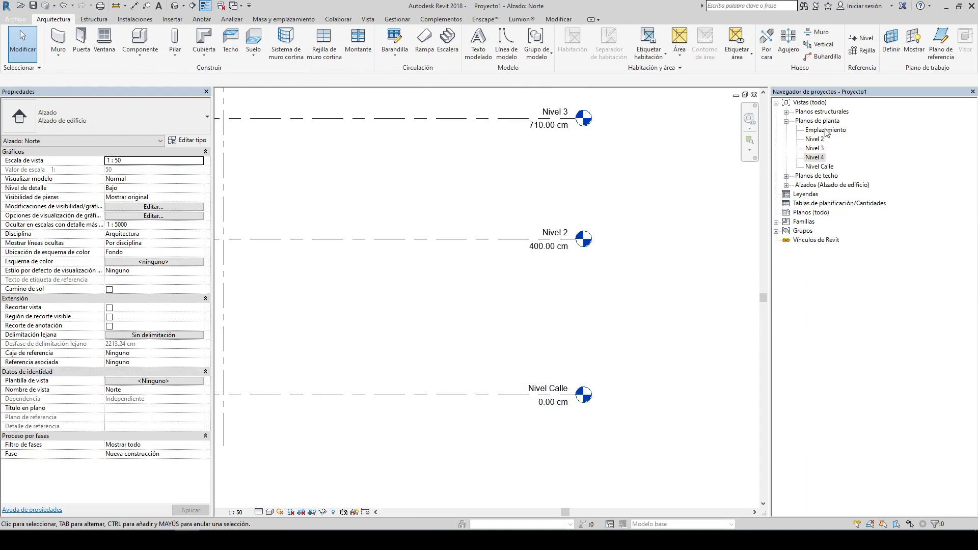
{"action": "left_click", "coordinate": [819, 167]}
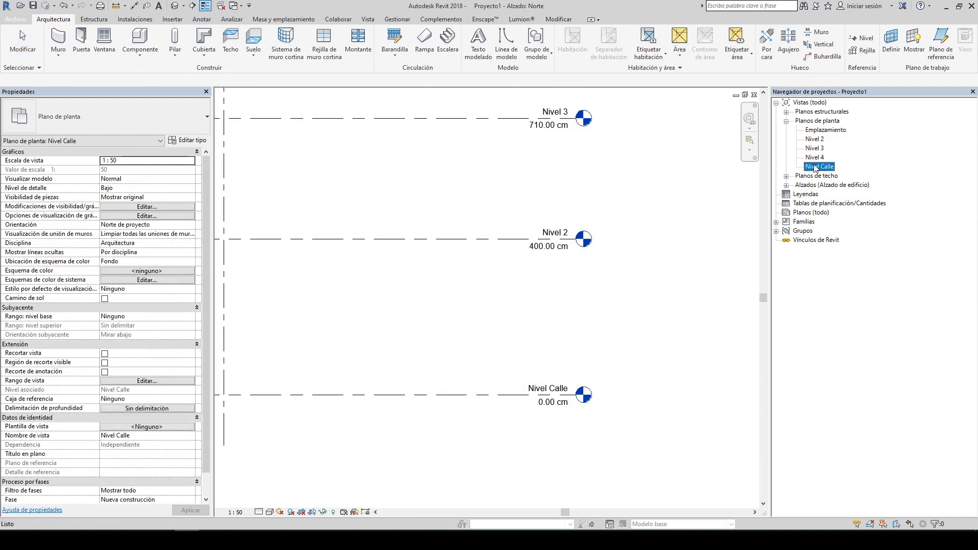
{"action": "left_click", "coordinate": [550, 347]}
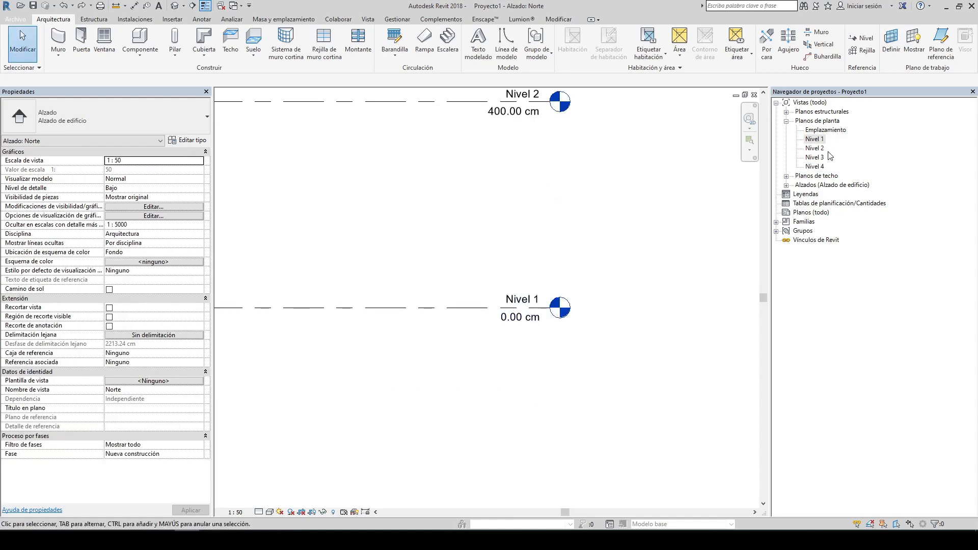
Step: Open the Nivel 1 floor plan view
{"action": "left_click", "coordinate": [815, 138]}
{"action": "scroll", "coordinate": [567, 247], "scroll_direction": "down", "scroll_amount": 1}
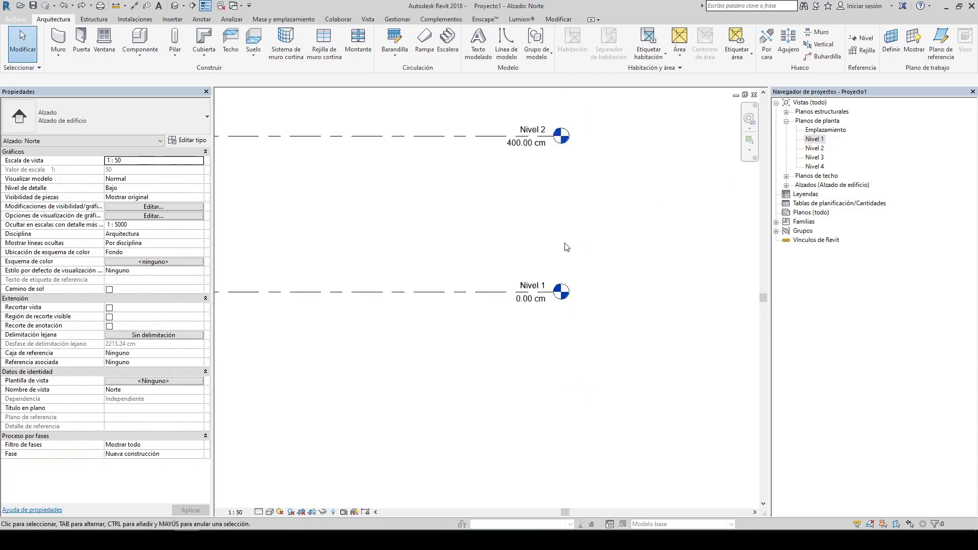
{"action": "scroll", "coordinate": [565, 243], "scroll_direction": "down", "scroll_amount": 10}
{"action": "middle_click_drag", "start_coordinate": [531, 210], "coordinate": [566, 222]}
{"action": "scroll", "coordinate": [559, 203], "scroll_direction": "up", "scroll_amount": 5}
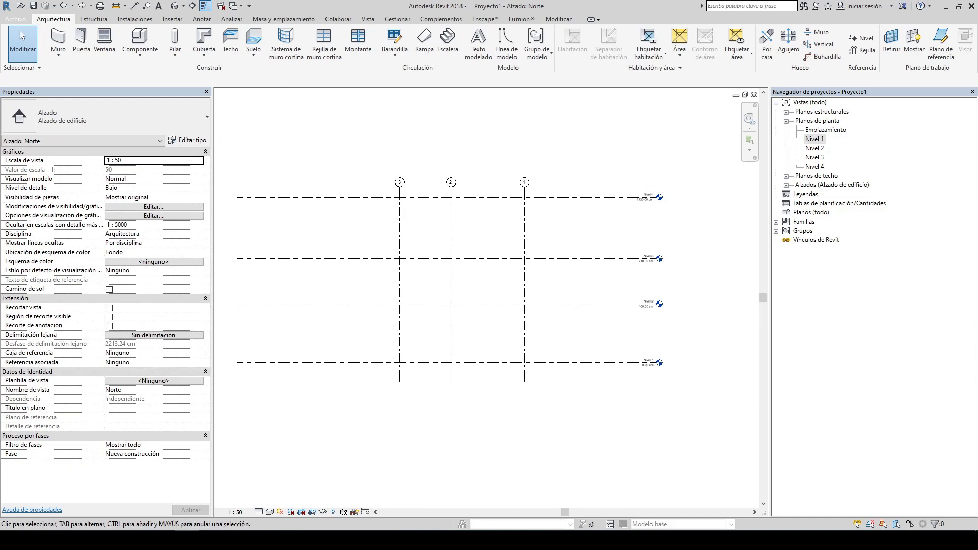
{"action": "double_click", "coordinate": [815, 139]}
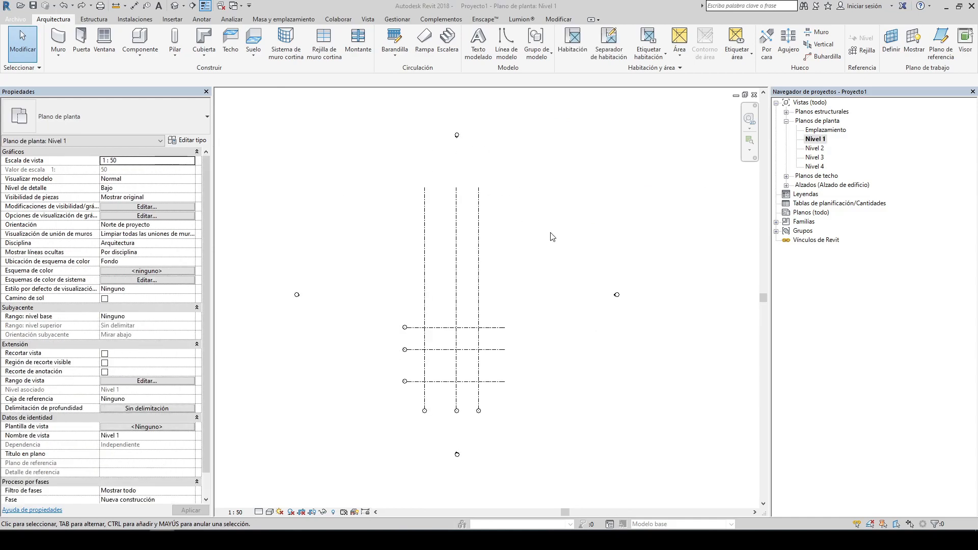
Step: Examine the grid line ends in the Nivel 1 floor plan view
{"action": "scroll", "coordinate": [511, 245], "scroll_direction": "up", "scroll_amount": 3}
{"action": "middle_click_drag", "start_coordinate": [524, 244], "coordinate": [540, 192]}
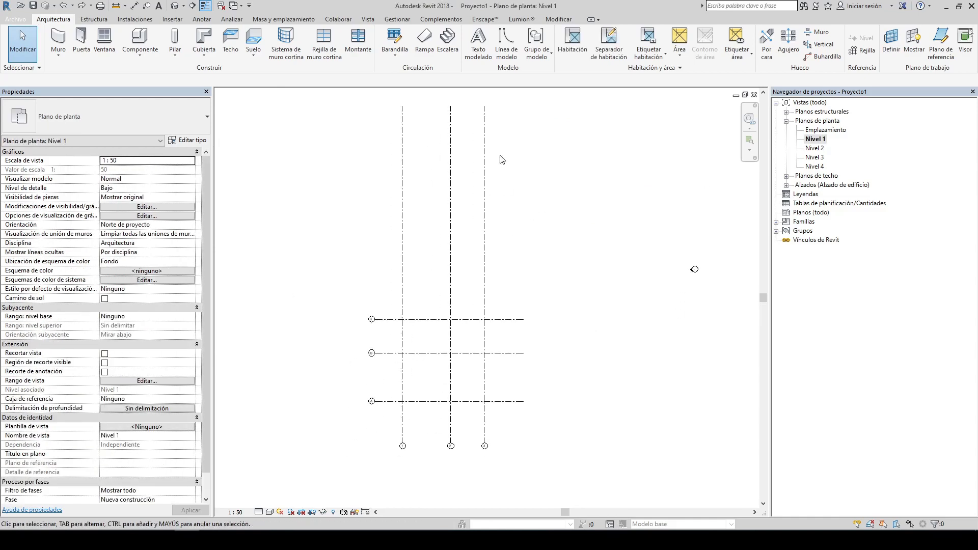
{"action": "left_click", "coordinate": [485, 130]}
{"action": "left_click_drag", "start_coordinate": [484, 106], "coordinate": [507, 282]}
{"action": "left_click", "coordinate": [563, 275]}
{"action": "middle_click_drag", "start_coordinate": [564, 275], "coordinate": [592, 212]}
{"action": "left_click", "coordinate": [541, 256]}
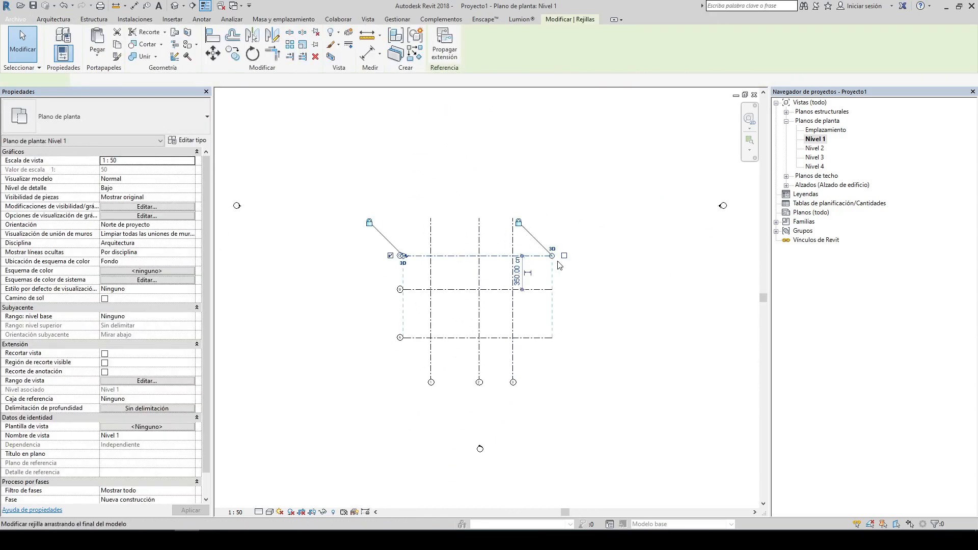
{"action": "left_click_drag", "start_coordinate": [548, 260], "coordinate": [548, 260]}
{"action": "left_click", "coordinate": [496, 273]}
{"action": "scroll", "coordinate": [494, 273], "scroll_direction": "down", "scroll_amount": 5}
{"action": "middle_click_drag", "start_coordinate": [504, 211], "coordinate": [506, 221]}
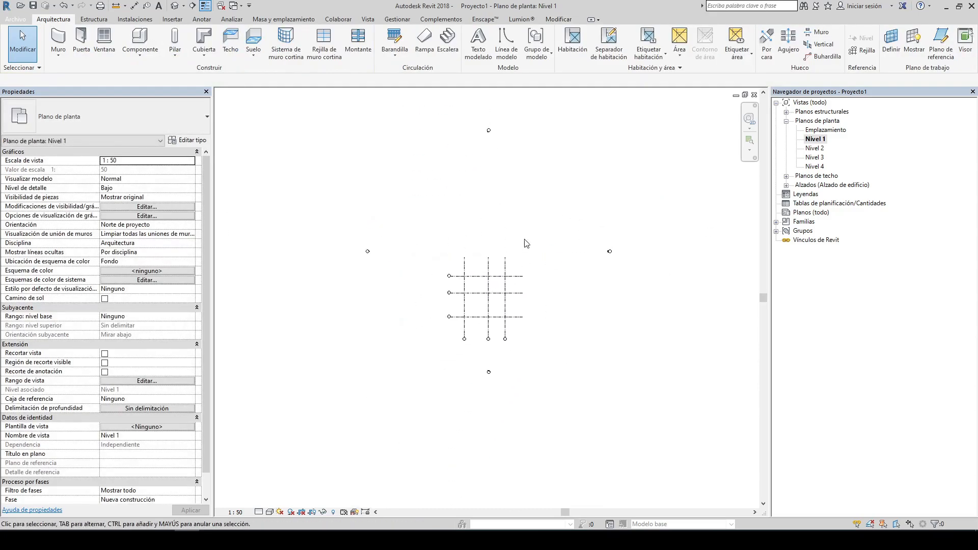
{"action": "scroll", "coordinate": [524, 306], "scroll_direction": "up", "scroll_amount": 4}
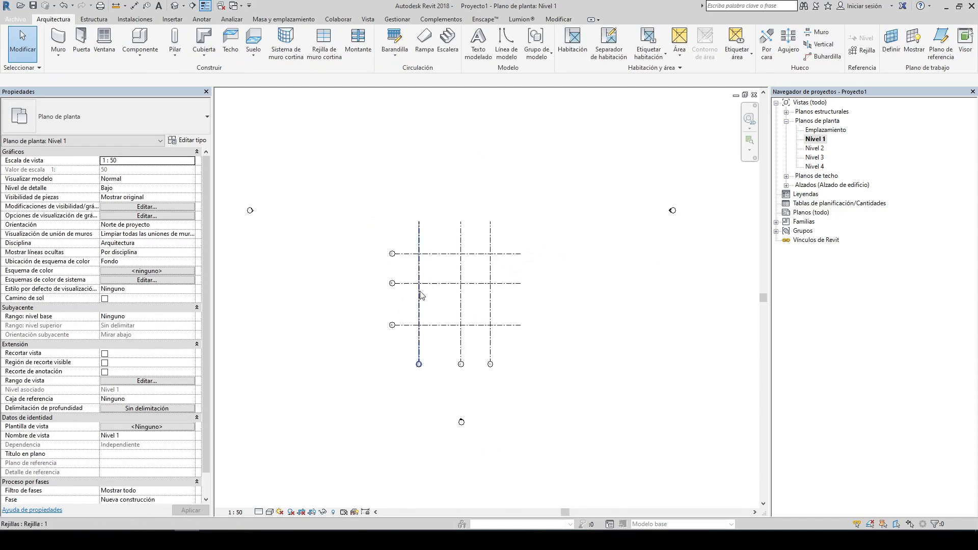
{"action": "scroll", "coordinate": [463, 326], "scroll_direction": "up", "scroll_amount": 3}
{"action": "middle_click_drag", "start_coordinate": [462, 296], "coordinate": [472, 315]}
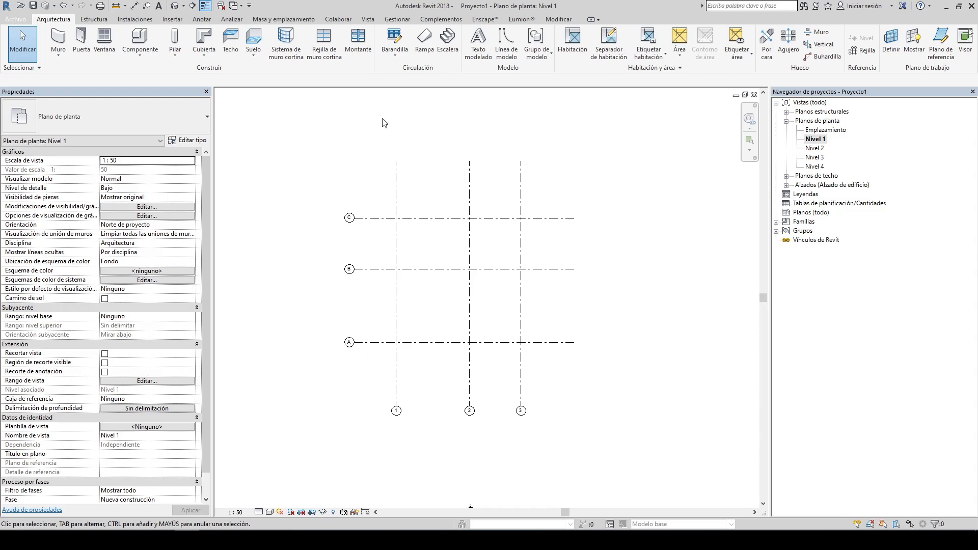
Step: Expand the building elevations and open the Este and then the Norte elevation views
{"action": "left_click", "coordinate": [786, 186]}
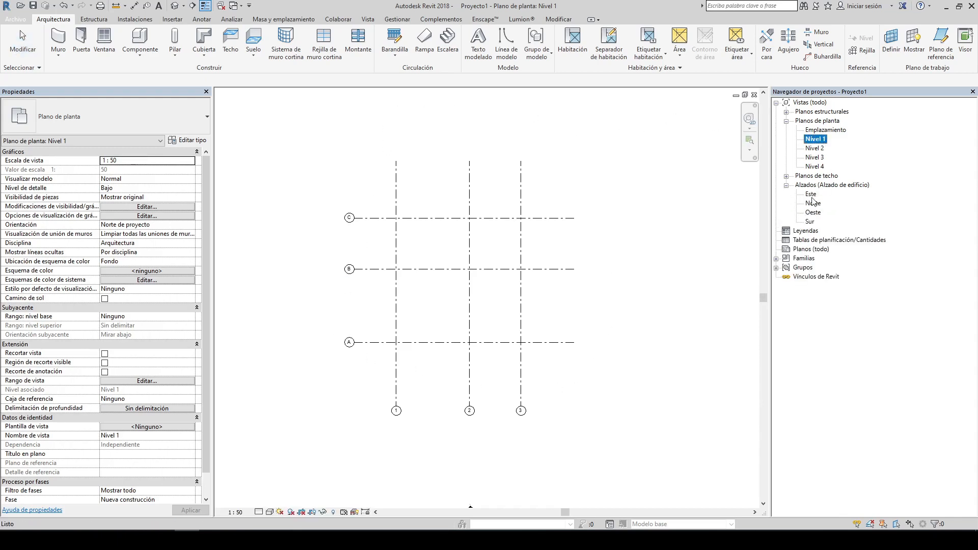
{"action": "double_click", "coordinate": [811, 194]}
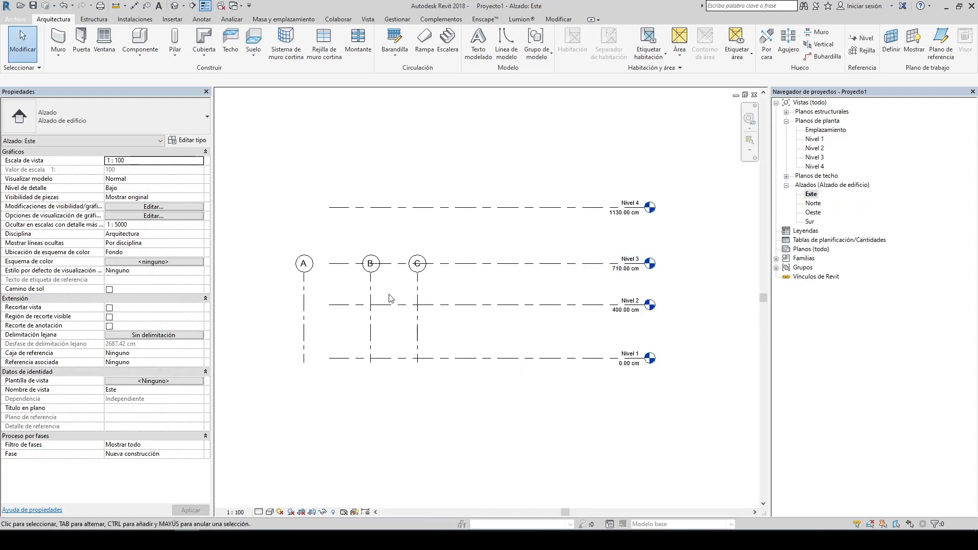
{"action": "double_click", "coordinate": [813, 204]}
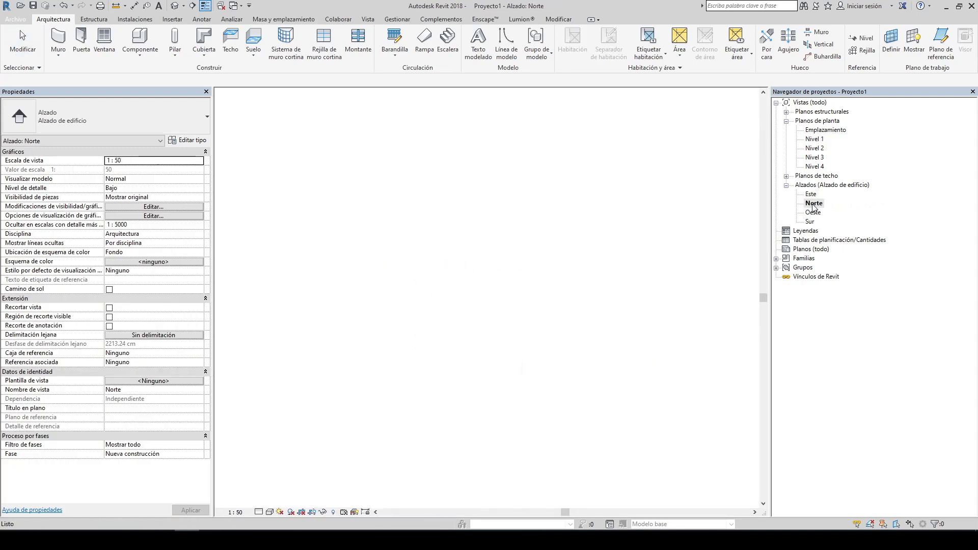
Step: Set the Nivel 2 level's elevation to 300 cm in the Norte elevation
{"action": "left_click", "coordinate": [526, 235]}
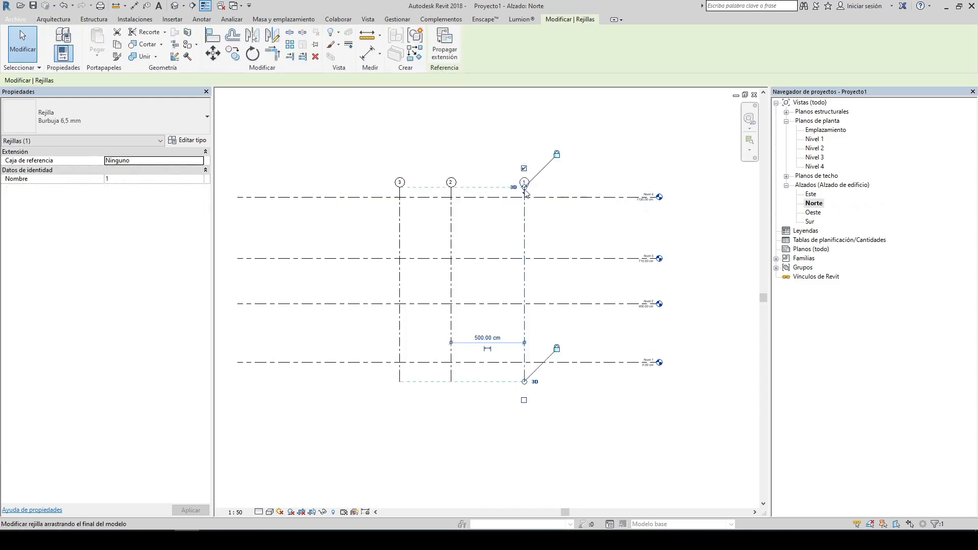
{"action": "key", "text": "Escape"}
{"action": "scroll", "coordinate": [518, 243], "scroll_direction": "down", "scroll_amount": 1}
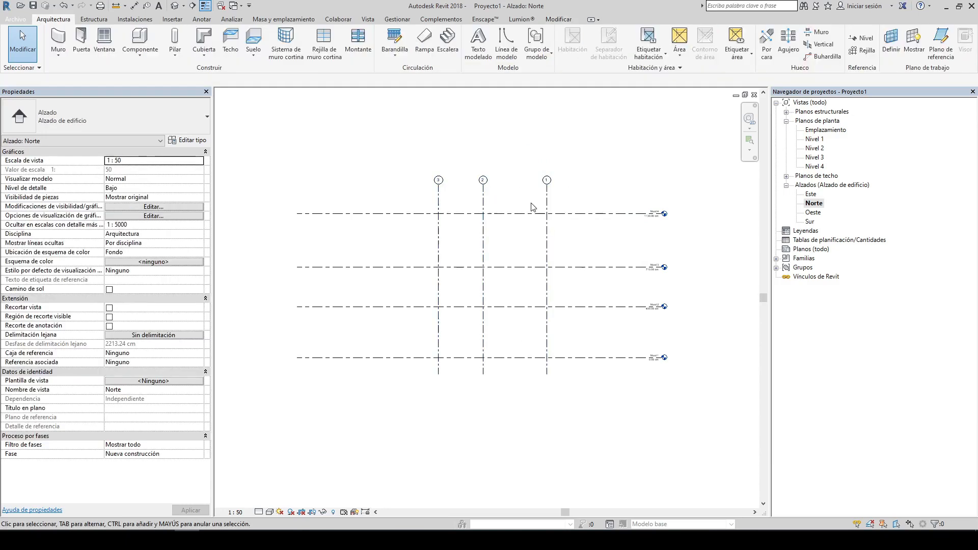
{"action": "scroll", "coordinate": [637, 343], "scroll_direction": "up", "scroll_amount": 4}
{"action": "left_click", "coordinate": [682, 260]}
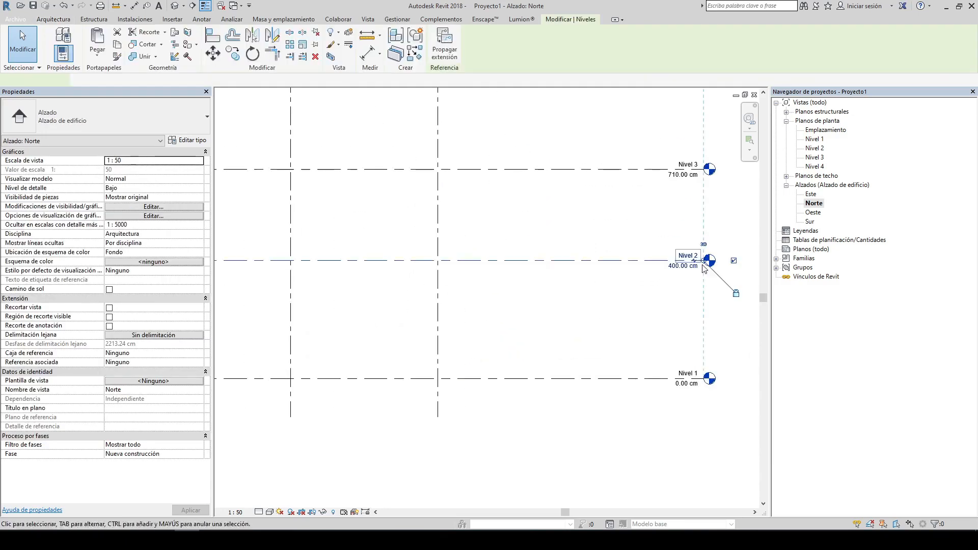
{"action": "left_click", "coordinate": [672, 269]}
{"action": "type", "text": "300"}
{"action": "key", "text": "Return"}
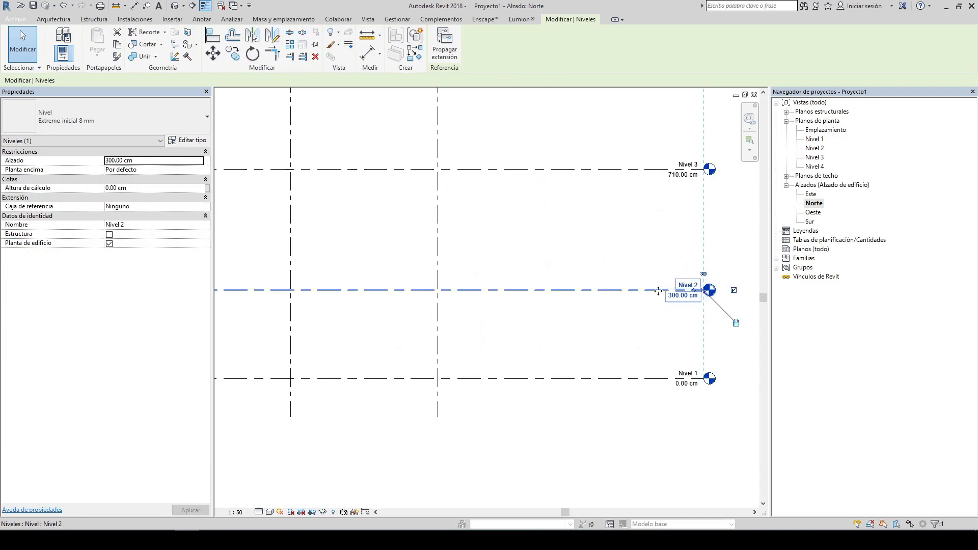
Step: Set the Nivel 3 level's elevation to 600 cm
{"action": "left_click", "coordinate": [574, 139]}
{"action": "left_click", "coordinate": [598, 170]}
{"action": "left_click", "coordinate": [616, 190]}
{"action": "left_click", "coordinate": [678, 180]}
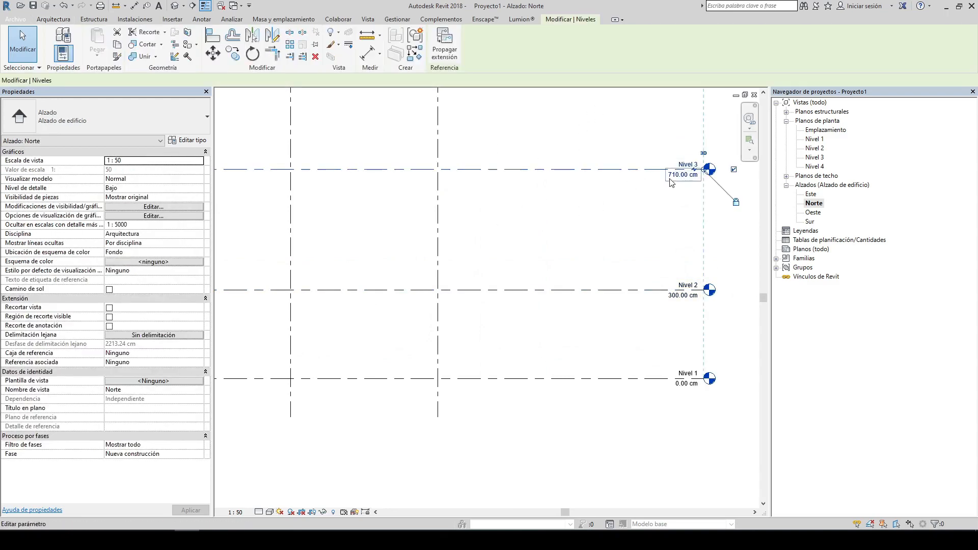
{"action": "left_click", "coordinate": [672, 181]}
{"action": "type", "text": "600"}
{"action": "key", "text": "Return"}
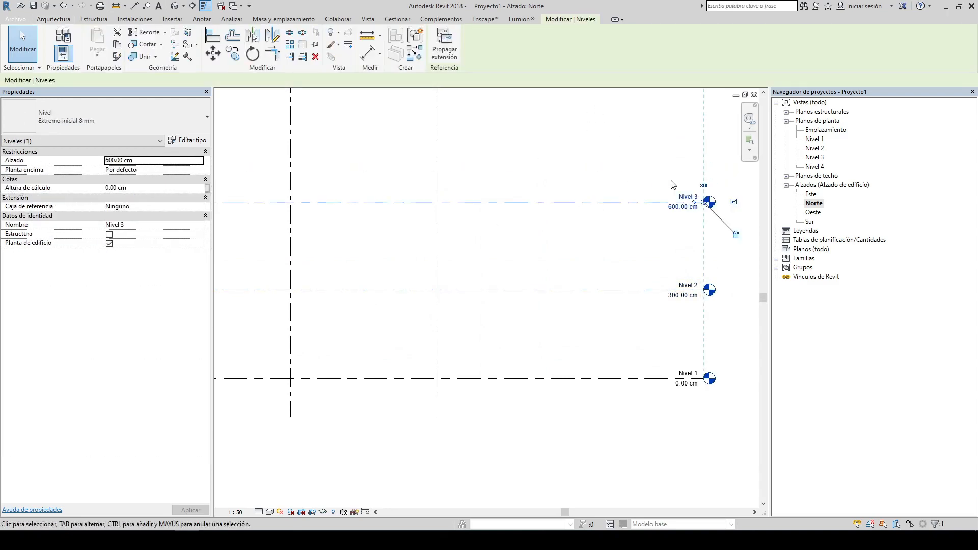
Step: Set the Nivel 4 level's elevation to 900 cm
{"action": "left_click", "coordinate": [589, 266]}
{"action": "middle_click_drag", "start_coordinate": [589, 266], "coordinate": [525, 261]}
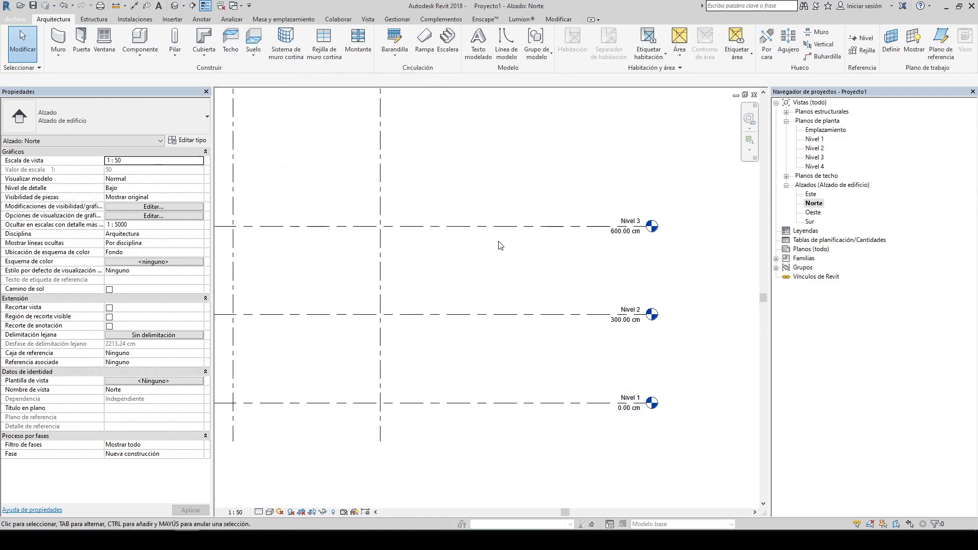
{"action": "middle_click_drag", "start_coordinate": [554, 133], "coordinate": [570, 243]}
{"action": "left_click_drag", "start_coordinate": [544, 144], "coordinate": [527, 188]}
{"action": "left_click", "coordinate": [622, 184]}
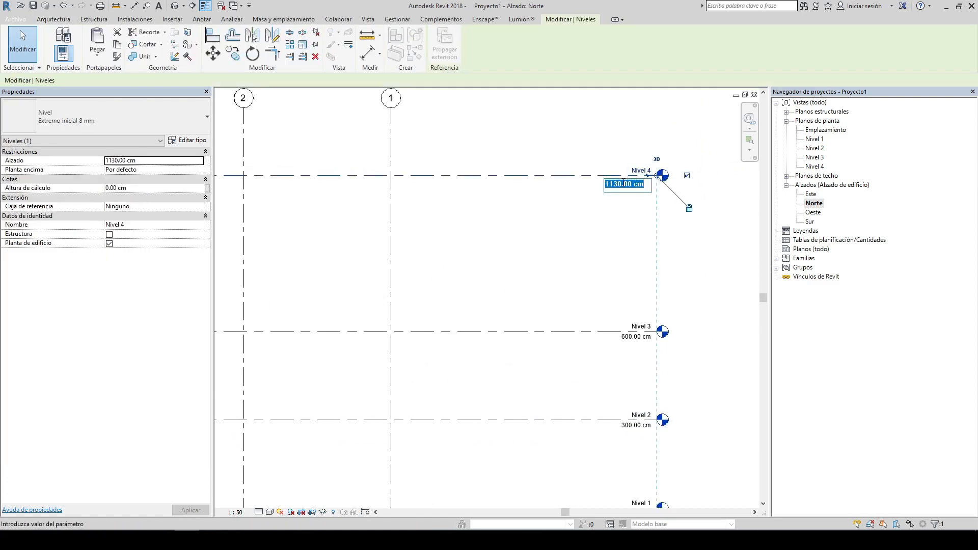
{"action": "type", "text": "900"}
{"action": "key", "text": "Return"}
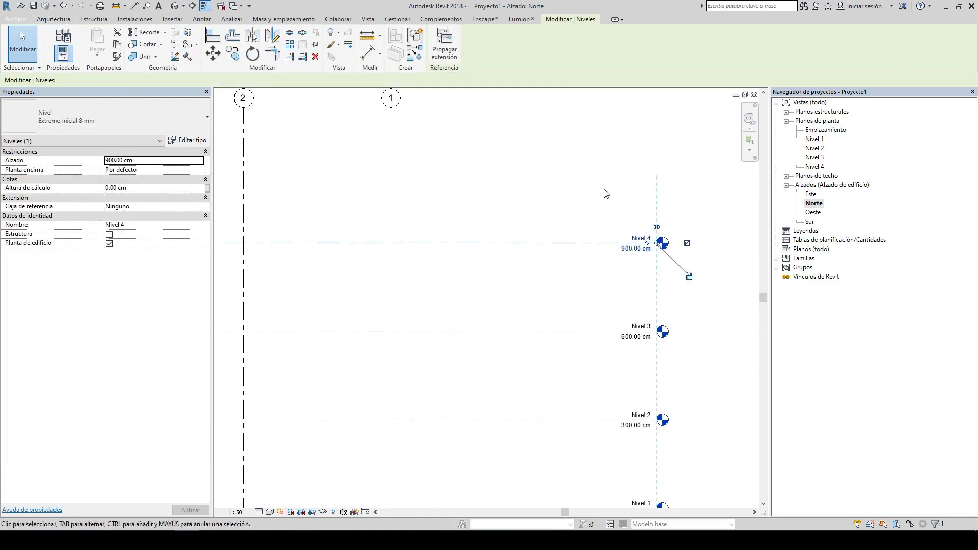
{"action": "key", "text": "Escape"}
Step: Open the Nivel 1 floor plan view
{"action": "scroll", "coordinate": [597, 210], "scroll_direction": "down", "scroll_amount": 2}
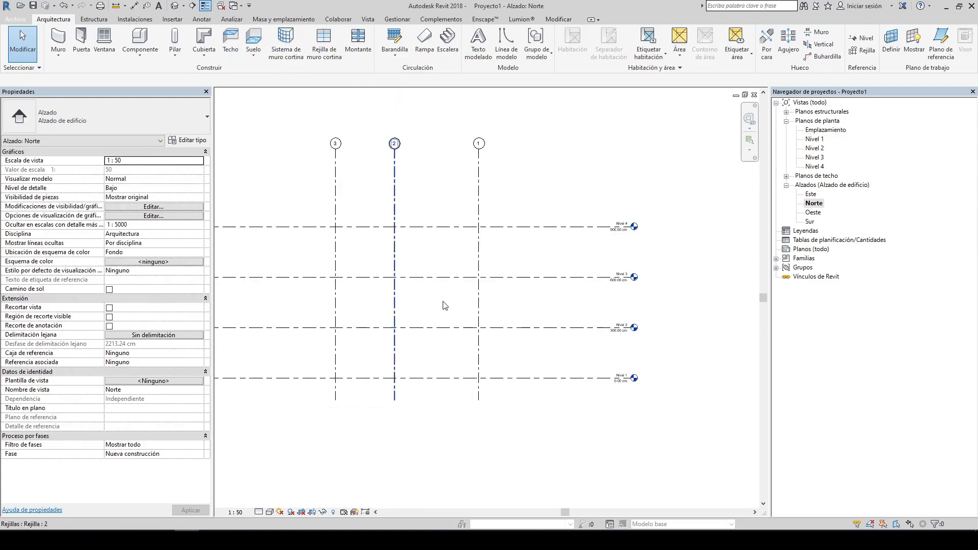
{"action": "middle_click_drag", "start_coordinate": [484, 290], "coordinate": [525, 297]}
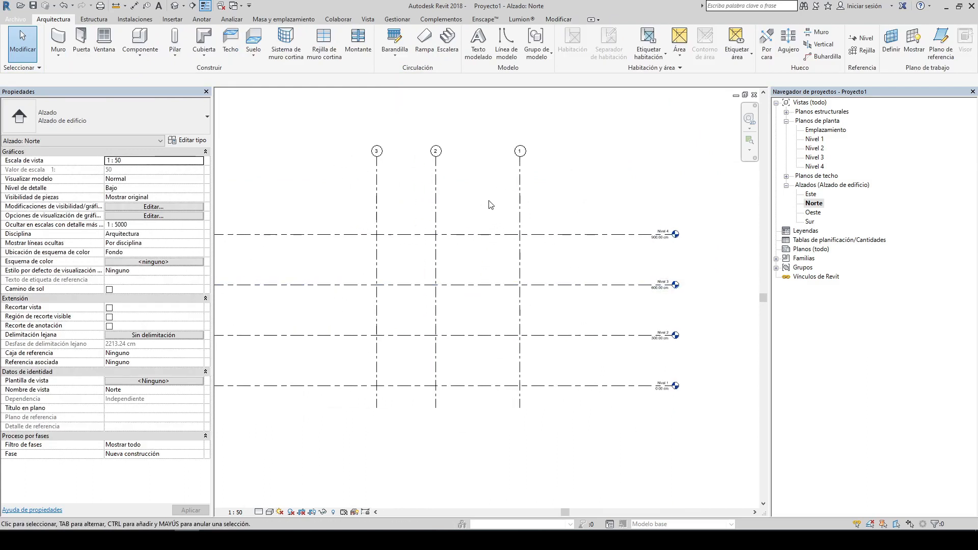
{"action": "double_click", "coordinate": [814, 140]}
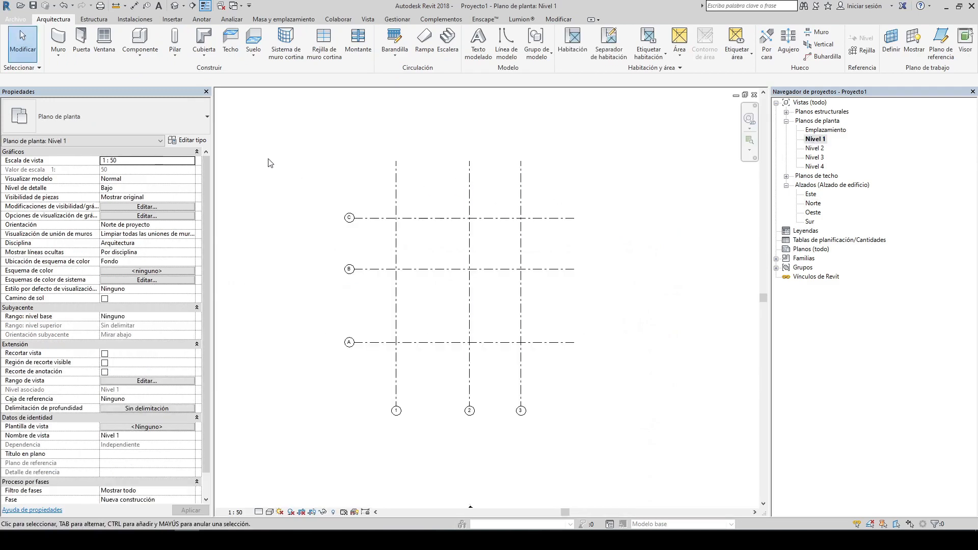
Step: Draw a generic 200 mm wall along grid C from grid 1 to grid 2
{"action": "left_click", "coordinate": [57, 40]}
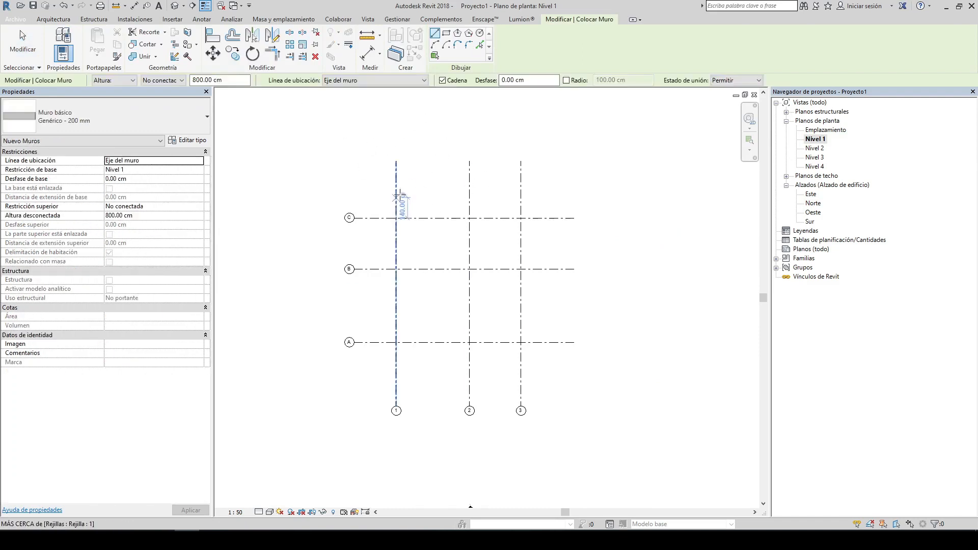
{"action": "scroll", "coordinate": [470, 242], "scroll_direction": "up", "scroll_amount": 3}
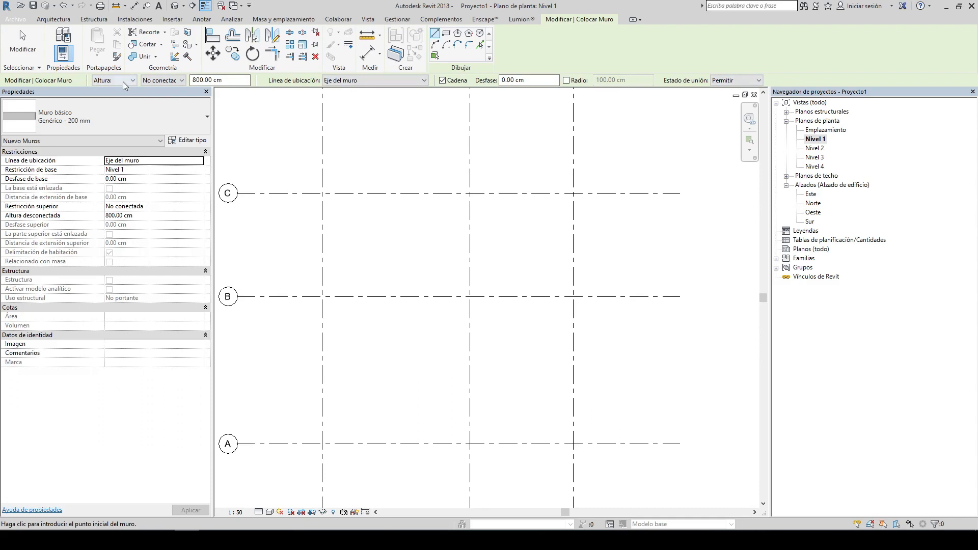
{"action": "left_click", "coordinate": [322, 194]}
{"action": "left_click", "coordinate": [470, 193]}
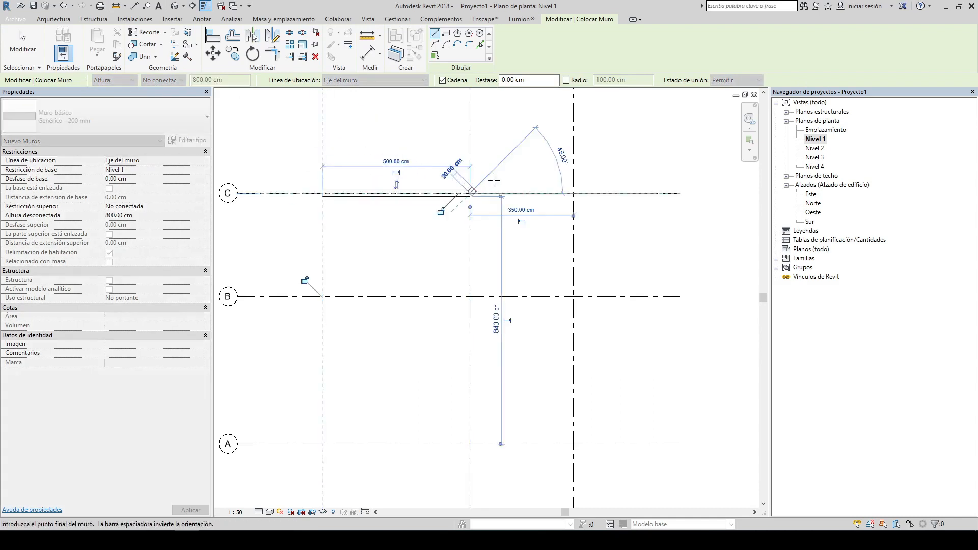
{"action": "key", "text": "Escape"}
{"action": "key", "text": "Escape"}
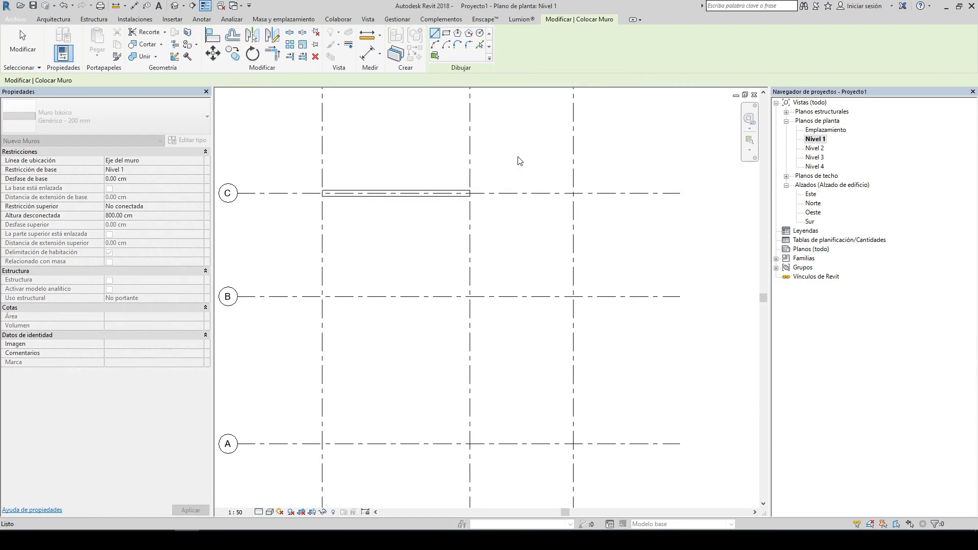
Step: Select the new wall along grid C to inspect its properties
{"action": "scroll", "coordinate": [398, 195], "scroll_direction": "up", "scroll_amount": 2}
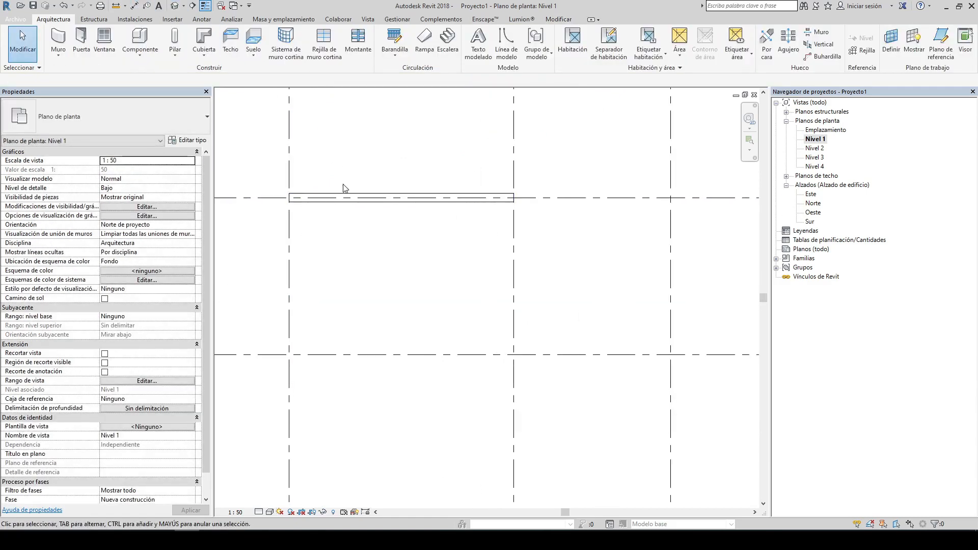
{"action": "left_click", "coordinate": [345, 197]}
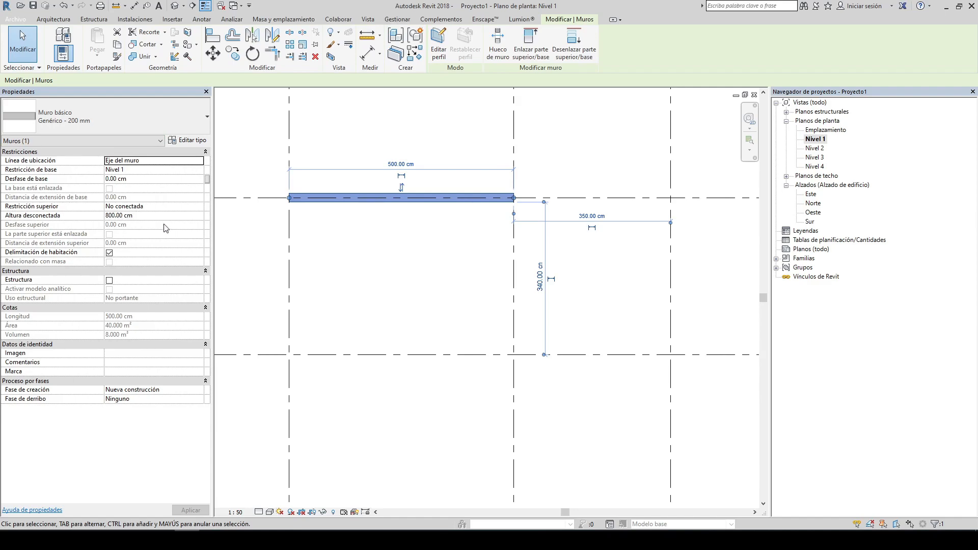
{"action": "left_click", "coordinate": [433, 249]}
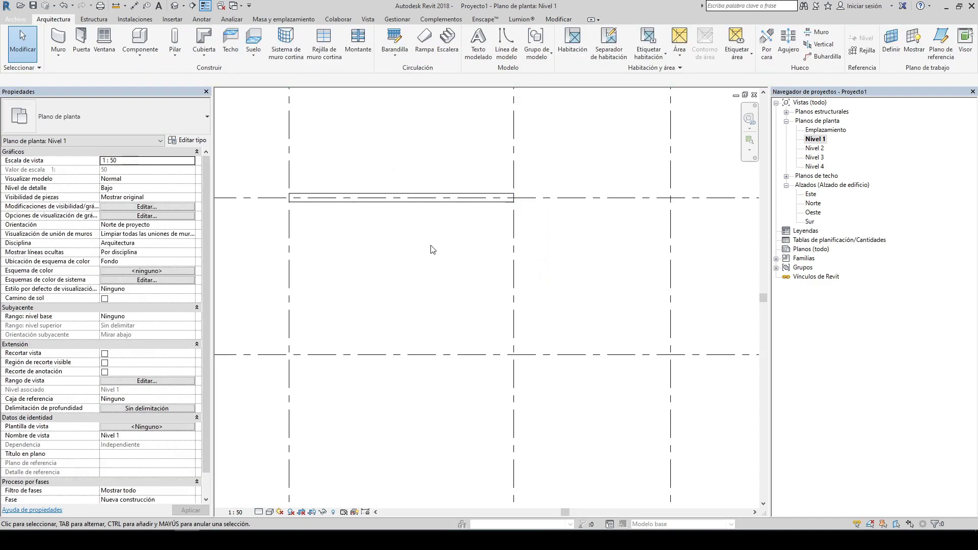
Step: Draw a wall along grid B from grid 1 to grid 2 with its height set to Nivel 2
{"action": "left_click", "coordinate": [58, 39]}
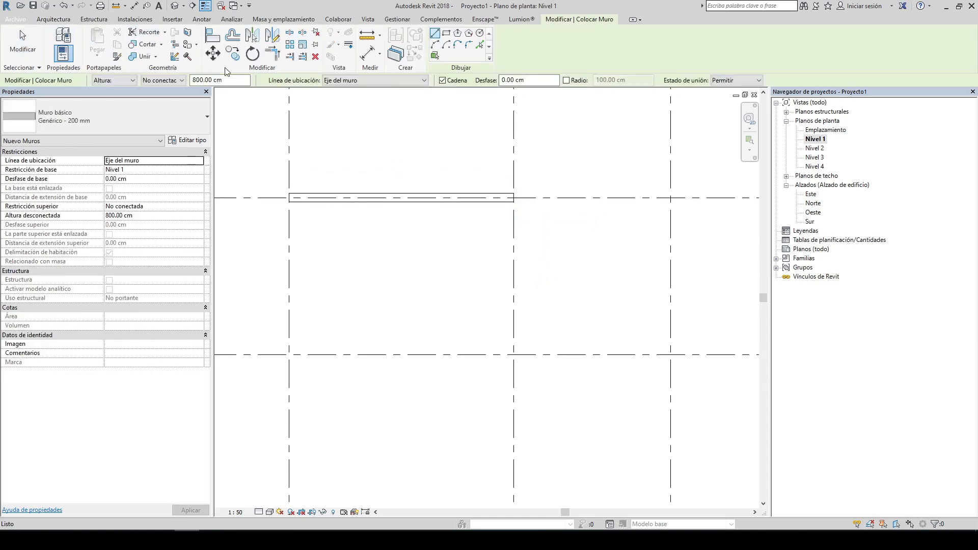
{"action": "left_click", "coordinate": [181, 80]}
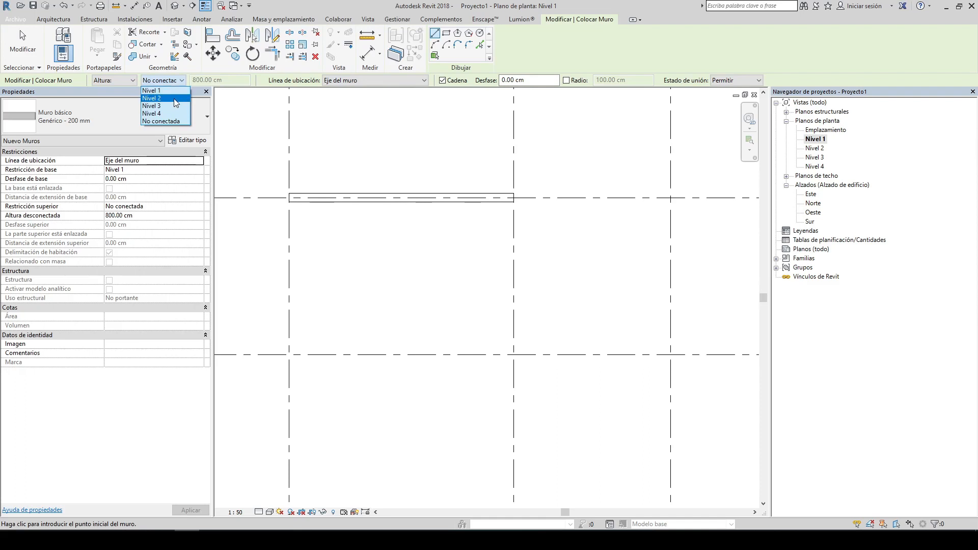
{"action": "left_click", "coordinate": [174, 99]}
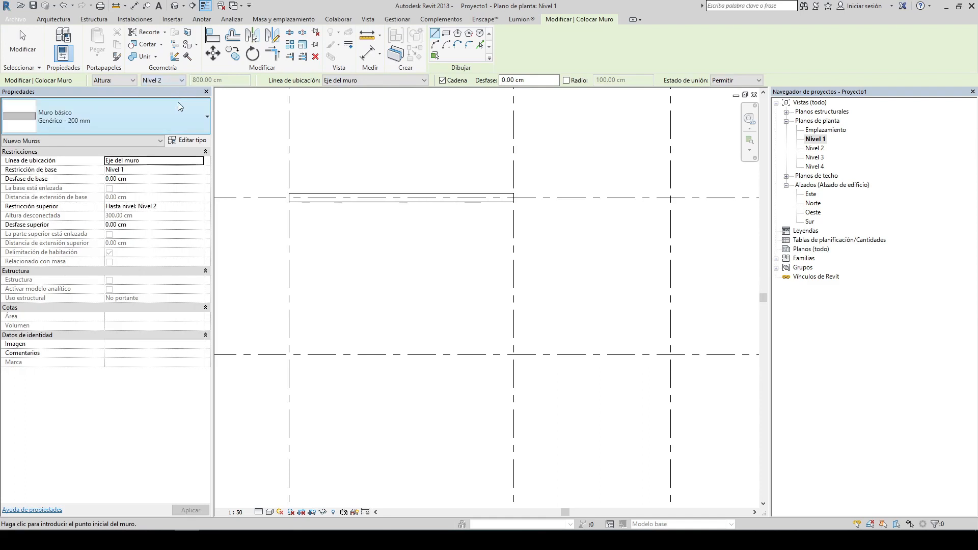
{"action": "left_click", "coordinate": [289, 355]}
{"action": "left_click", "coordinate": [512, 355]}
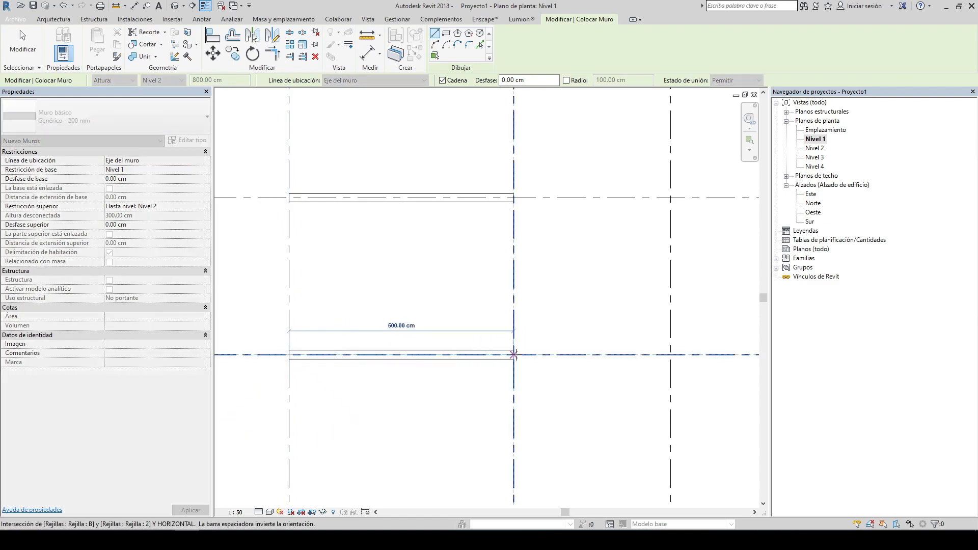
{"action": "key", "text": "Escape"}
{"action": "key", "text": "Escape"}
Step: Select the grid B wall and inspect its top constraint
{"action": "left_click", "coordinate": [334, 352]}
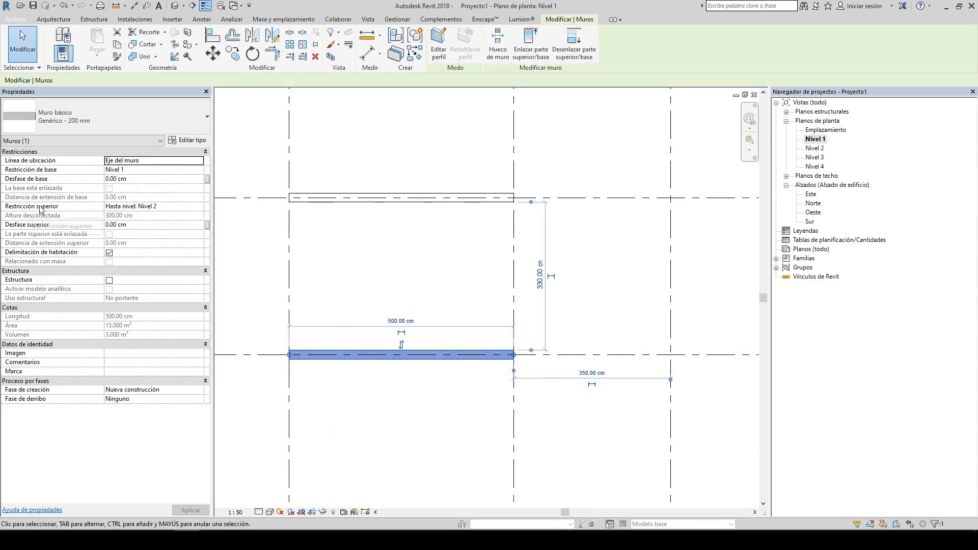
{"action": "left_click", "coordinate": [390, 265]}
{"action": "middle_click_drag", "start_coordinate": [516, 277], "coordinate": [504, 180]}
{"action": "scroll", "coordinate": [453, 186], "scroll_direction": "down", "scroll_amount": 2}
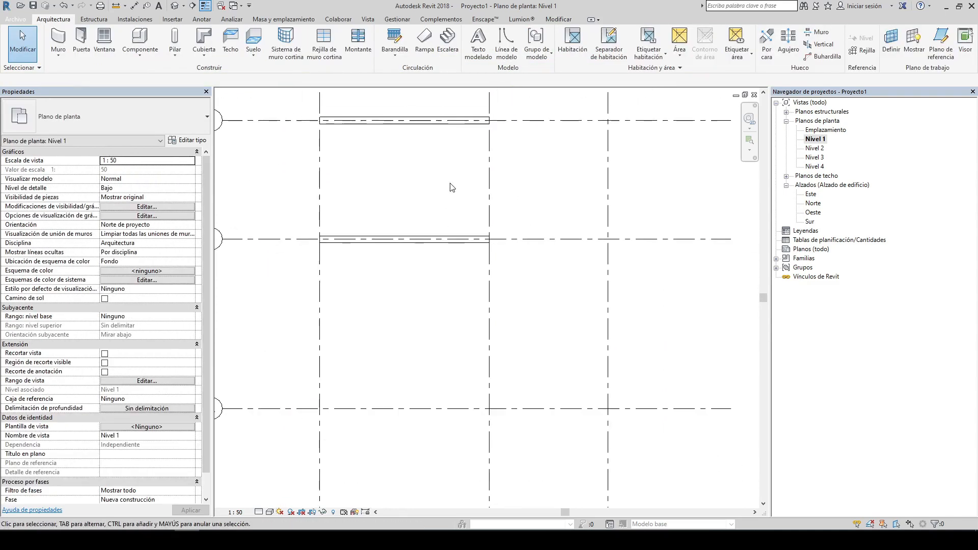
Step: Draw a wall along grid A from grid 1 to grid 2 with its height set to Nivel 3
{"action": "left_click", "coordinate": [55, 33]}
{"action": "left_click", "coordinate": [169, 81]}
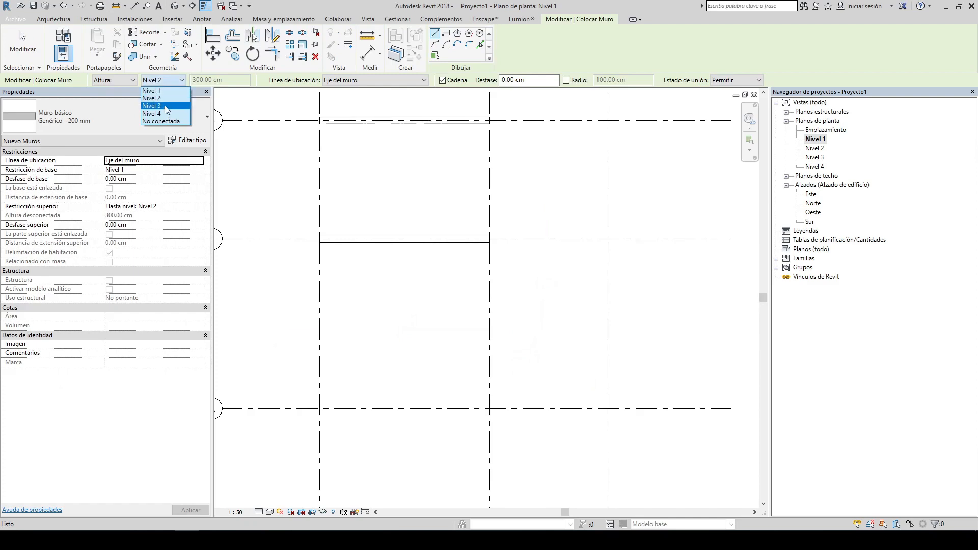
{"action": "left_click", "coordinate": [164, 106]}
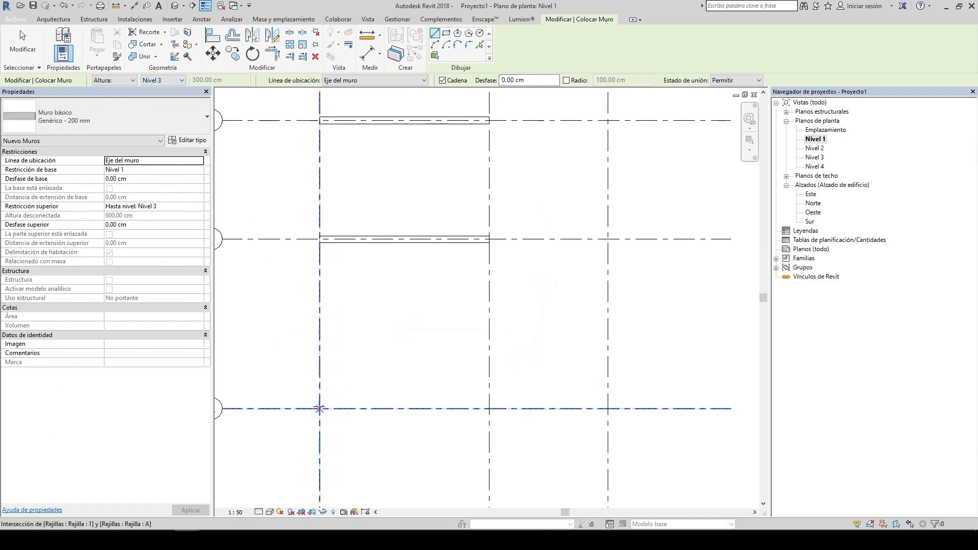
{"action": "left_click", "coordinate": [320, 408]}
{"action": "left_click", "coordinate": [489, 407]}
{"action": "scroll", "coordinate": [389, 286], "scroll_direction": "down", "scroll_amount": 3}
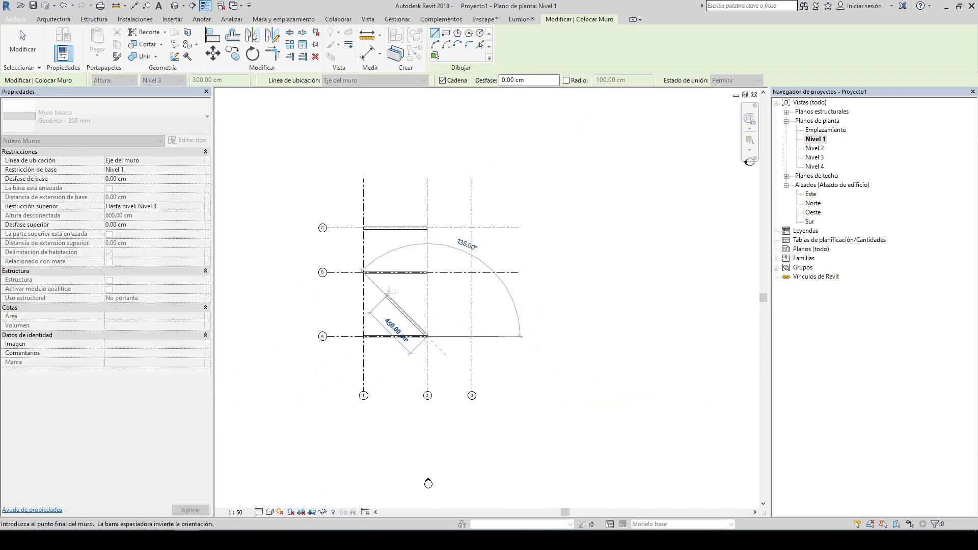
{"action": "key", "text": "Escape"}
{"action": "key", "text": "Escape"}
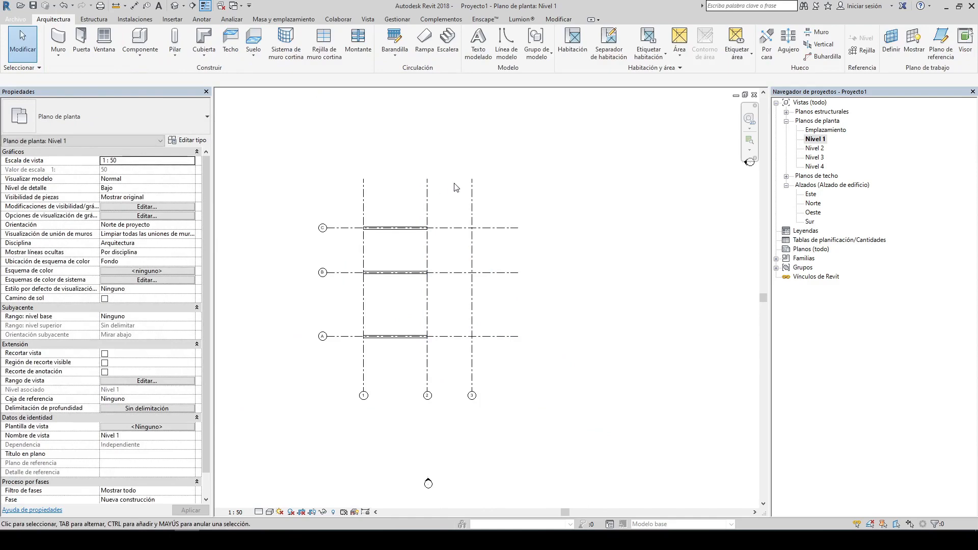
Step: Open the Este elevation view and set its view scale to 1:50
{"action": "double_click", "coordinate": [813, 204]}
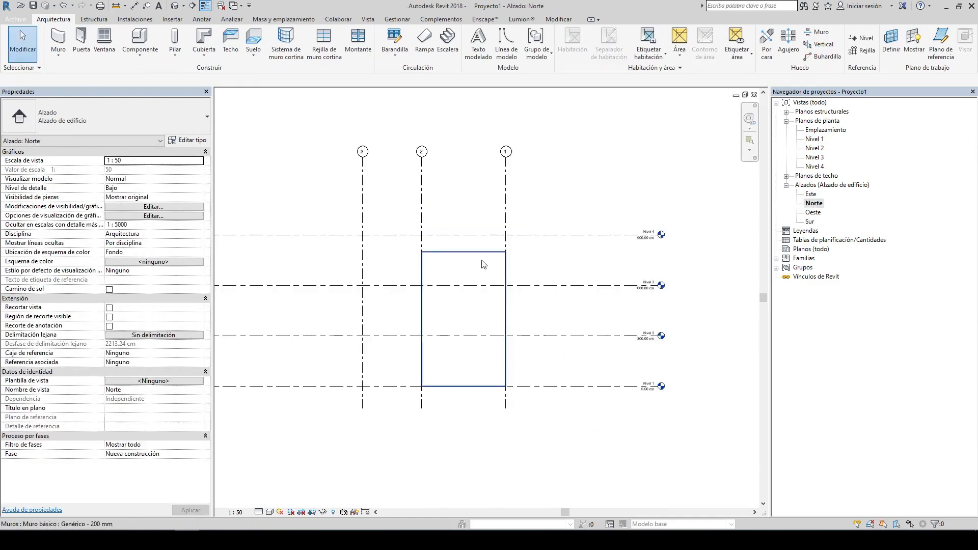
{"action": "double_click", "coordinate": [811, 194]}
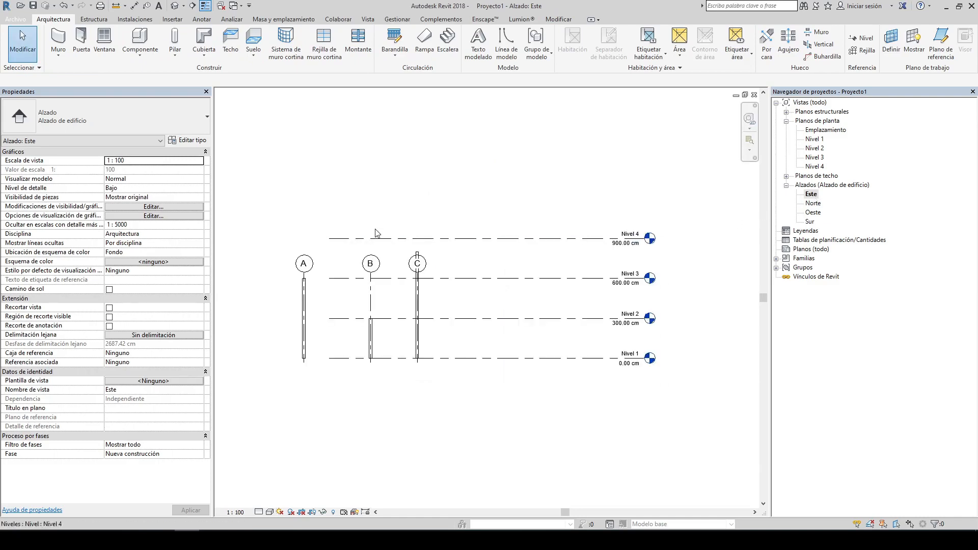
{"action": "left_click", "coordinate": [371, 269]}
{"action": "left_click", "coordinate": [236, 513]}
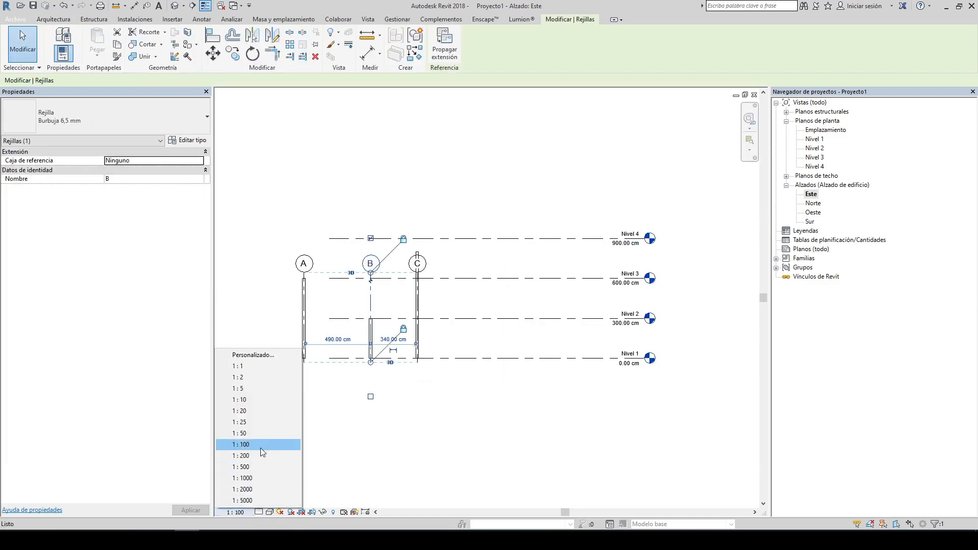
{"action": "left_click", "coordinate": [244, 443]}
Step: Drag grid A's end upward so its head lines up with the other grid heads
{"action": "left_click", "coordinate": [293, 240]}
{"action": "left_click", "coordinate": [316, 316]}
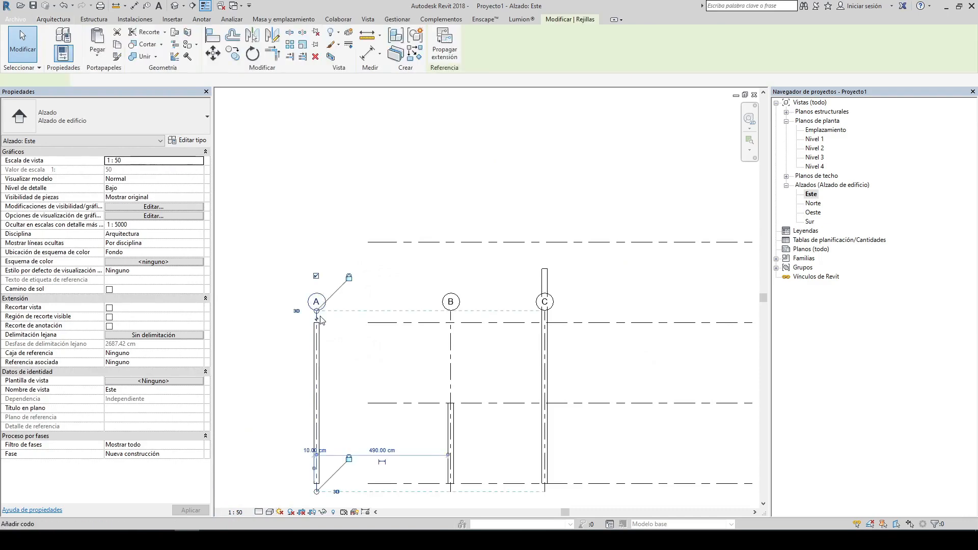
{"action": "left_click_drag", "start_coordinate": [316, 311], "coordinate": [316, 170]}
Step: Drag the level lines' left ends out past grid A in the elevation
{"action": "scroll", "coordinate": [412, 226], "scroll_direction": "down", "scroll_amount": 2}
{"action": "left_click", "coordinate": [412, 235]}
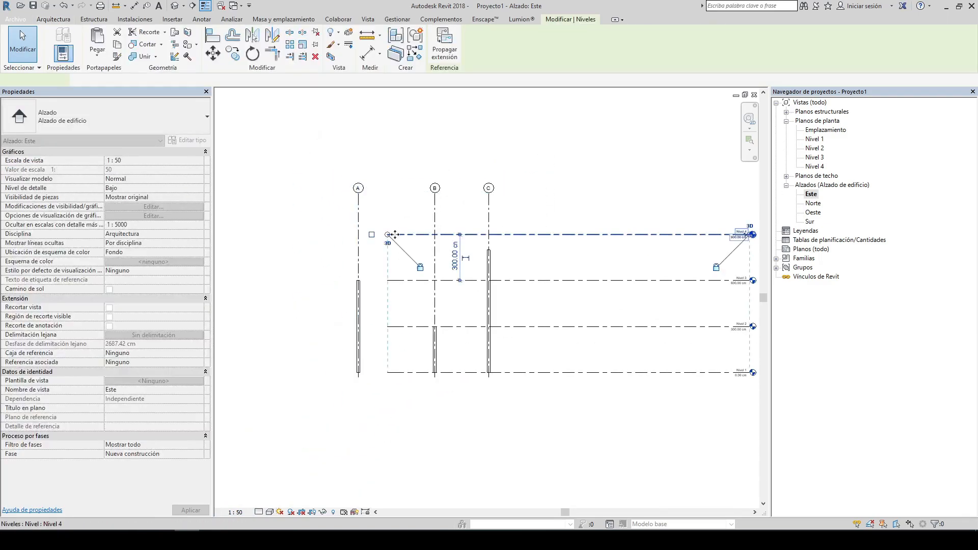
{"action": "left_click_drag", "start_coordinate": [388, 235], "coordinate": [269, 234]}
{"action": "left_click", "coordinate": [306, 204]}
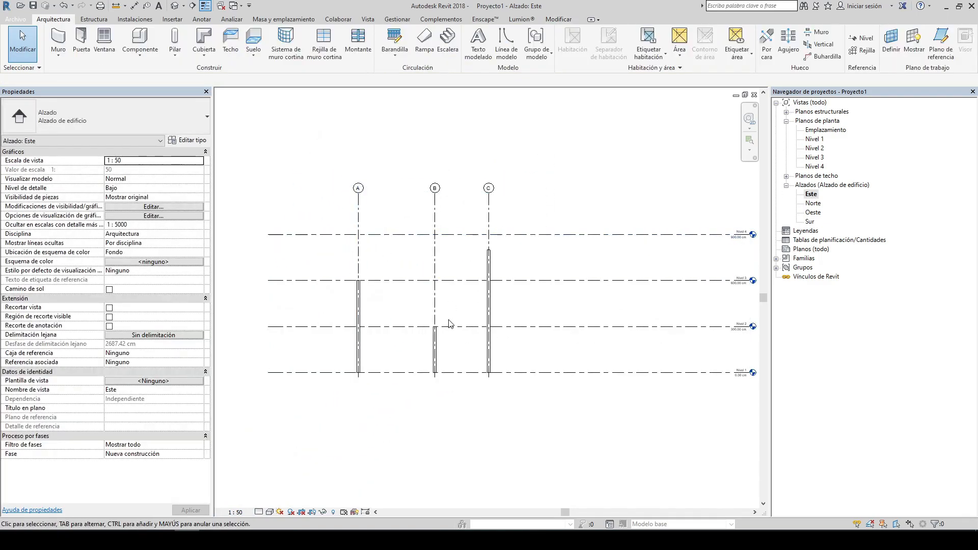
Step: Select the walls on grids C and B in the elevation to inspect their top constraints
{"action": "scroll", "coordinate": [448, 323], "scroll_direction": "up", "scroll_amount": 4}
{"action": "middle_click_drag", "start_coordinate": [533, 242], "coordinate": [547, 246]}
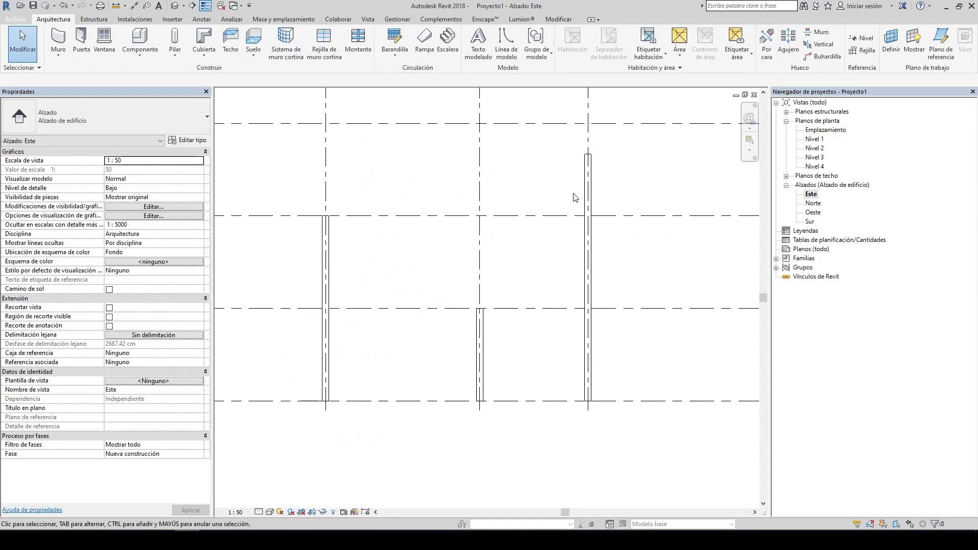
{"action": "left_click", "coordinate": [590, 176]}
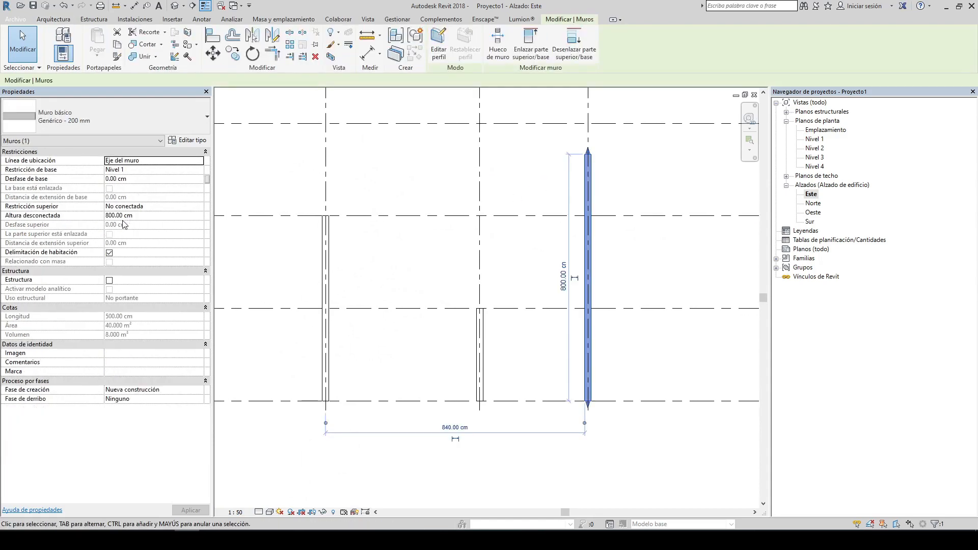
{"action": "left_click", "coordinate": [479, 352]}
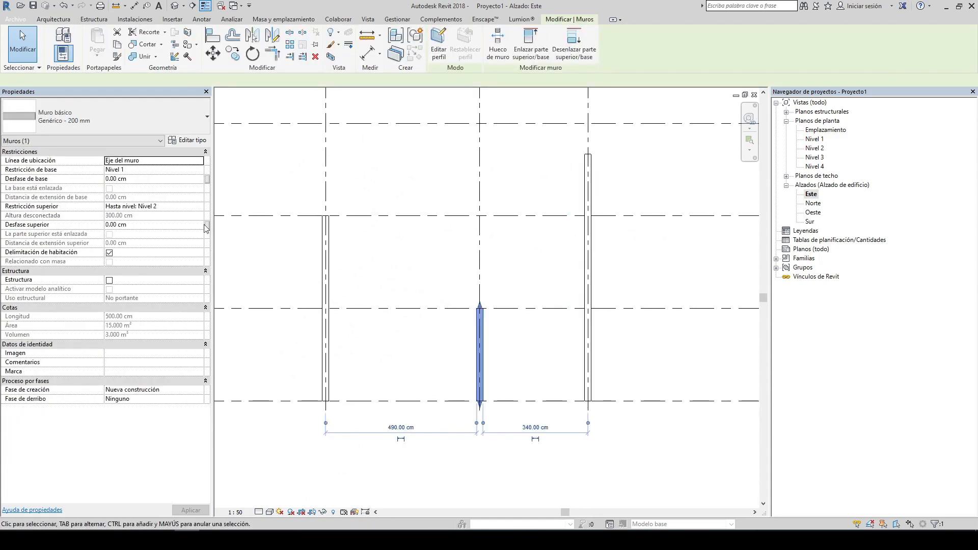
{"action": "scroll", "coordinate": [441, 290], "scroll_direction": "down", "scroll_amount": 2}
{"action": "scroll", "coordinate": [440, 288], "scroll_direction": "down", "scroll_amount": 1}
{"action": "middle_click_drag", "start_coordinate": [629, 259], "coordinate": [327, 261]}
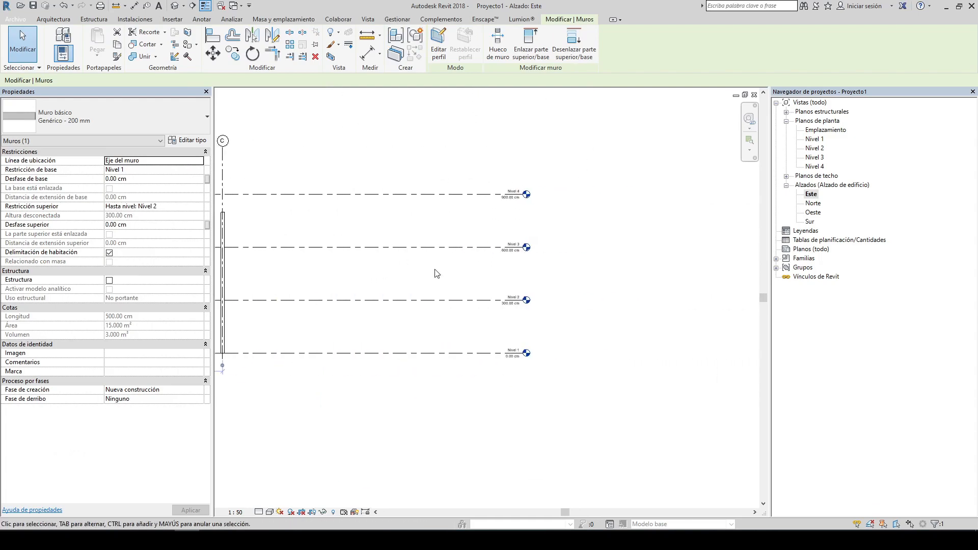
Step: Drag the Nivel 2 level line's end toward the left of the elevation
{"action": "left_click", "coordinate": [477, 335]}
{"action": "left_click", "coordinate": [480, 302]}
{"action": "left_click", "coordinate": [514, 301]}
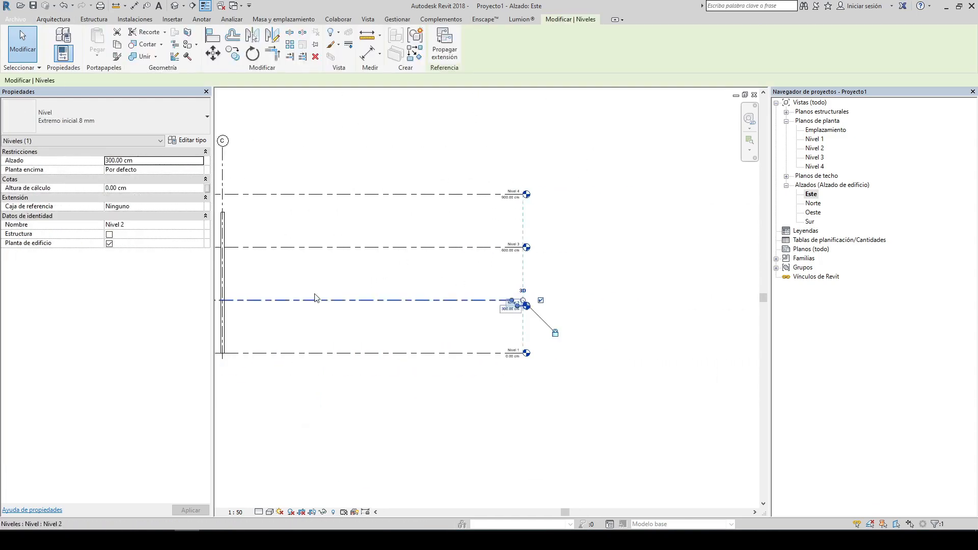
{"action": "left_click", "coordinate": [403, 317]}
{"action": "middle_click_drag", "start_coordinate": [405, 321], "coordinate": [390, 301]}
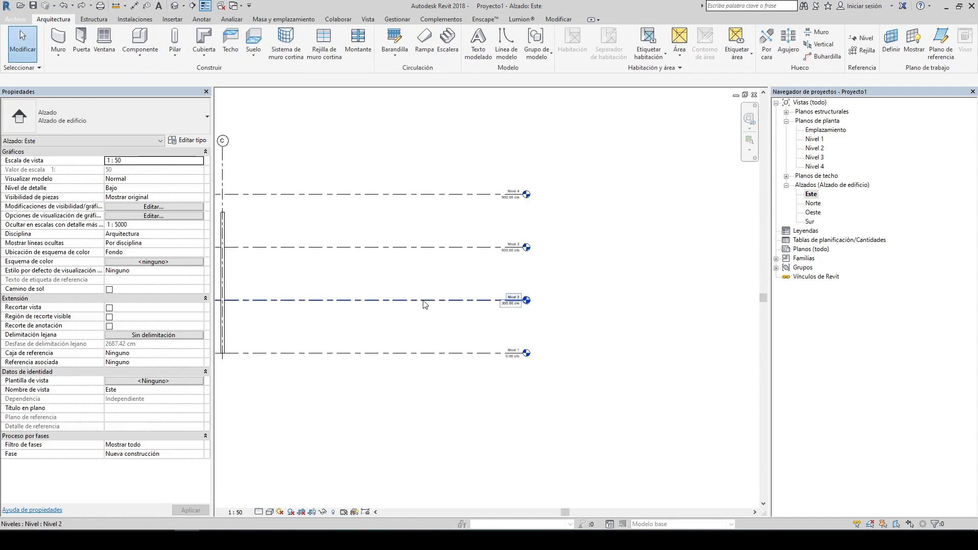
{"action": "left_click", "coordinate": [512, 300]}
{"action": "left_click_drag", "start_coordinate": [523, 301], "coordinate": [270, 307]}
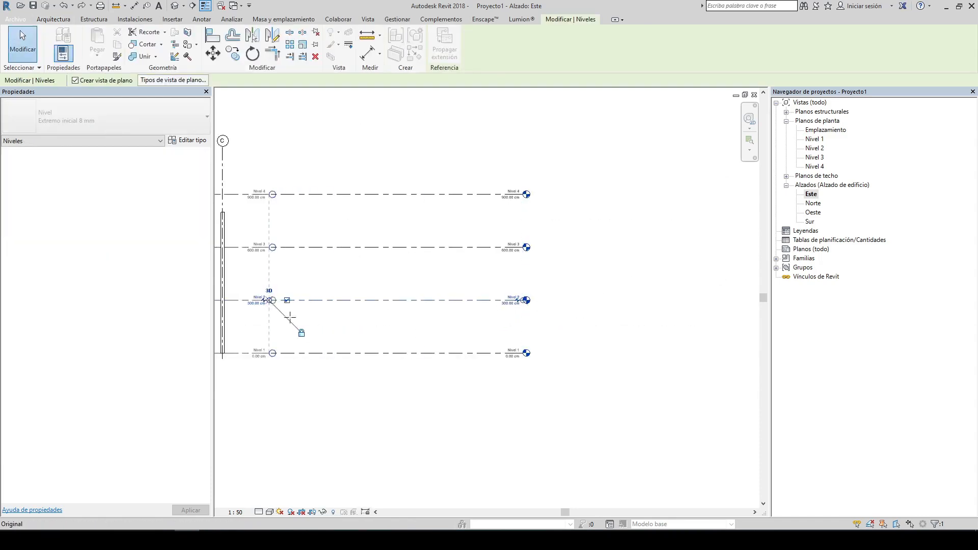
{"action": "left_click", "coordinate": [302, 286]}
{"action": "middle_click_drag", "start_coordinate": [305, 278], "coordinate": [618, 259]}
{"action": "scroll", "coordinate": [619, 263], "scroll_direction": "up", "scroll_amount": 2}
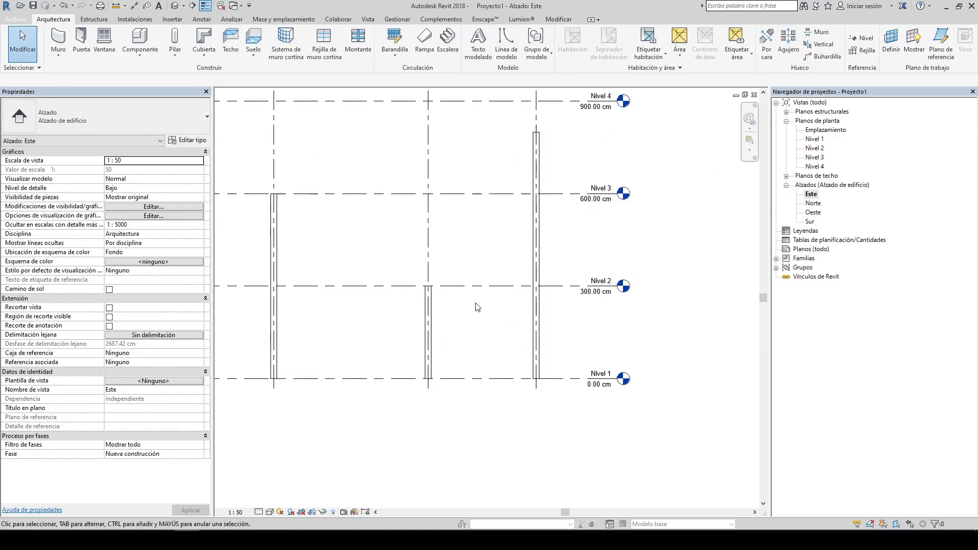
Step: Select the grid B wall and examine its top end at Nivel 2
{"action": "scroll", "coordinate": [560, 275], "scroll_direction": "up", "scroll_amount": 1}
{"action": "left_click", "coordinate": [462, 290]}
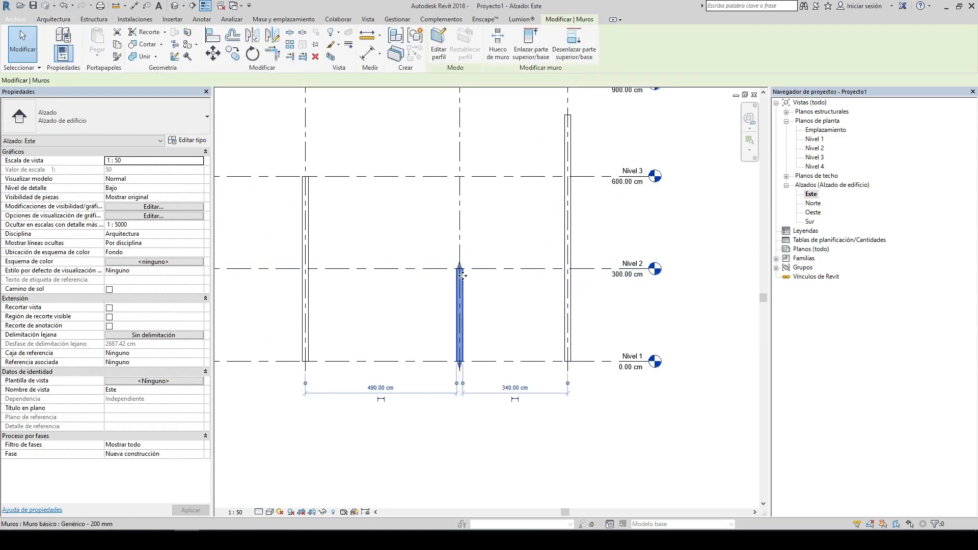
{"action": "scroll", "coordinate": [459, 283], "scroll_direction": "up", "scroll_amount": 5}
{"action": "left_click_drag", "start_coordinate": [456, 272], "coordinate": [477, 262]}
{"action": "left_click", "coordinate": [505, 233]}
{"action": "scroll", "coordinate": [481, 238], "scroll_direction": "down", "scroll_amount": 3}
{"action": "scroll", "coordinate": [480, 252], "scroll_direction": "down", "scroll_amount": 1}
{"action": "left_click", "coordinate": [478, 269]}
{"action": "scroll", "coordinate": [473, 245], "scroll_direction": "up", "scroll_amount": 3}
{"action": "scroll", "coordinate": [436, 213], "scroll_direction": "down", "scroll_amount": 2}
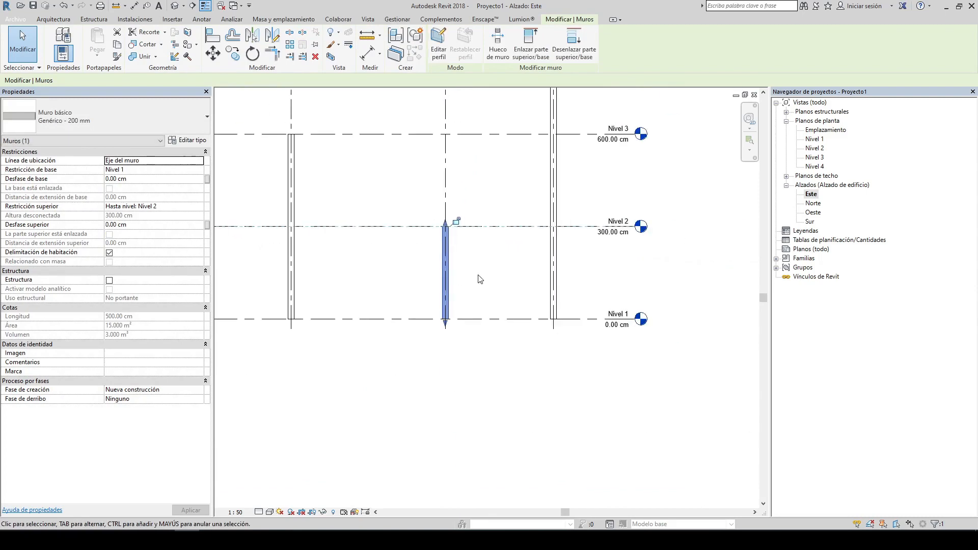
{"action": "key", "text": "Escape"}
Step: Set the grid A wall's top constraint to Hasta nivel: Nivel 4
{"action": "middle_click_drag", "start_coordinate": [374, 153], "coordinate": [393, 204]}
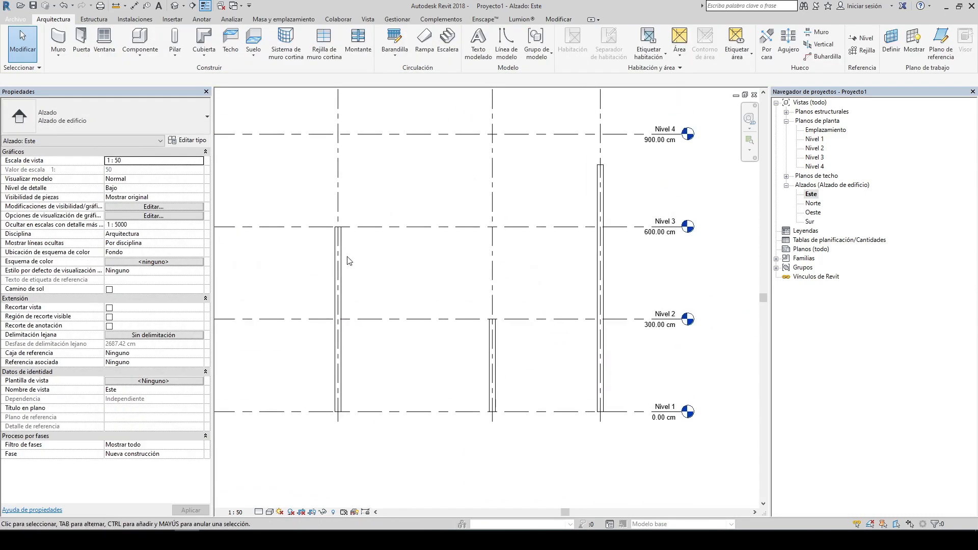
{"action": "left_click", "coordinate": [339, 262]}
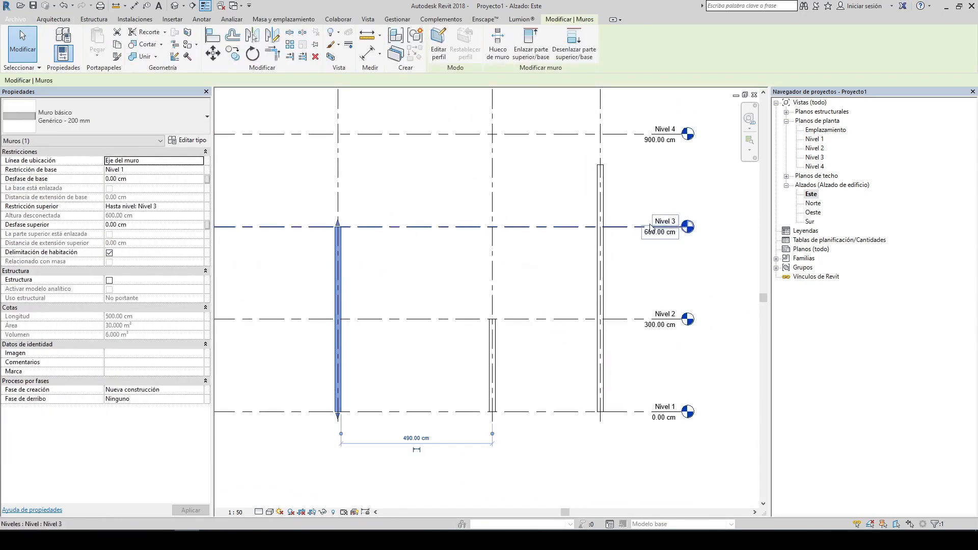
{"action": "left_click", "coordinate": [359, 258]}
{"action": "left_click", "coordinate": [337, 238]}
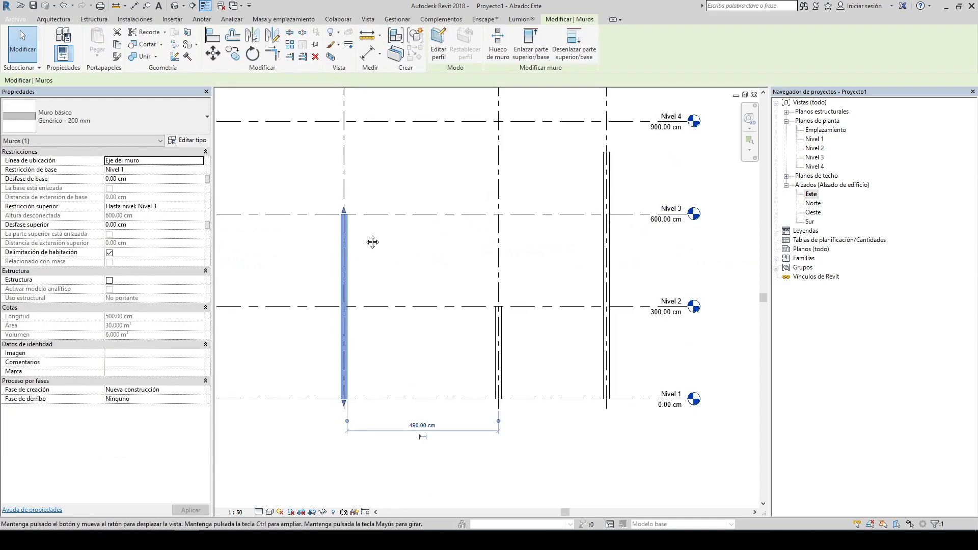
{"action": "scroll", "coordinate": [414, 266], "scroll_direction": "down", "scroll_amount": 2}
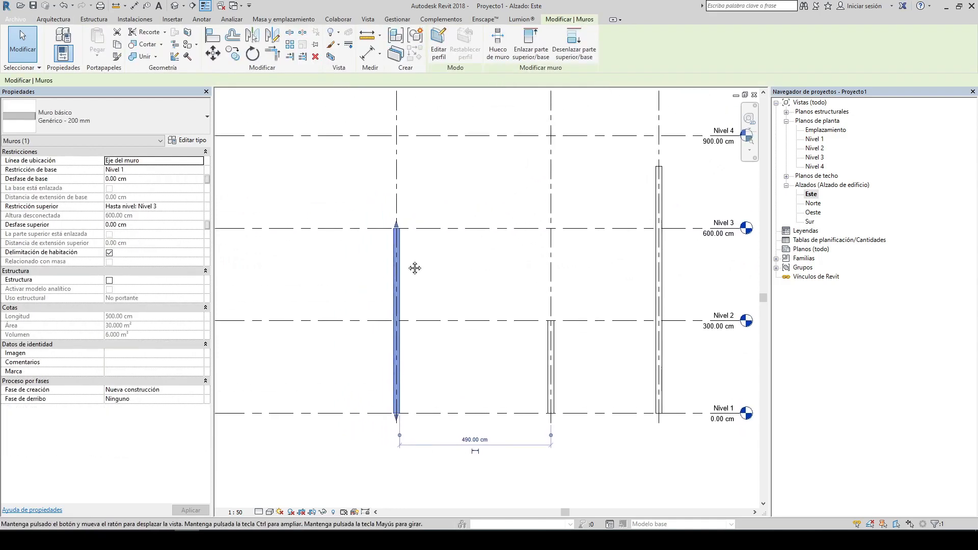
{"action": "left_click", "coordinate": [195, 207]}
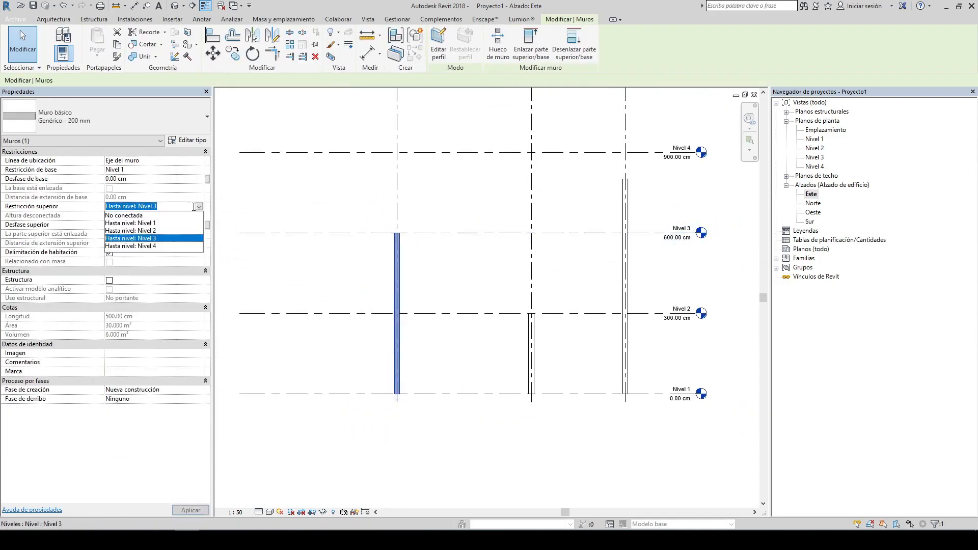
{"action": "left_click", "coordinate": [155, 248]}
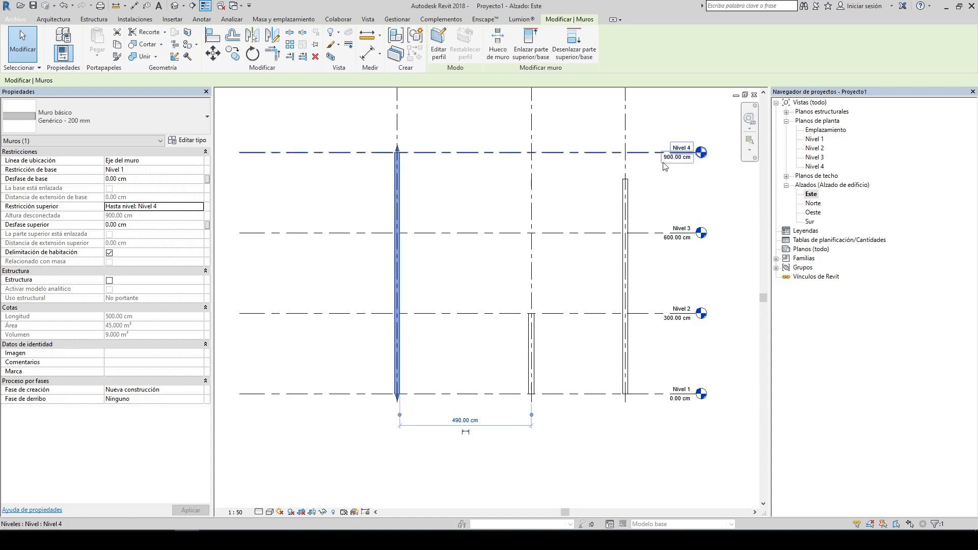
{"action": "left_click", "coordinate": [610, 195]}
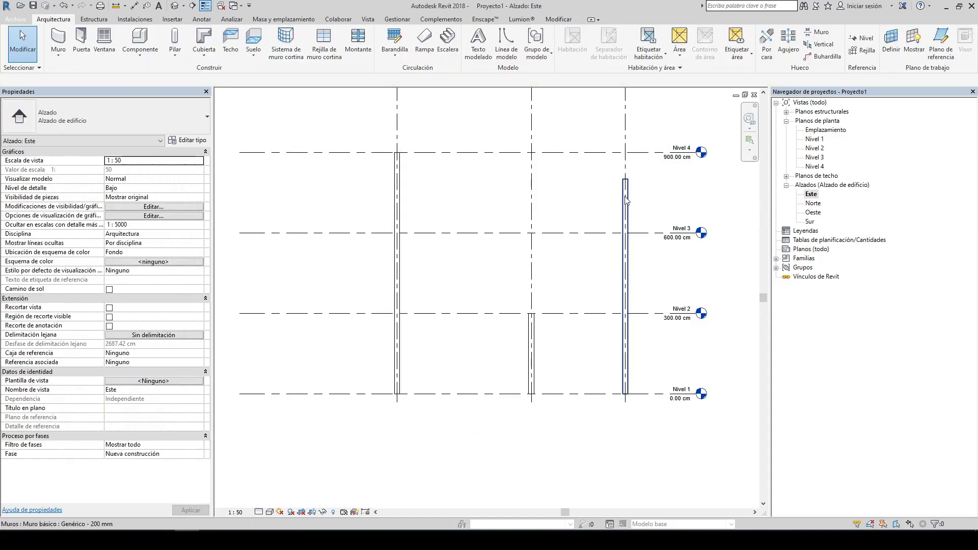
Step: Set the grid C wall's unconnected height to 250 cm
{"action": "left_click", "coordinate": [625, 196]}
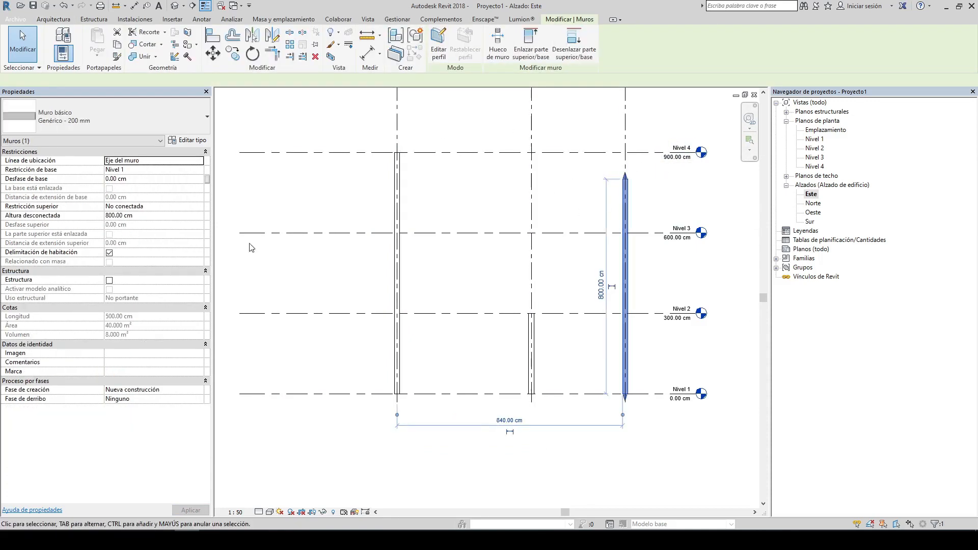
{"action": "left_click", "coordinate": [192, 206]}
{"action": "left_click", "coordinate": [118, 216]}
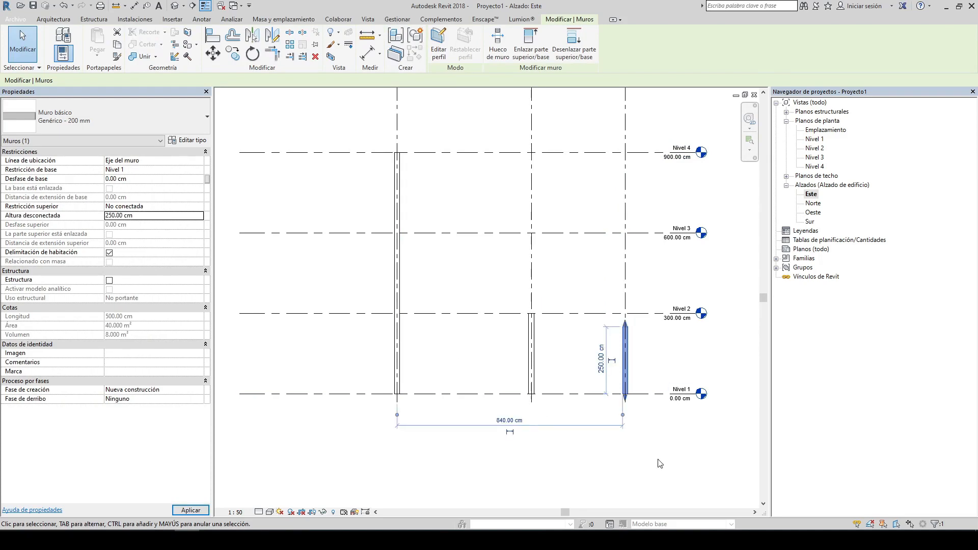
{"action": "left_click", "coordinate": [637, 339]}
Step: Zoom in to examine the top of the shortened grid C wall
{"action": "scroll", "coordinate": [637, 337], "scroll_direction": "up", "scroll_amount": 3}
{"action": "left_click", "coordinate": [613, 317]}
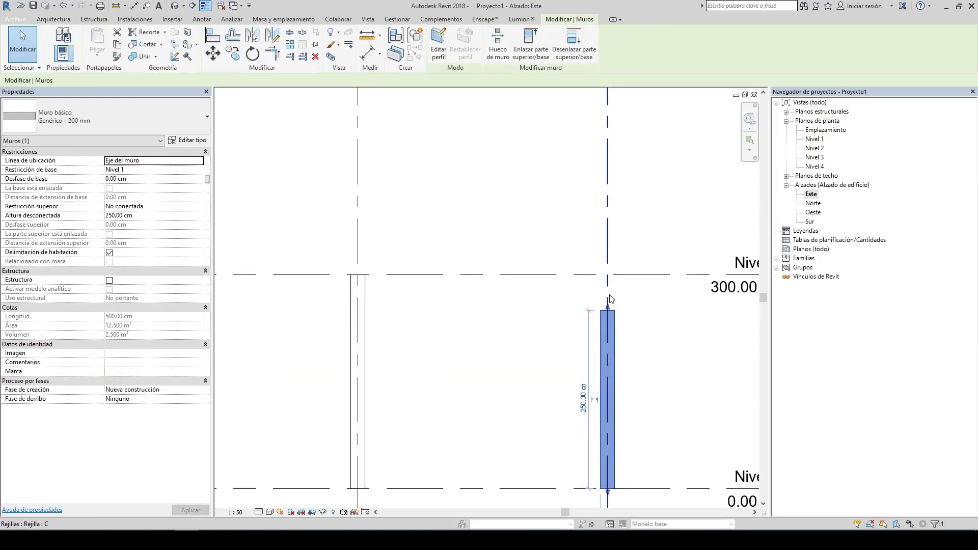
{"action": "left_click", "coordinate": [589, 307]}
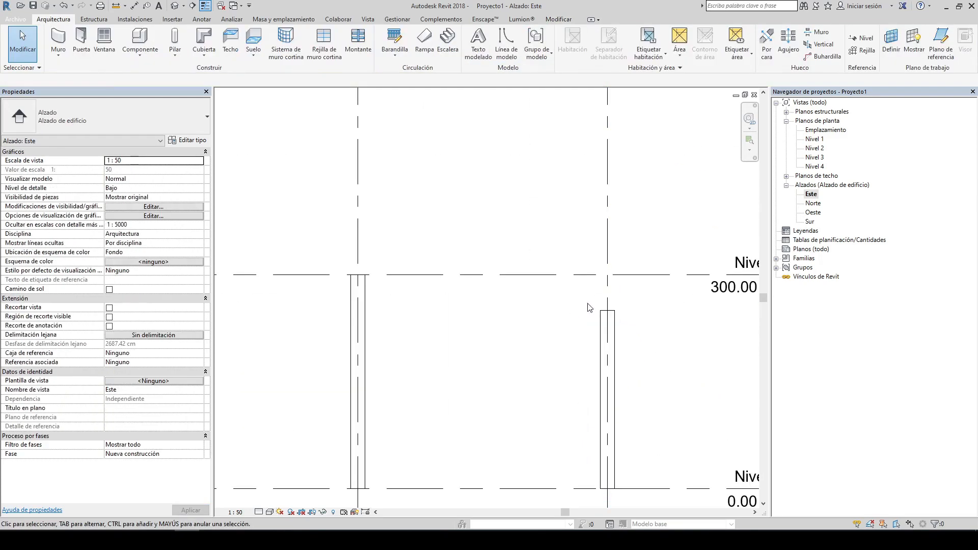
{"action": "left_click", "coordinate": [613, 322]}
{"action": "scroll", "coordinate": [534, 295], "scroll_direction": "down", "scroll_amount": 7}
{"action": "left_click", "coordinate": [527, 264]}
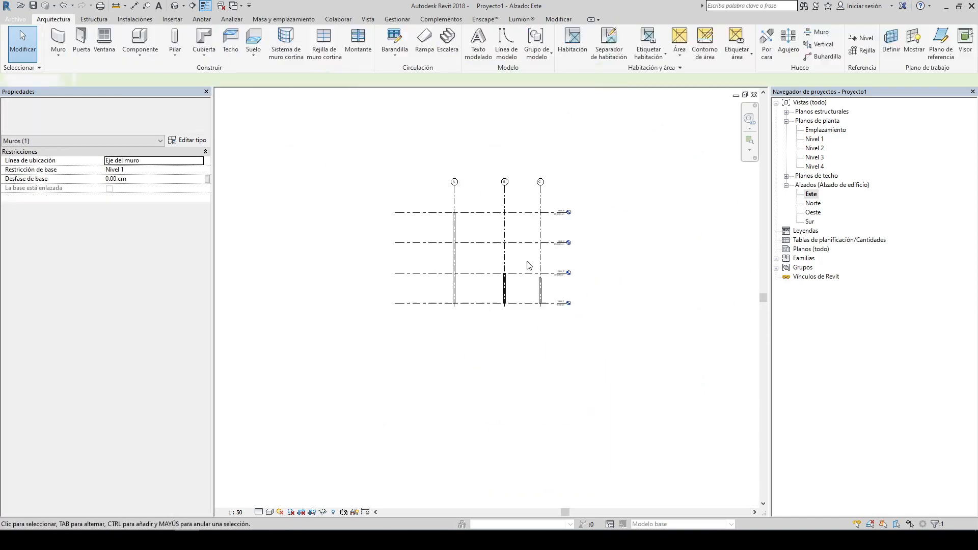
{"action": "middle_click_drag", "start_coordinate": [476, 221], "coordinate": [481, 240]}
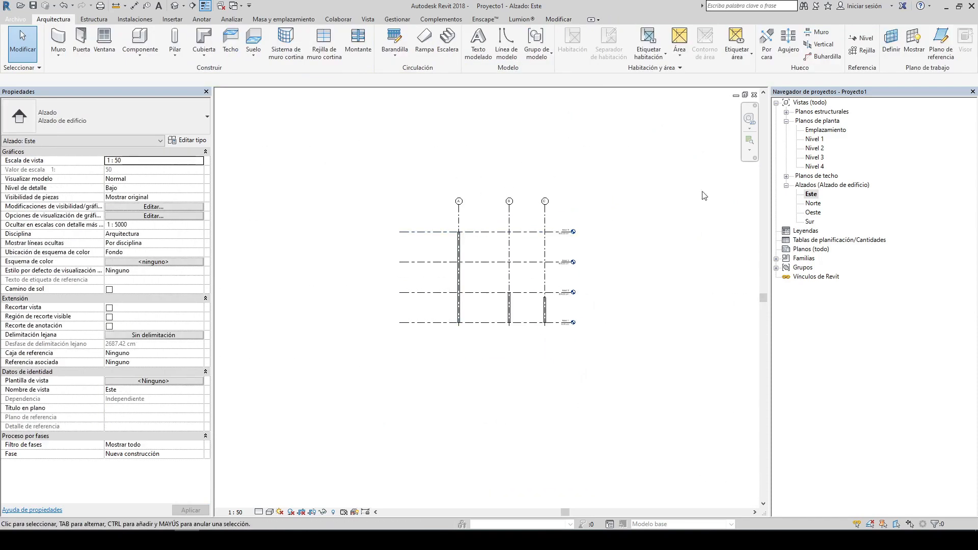
Step: Return to the Nivel 1 floor plan view
{"action": "double_click", "coordinate": [819, 143]}
{"action": "scroll", "coordinate": [419, 260], "scroll_direction": "up", "scroll_amount": 4}
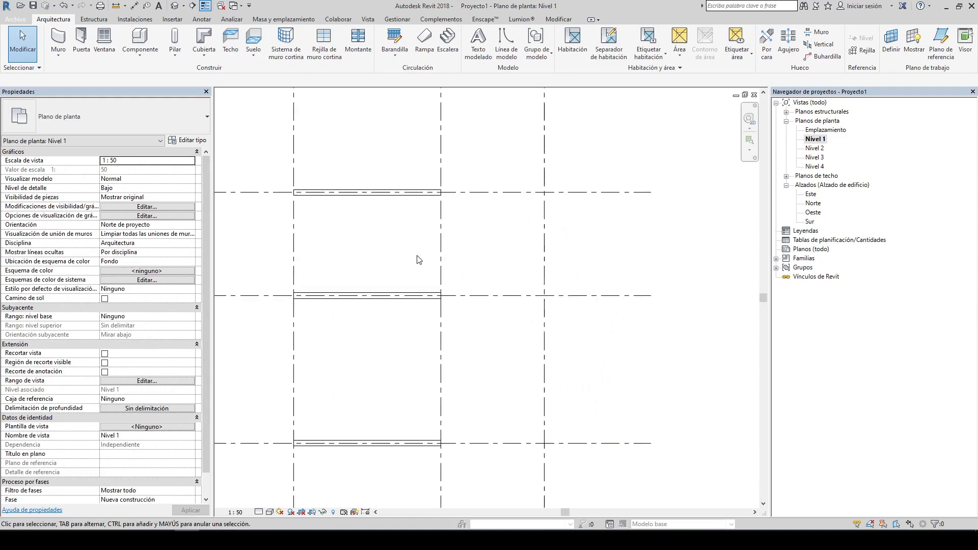
{"action": "middle_click_drag", "start_coordinate": [372, 251], "coordinate": [404, 216]}
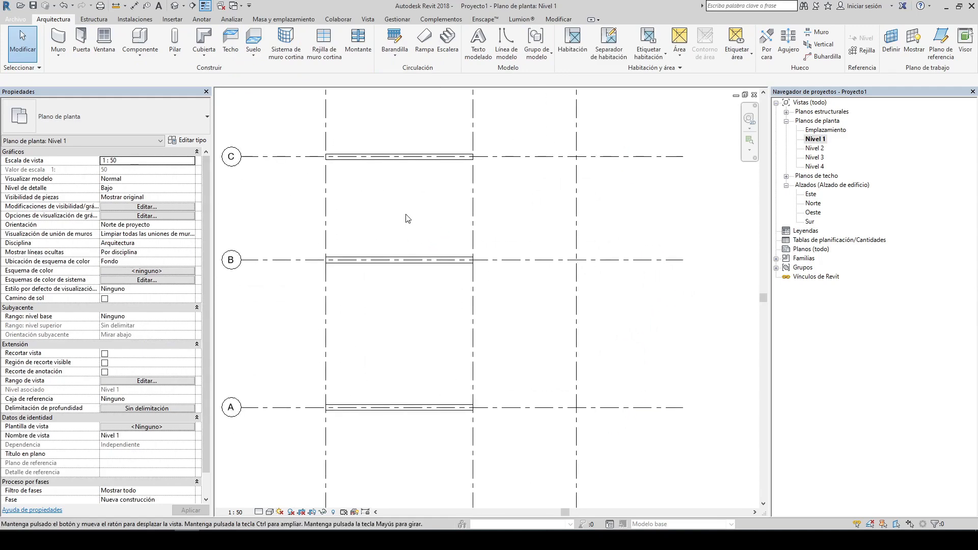
Step: Draw a wall along grid 1 from grid C down to grid A on Nivel 1, then exit the Wall tool
{"action": "left_click", "coordinate": [59, 42]}
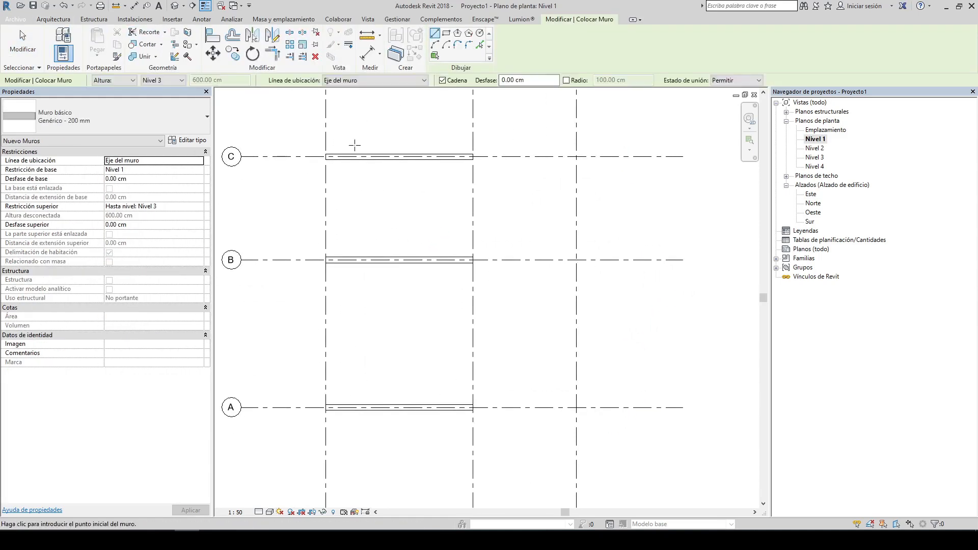
{"action": "scroll", "coordinate": [310, 164], "scroll_direction": "up", "scroll_amount": 4}
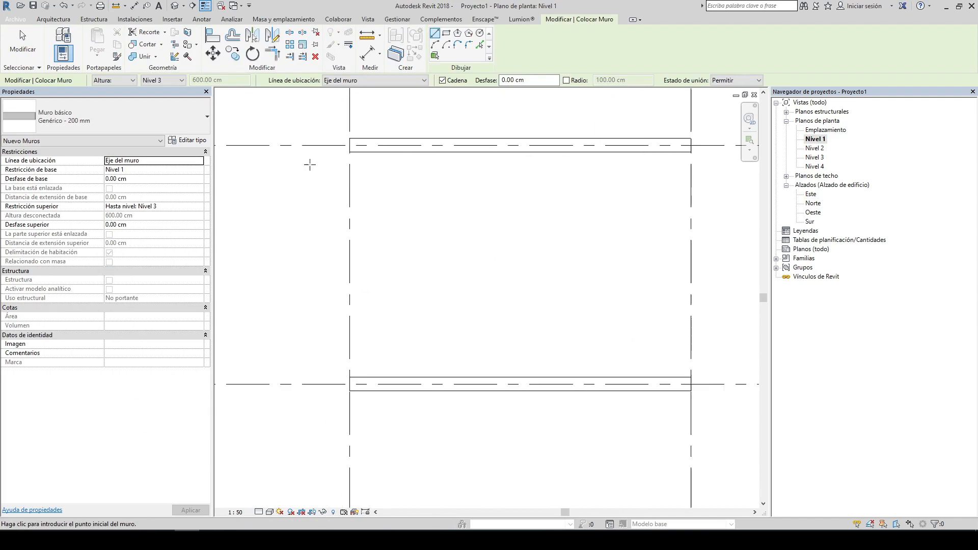
{"action": "scroll", "coordinate": [348, 145], "scroll_direction": "up", "scroll_amount": 5}
{"action": "left_click", "coordinate": [349, 145]}
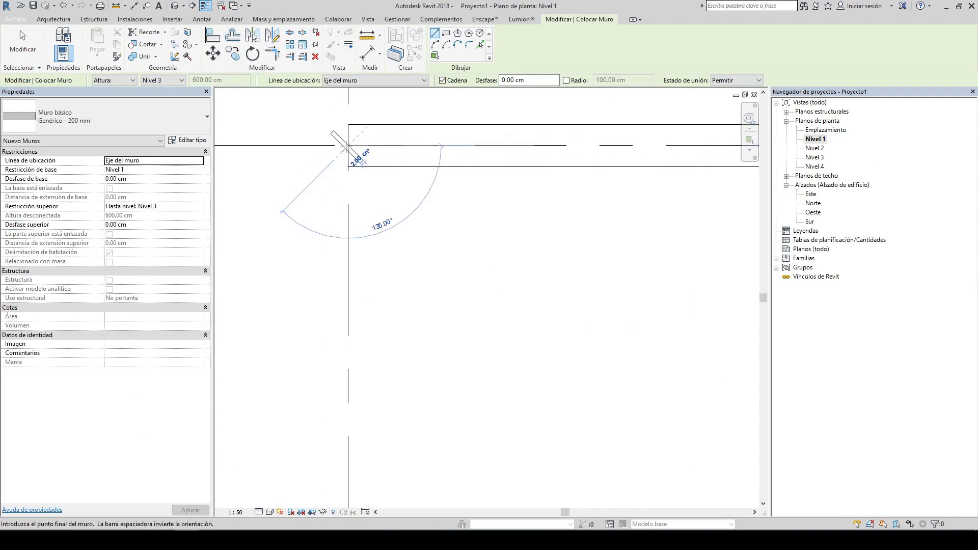
{"action": "scroll", "coordinate": [349, 148], "scroll_direction": "down", "scroll_amount": 8}
{"action": "scroll", "coordinate": [348, 316], "scroll_direction": "up", "scroll_amount": 4}
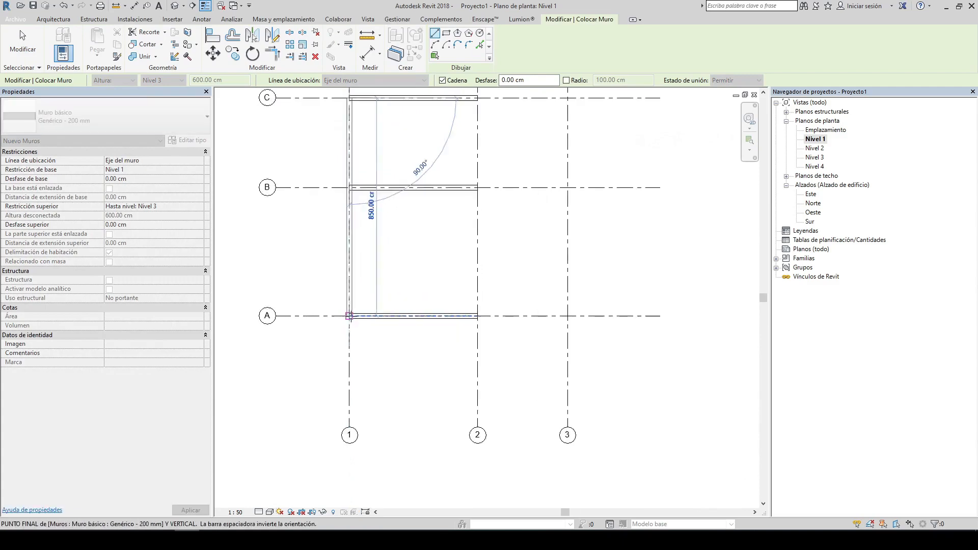
{"action": "left_click", "coordinate": [347, 315]}
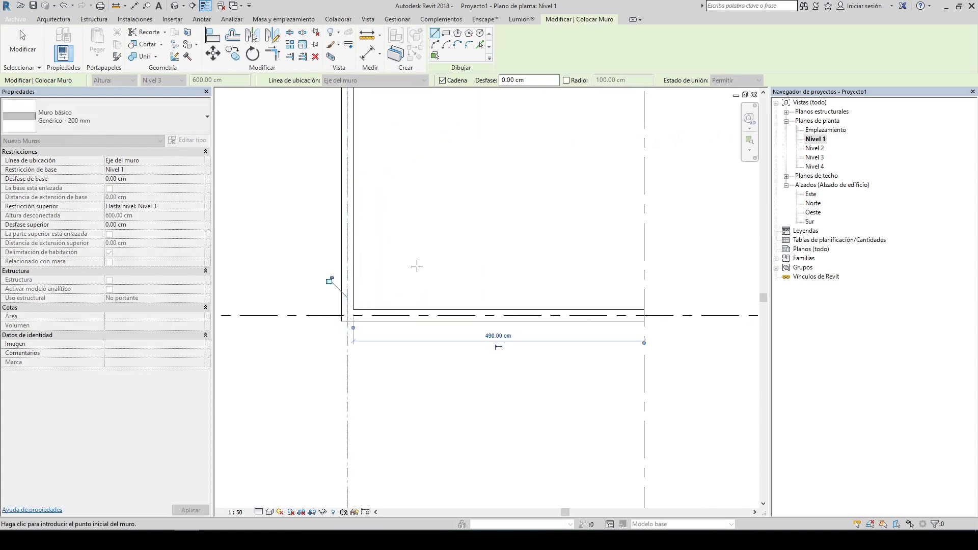
{"action": "key", "text": "Escape"}
{"action": "key", "text": "Escape"}
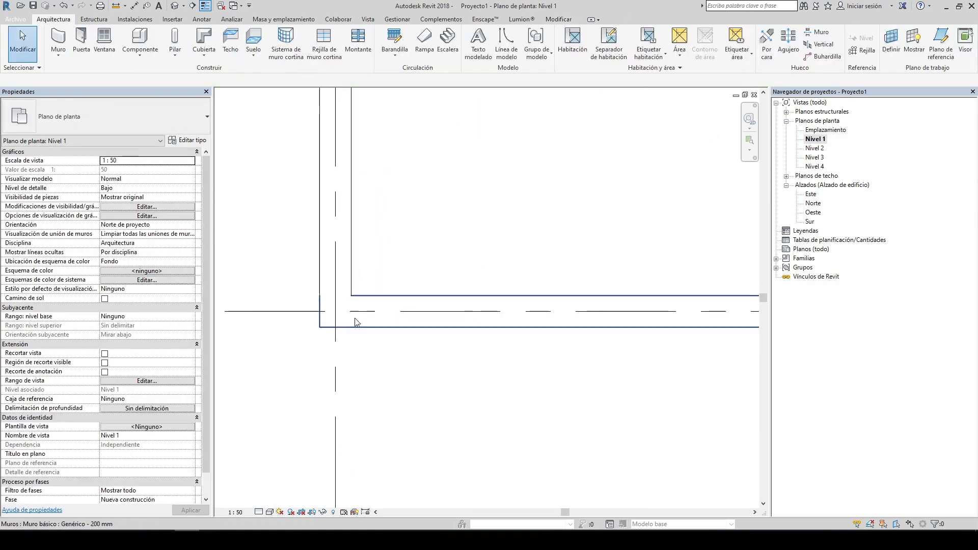
Step: Select and inspect the new grid 1 wall and its corner joins with the grid A and C walls
{"action": "scroll", "coordinate": [351, 298], "scroll_direction": "up", "scroll_amount": 7}
{"action": "left_click", "coordinate": [352, 292]}
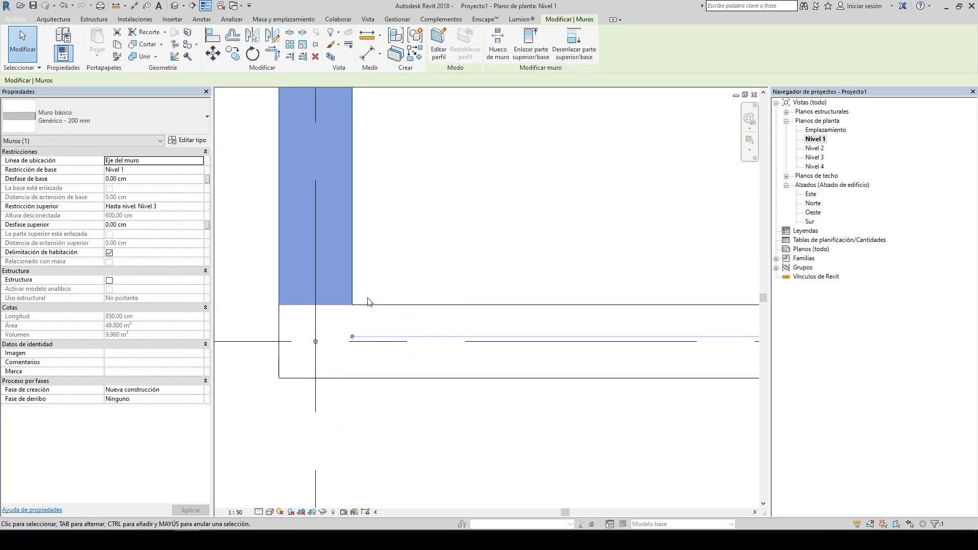
{"action": "left_click", "coordinate": [265, 311]}
{"action": "scroll", "coordinate": [330, 306], "scroll_direction": "up", "scroll_amount": 2}
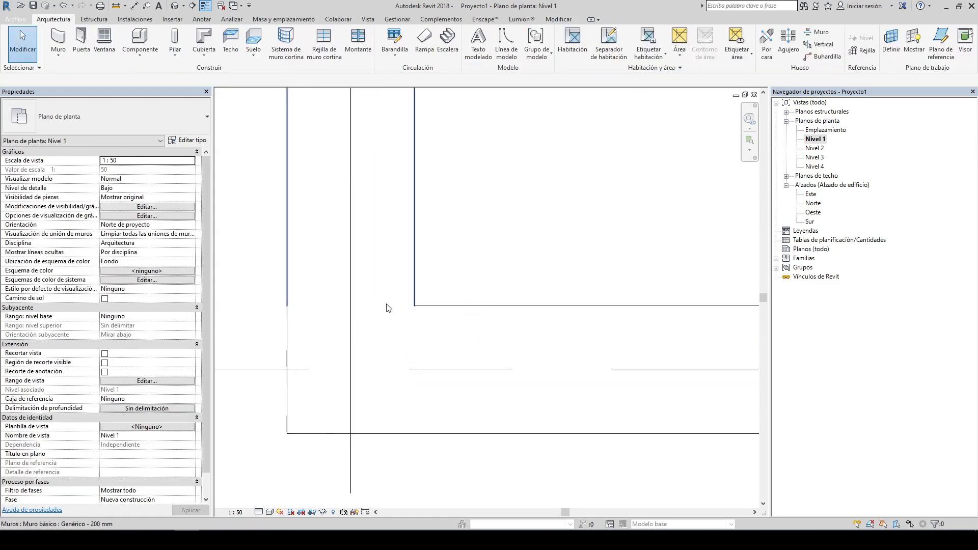
{"action": "scroll", "coordinate": [463, 255], "scroll_direction": "down", "scroll_amount": 4}
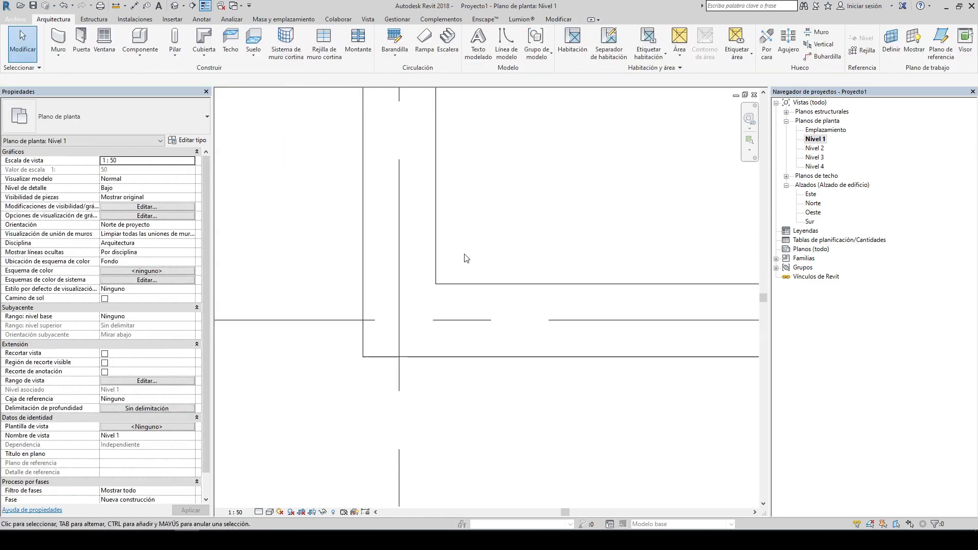
{"action": "left_click", "coordinate": [446, 226]}
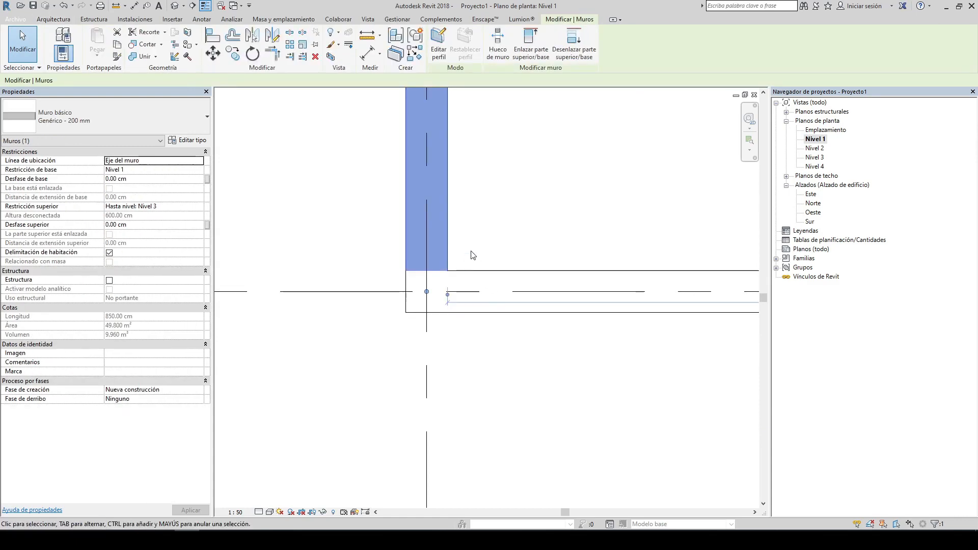
{"action": "left_click", "coordinate": [473, 255]}
{"action": "scroll", "coordinate": [444, 260], "scroll_direction": "up", "scroll_amount": 1}
{"action": "left_click", "coordinate": [444, 257]}
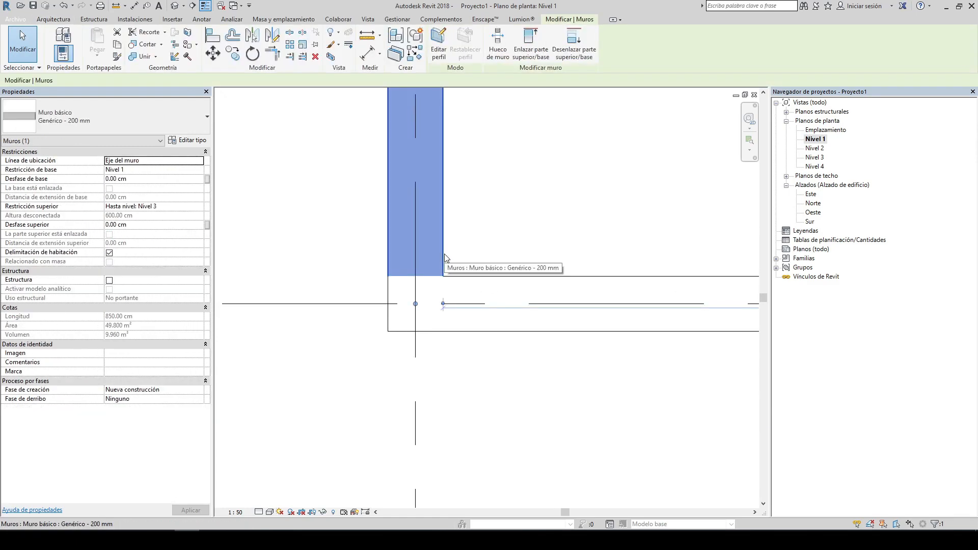
{"action": "scroll", "coordinate": [468, 216], "scroll_direction": "down", "scroll_amount": 5}
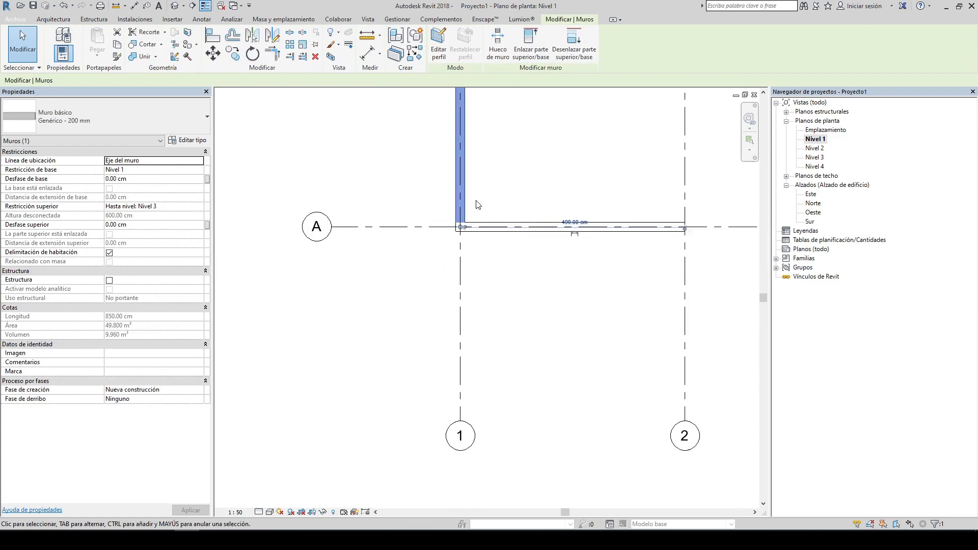
{"action": "left_click", "coordinate": [501, 188]}
{"action": "middle_click_drag", "start_coordinate": [503, 186], "coordinate": [493, 353]}
{"action": "scroll", "coordinate": [433, 326], "scroll_direction": "down", "scroll_amount": 4}
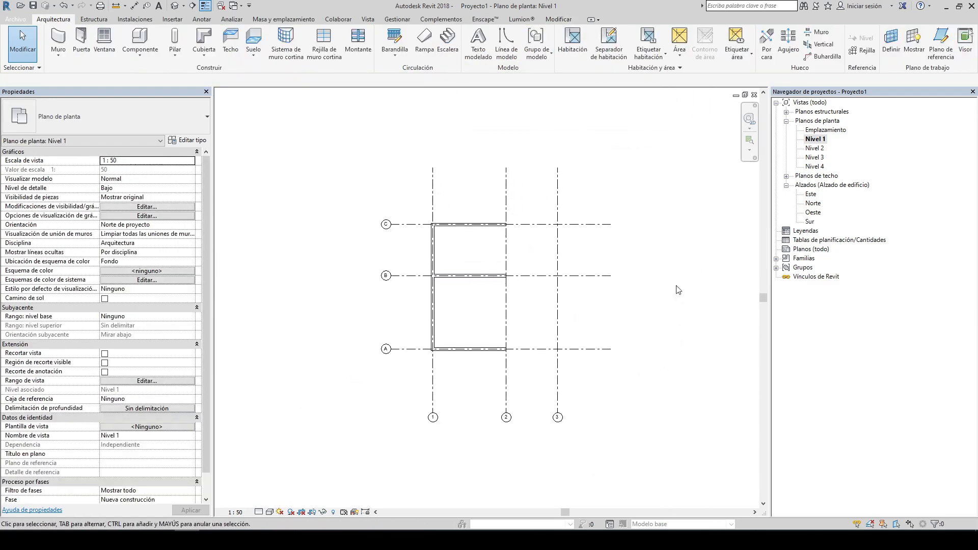
{"action": "scroll", "coordinate": [458, 371], "scroll_direction": "up", "scroll_amount": 6}
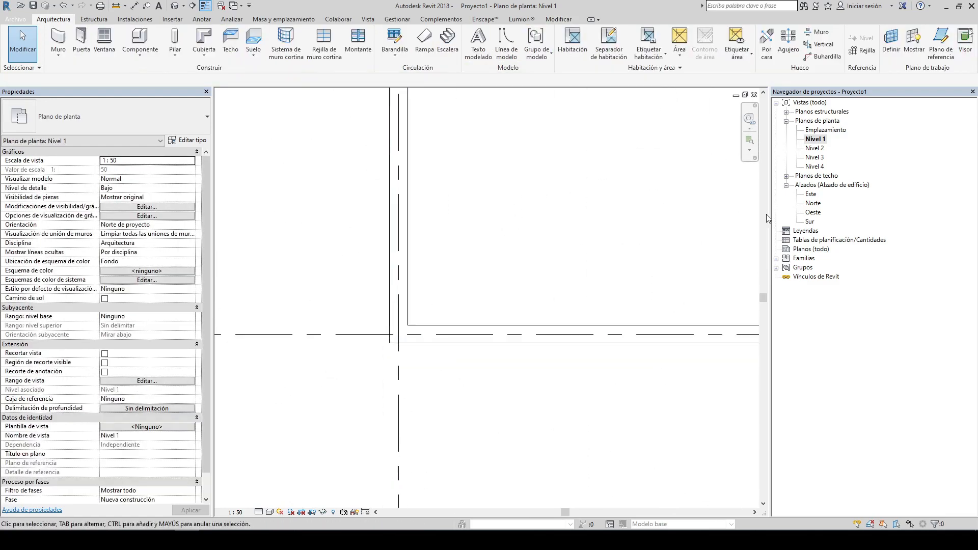
Step: Open the East elevation and examine the walls' heights against the levels
{"action": "left_click", "coordinate": [811, 196]}
{"action": "double_click", "coordinate": [812, 196]}
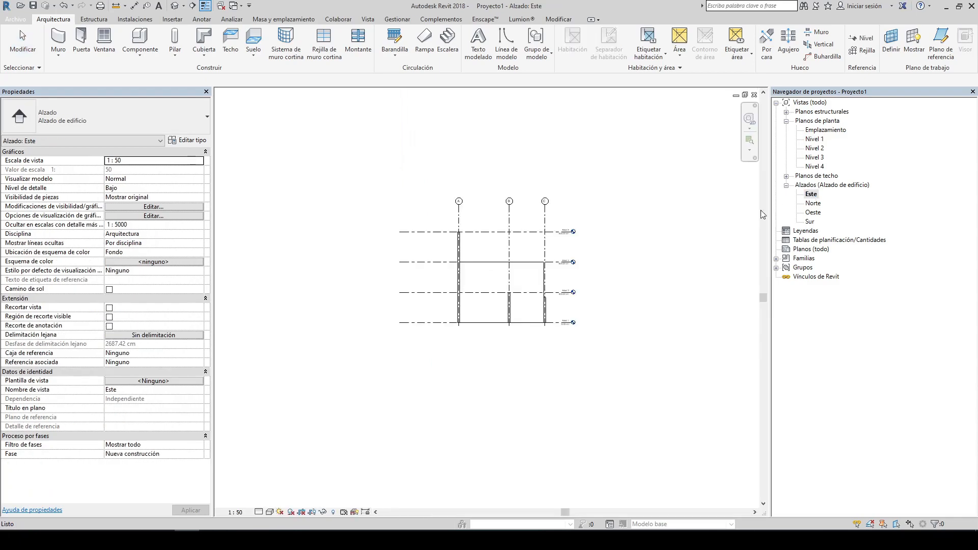
{"action": "left_click", "coordinate": [490, 246]}
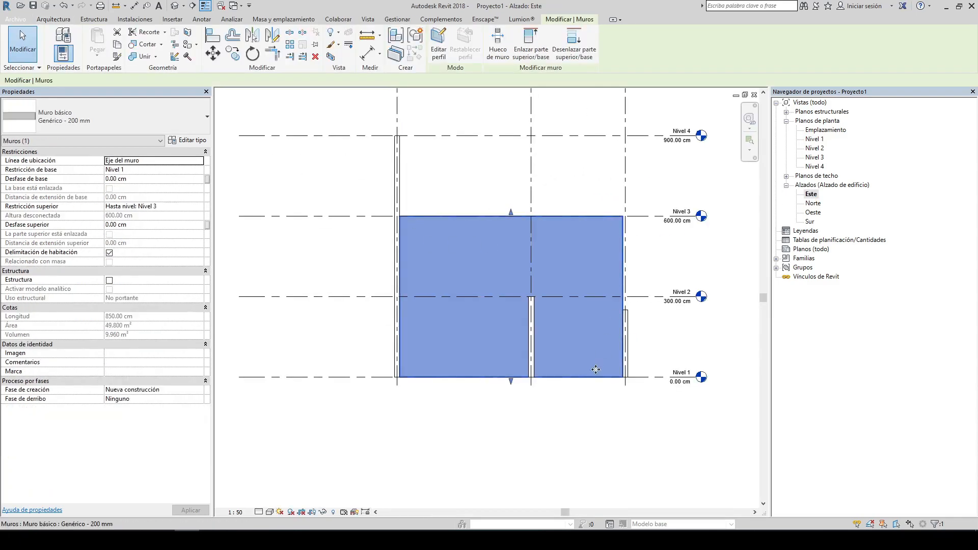
{"action": "key", "text": "Escape"}
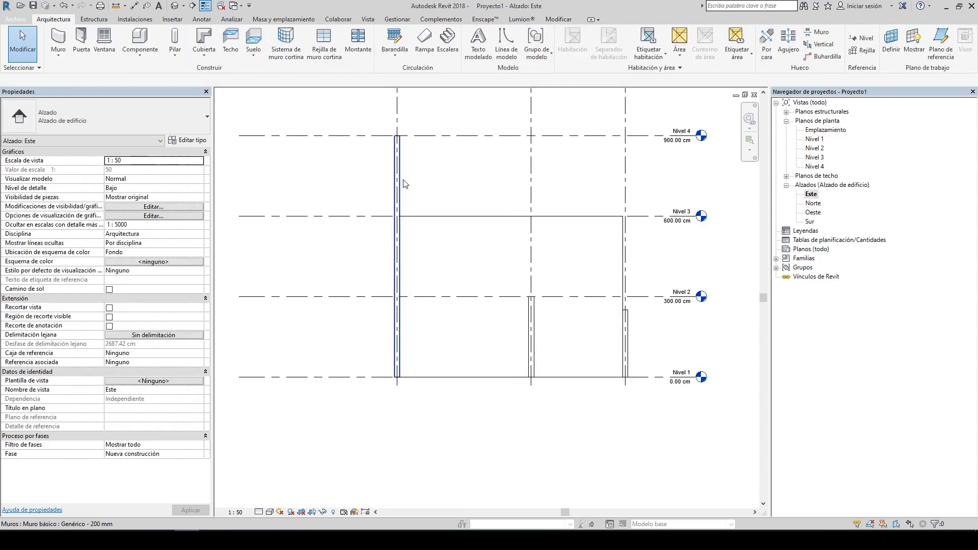
{"action": "left_click", "coordinate": [403, 213]}
{"action": "scroll", "coordinate": [406, 209], "scroll_direction": "up", "scroll_amount": 5}
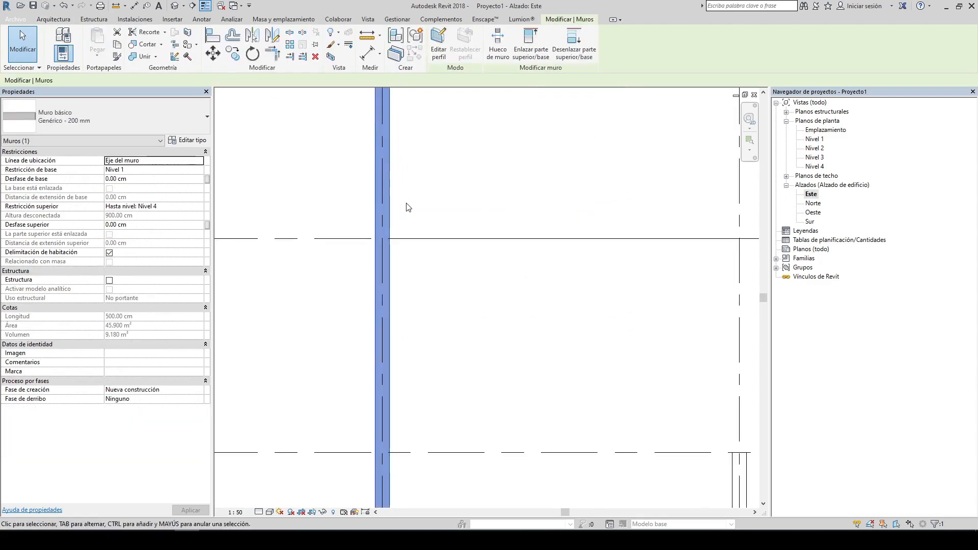
{"action": "key", "text": "Escape"}
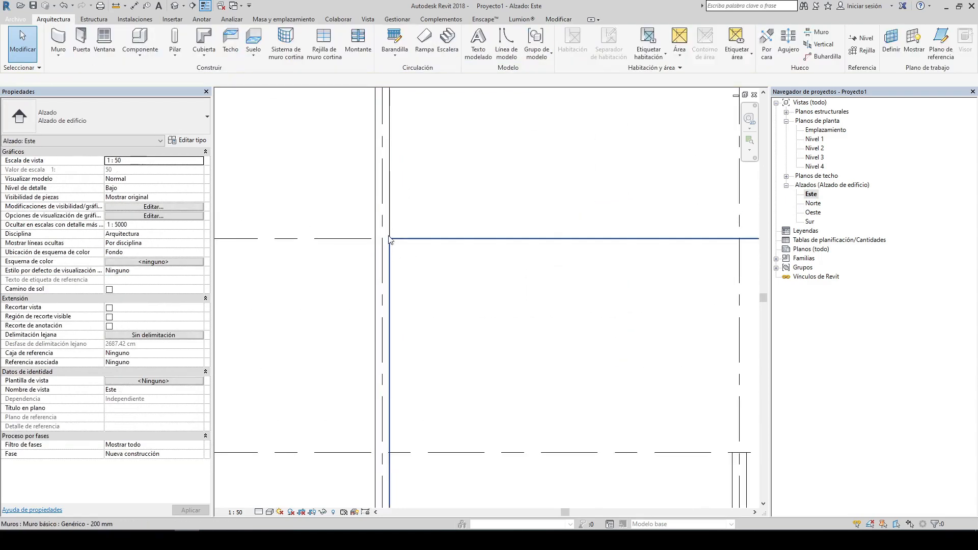
{"action": "double_click", "coordinate": [813, 139]}
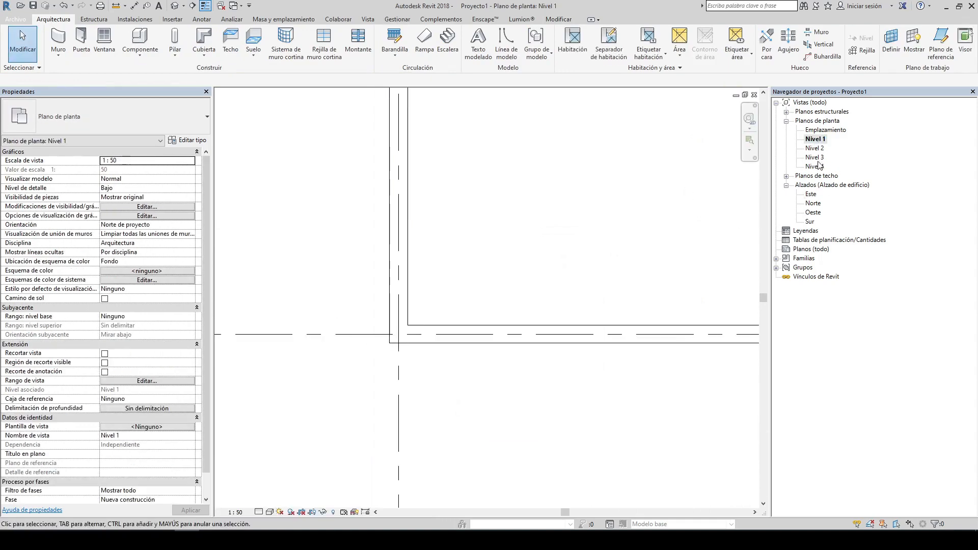
{"action": "double_click", "coordinate": [811, 195]}
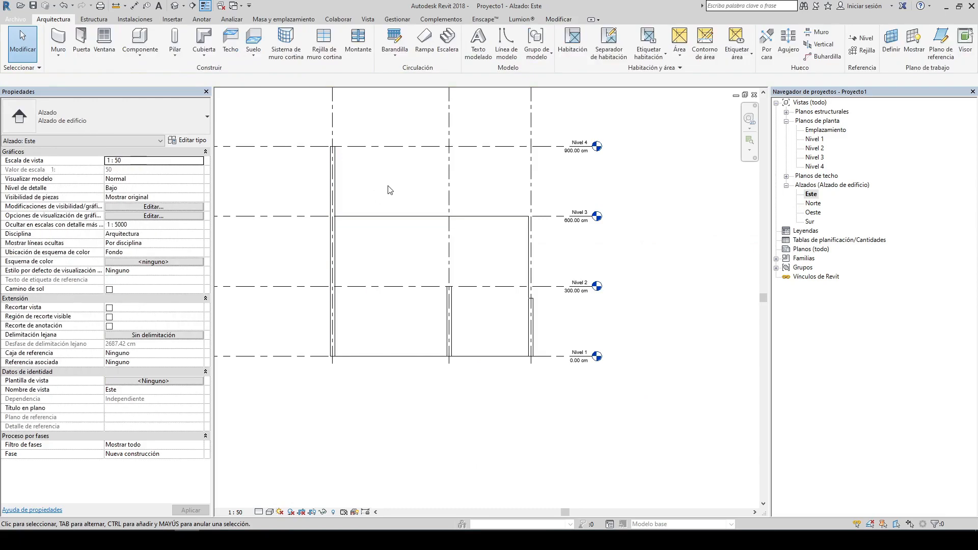
{"action": "middle_click_drag", "start_coordinate": [417, 191], "coordinate": [478, 260]}
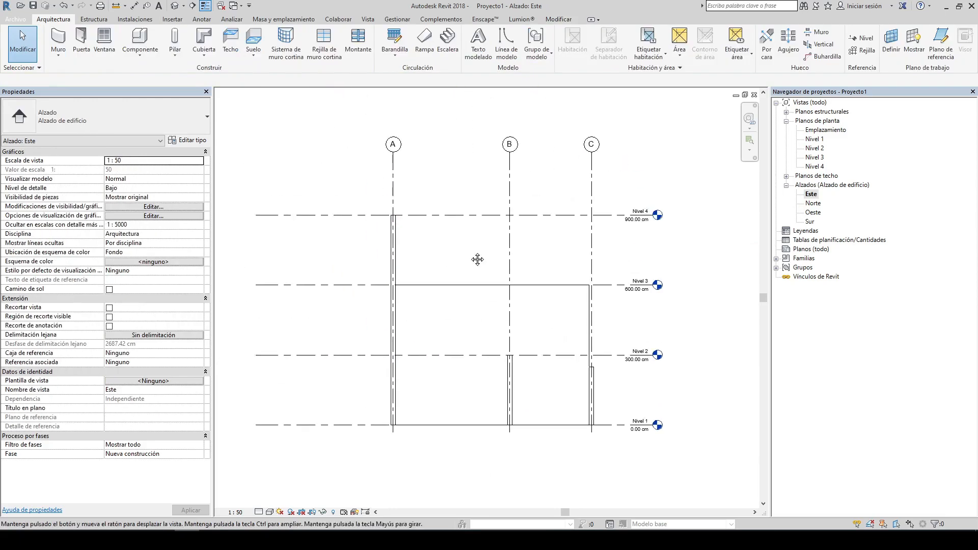
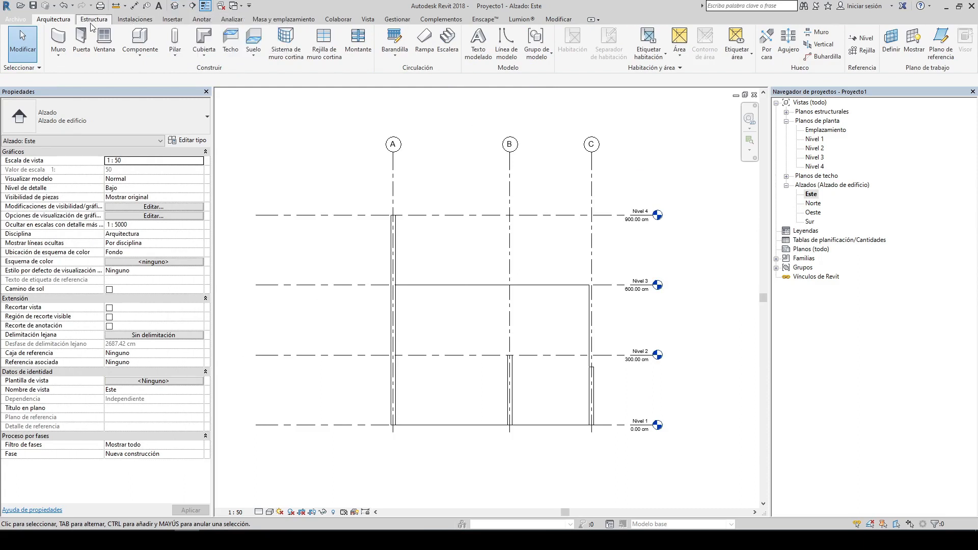
Step: Open the default 3D view and set the back wall's top constraint to Hasta nivel: Nivel 2
{"action": "left_click", "coordinate": [175, 7]}
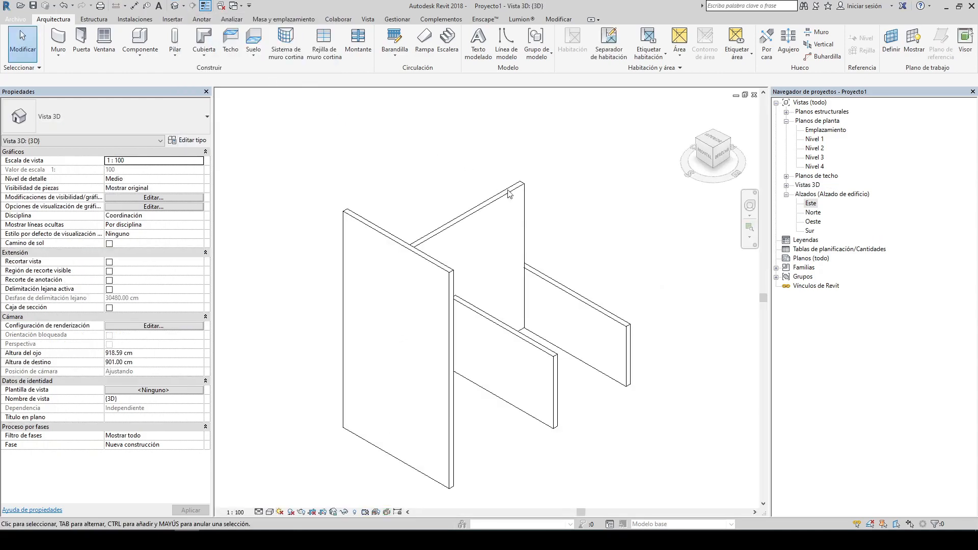
{"action": "scroll", "coordinate": [585, 201], "scroll_direction": "down", "scroll_amount": 2}
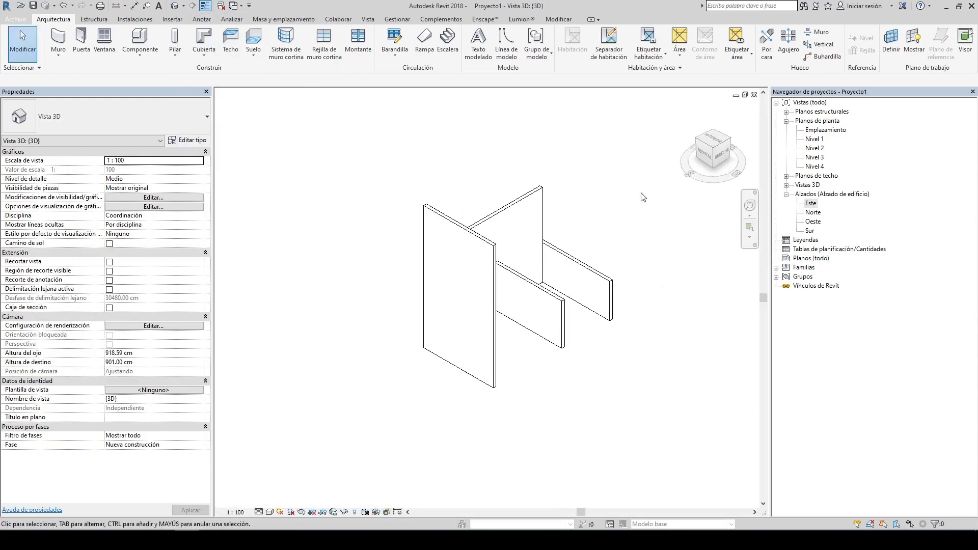
{"action": "left_click", "coordinate": [713, 134]}
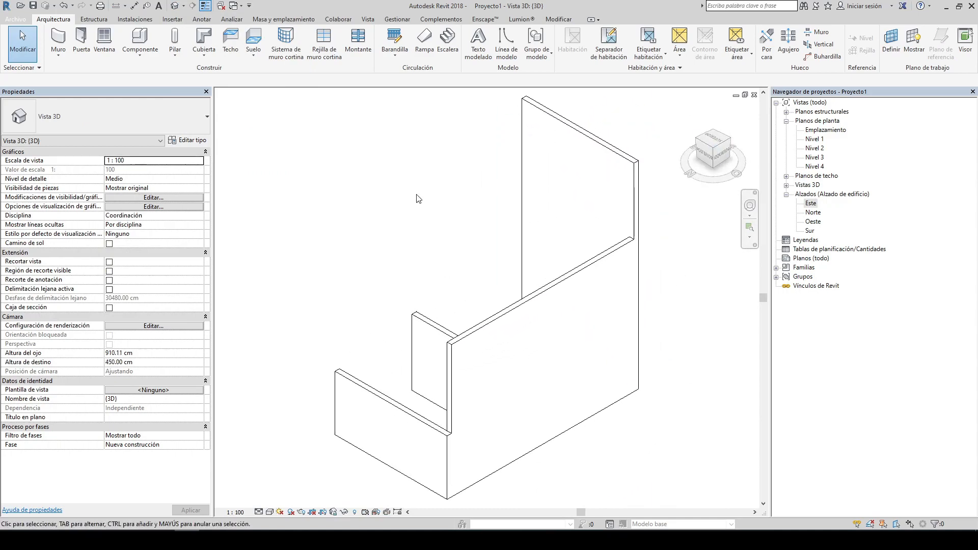
{"action": "middle_click_drag", "start_coordinate": [414, 235], "coordinate": [529, 229], "text": "shift"}
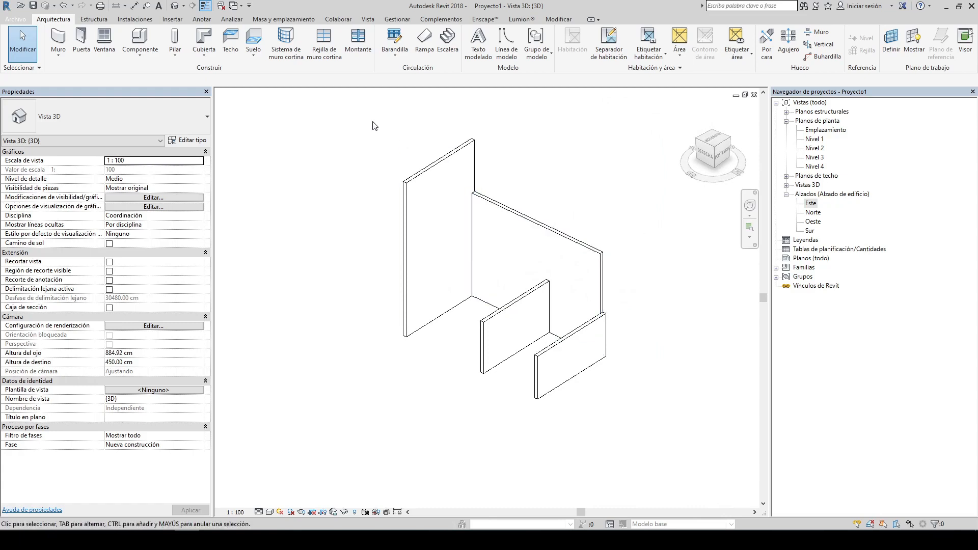
{"action": "middle_click_drag", "start_coordinate": [650, 189], "coordinate": [490, 241], "text": "shift"}
{"action": "left_click", "coordinate": [490, 241]}
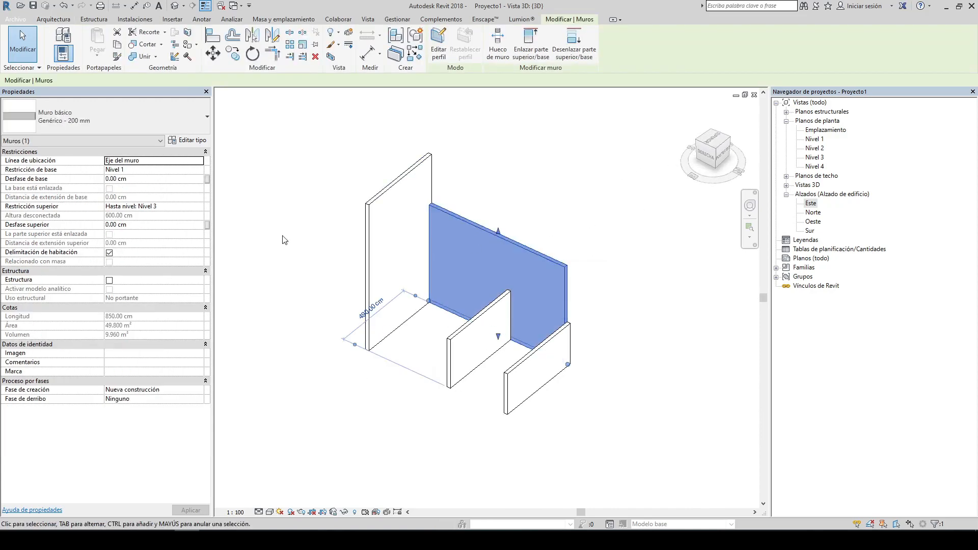
{"action": "left_click", "coordinate": [199, 206]}
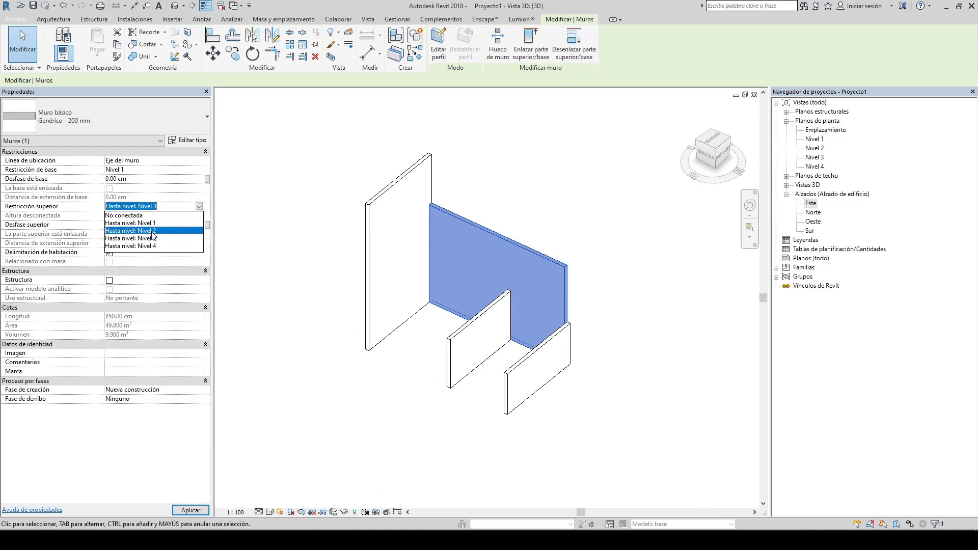
{"action": "left_click", "coordinate": [149, 230]}
{"action": "left_click", "coordinate": [498, 216]}
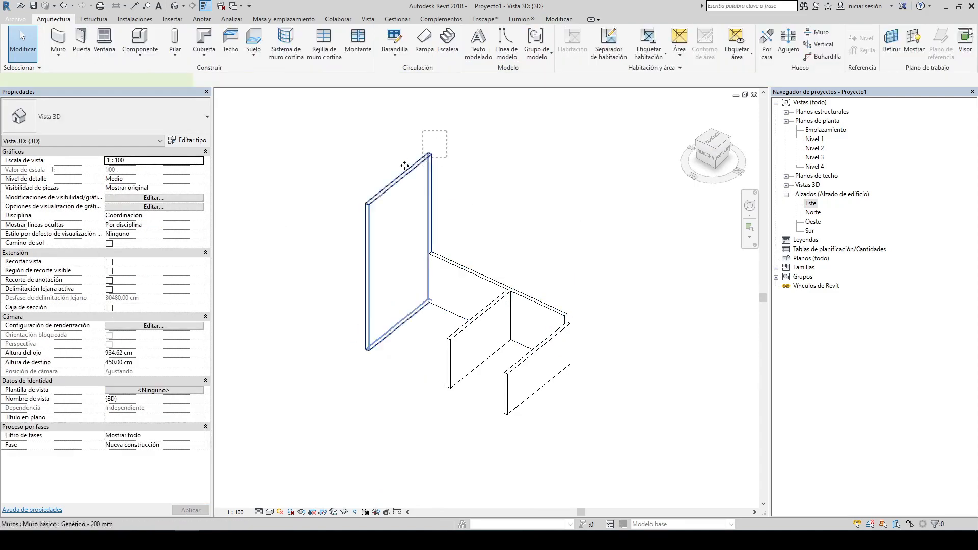
Step: Set the tall end wall's top constraint to Hasta nivel: Nivel 2
{"action": "left_click", "coordinate": [428, 163]}
{"action": "left_click", "coordinate": [199, 206]}
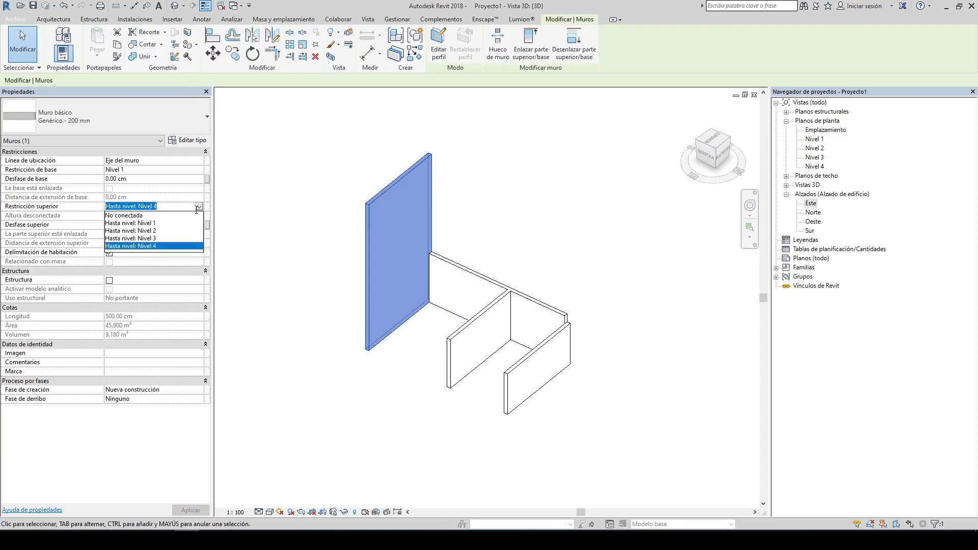
{"action": "left_click", "coordinate": [153, 238]}
{"action": "left_click", "coordinate": [541, 224]}
Step: Change the front wall's top constraint from unconnected to Hasta nivel: Nivel 2
{"action": "left_click", "coordinate": [555, 372]}
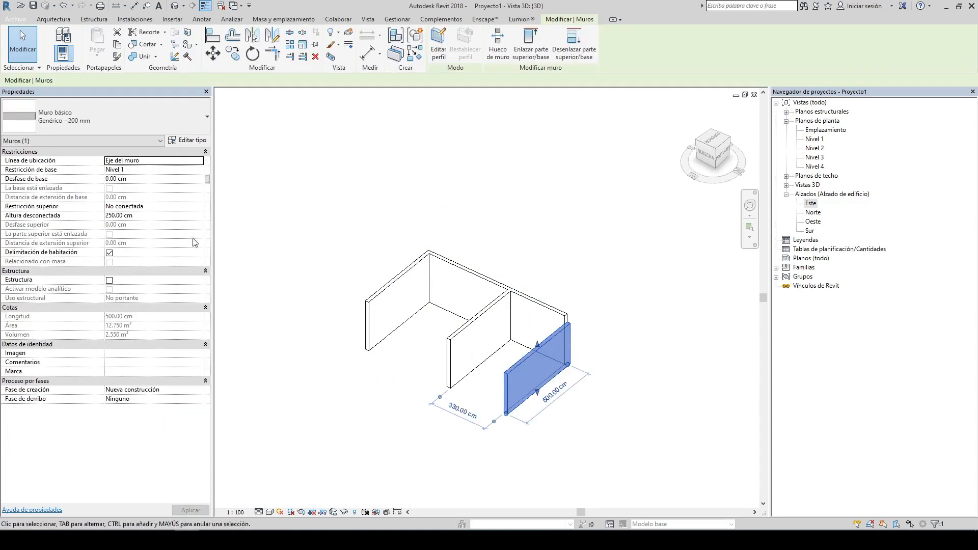
{"action": "left_click", "coordinate": [200, 206]}
{"action": "left_click", "coordinate": [142, 233]}
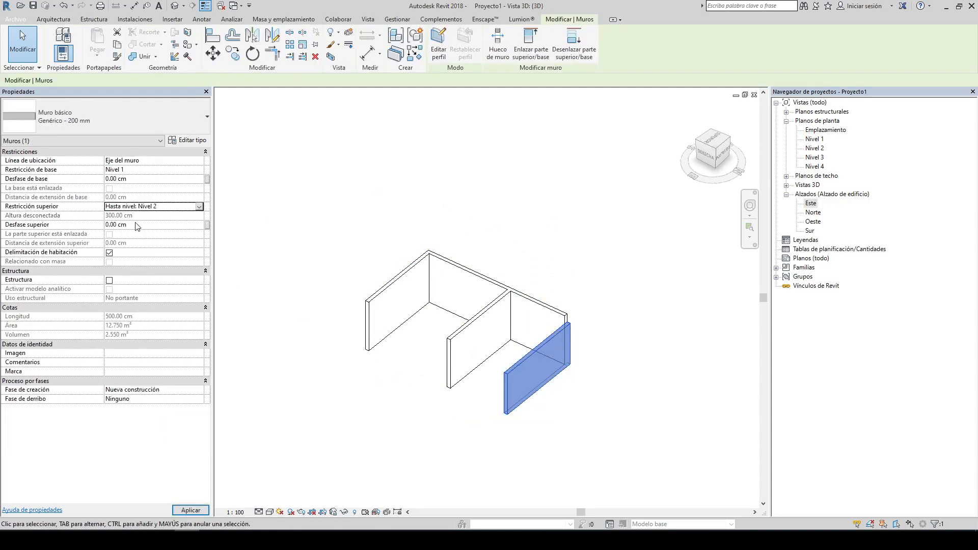
{"action": "left_click", "coordinate": [563, 238]}
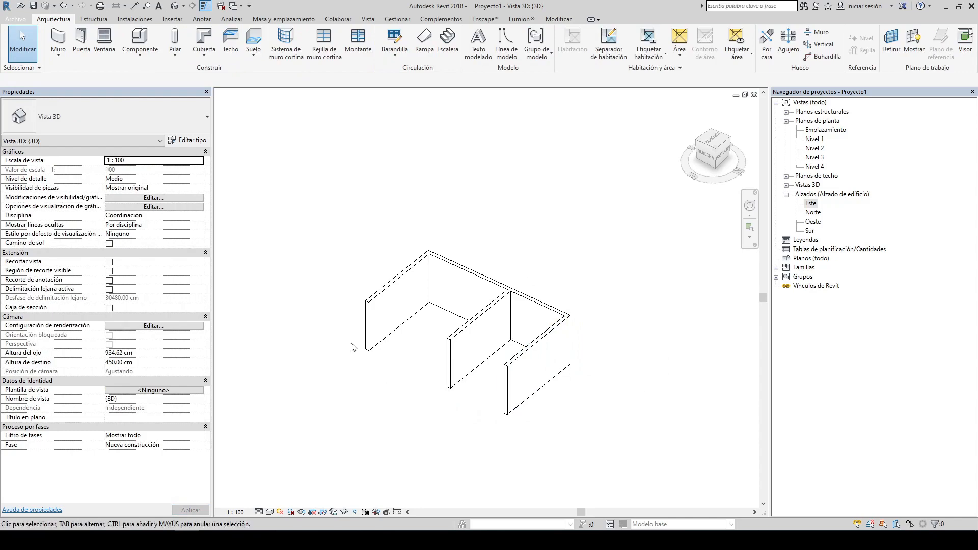
Step: Open the East elevation and examine the wall heights against the Nivel 2 level
{"action": "left_click_drag", "start_coordinate": [311, 201], "coordinate": [410, 201]}
{"action": "double_click", "coordinate": [811, 203]}
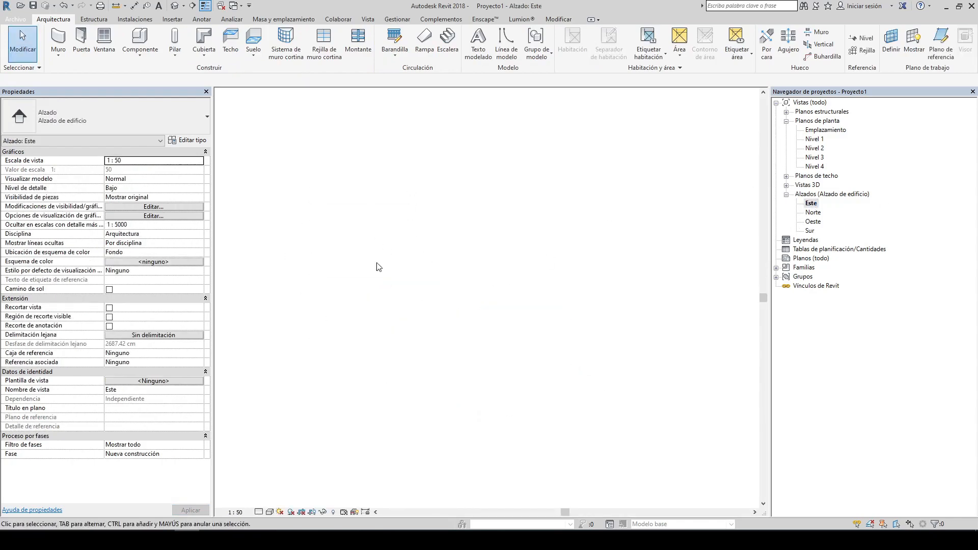
{"action": "scroll", "coordinate": [458, 380], "scroll_direction": "up", "scroll_amount": 2}
{"action": "scroll", "coordinate": [433, 275], "scroll_direction": "down", "scroll_amount": 5}
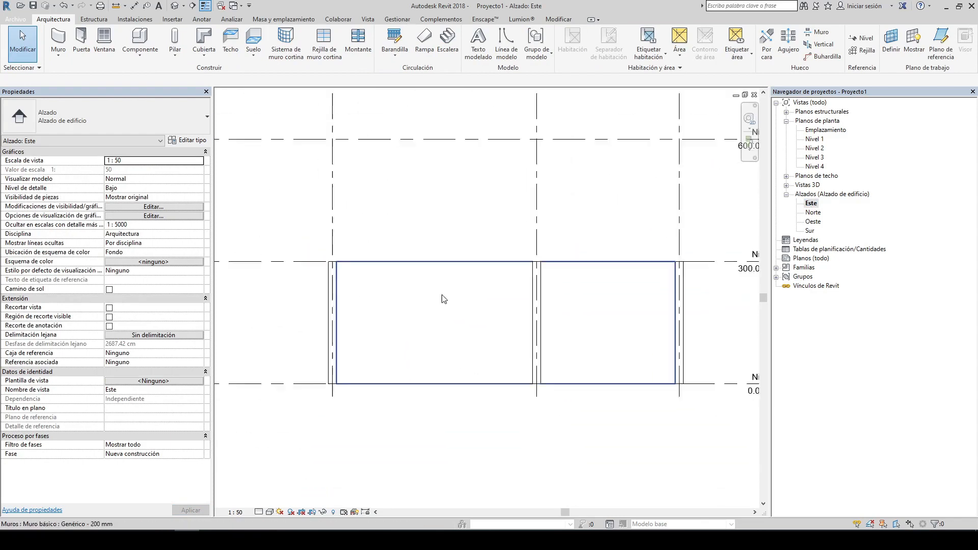
{"action": "scroll", "coordinate": [427, 265], "scroll_direction": "up", "scroll_amount": 2}
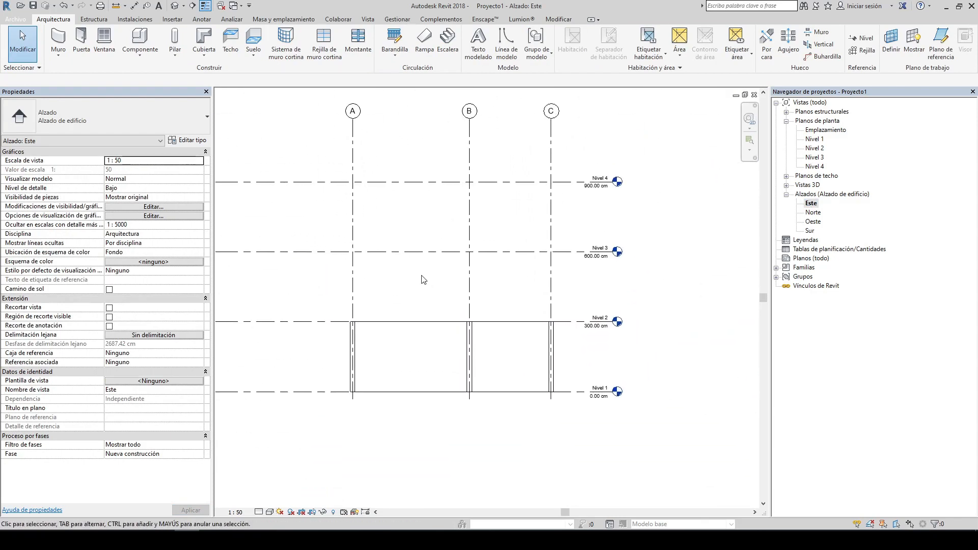
{"action": "left_click", "coordinate": [585, 321]}
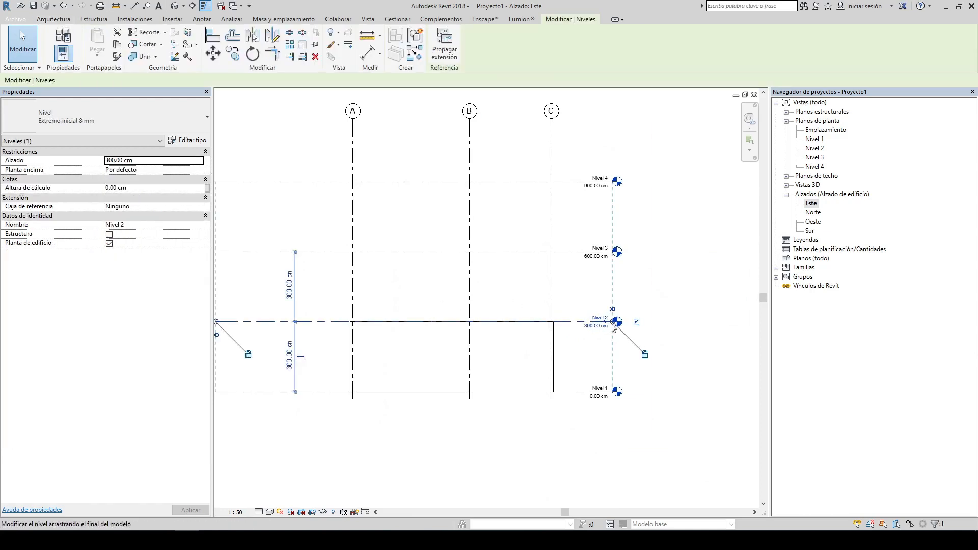
{"action": "scroll", "coordinate": [619, 325], "scroll_direction": "down", "scroll_amount": 1}
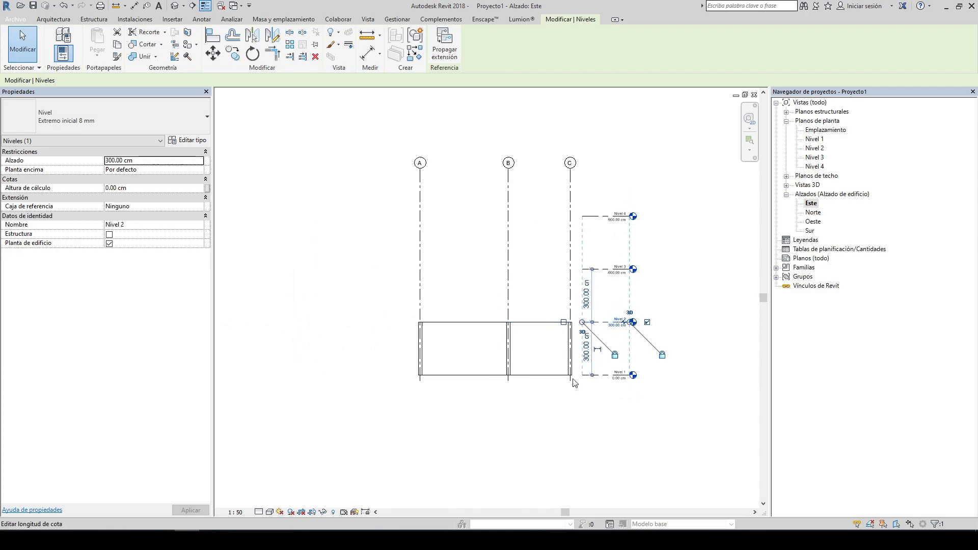
{"action": "key", "text": "Escape"}
{"action": "scroll", "coordinate": [534, 351], "scroll_direction": "up", "scroll_amount": 3}
{"action": "left_click", "coordinate": [534, 337]}
{"action": "key", "text": "Escape"}
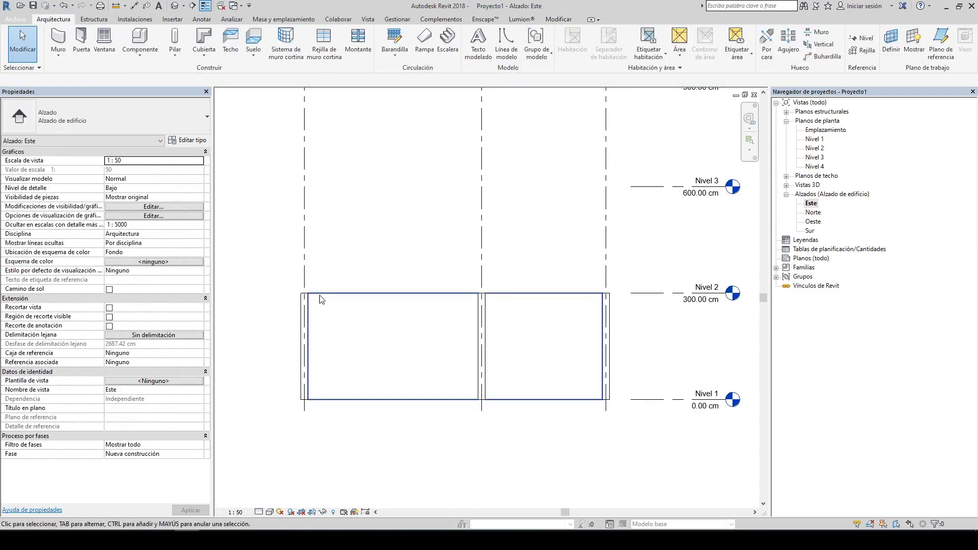
Step: Return to the 3D view and inspect the walls
{"action": "left_click", "coordinate": [173, 6]}
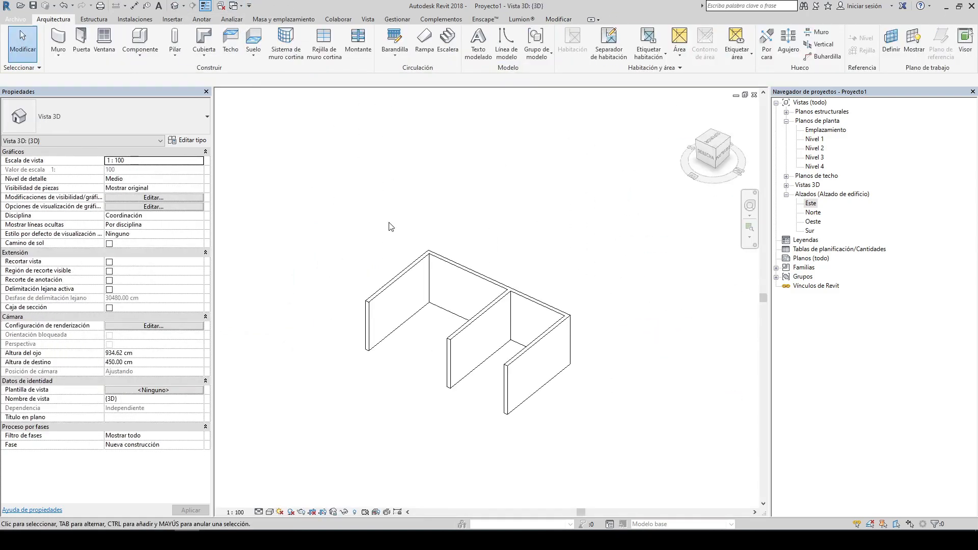
{"action": "scroll", "coordinate": [445, 252], "scroll_direction": "up", "scroll_amount": 4}
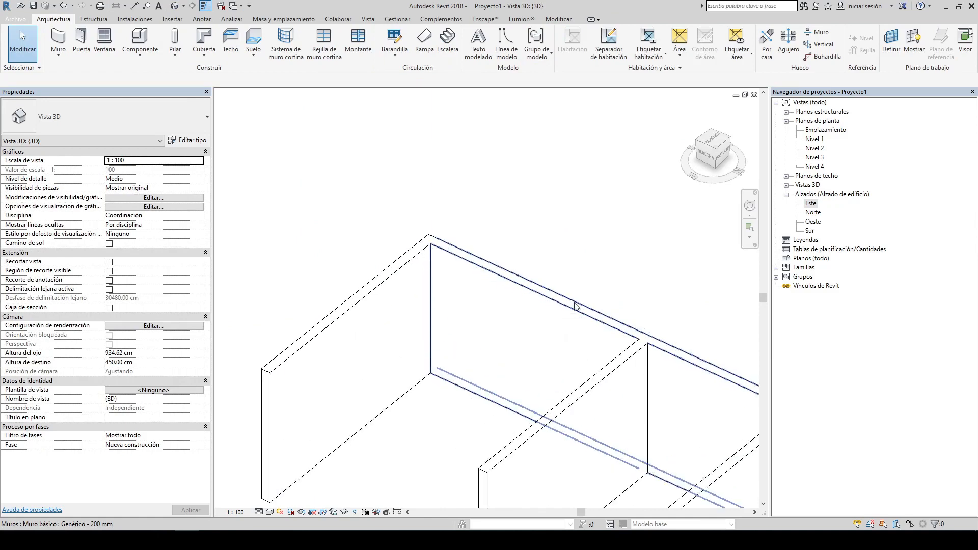
{"action": "scroll", "coordinate": [575, 306], "scroll_direction": "down", "scroll_amount": 5}
{"action": "left_click", "coordinate": [527, 284]}
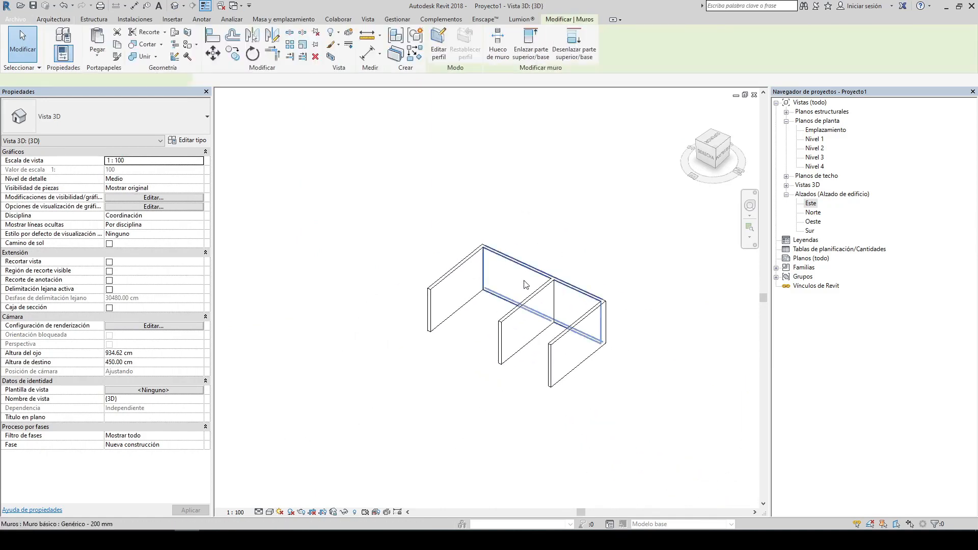
{"action": "key", "text": "Escape"}
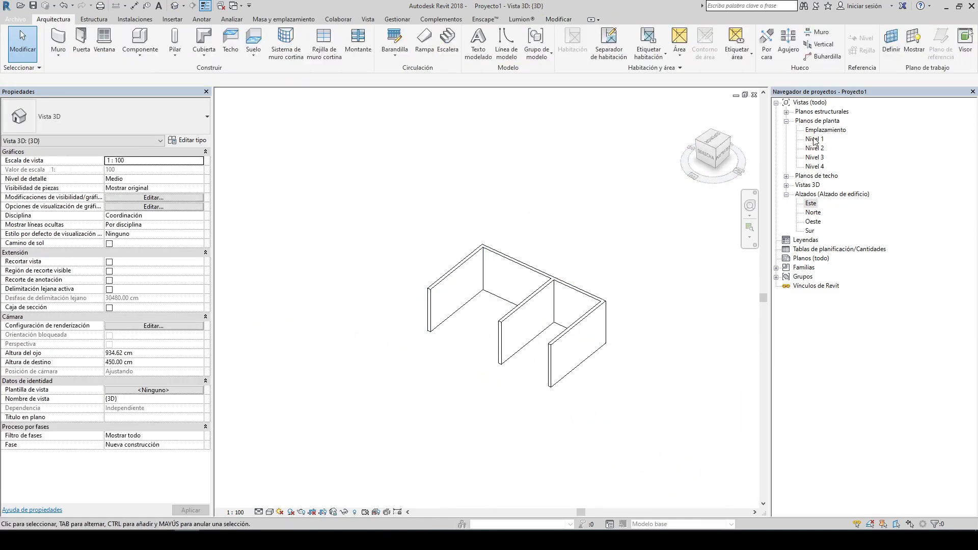
Step: In the Nivel 1 plan, draw a wall with height Nivel 2 from grid B up to grid C between grids 1 and 2
{"action": "double_click", "coordinate": [814, 139]}
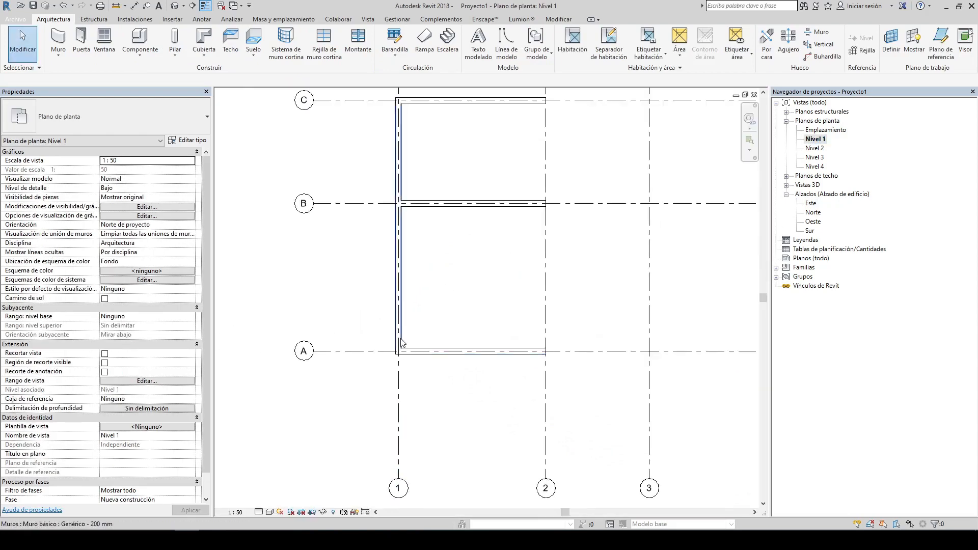
{"action": "scroll", "coordinate": [497, 201], "scroll_direction": "up", "scroll_amount": 4}
{"action": "left_click", "coordinate": [400, 255]}
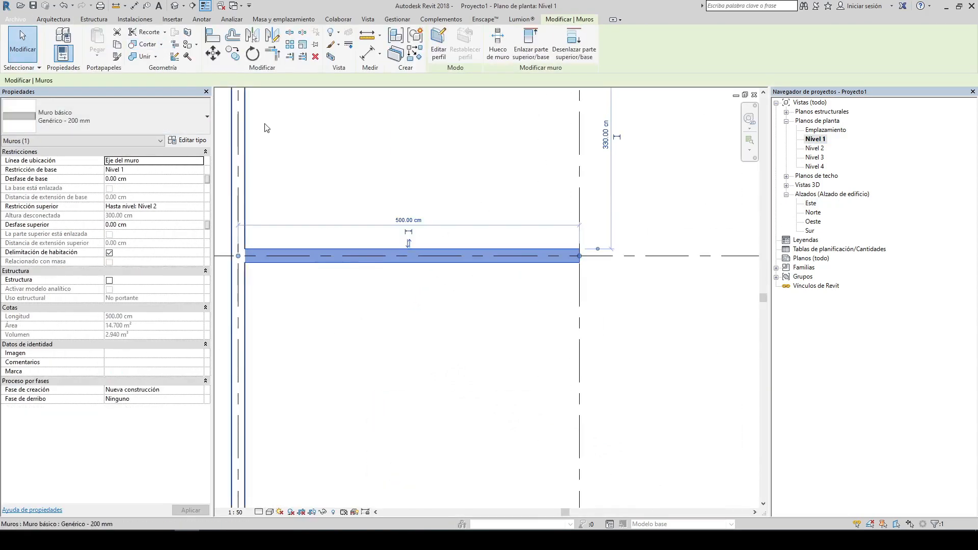
{"action": "key", "text": "Escape"}
{"action": "left_click", "coordinate": [58, 38]}
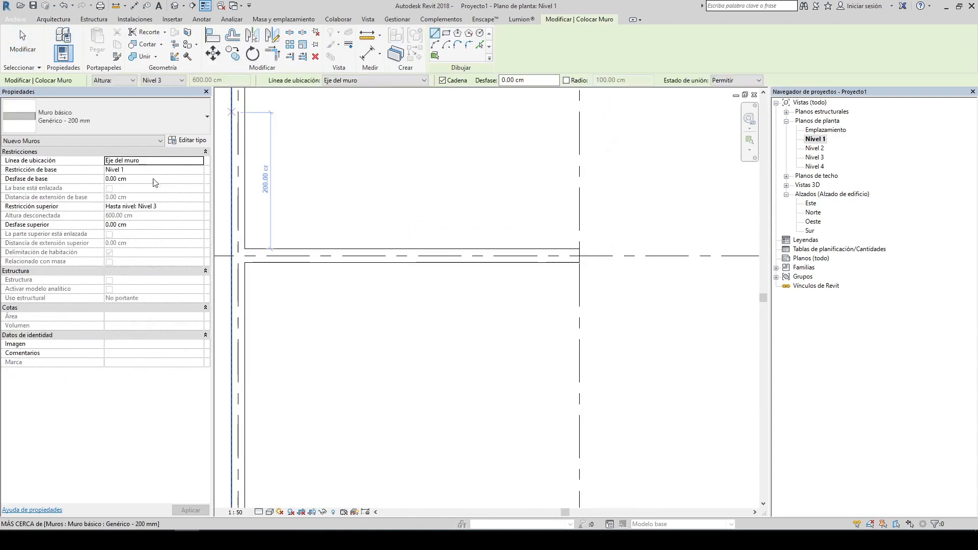
{"action": "left_click", "coordinate": [176, 81]}
{"action": "left_click", "coordinate": [169, 95]}
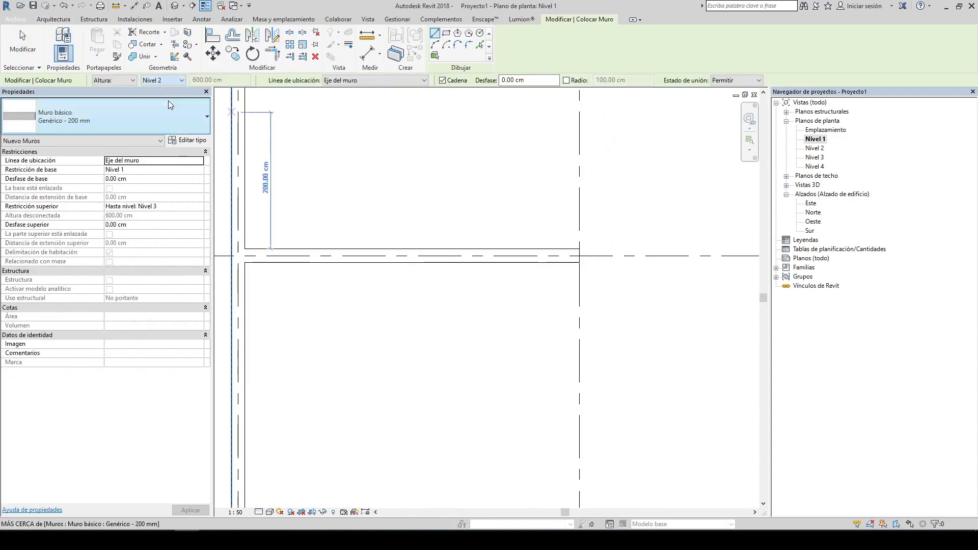
{"action": "left_click", "coordinate": [435, 249]}
{"action": "middle_click_drag", "start_coordinate": [432, 172], "coordinate": [442, 264]}
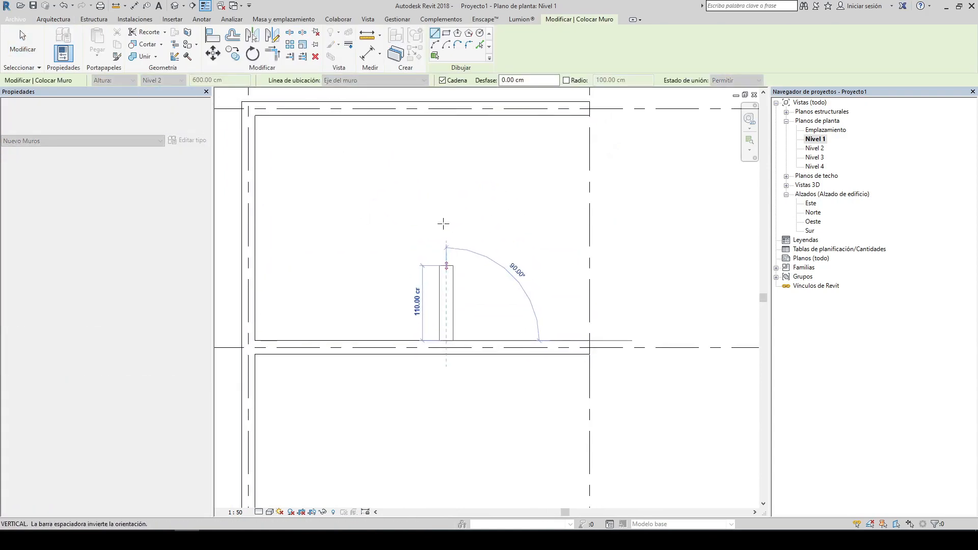
{"action": "left_click", "coordinate": [446, 116]}
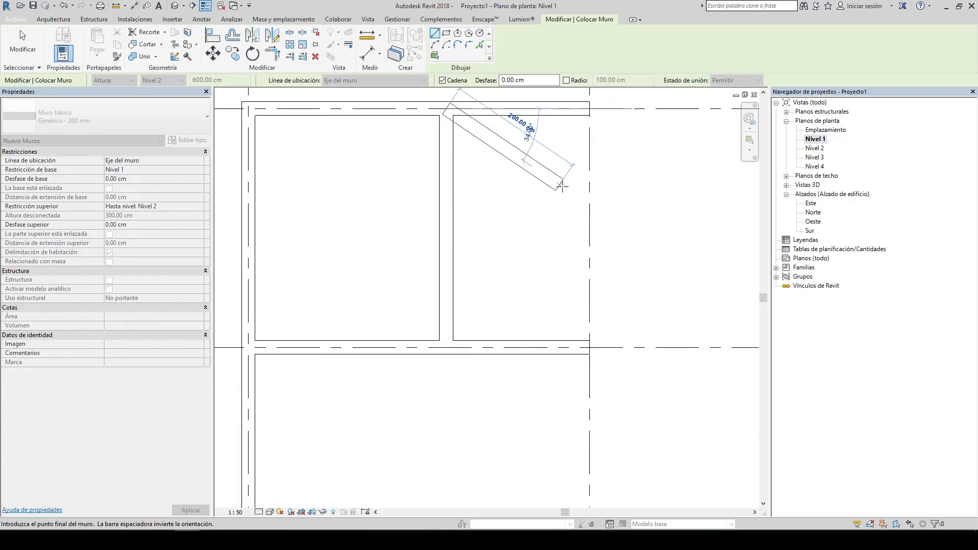
{"action": "key", "text": "Escape"}
{"action": "key", "text": "Escape"}
Step: Adjust the new wall's lower end so it meets the wall along grid B
{"action": "scroll", "coordinate": [475, 358], "scroll_direction": "up", "scroll_amount": 3}
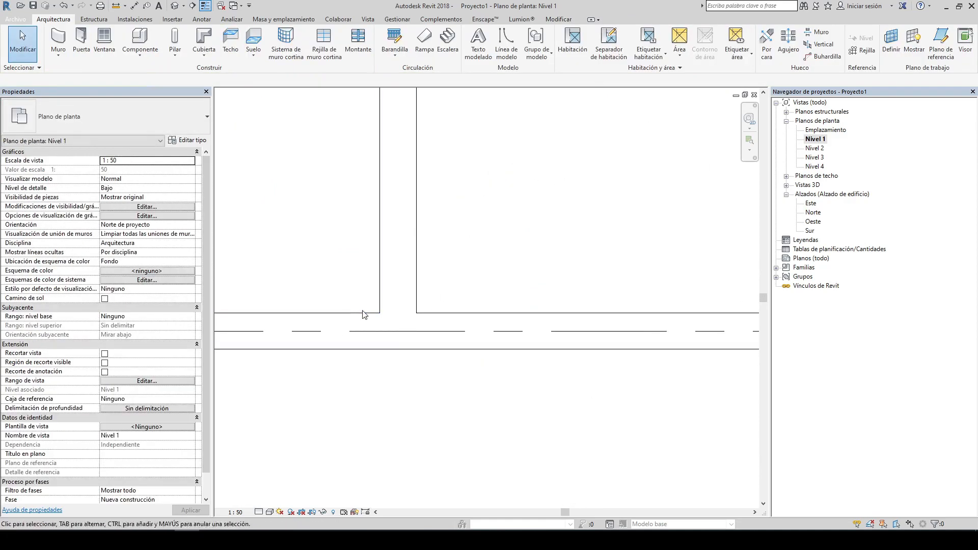
{"action": "middle_click_drag", "start_coordinate": [383, 315], "coordinate": [409, 313]}
{"action": "left_click", "coordinate": [430, 309]}
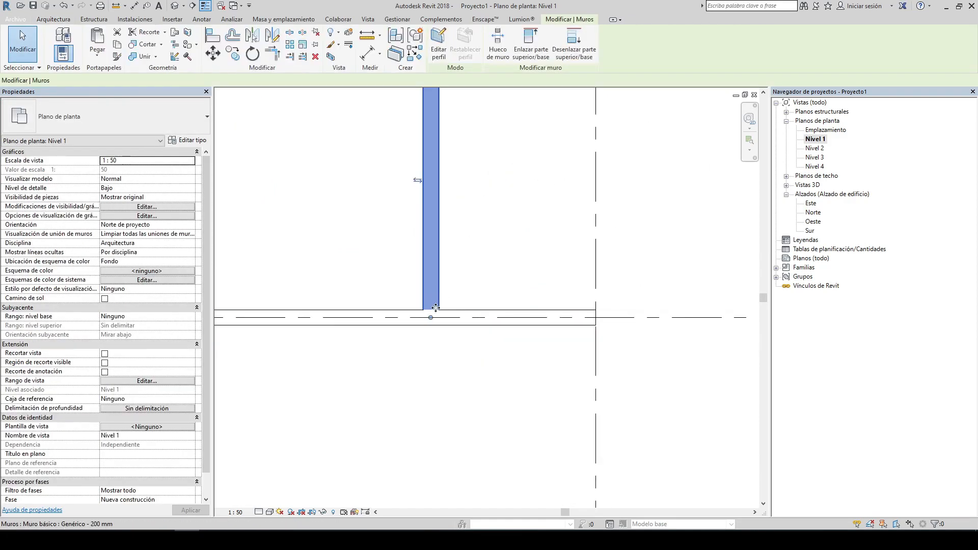
{"action": "left_click_drag", "start_coordinate": [422, 298], "coordinate": [422, 272]}
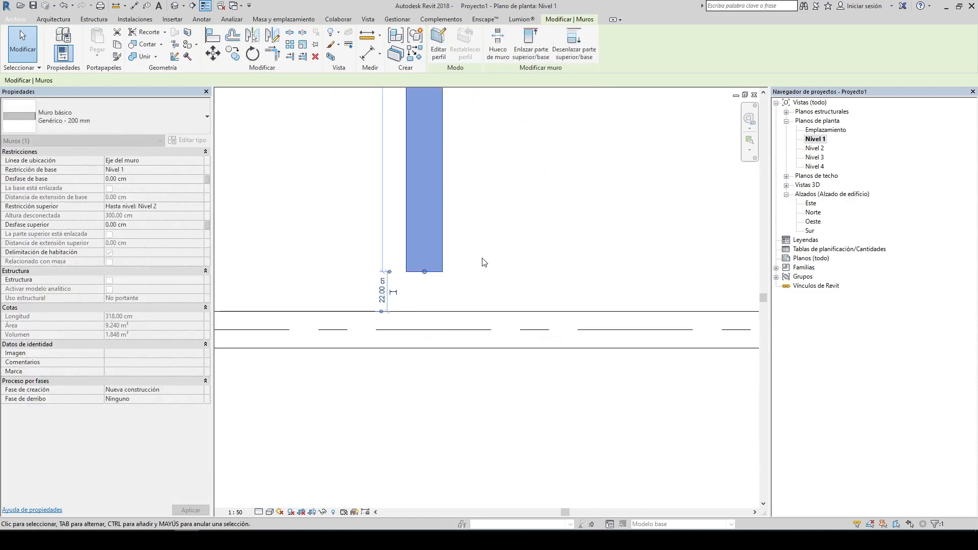
{"action": "key", "text": "Escape"}
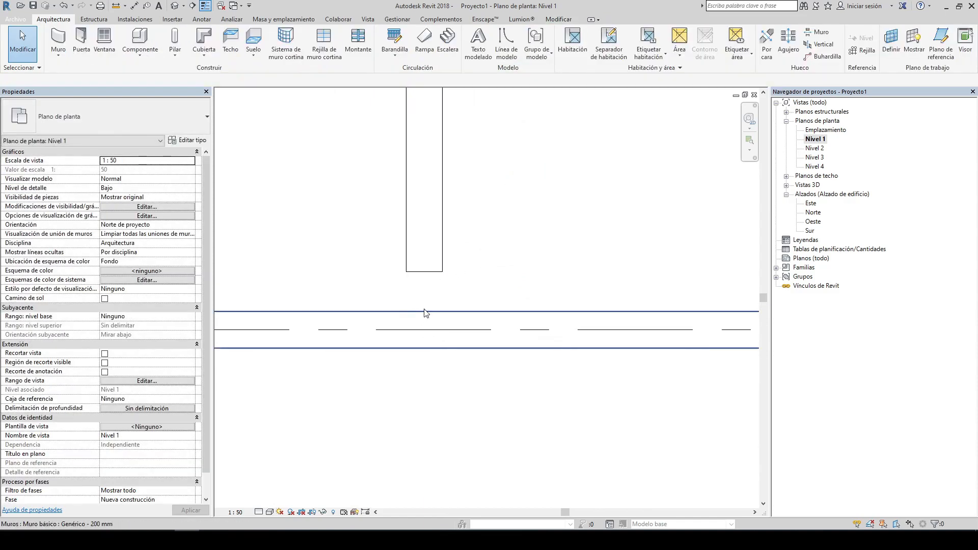
{"action": "left_click", "coordinate": [425, 273]}
{"action": "left_click_drag", "start_coordinate": [424, 272], "coordinate": [426, 310]}
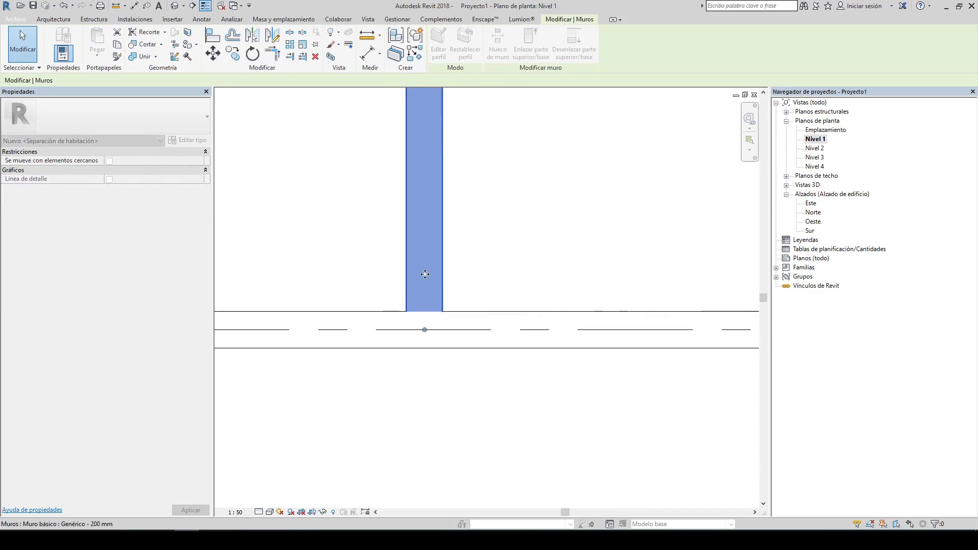
{"action": "key", "text": "Escape"}
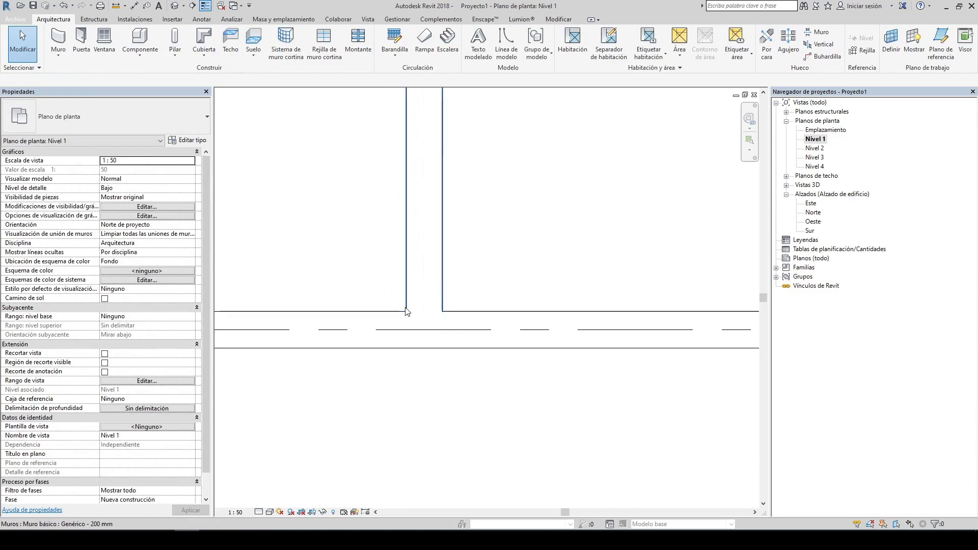
Step: Select the new wall and check its distances to the neighbouring walls
{"action": "scroll", "coordinate": [406, 312], "scroll_direction": "up", "scroll_amount": 3}
{"action": "scroll", "coordinate": [515, 323], "scroll_direction": "down", "scroll_amount": 4}
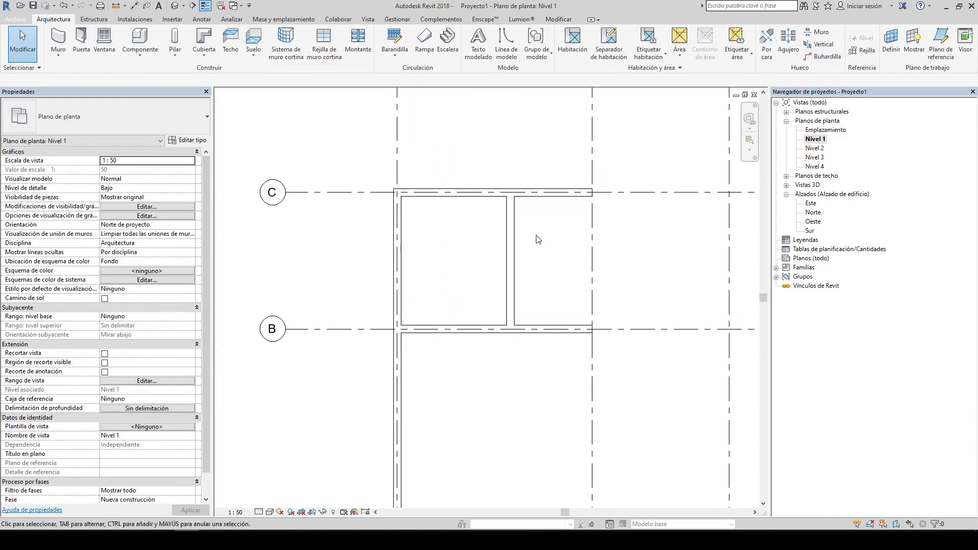
{"action": "left_click", "coordinate": [515, 236]}
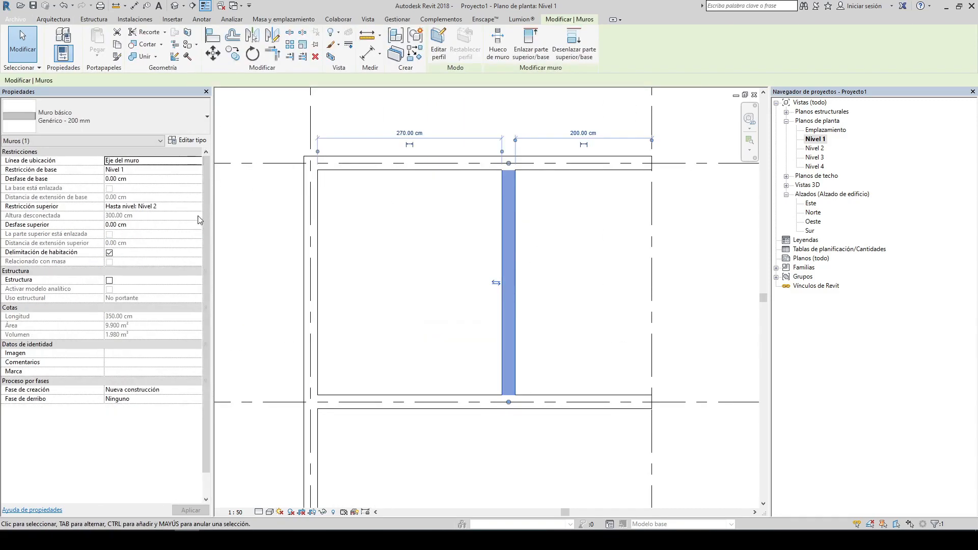
Step: Set the interior wall's top constraint to No conectada with an unconnected height of 50 cm
{"action": "left_click", "coordinate": [196, 207]}
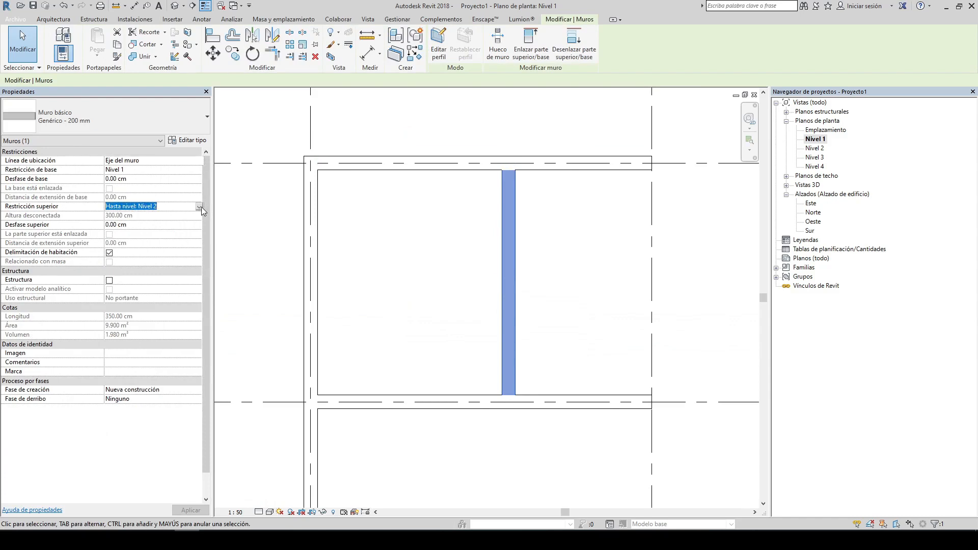
{"action": "left_click", "coordinate": [201, 207]}
{"action": "left_click", "coordinate": [140, 216]}
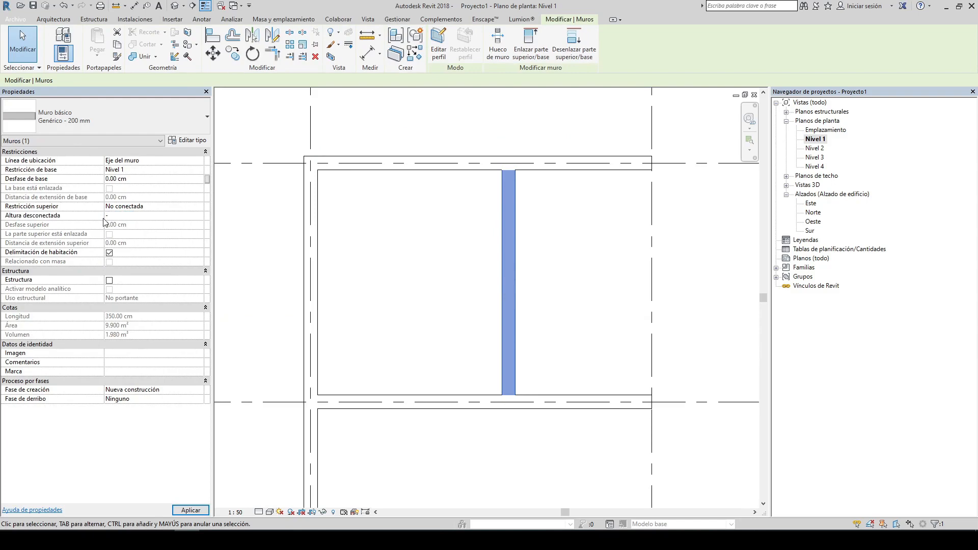
{"action": "key", "text": "Return"}
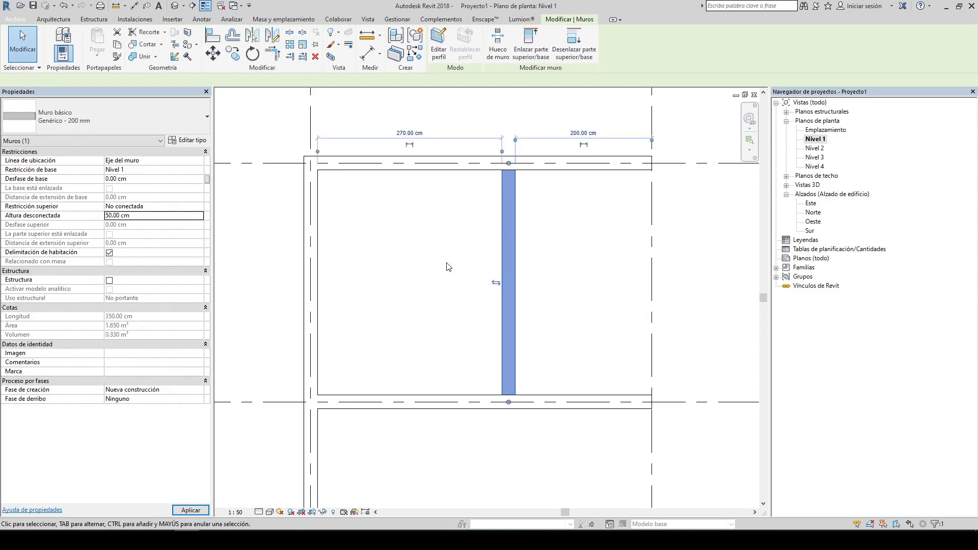
{"action": "left_click", "coordinate": [447, 266]}
Step: Switch to the 3D view and set the low interior wall's top constraint back to Hasta nivel: Nivel 2
{"action": "scroll", "coordinate": [460, 406], "scroll_direction": "up", "scroll_amount": 3}
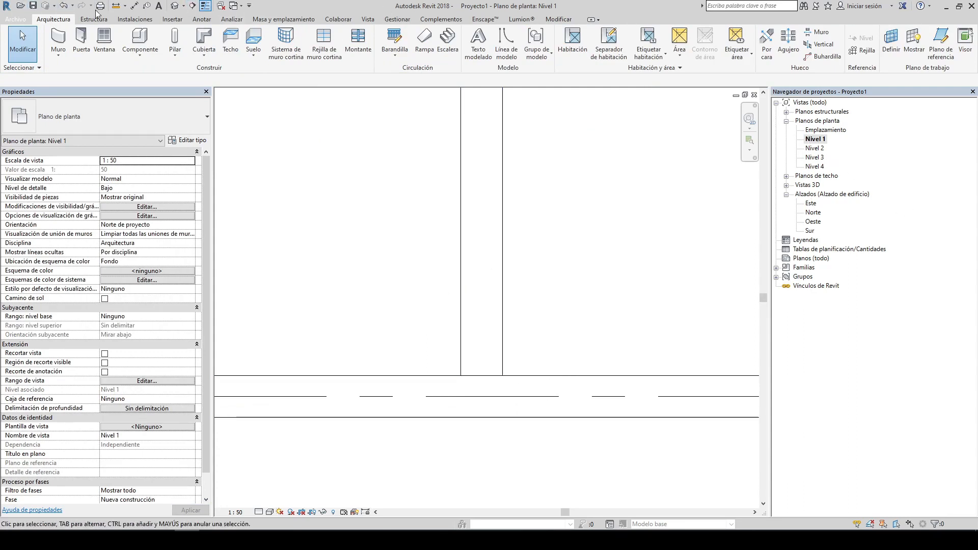
{"action": "left_click", "coordinate": [175, 5]}
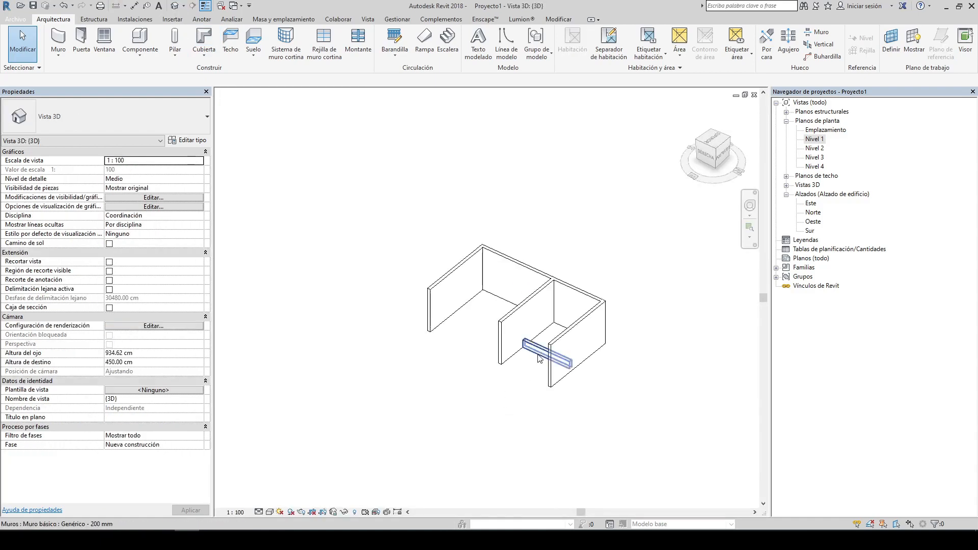
{"action": "scroll", "coordinate": [539, 358], "scroll_direction": "up", "scroll_amount": 3}
{"action": "scroll", "coordinate": [492, 252], "scroll_direction": "up", "scroll_amount": 3}
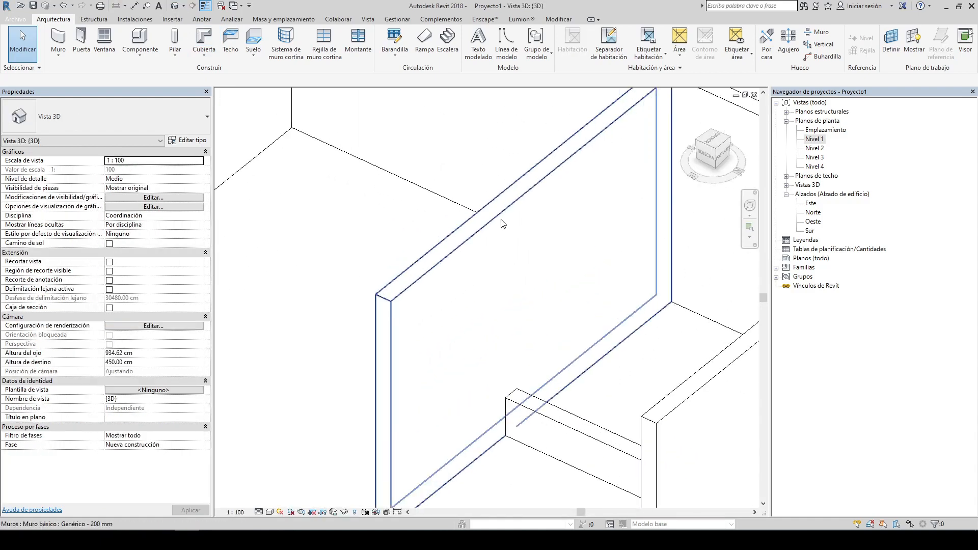
{"action": "left_click", "coordinate": [510, 399]}
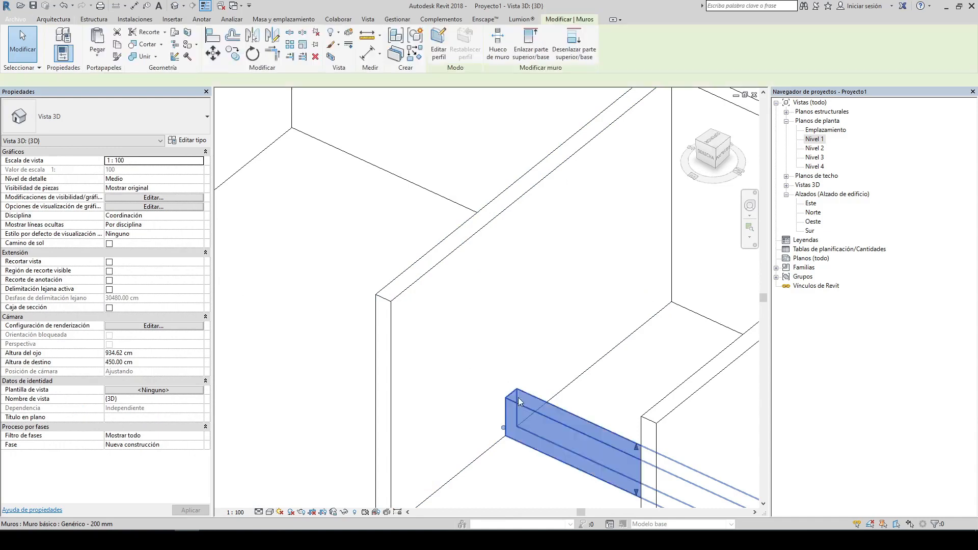
{"action": "left_click", "coordinate": [203, 216]}
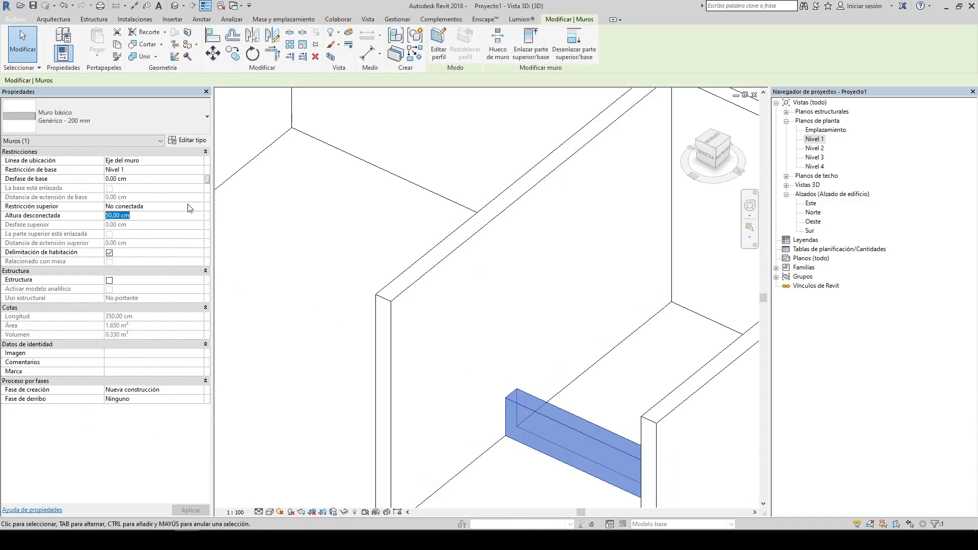
{"action": "left_click", "coordinate": [200, 207]}
{"action": "left_click", "coordinate": [130, 230]}
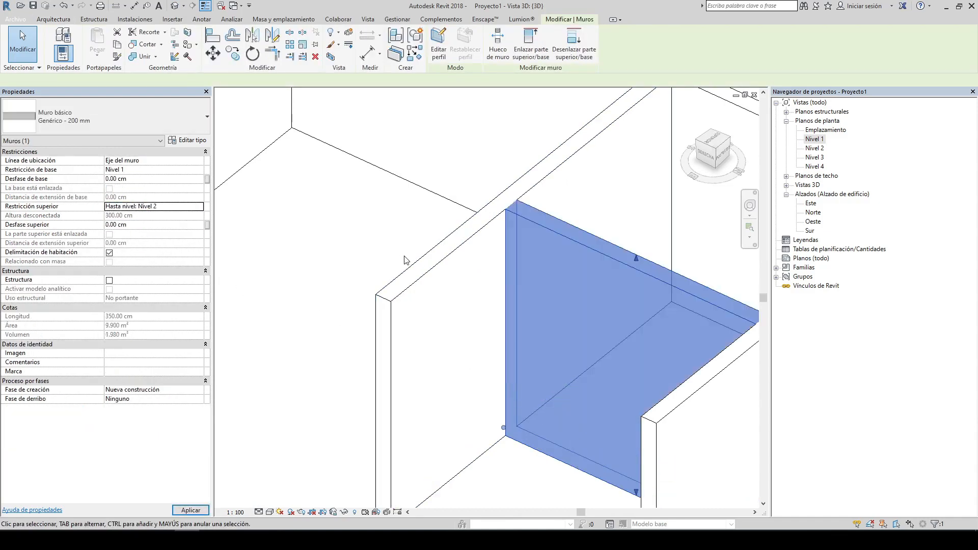
{"action": "left_click", "coordinate": [280, 224]}
Step: Open the Nivel 1 plan and copy the interior wall into the left room
{"action": "scroll", "coordinate": [502, 178], "scroll_direction": "up", "scroll_amount": 5}
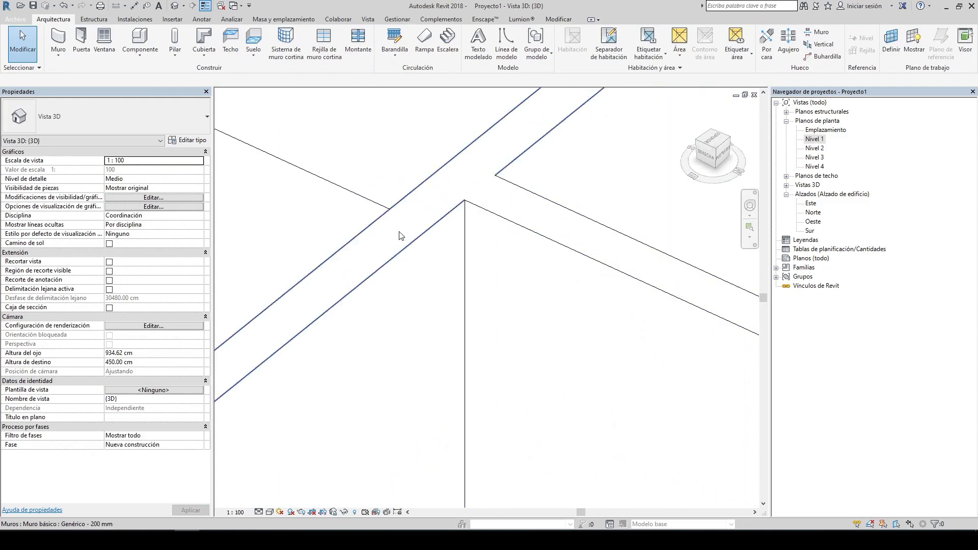
{"action": "scroll", "coordinate": [399, 236], "scroll_direction": "down", "scroll_amount": 6}
{"action": "double_click", "coordinate": [815, 138]}
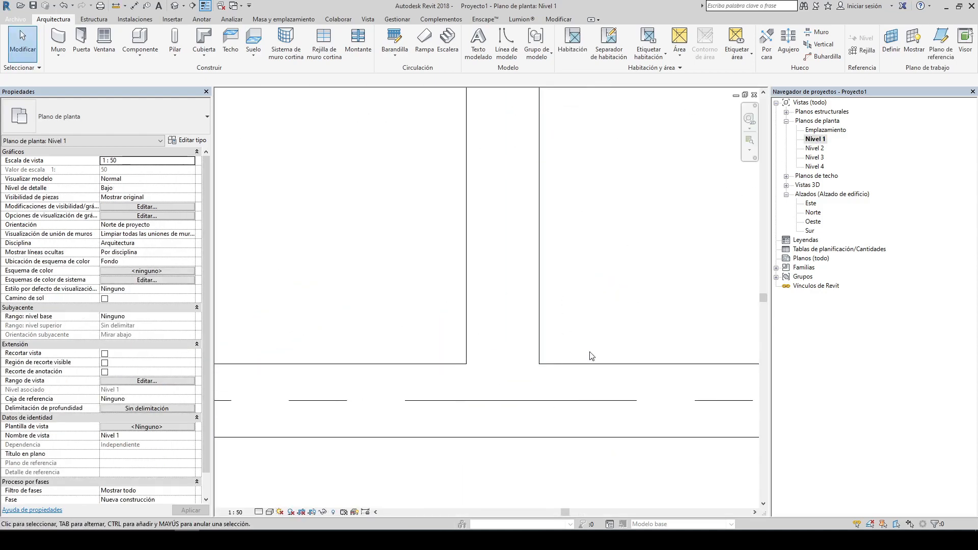
{"action": "scroll", "coordinate": [590, 356], "scroll_direction": "down", "scroll_amount": 5}
{"action": "left_click", "coordinate": [529, 217]}
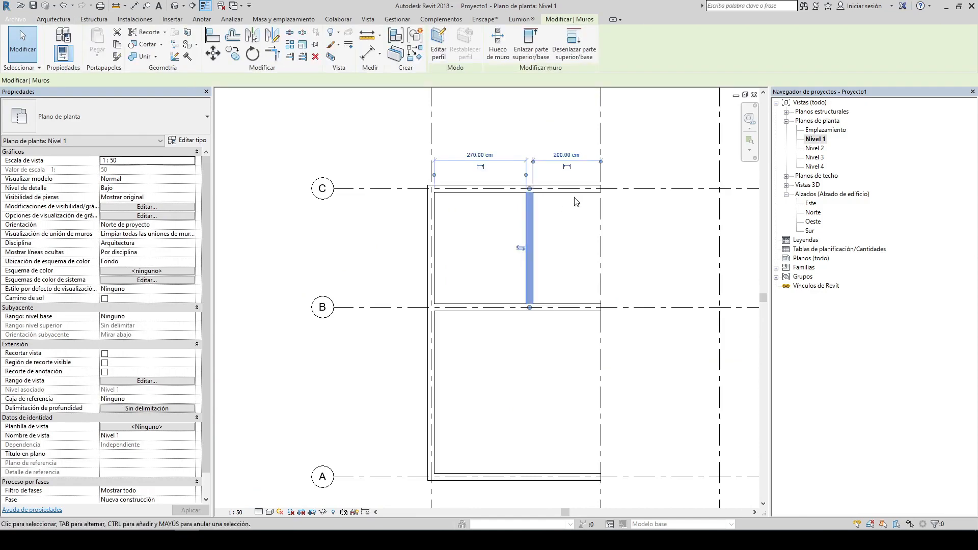
{"action": "scroll", "coordinate": [575, 201], "scroll_direction": "up", "scroll_amount": 3}
{"action": "left_click", "coordinate": [233, 53]}
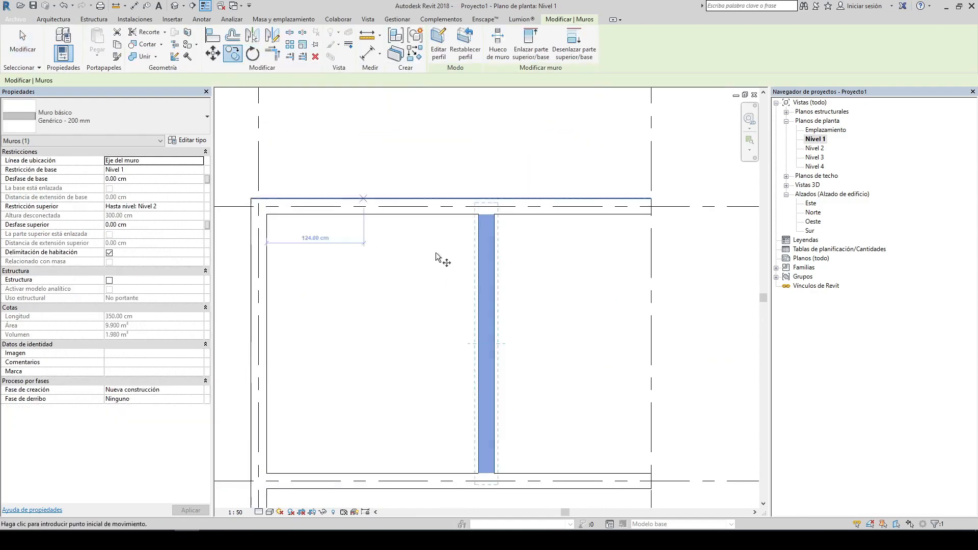
{"action": "left_click", "coordinate": [454, 272]}
{"action": "left_click", "coordinate": [379, 273]}
{"action": "left_click", "coordinate": [510, 237]}
{"action": "left_click", "coordinate": [481, 243]}
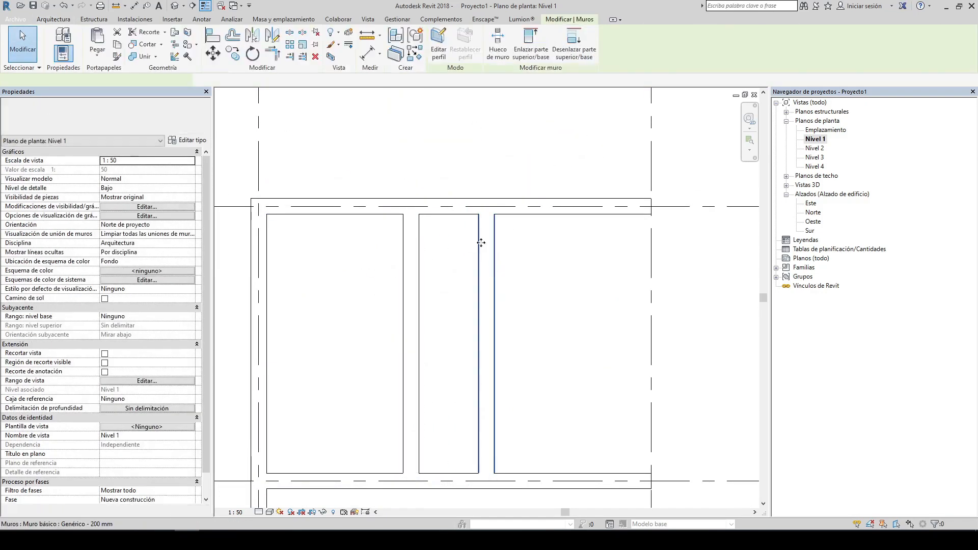
Step: Move the original interior wall to the right and set its temporary distance to 150 cm
{"action": "left_click", "coordinate": [481, 243]}
{"action": "key", "text": "m"}
{"action": "key", "text": "v"}
{"action": "left_click", "coordinate": [468, 175]}
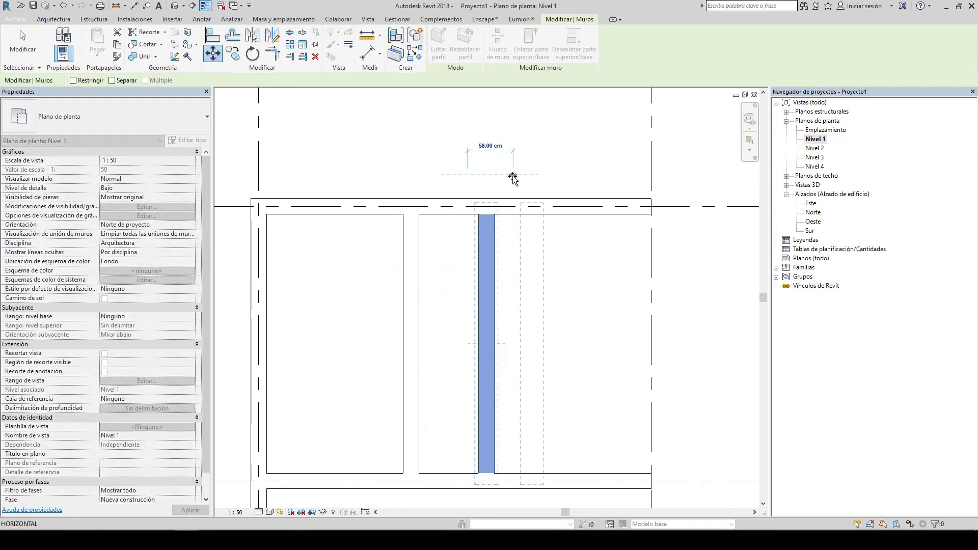
{"action": "left_click", "coordinate": [513, 175]}
{"action": "left_click", "coordinate": [470, 190]}
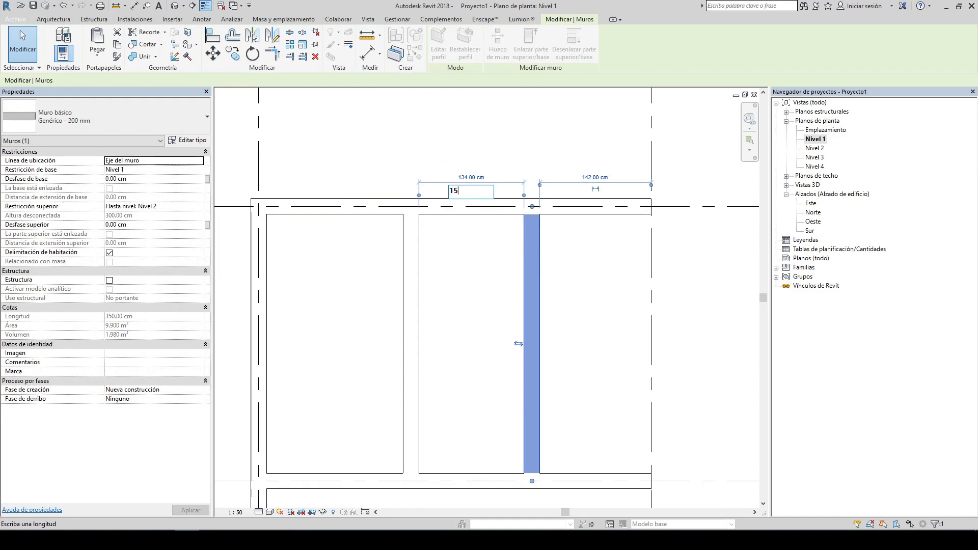
{"action": "type", "text": "150"}
{"action": "key", "text": "Return"}
{"action": "key", "text": "Escape"}
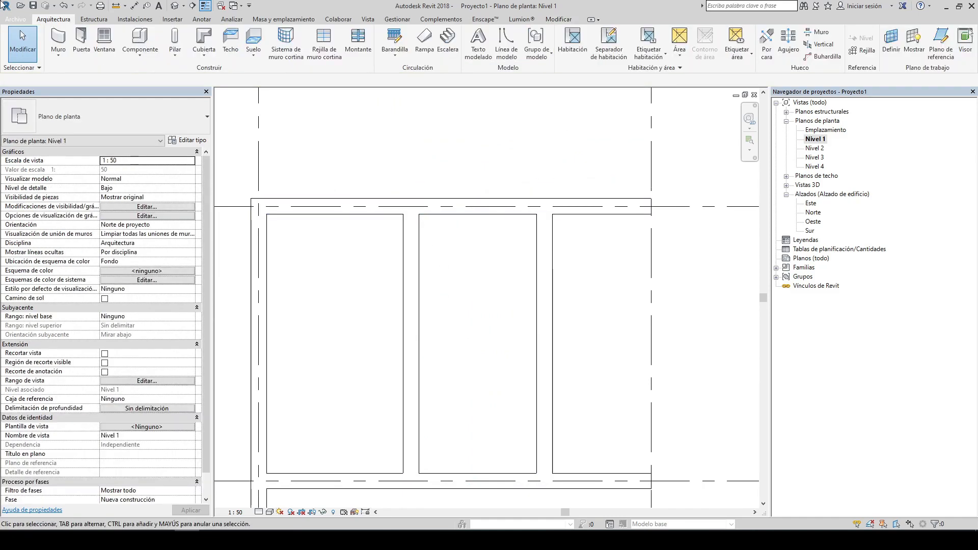
Step: Place aligned dimensions between the two interior partition walls, one at their centrelines and one at their faces
{"action": "left_click", "coordinate": [135, 7]}
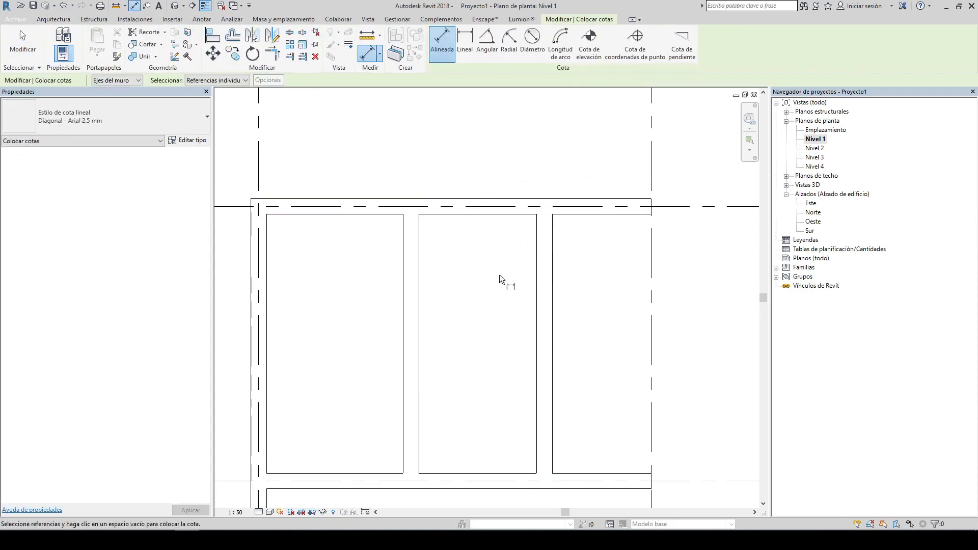
{"action": "left_click", "coordinate": [413, 303]}
{"action": "left_click", "coordinate": [543, 293]}
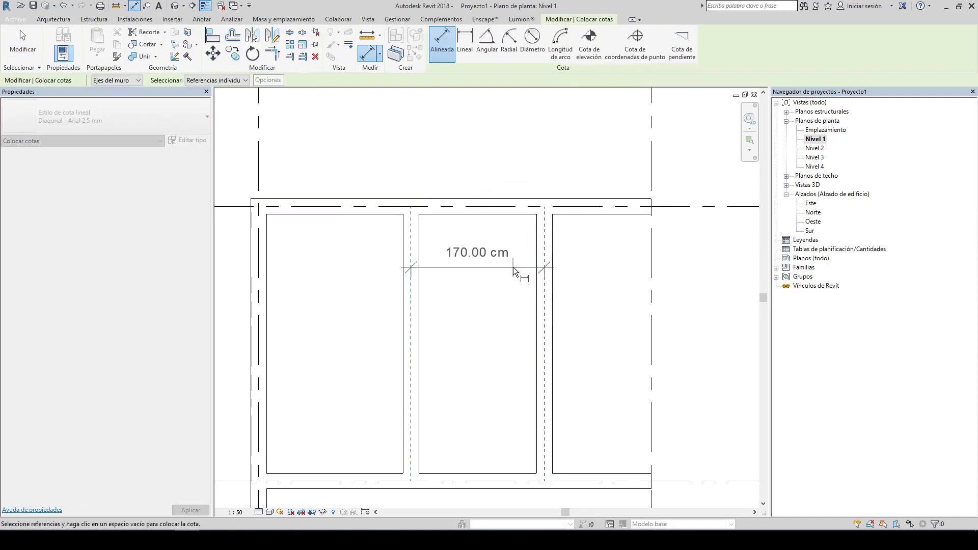
{"action": "left_click", "coordinate": [513, 267]}
{"action": "left_click", "coordinate": [419, 345]}
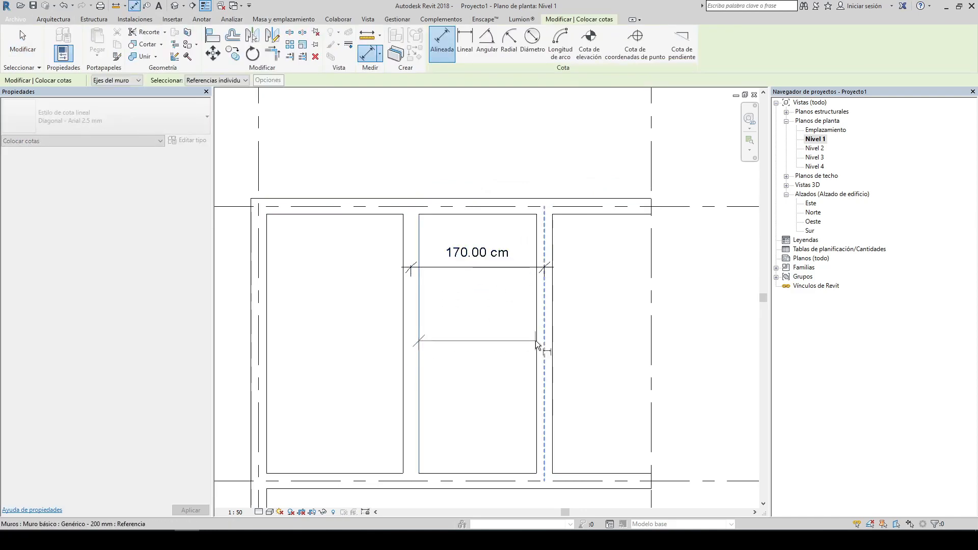
{"action": "left_click", "coordinate": [537, 342]}
{"action": "left_click", "coordinate": [524, 335]}
{"action": "key", "text": "Escape"}
{"action": "key", "text": "Escape"}
Step: Set the centreline dimension between the two partition walls to 200 cm by moving the right wall
{"action": "left_click", "coordinate": [541, 377]}
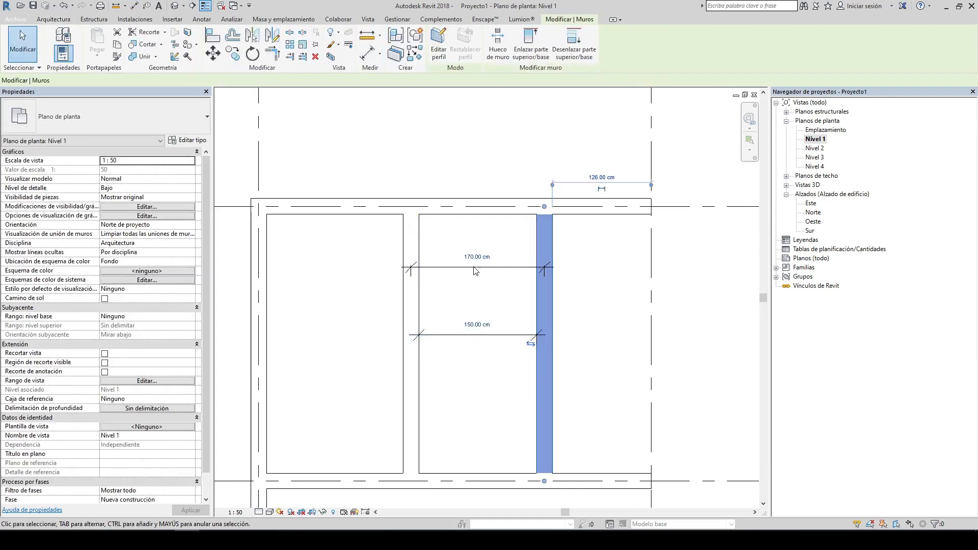
{"action": "left_click", "coordinate": [483, 258]}
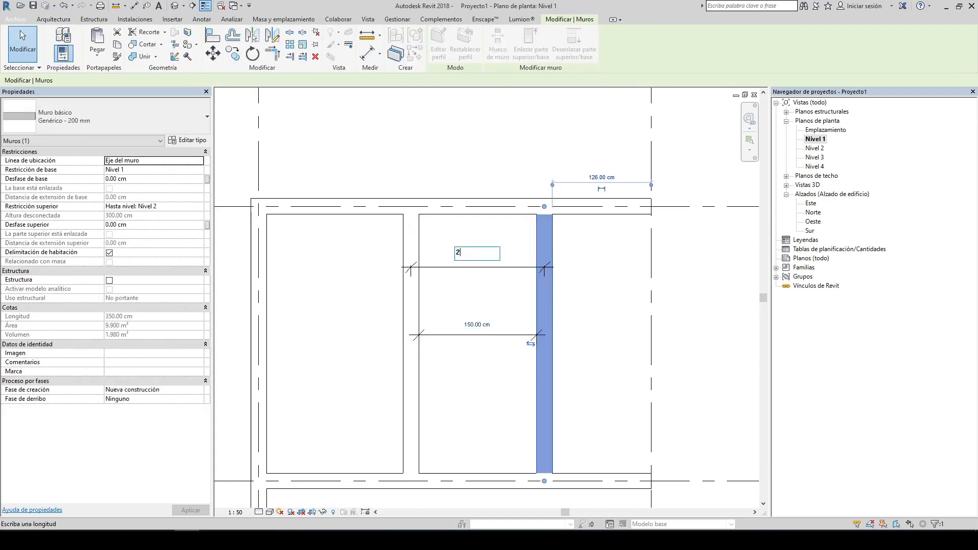
{"action": "type", "text": "200"}
{"action": "key", "text": "Return"}
{"action": "key", "text": "Escape"}
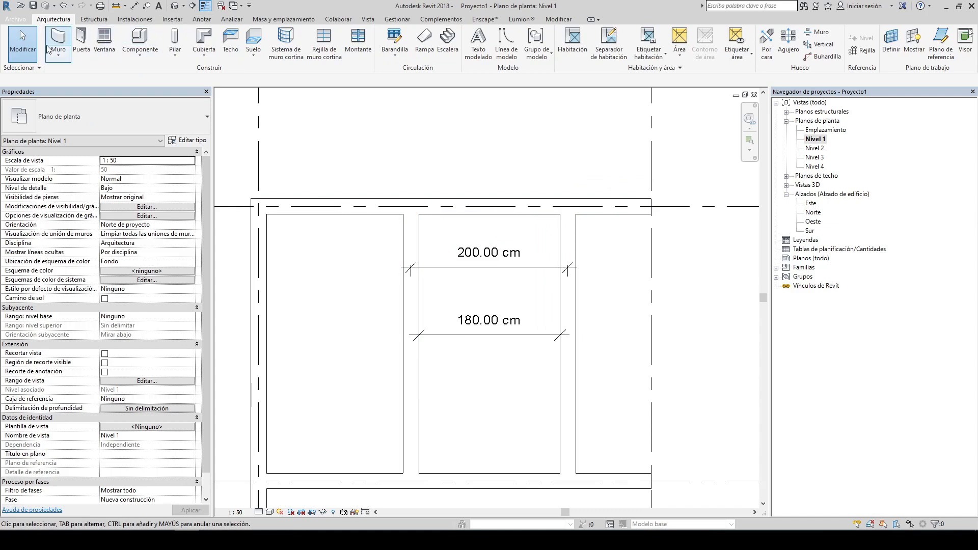
Step: Draw a vertical wall about 144 cm long in the left room with location line Cara de acabado: Exterior
{"action": "left_click", "coordinate": [65, 40]}
{"action": "middle_click_drag", "start_coordinate": [372, 218], "coordinate": [422, 208]}
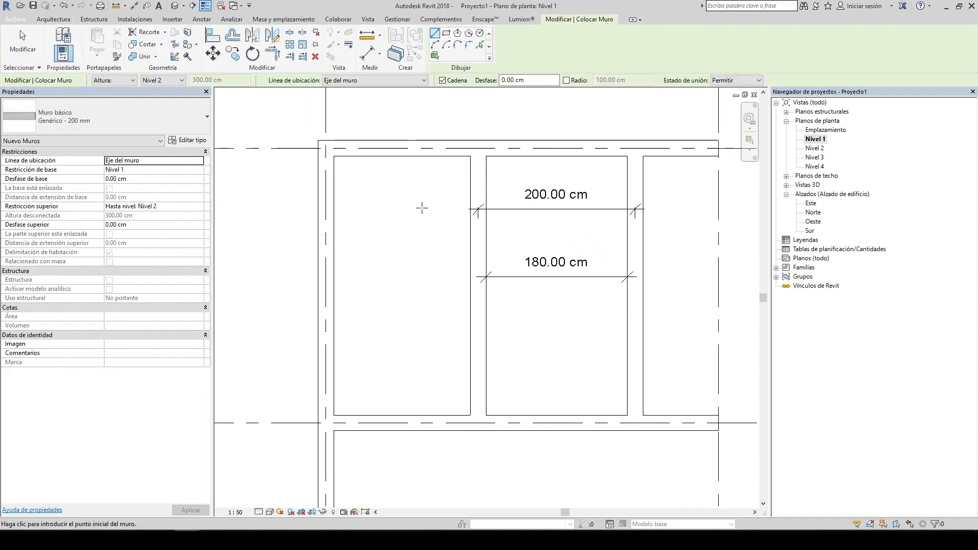
{"action": "left_click", "coordinate": [351, 81]}
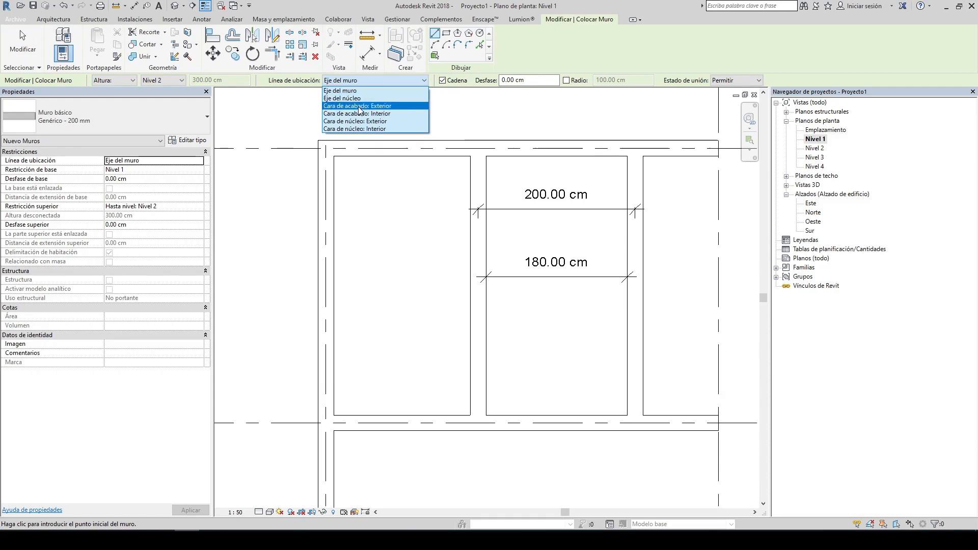
{"action": "left_click", "coordinate": [359, 107]}
{"action": "left_click", "coordinate": [381, 322]}
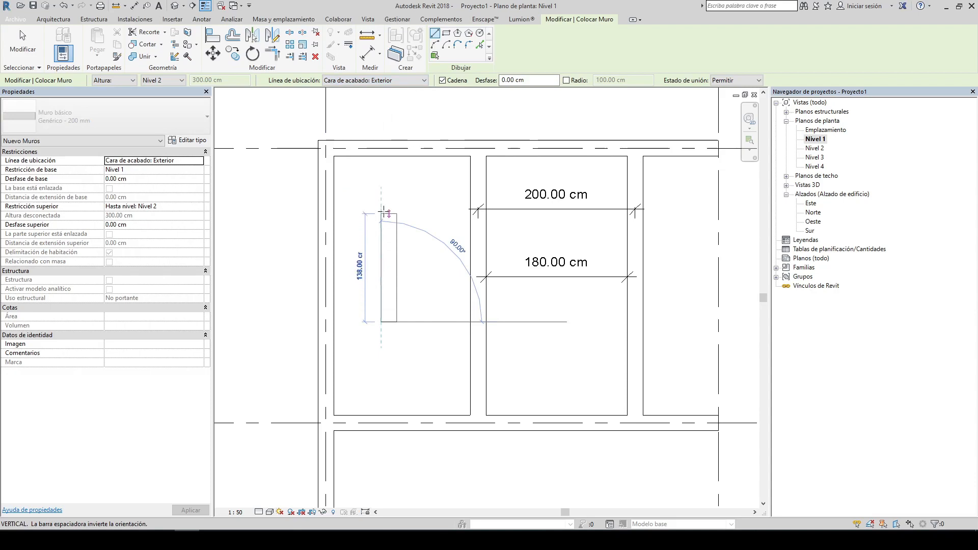
{"action": "left_click", "coordinate": [382, 210]}
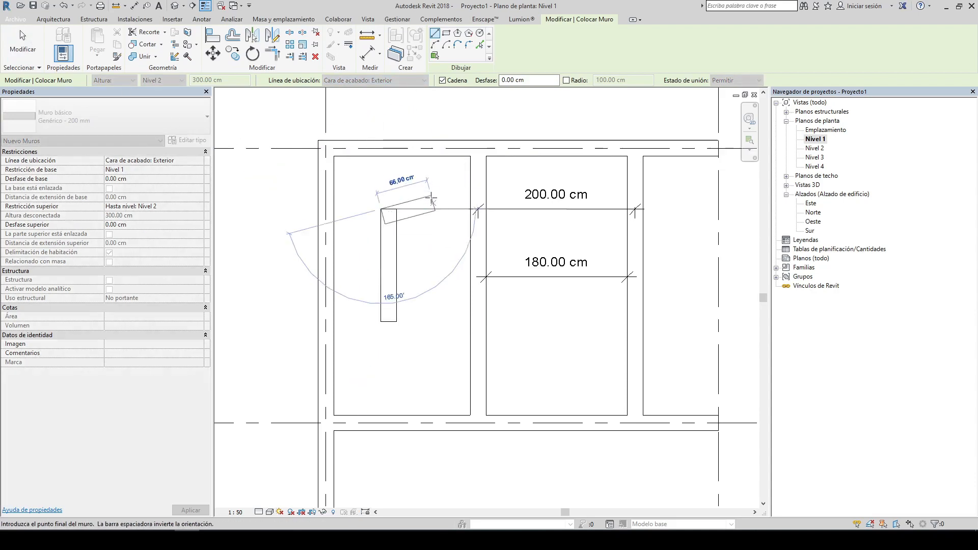
{"action": "key", "text": "Escape"}
{"action": "key", "text": "Escape"}
Step: Switch the new wall's location line to Cara de acabado: Interior and back to Cara de acabado: Exterior
{"action": "left_click", "coordinate": [389, 265]}
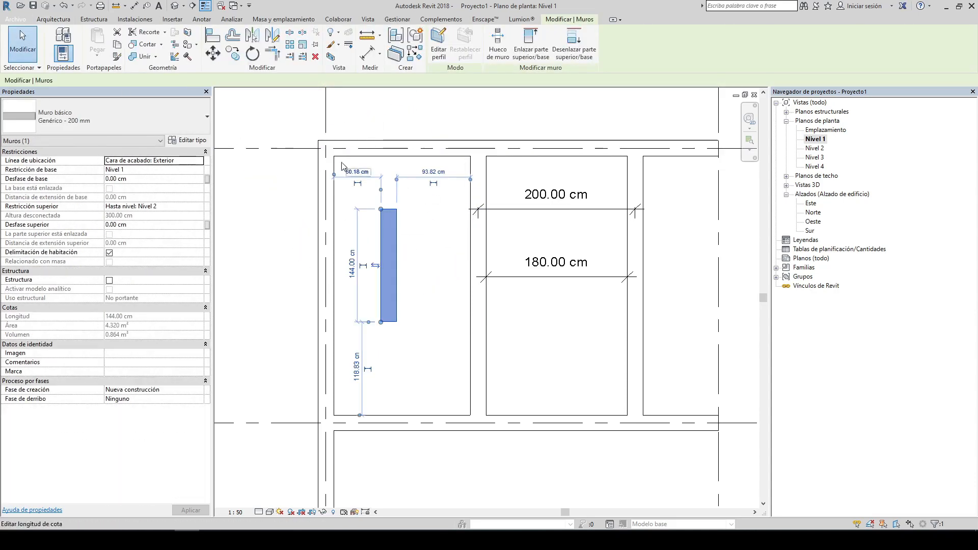
{"action": "scroll", "coordinate": [371, 201], "scroll_direction": "up", "scroll_amount": 4}
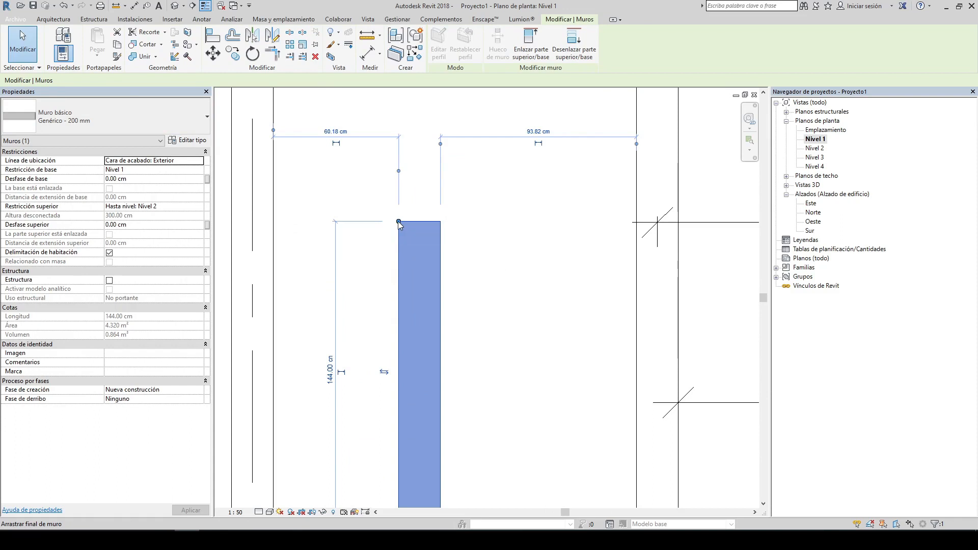
{"action": "left_click", "coordinate": [200, 161]}
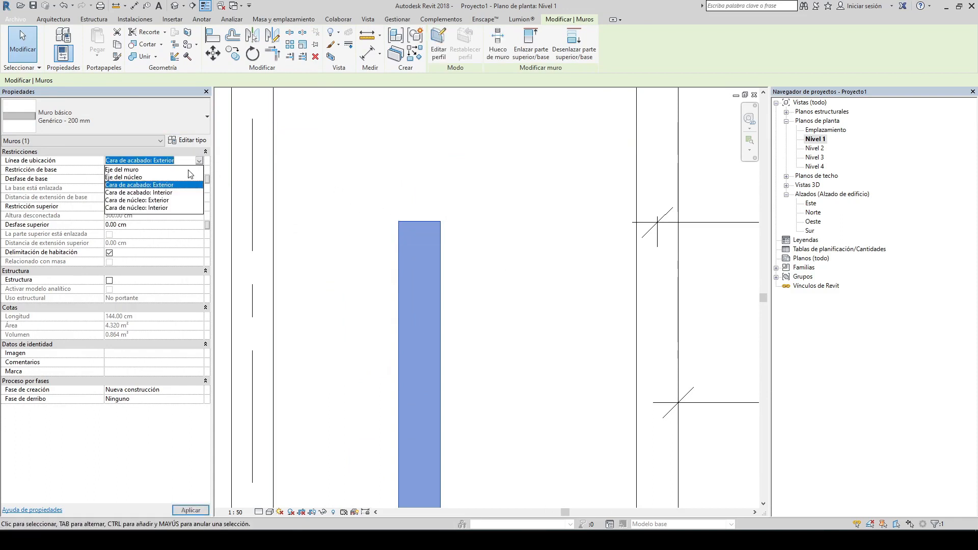
{"action": "left_click", "coordinate": [171, 194]}
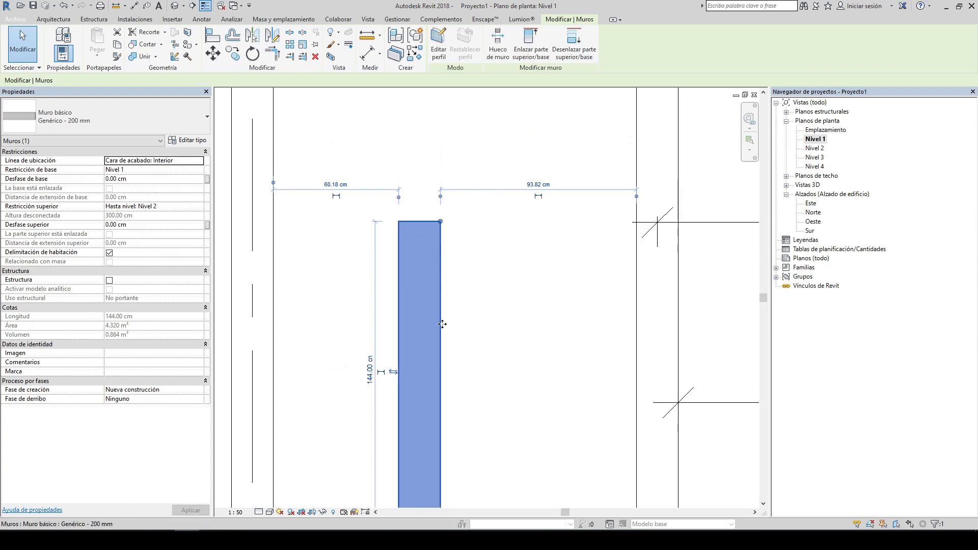
{"action": "left_click", "coordinate": [200, 162]}
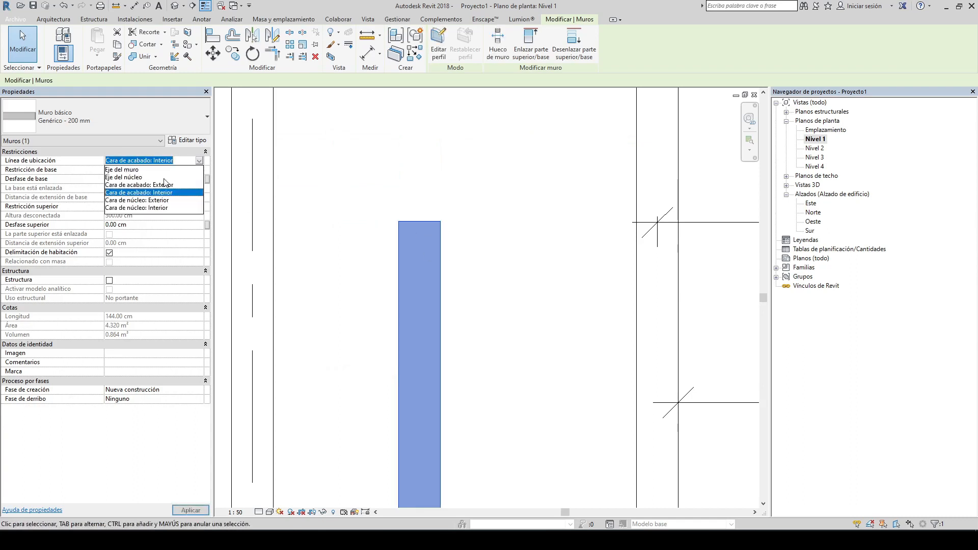
{"action": "left_click", "coordinate": [163, 184]}
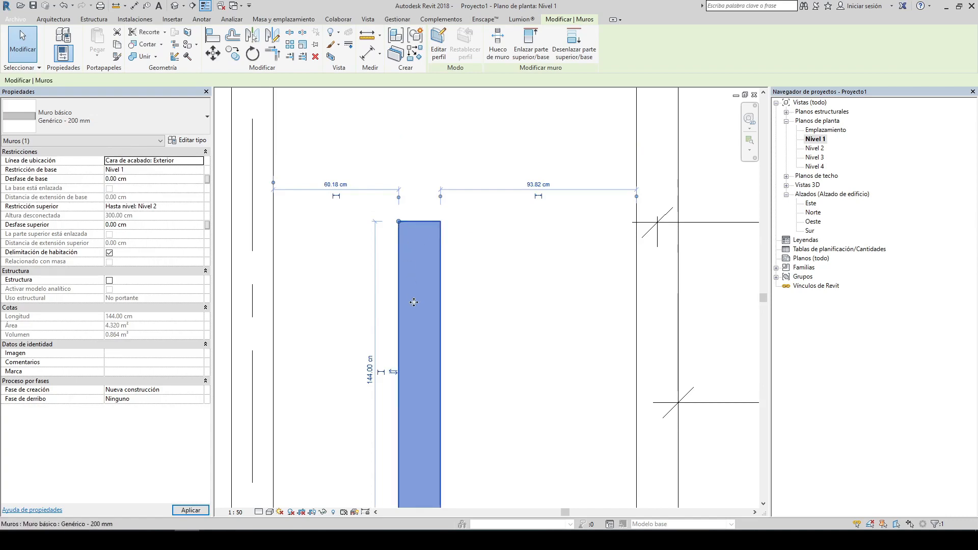
{"action": "scroll", "coordinate": [510, 199], "scroll_direction": "down", "scroll_amount": 5}
{"action": "left_click", "coordinate": [494, 202]}
{"action": "scroll", "coordinate": [494, 203], "scroll_direction": "down", "scroll_amount": 2}
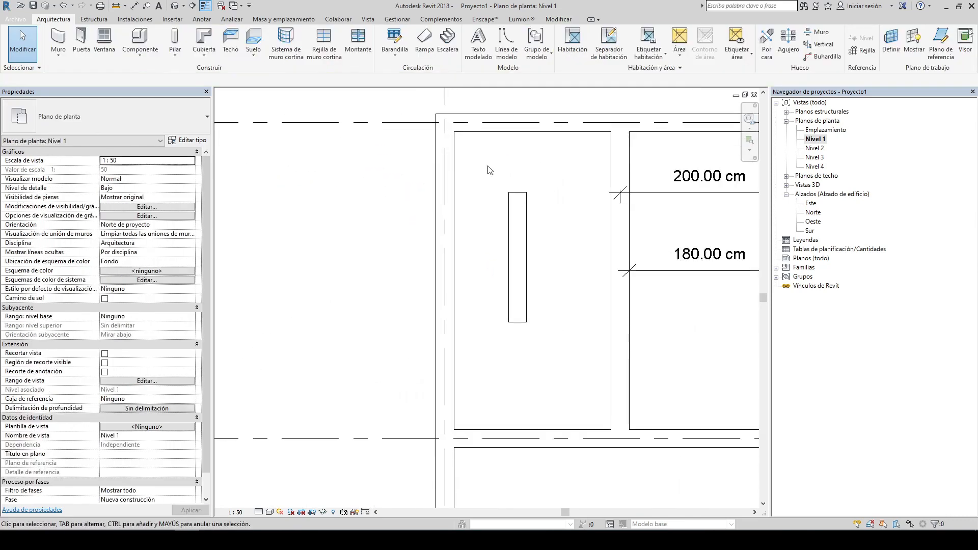
{"action": "left_click", "coordinate": [499, 206]}
{"action": "right_click", "coordinate": [498, 205]}
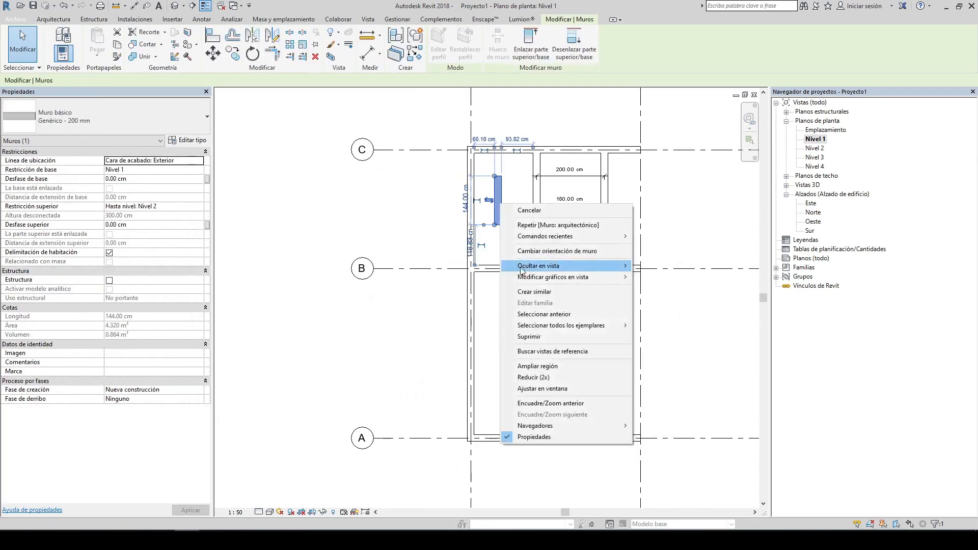
{"action": "left_click", "coordinate": [540, 292]}
{"action": "middle_click_drag", "start_coordinate": [528, 255], "coordinate": [411, 203]}
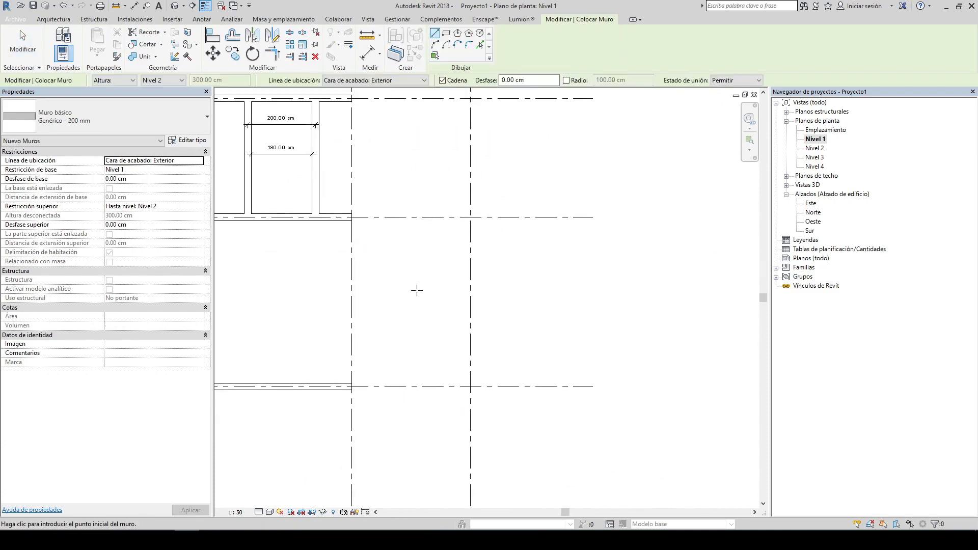
{"action": "key", "text": "Escape"}
{"action": "key", "text": "Escape"}
Step: Draw a vertical wall along the grid line to the right of the partition rooms, starting at the upper grid line
{"action": "key", "text": "w"}
{"action": "key", "text": "a"}
{"action": "scroll", "coordinate": [341, 163], "scroll_direction": "up", "scroll_amount": 2}
{"action": "scroll", "coordinate": [477, 112], "scroll_direction": "up", "scroll_amount": 3}
{"action": "left_click", "coordinate": [493, 112]}
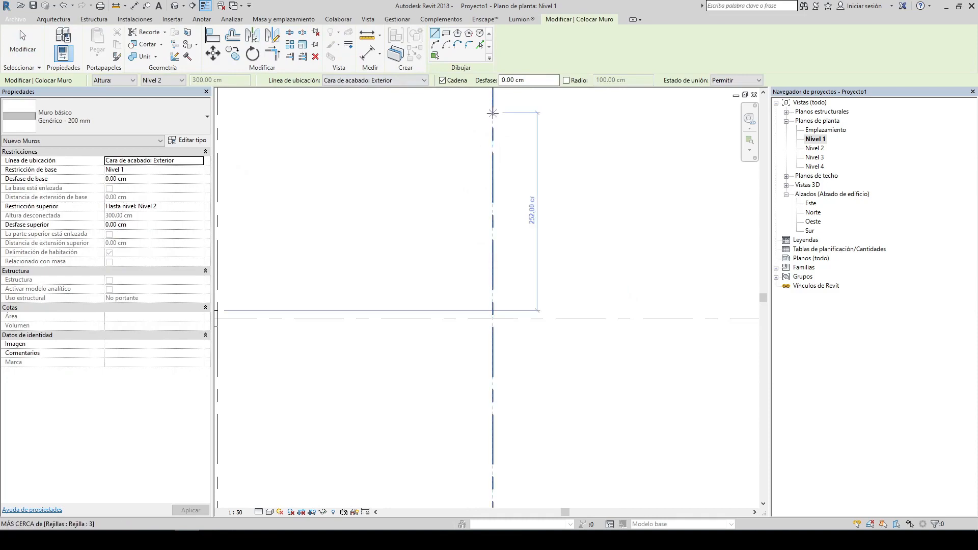
{"action": "left_click", "coordinate": [494, 304]}
{"action": "key", "text": "Escape"}
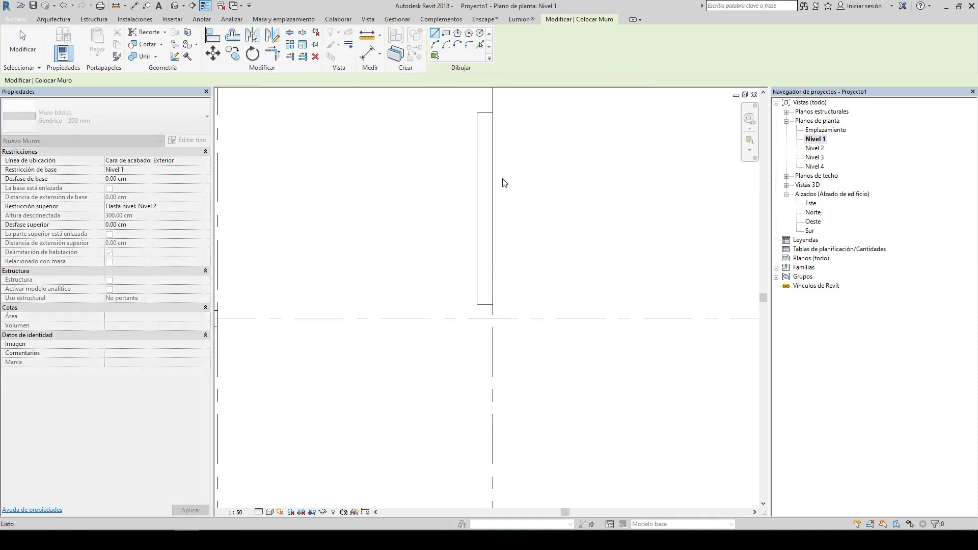
{"action": "key", "text": "Escape"}
Step: Join the new vertical wall and the upper horizontal wall into a corner with Trim/Extend to Corner
{"action": "middle_click_drag", "start_coordinate": [552, 136], "coordinate": [544, 291]}
{"action": "scroll", "coordinate": [478, 233], "scroll_direction": "up", "scroll_amount": 3}
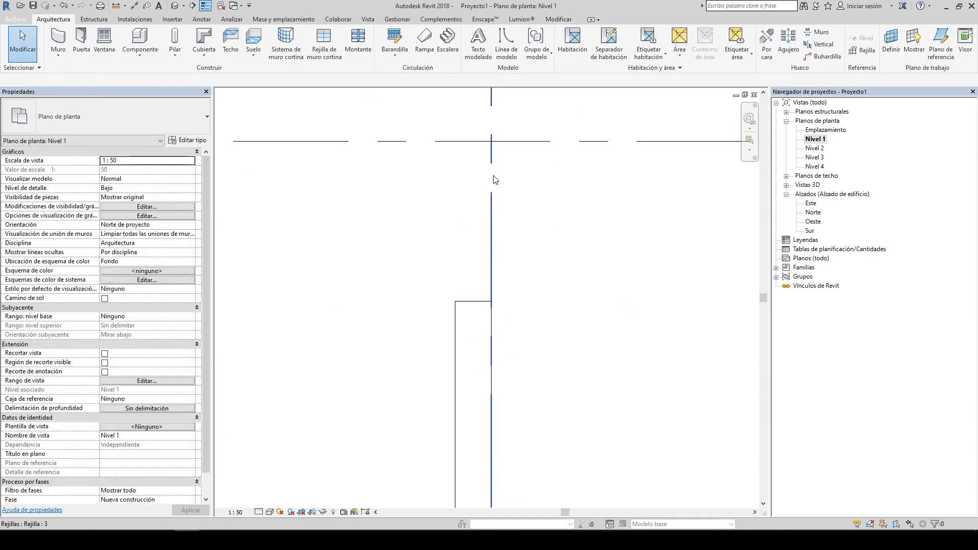
{"action": "left_click", "coordinate": [487, 312]}
{"action": "scroll", "coordinate": [490, 308], "scroll_direction": "up", "scroll_amount": 2}
{"action": "left_click_drag", "start_coordinate": [484, 300], "coordinate": [485, 224]}
{"action": "scroll", "coordinate": [574, 283], "scroll_direction": "down", "scroll_amount": 5}
{"action": "left_click", "coordinate": [454, 260]}
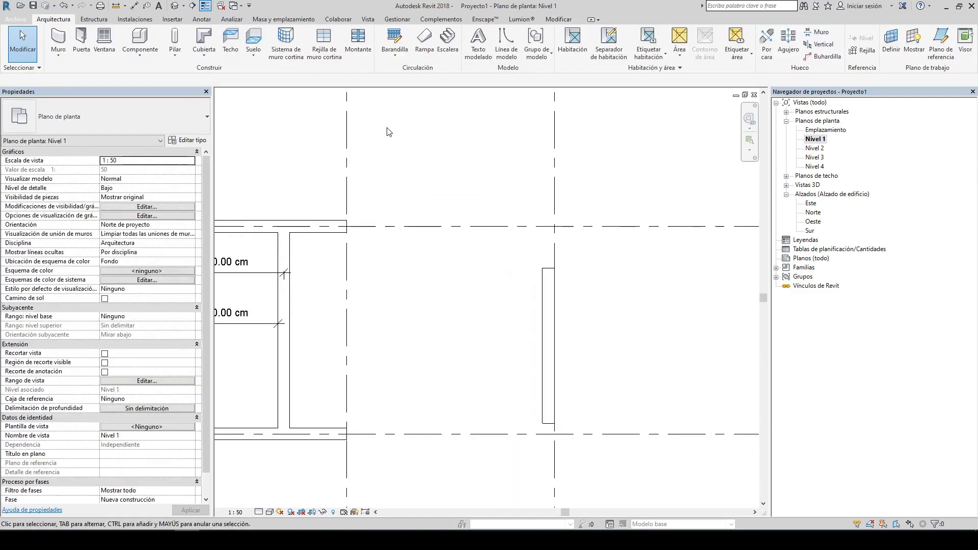
{"action": "left_click", "coordinate": [559, 19]}
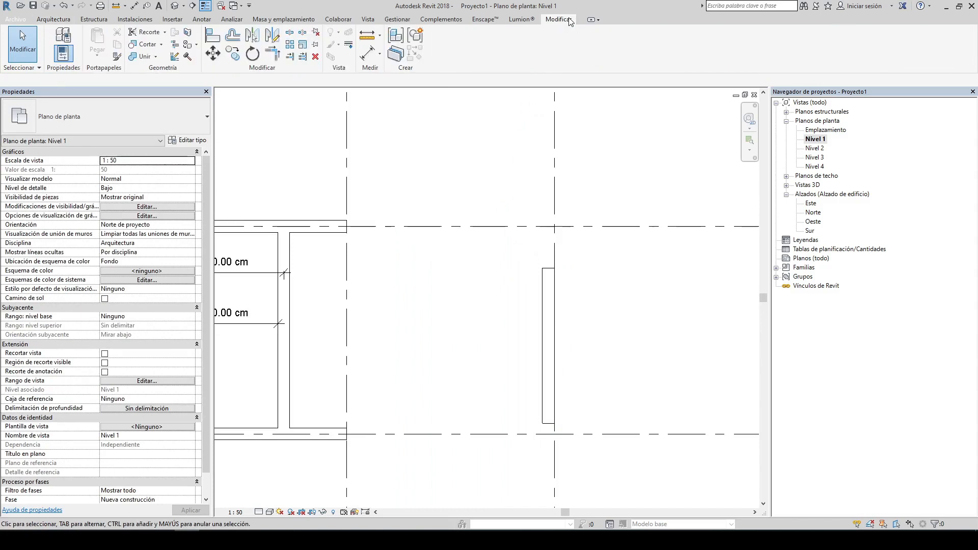
{"action": "left_click", "coordinate": [274, 53]}
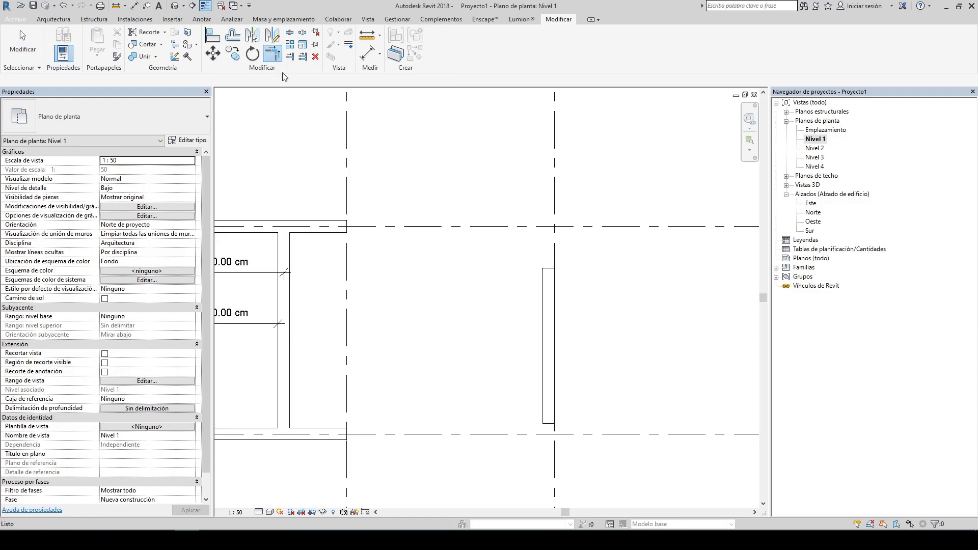
{"action": "scroll", "coordinate": [451, 140], "scroll_direction": "up", "scroll_amount": 2}
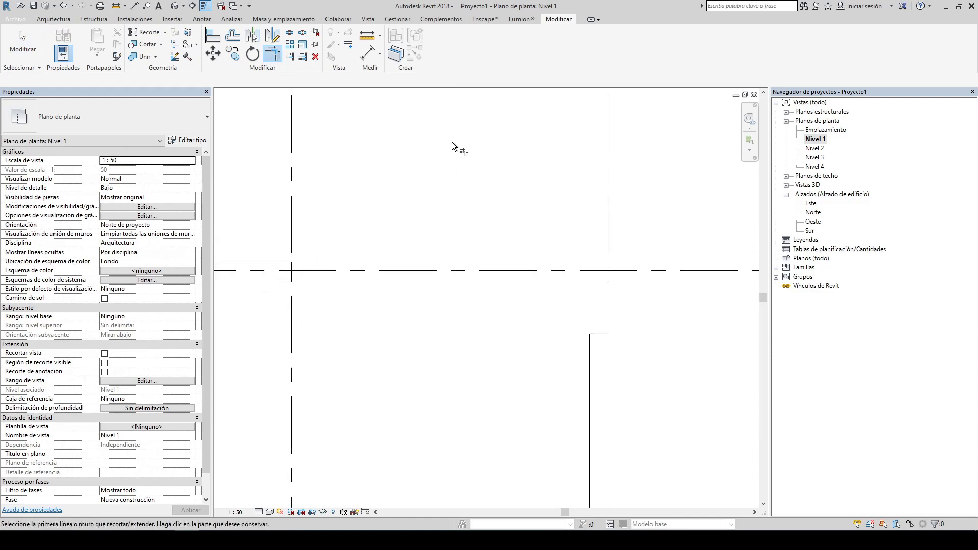
{"action": "left_click", "coordinate": [271, 274]}
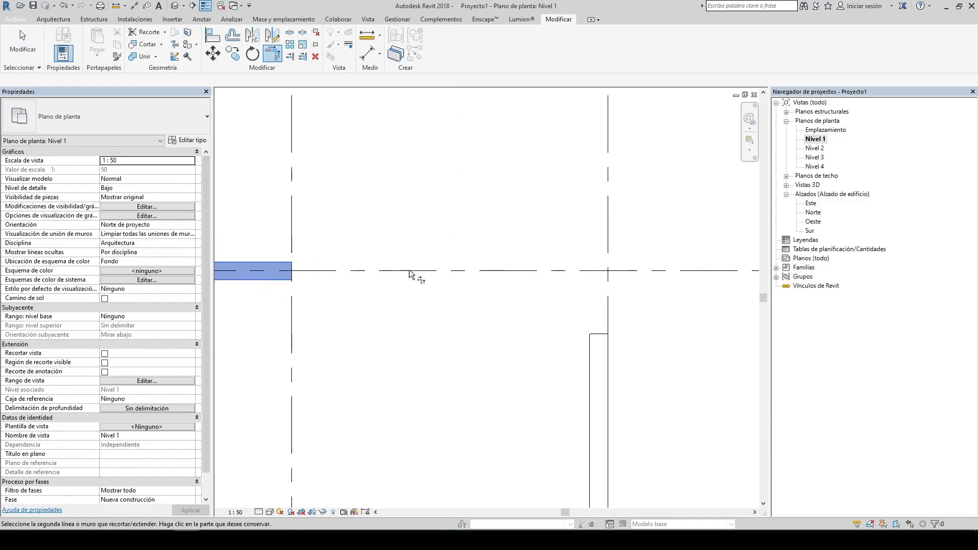
{"action": "left_click", "coordinate": [588, 368]}
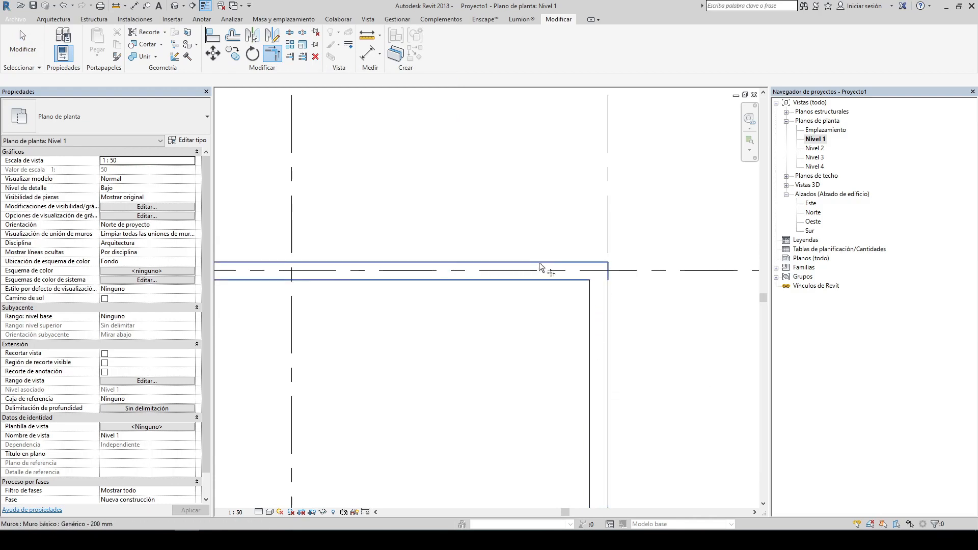
{"action": "key", "text": "Escape"}
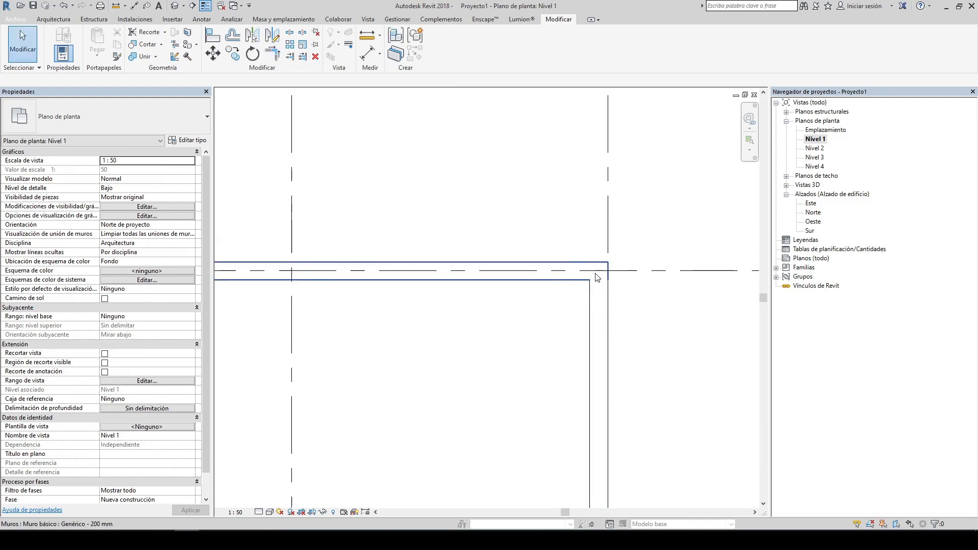
Step: Flip the new vertical wall's orientation so it sits on the other side of its grid line
{"action": "left_click", "coordinate": [596, 329]}
{"action": "middle_click_drag", "start_coordinate": [566, 339], "coordinate": [470, 244]}
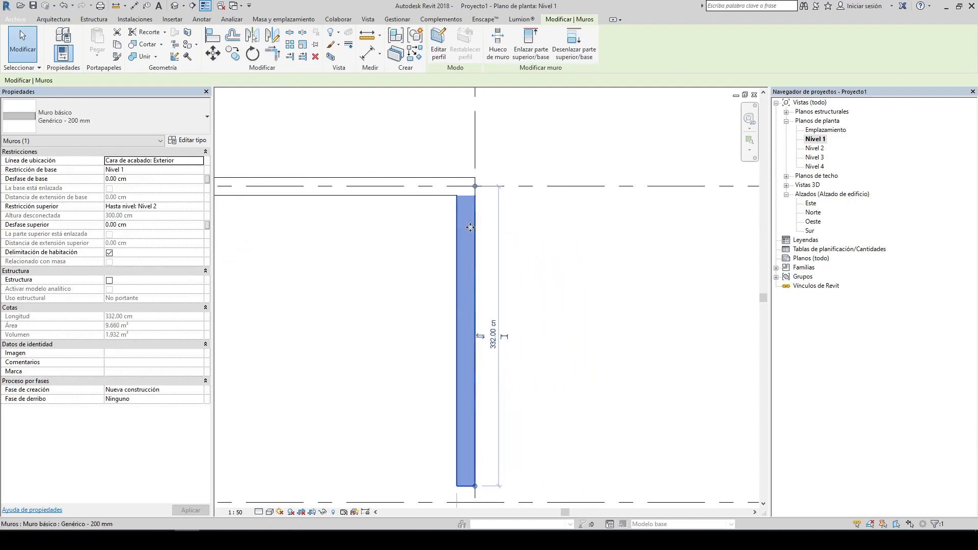
{"action": "left_click", "coordinate": [387, 231]}
{"action": "middle_click_drag", "start_coordinate": [386, 240], "coordinate": [423, 209]}
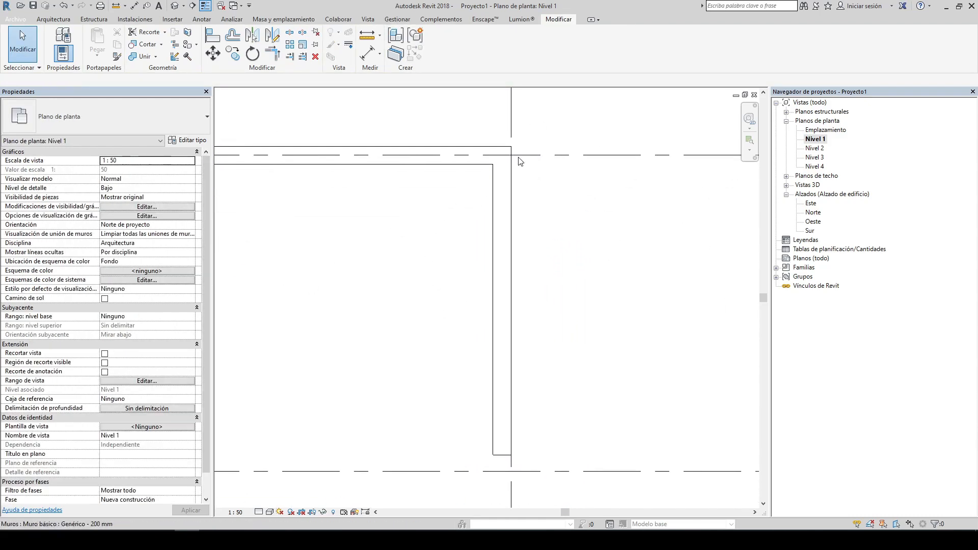
{"action": "left_click", "coordinate": [500, 212]}
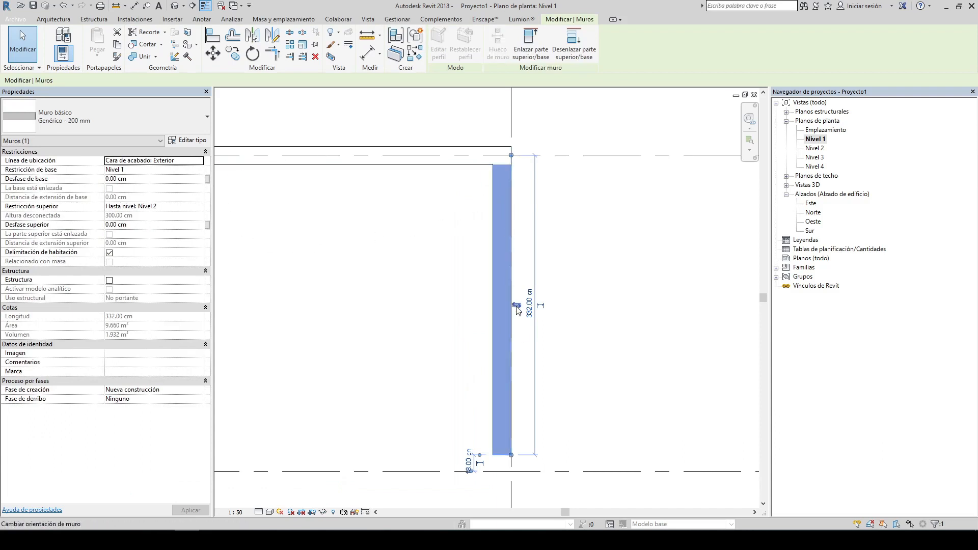
{"action": "scroll", "coordinate": [517, 306], "scroll_direction": "up", "scroll_amount": 3}
{"action": "scroll", "coordinate": [517, 307], "scroll_direction": "up", "scroll_amount": 1}
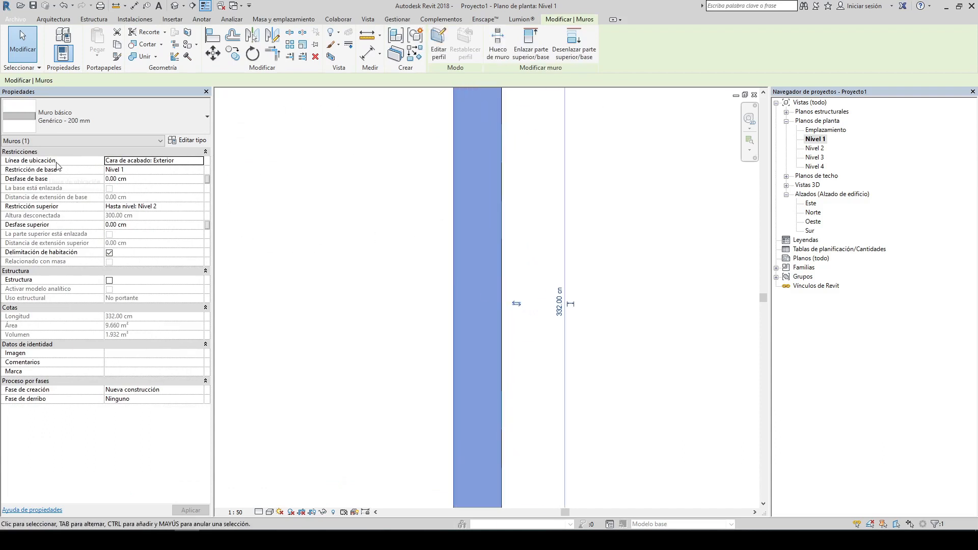
{"action": "scroll", "coordinate": [502, 254], "scroll_direction": "down", "scroll_amount": 2}
{"action": "middle_click_drag", "start_coordinate": [493, 152], "coordinate": [464, 275]}
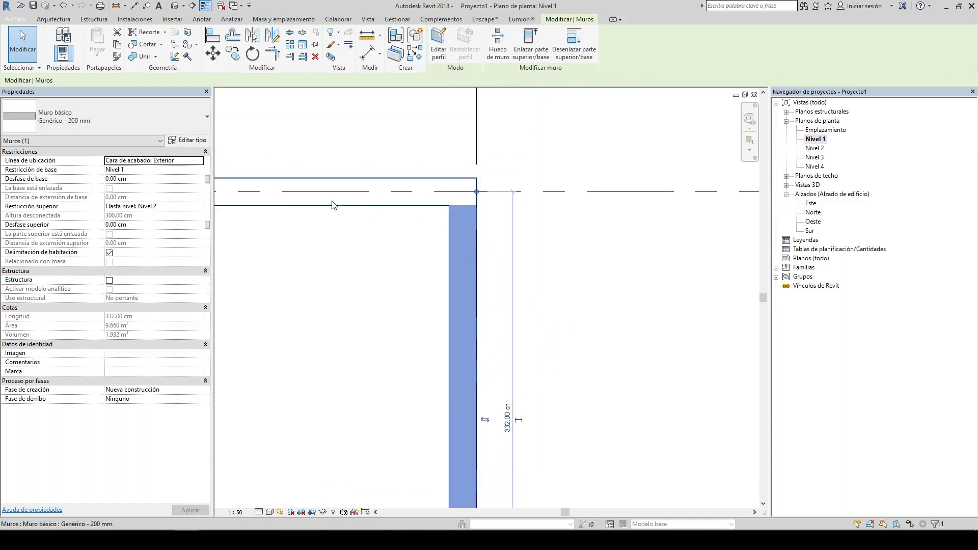
{"action": "middle_click_drag", "start_coordinate": [573, 254], "coordinate": [567, 198]}
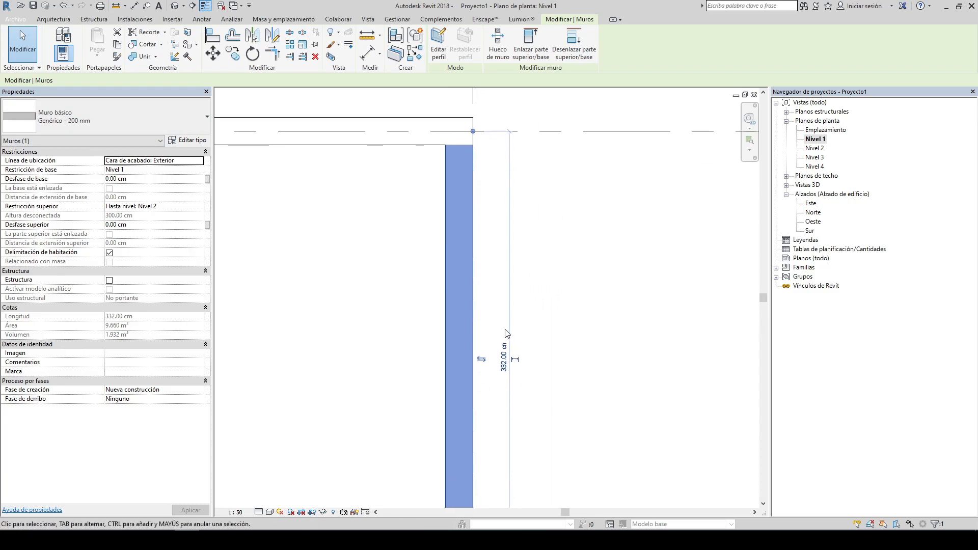
{"action": "scroll", "coordinate": [484, 374], "scroll_direction": "up", "scroll_amount": 1}
{"action": "middle_click_drag", "start_coordinate": [472, 185], "coordinate": [468, 243]}
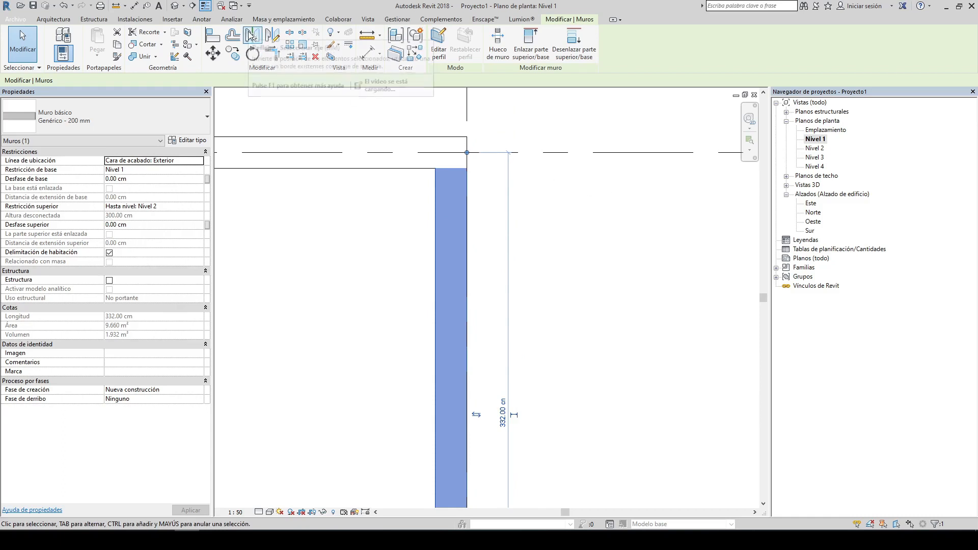
{"action": "left_click", "coordinate": [476, 415]}
{"action": "scroll", "coordinate": [483, 357], "scroll_direction": "down", "scroll_amount": 5}
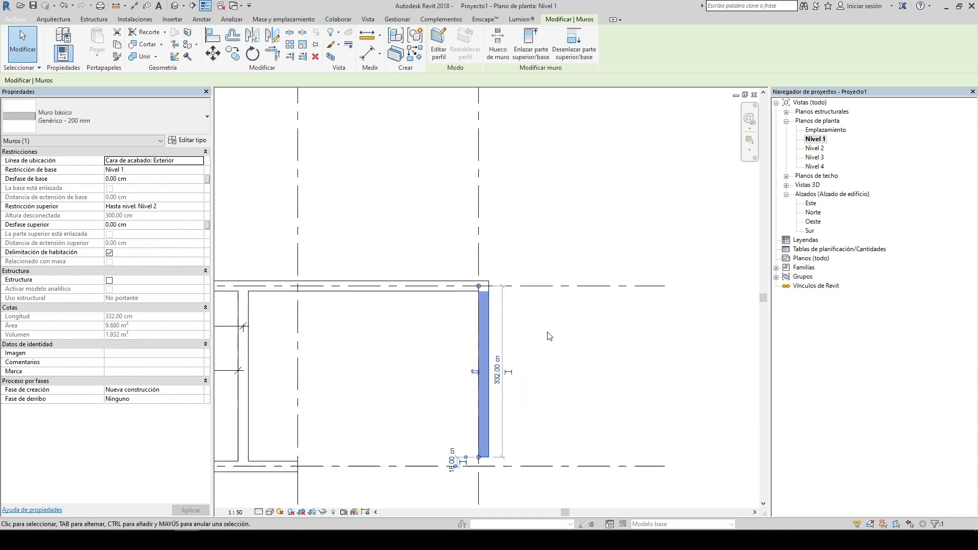
{"action": "left_click", "coordinate": [505, 349]}
{"action": "scroll", "coordinate": [484, 304], "scroll_direction": "up", "scroll_amount": 3}
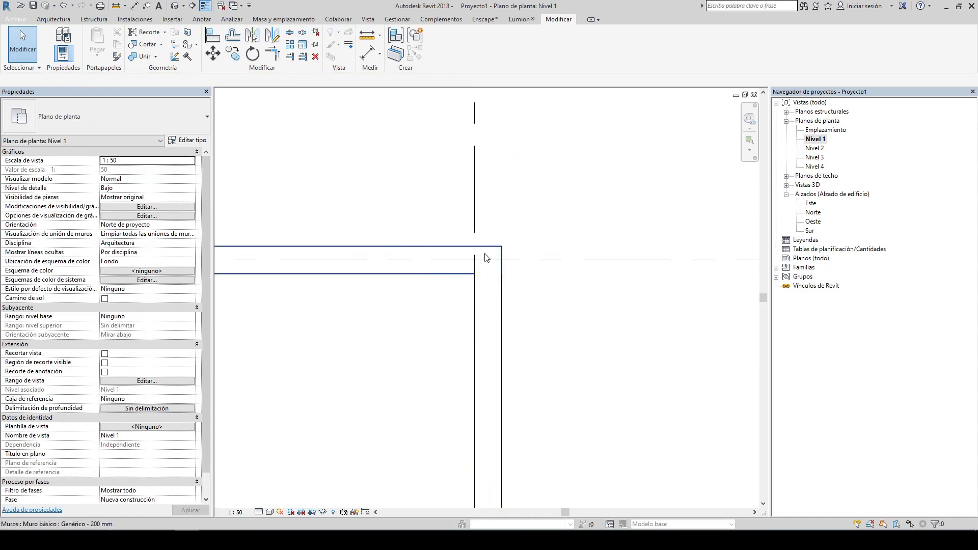
{"action": "scroll", "coordinate": [438, 295], "scroll_direction": "down", "scroll_amount": 5}
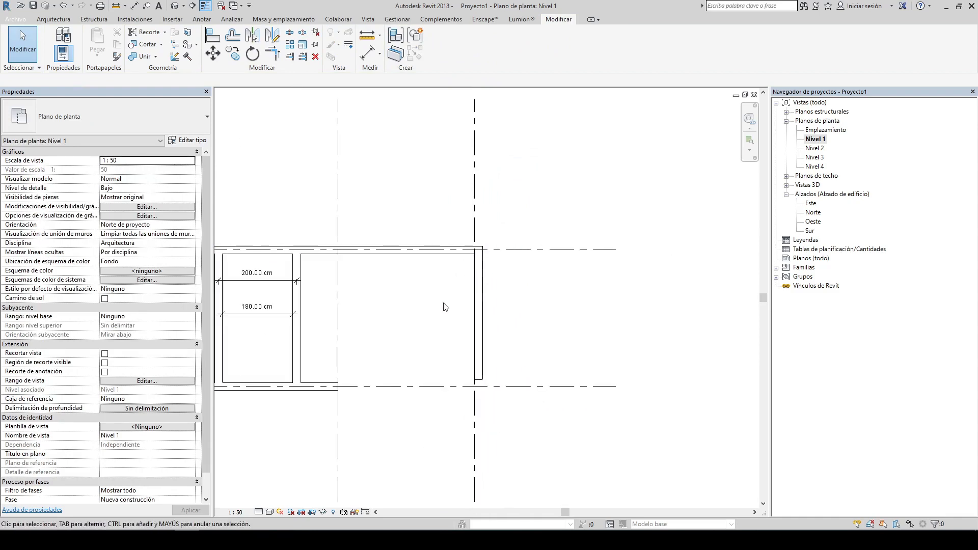
Step: Drag the vertical wall's lower end down to the lower horizontal wall, then undo the extension
{"action": "middle_click_drag", "start_coordinate": [479, 334], "coordinate": [492, 209]}
{"action": "left_click", "coordinate": [492, 209]}
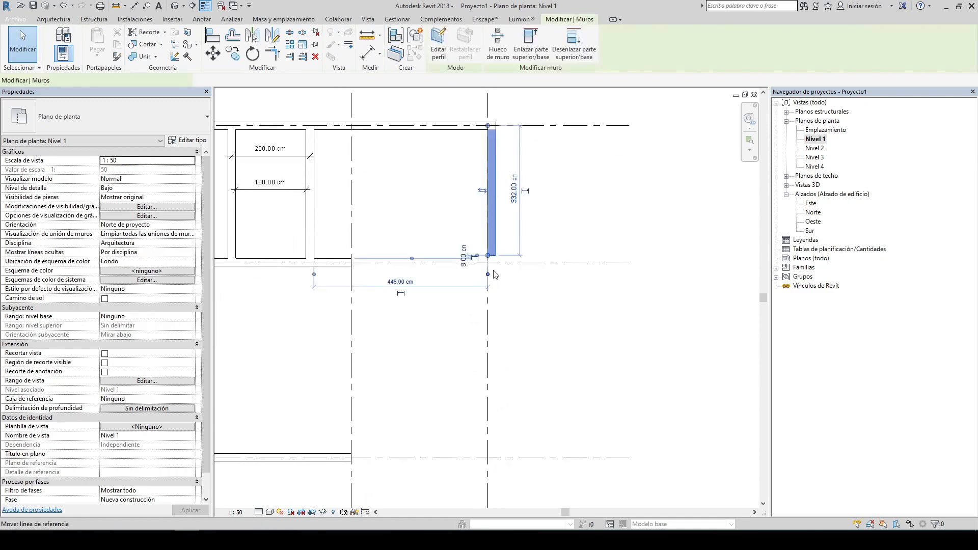
{"action": "left_click_drag", "start_coordinate": [487, 255], "coordinate": [487, 457]}
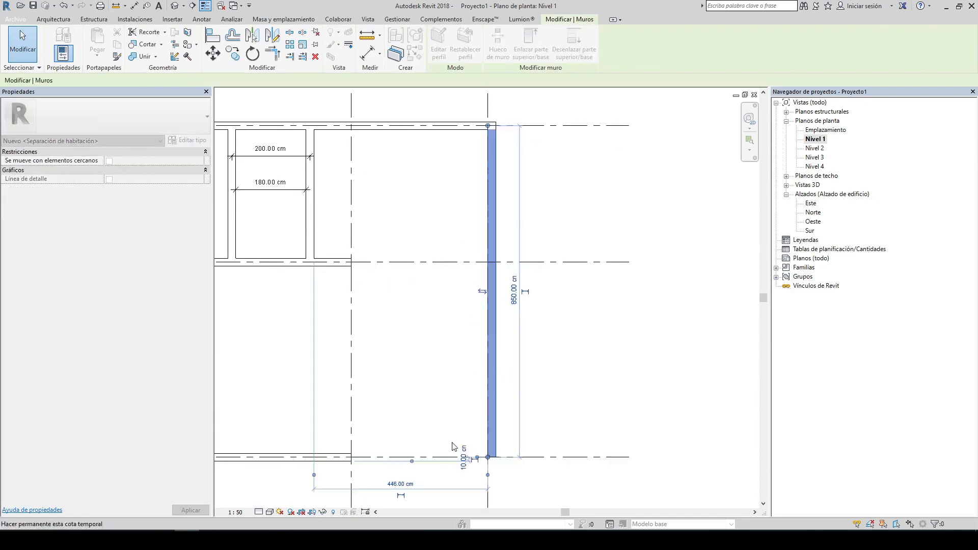
{"action": "left_click", "coordinate": [519, 382]}
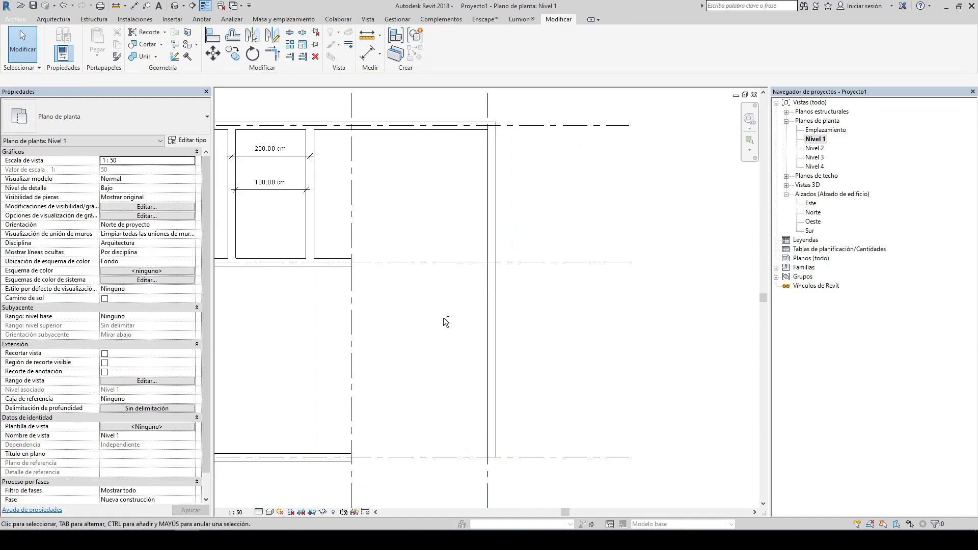
{"action": "key", "text": "ctrl+z"}
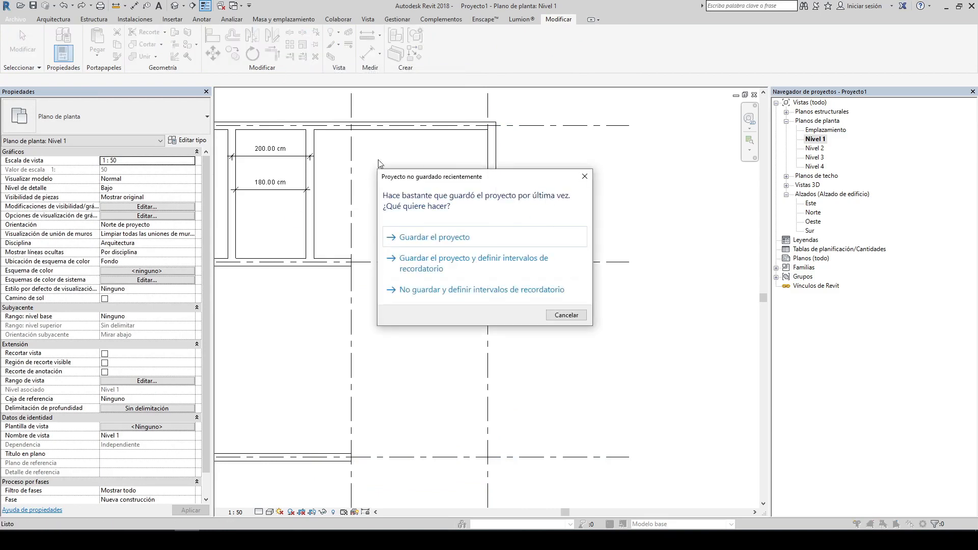
{"action": "left_click_drag", "start_coordinate": [474, 182], "coordinate": [431, 158]}
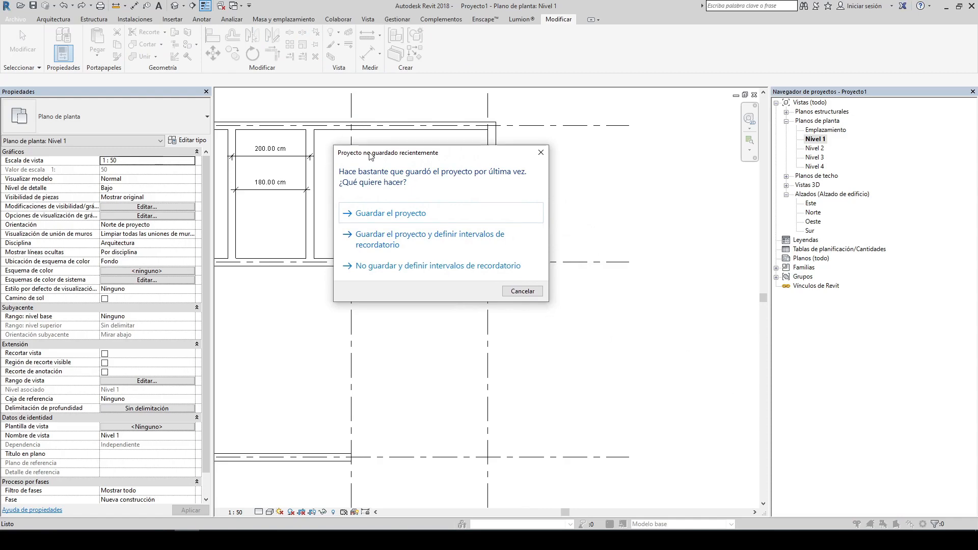
{"action": "left_click_drag", "start_coordinate": [370, 156], "coordinate": [366, 146]}
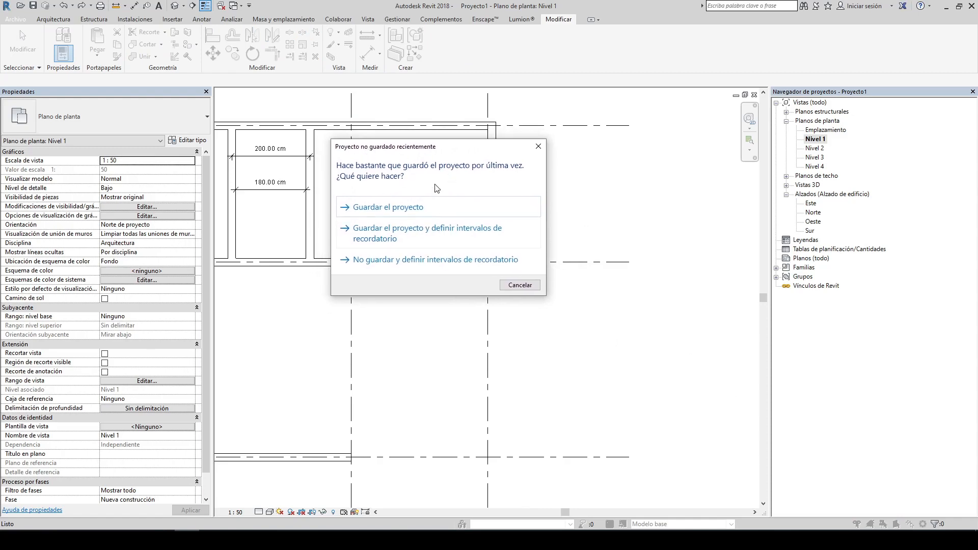
{"action": "left_click", "coordinate": [539, 147]}
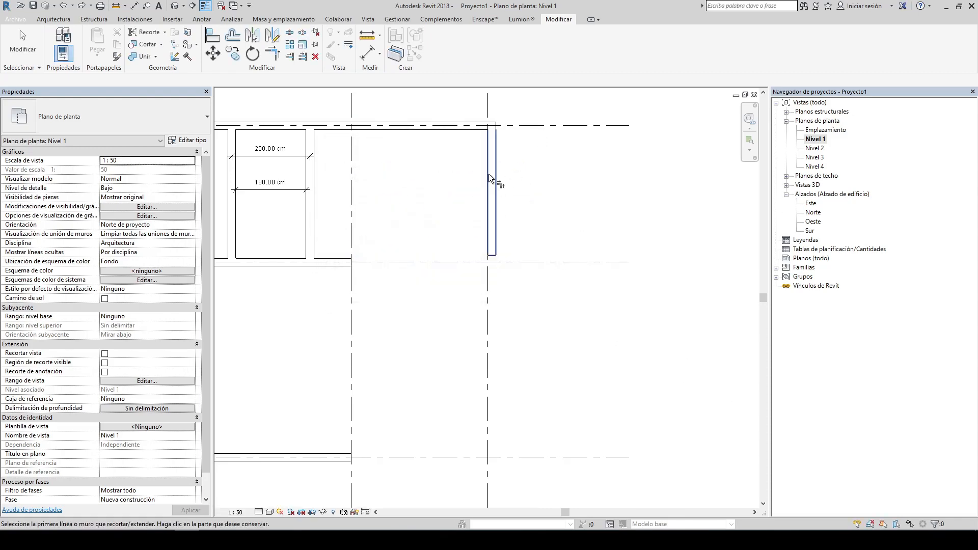
Step: Join the vertical wall and the lower horizontal wall into a corner with Trim/Extend to Corner
{"action": "left_click", "coordinate": [347, 458]}
{"action": "left_click", "coordinate": [345, 459]}
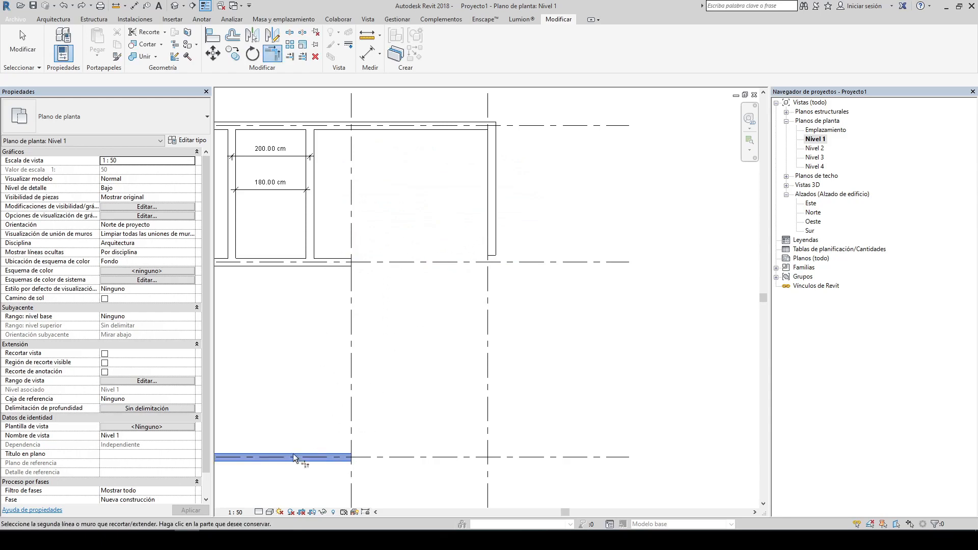
{"action": "left_click", "coordinate": [490, 155]}
{"action": "key", "text": "Escape"}
{"action": "key", "text": "Escape"}
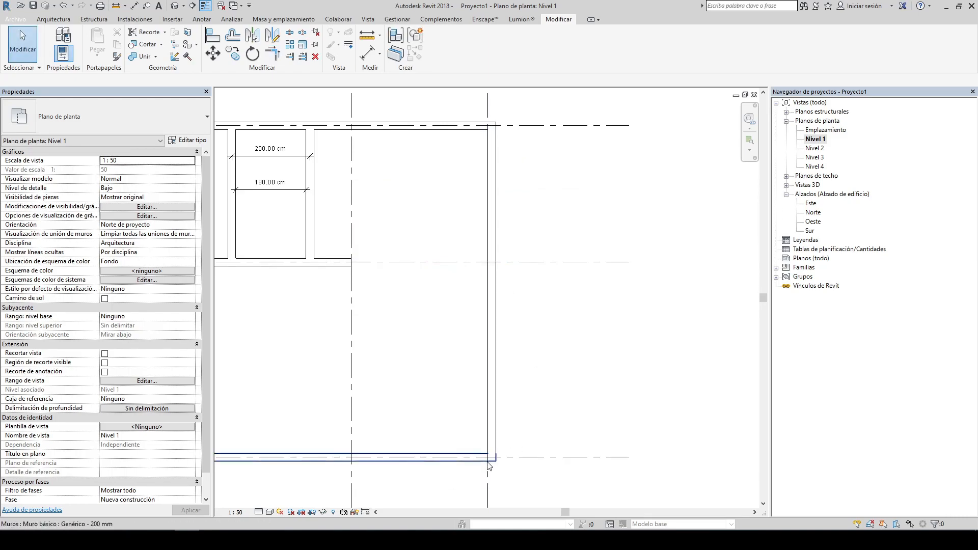
Step: Open the default 3D view to review the walls
{"action": "scroll", "coordinate": [494, 456], "scroll_direction": "up", "scroll_amount": 3}
{"action": "scroll", "coordinate": [529, 162], "scroll_direction": "down", "scroll_amount": 3}
{"action": "middle_click_drag", "start_coordinate": [580, 152], "coordinate": [569, 252]}
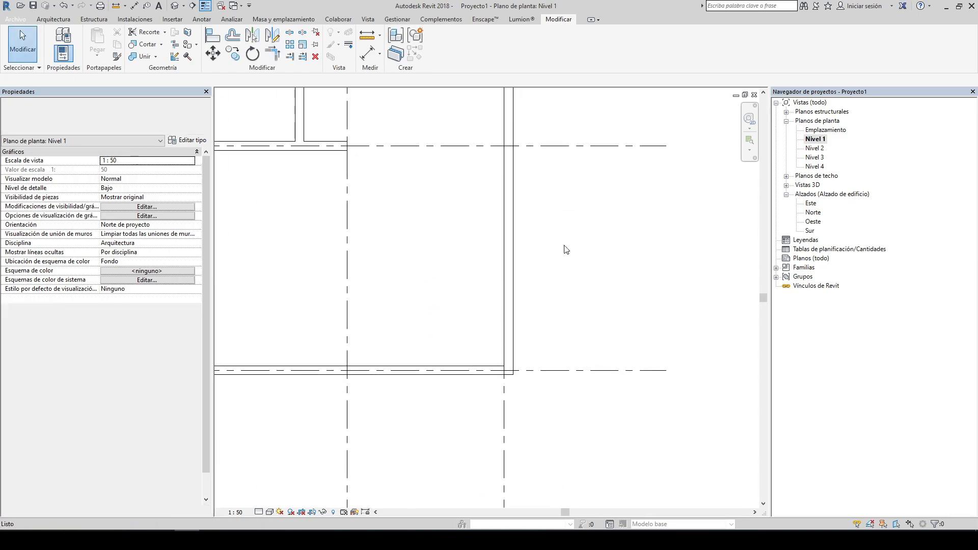
{"action": "scroll", "coordinate": [494, 420], "scroll_direction": "up", "scroll_amount": 4}
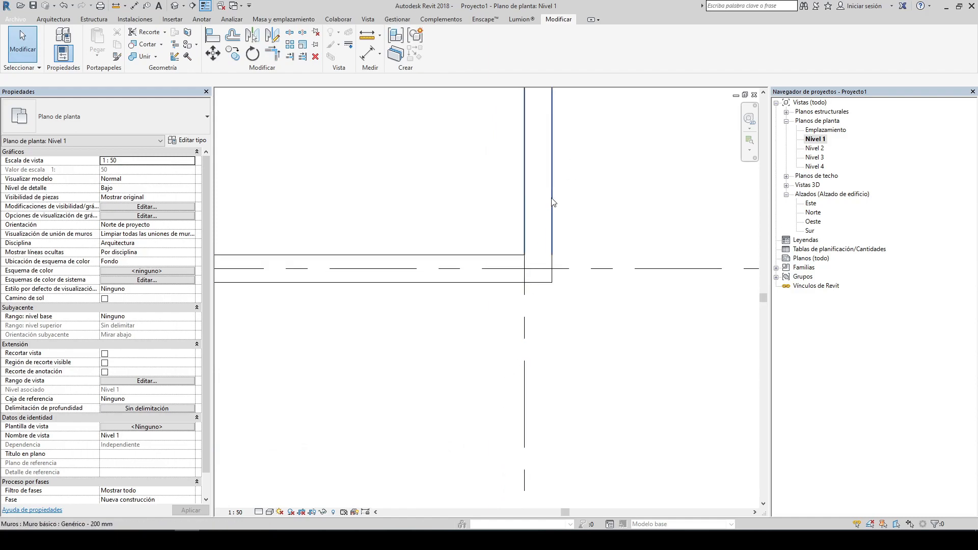
{"action": "left_click", "coordinate": [174, 6]}
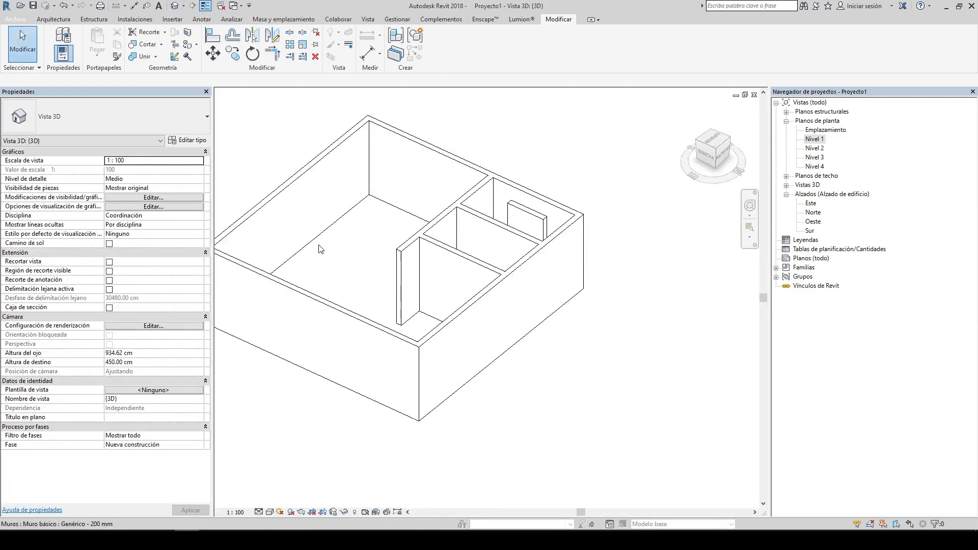
Step: Orbit the 3D model to inspect the walls, then return to the Nivel 1 floor plan
{"action": "middle_click_drag", "start_coordinate": [382, 244], "coordinate": [458, 293]}
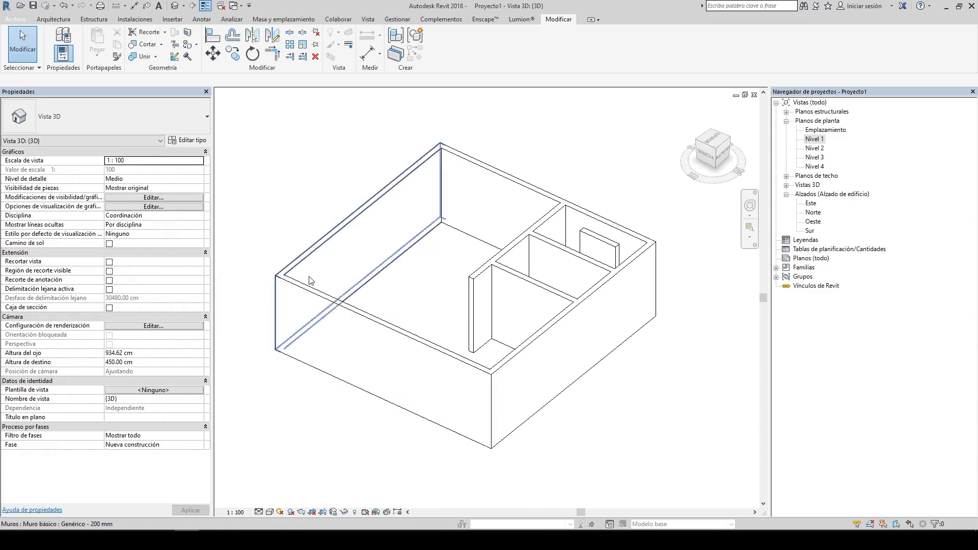
{"action": "double_click", "coordinate": [815, 139]}
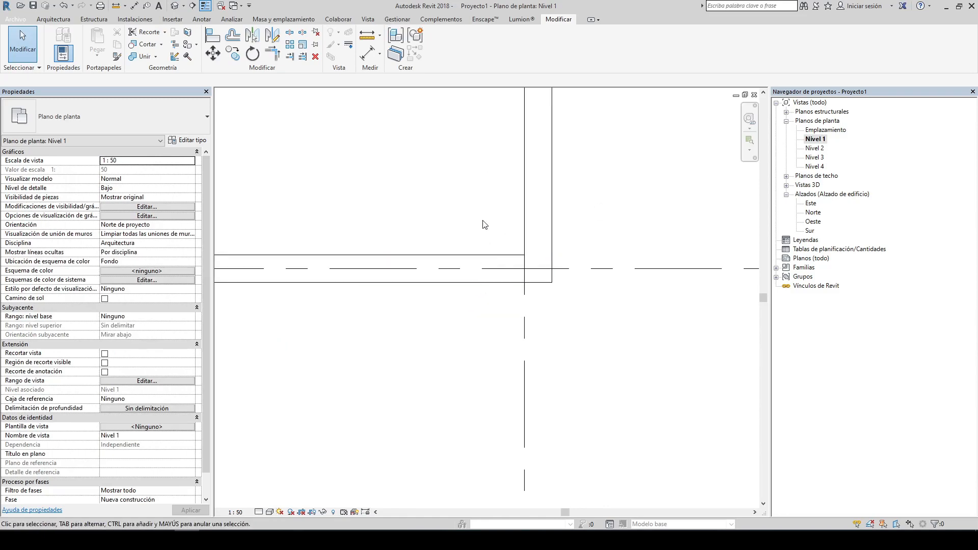
Step: Align the face of the exterior wall on grid line 3 with the grid line using the Align tool
{"action": "left_click", "coordinate": [505, 321]}
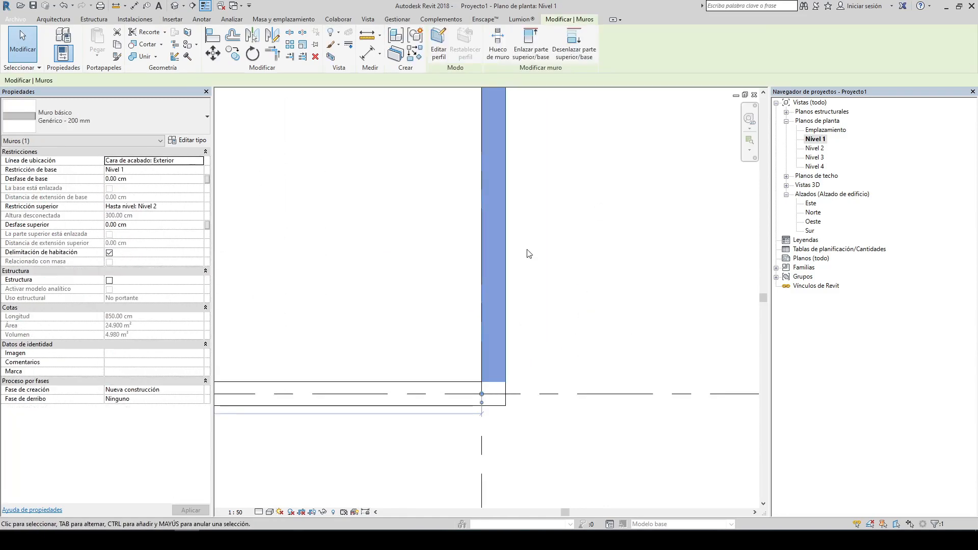
{"action": "left_click", "coordinate": [549, 270]}
{"action": "middle_click_drag", "start_coordinate": [557, 339], "coordinate": [546, 151]}
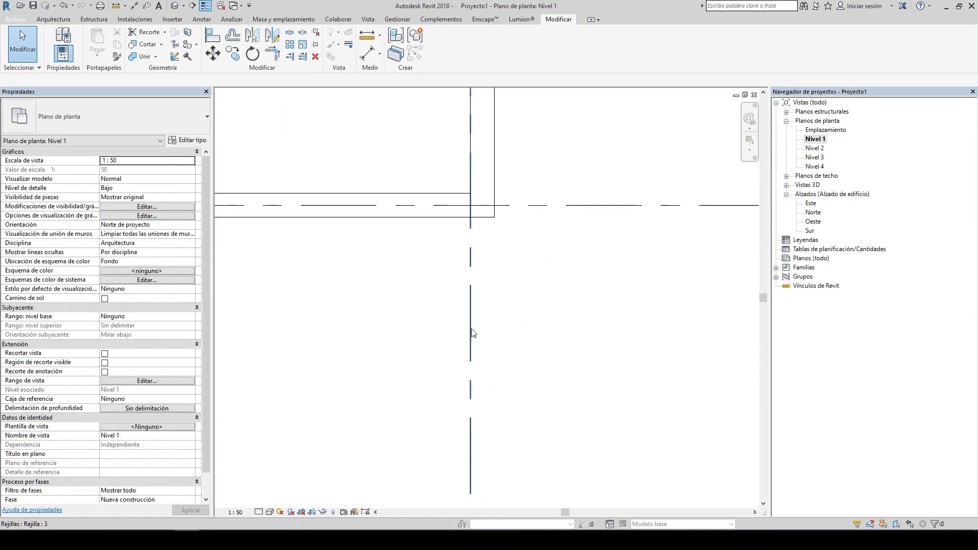
{"action": "left_click", "coordinate": [213, 41]}
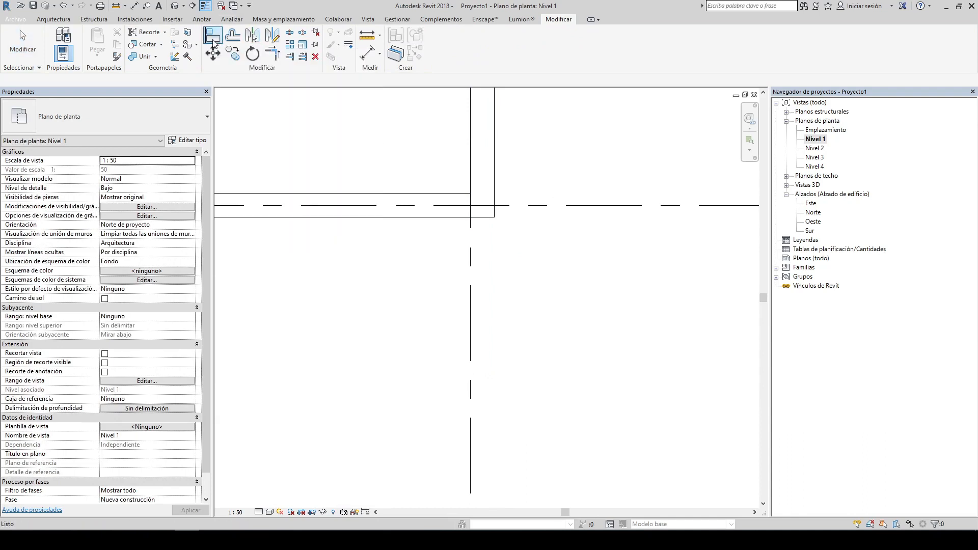
{"action": "left_click", "coordinate": [472, 312]}
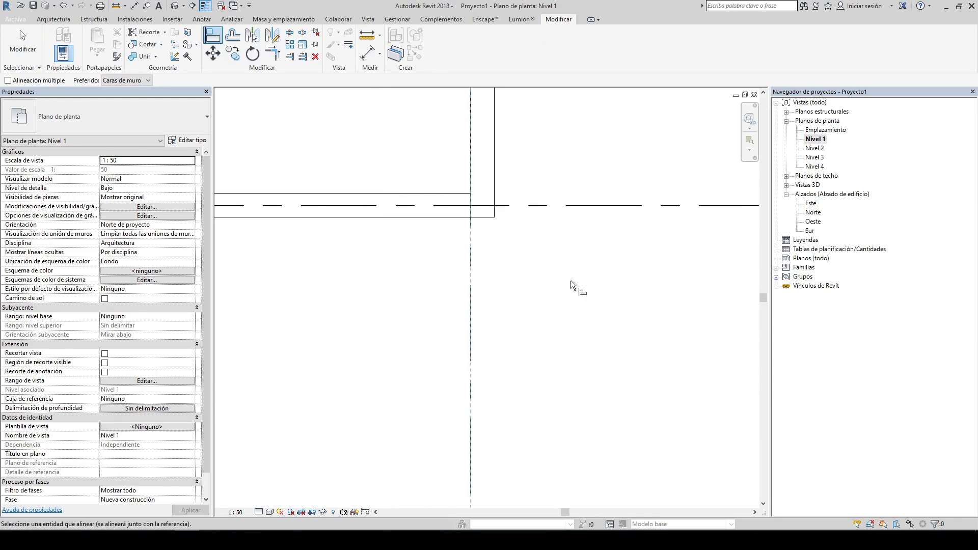
{"action": "scroll", "coordinate": [507, 173], "scroll_direction": "down", "scroll_amount": 3}
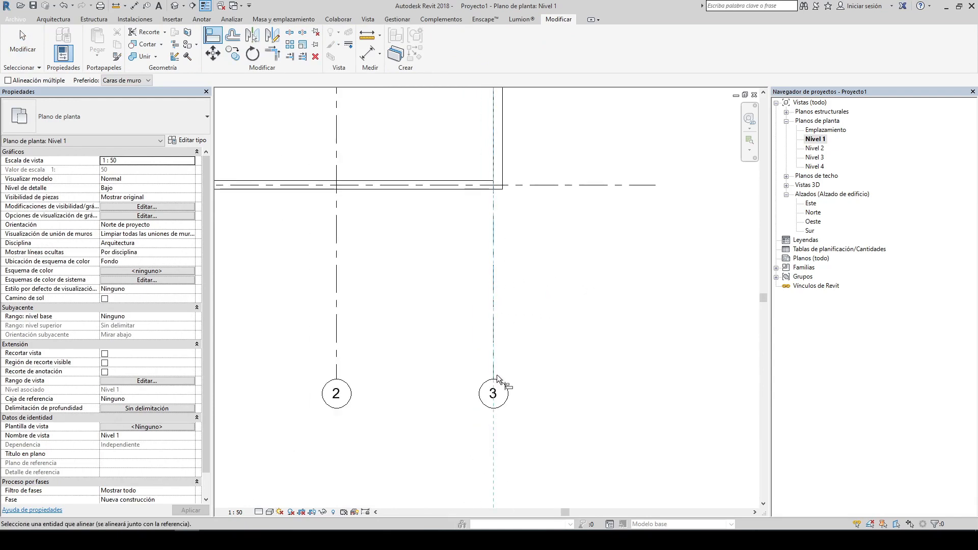
{"action": "scroll", "coordinate": [496, 148], "scroll_direction": "up", "scroll_amount": 3}
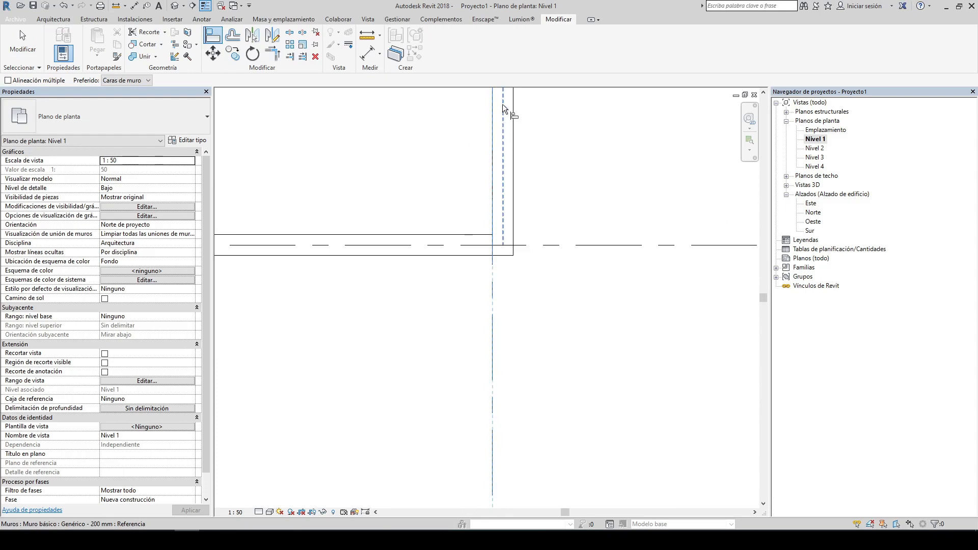
{"action": "middle_click_drag", "start_coordinate": [502, 104], "coordinate": [495, 238]}
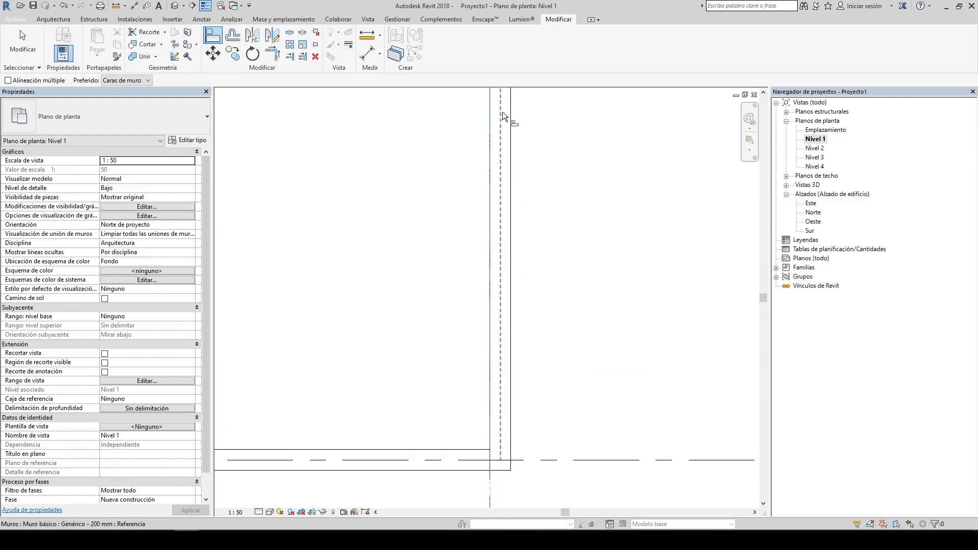
{"action": "left_click", "coordinate": [500, 176]}
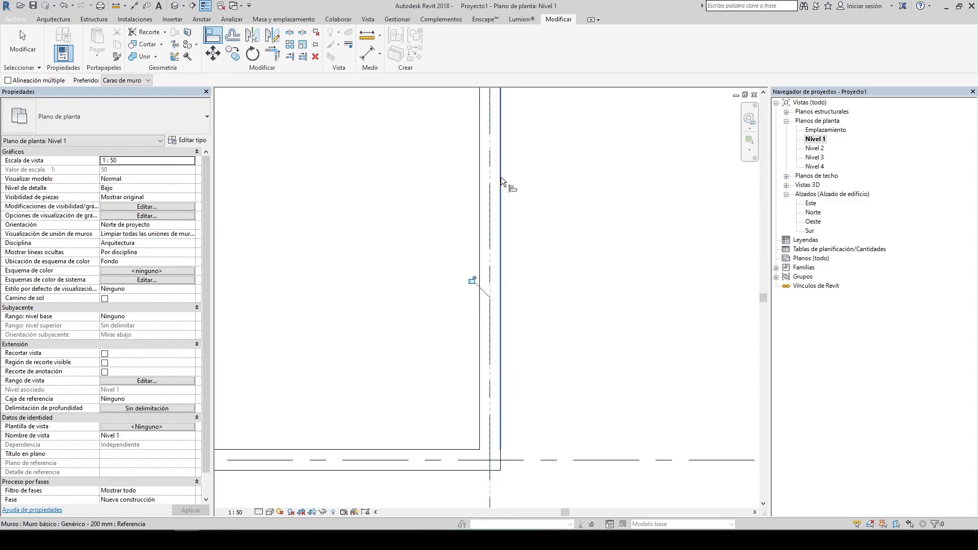
{"action": "scroll", "coordinate": [632, 209], "scroll_direction": "down", "scroll_amount": 4}
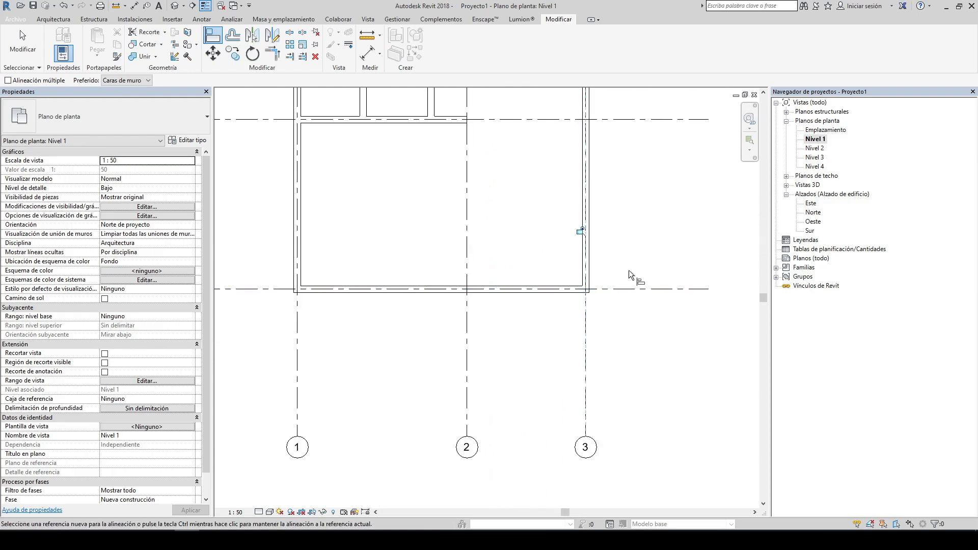
{"action": "key", "text": "Escape"}
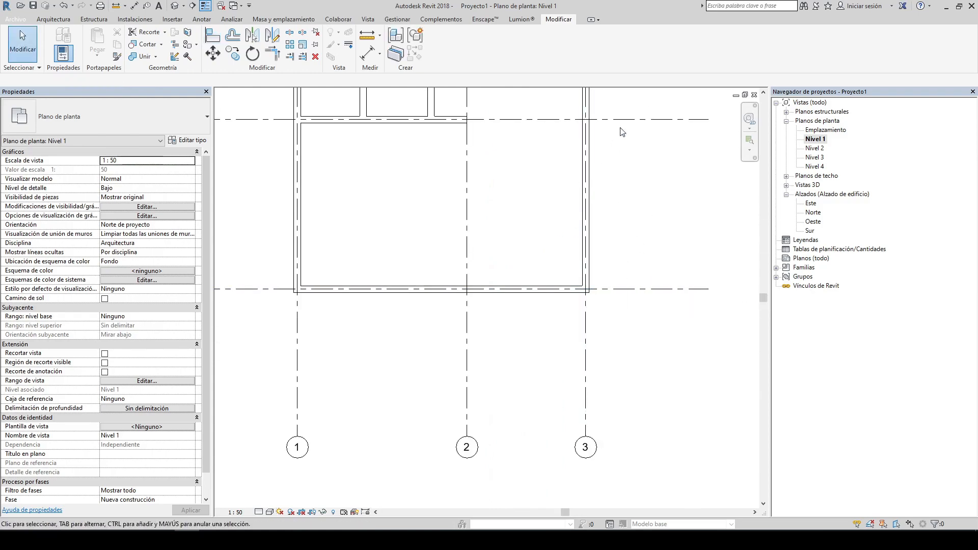
{"action": "middle_click_drag", "start_coordinate": [634, 112], "coordinate": [601, 317]}
{"action": "scroll", "coordinate": [569, 206], "scroll_direction": "down", "scroll_amount": 2}
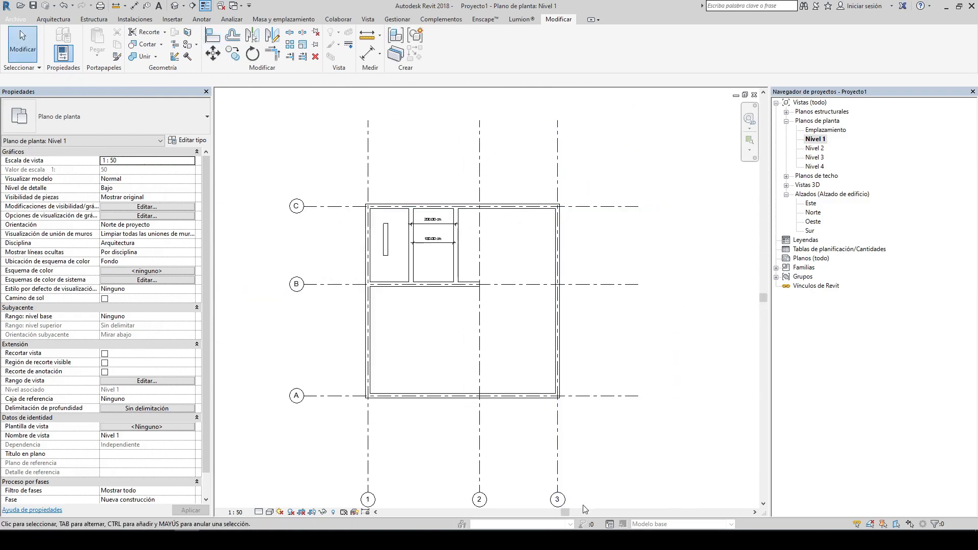
{"action": "middle_click_drag", "start_coordinate": [510, 289], "coordinate": [519, 222]}
{"action": "scroll", "coordinate": [536, 166], "scroll_direction": "up", "scroll_amount": 1}
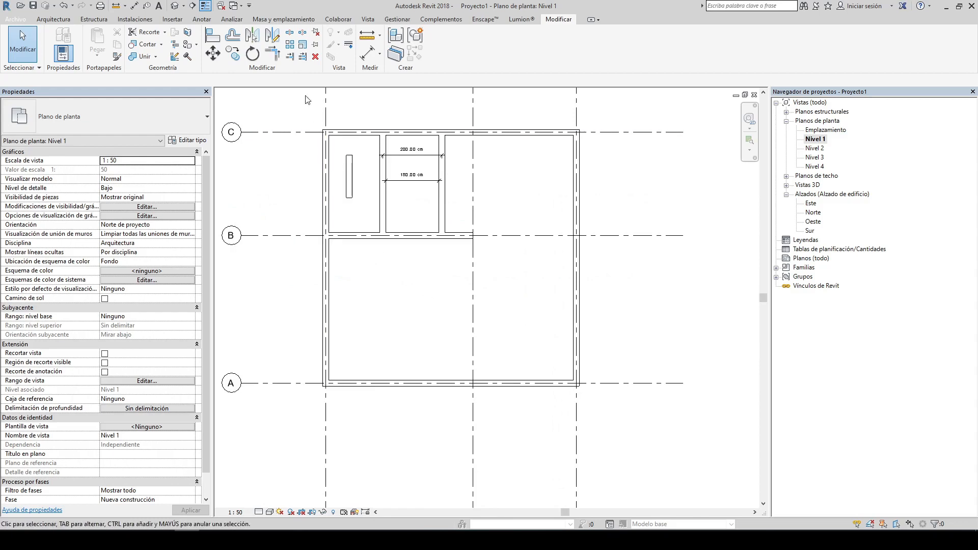
{"action": "scroll", "coordinate": [383, 194], "scroll_direction": "down", "scroll_amount": 1}
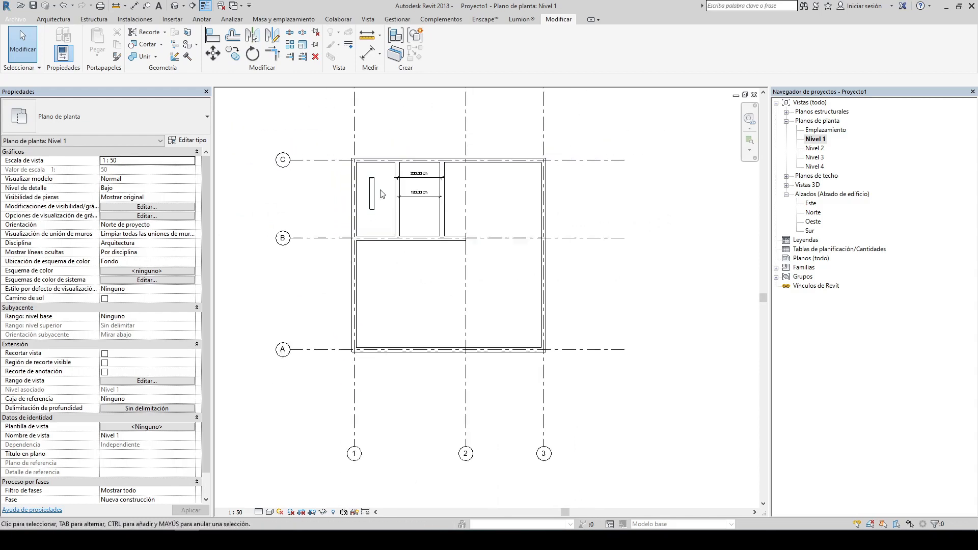
{"action": "scroll", "coordinate": [532, 267], "scroll_direction": "down", "scroll_amount": 2}
{"action": "middle_click_drag", "start_coordinate": [537, 266], "coordinate": [543, 271]}
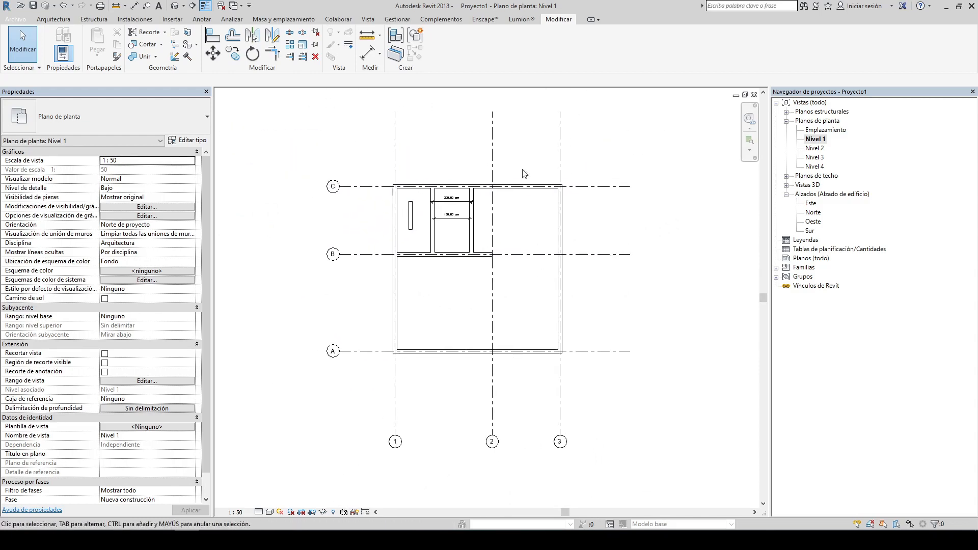